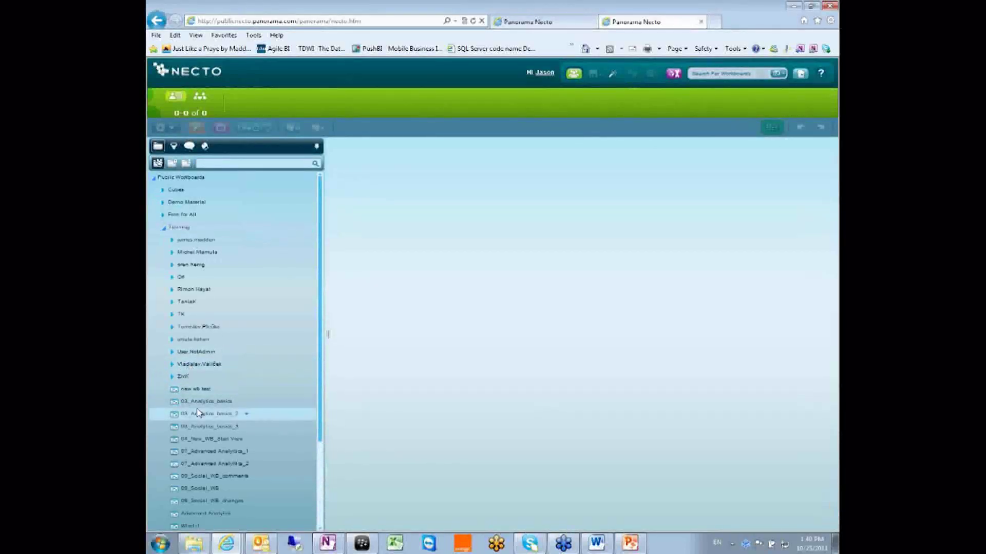
Step: Open the 03_Analytics_basics_3 workboard from the Training folder and collapse the workboards pane
double_click(201, 427)
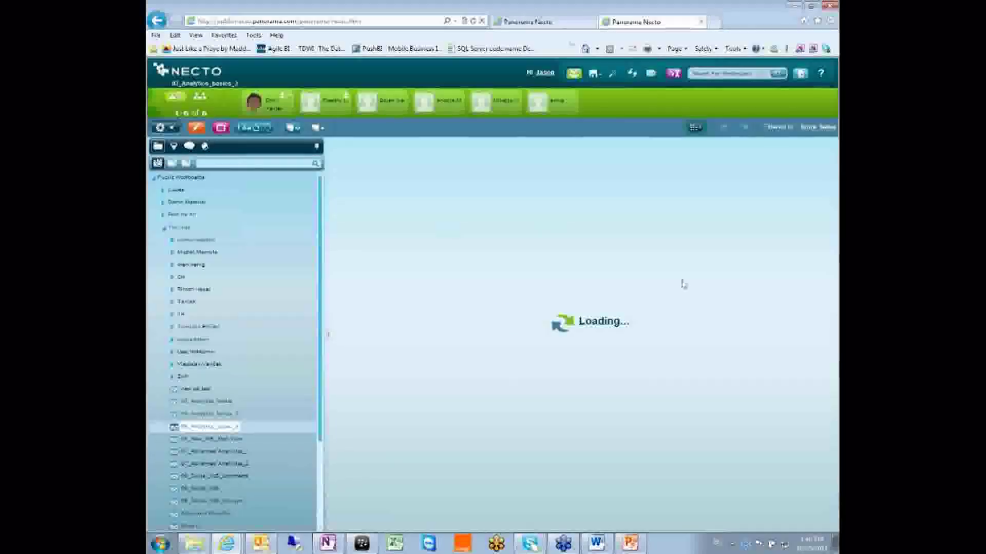
click(317, 149)
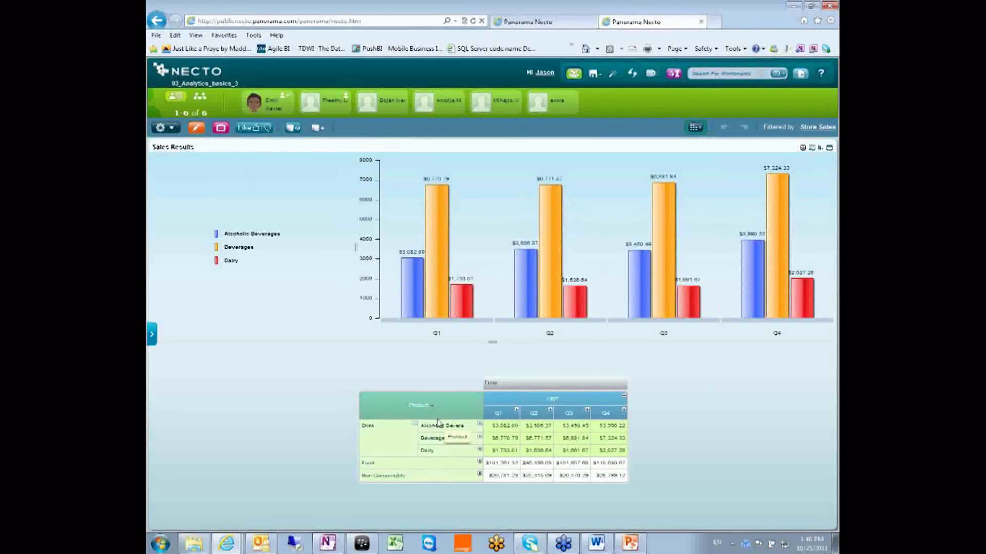
click(475, 426)
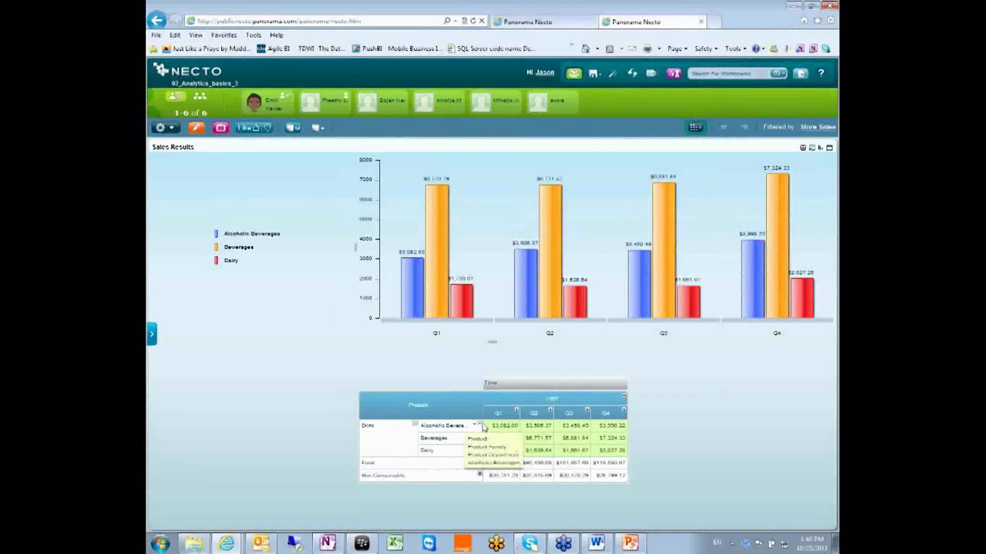
click(483, 426)
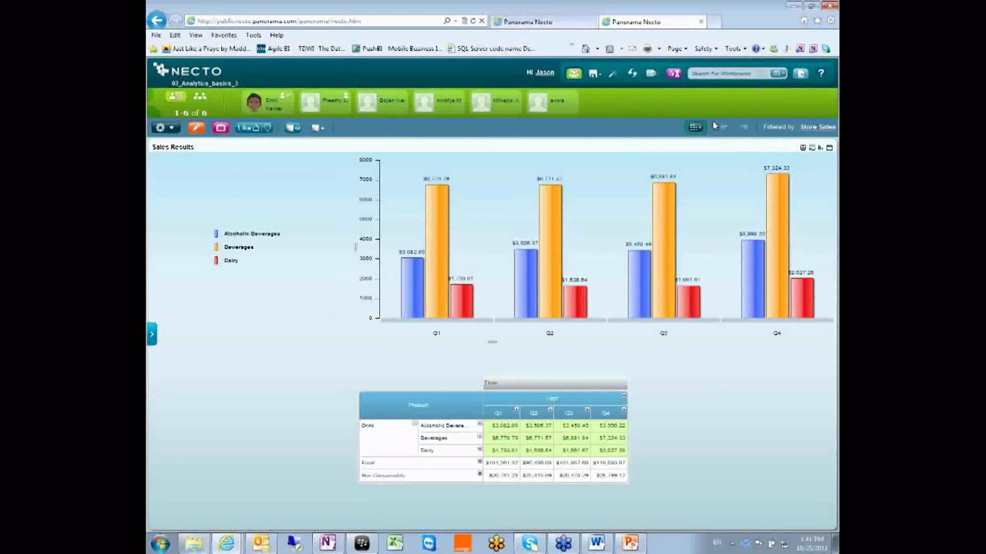
Step: Turn on exception highlighting for the Sales Results table, try a threshold of -11%, and set it to -5%
click(695, 127)
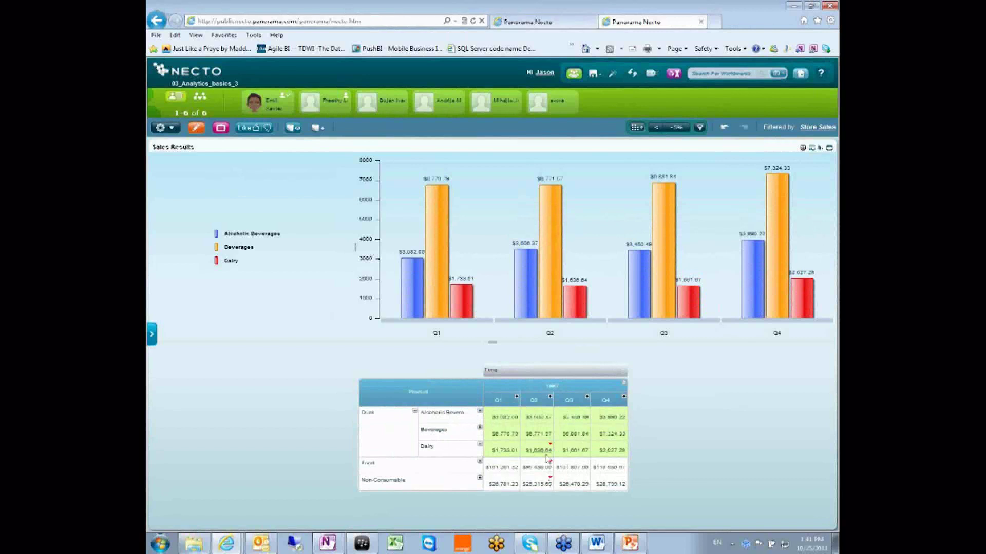
click(678, 132)
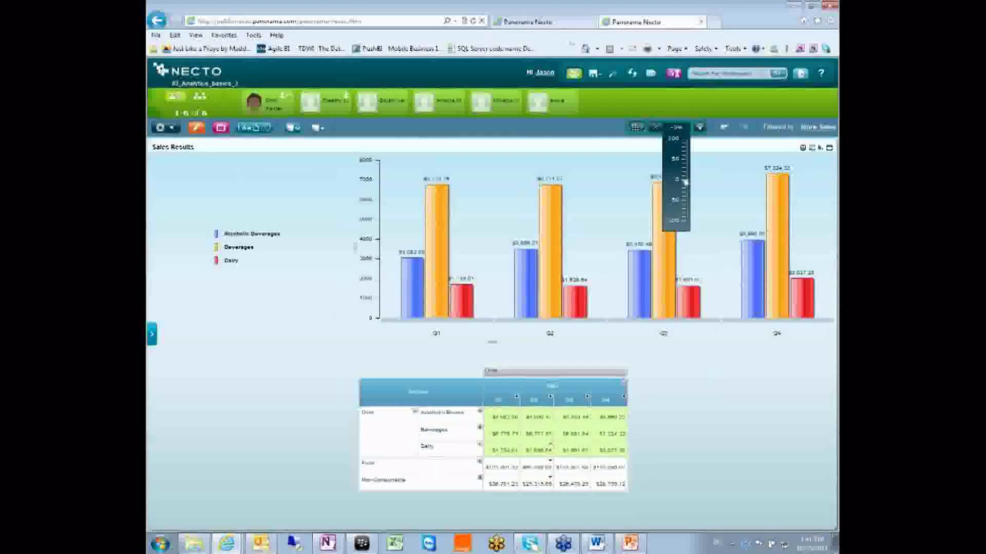
drag(685, 181, 687, 188)
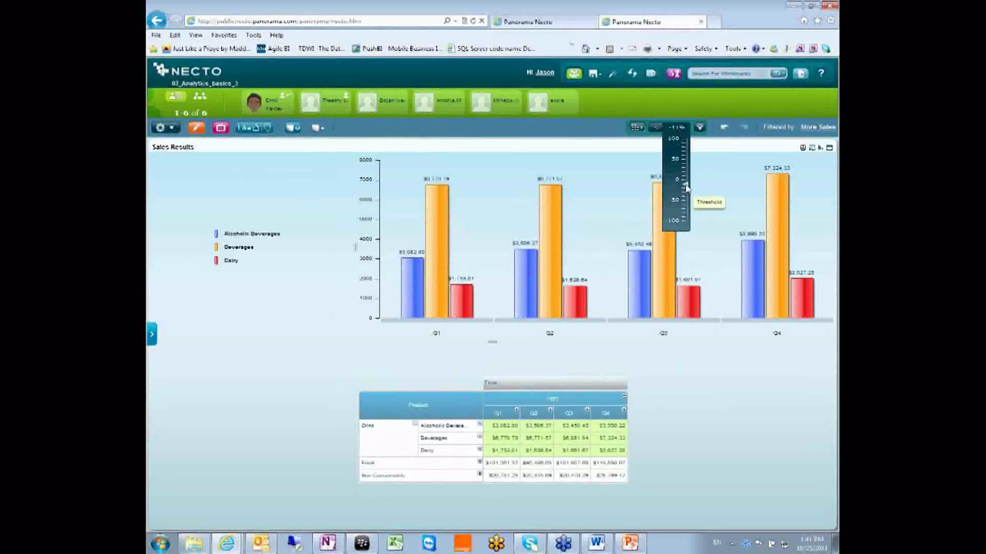
click(686, 188)
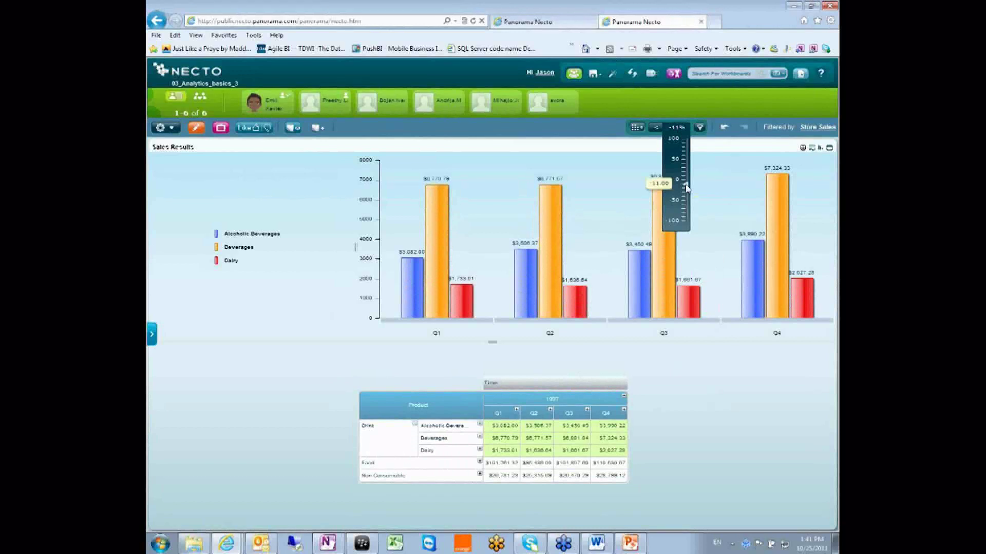
drag(687, 189, 687, 184)
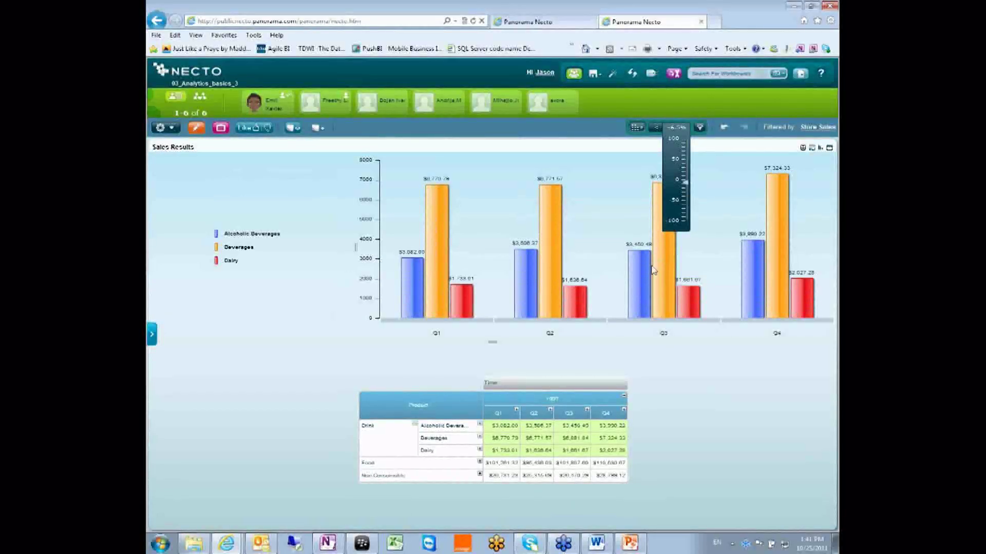
click(689, 188)
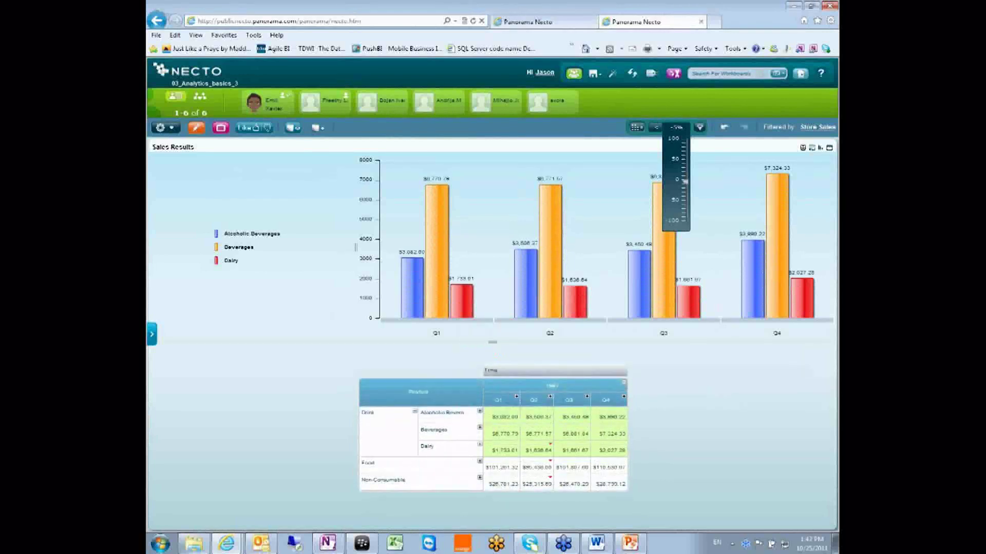
Step: Change the exception condition to greater than 16.5% and filter the view to show only the exceptions
mouse_move(656, 135)
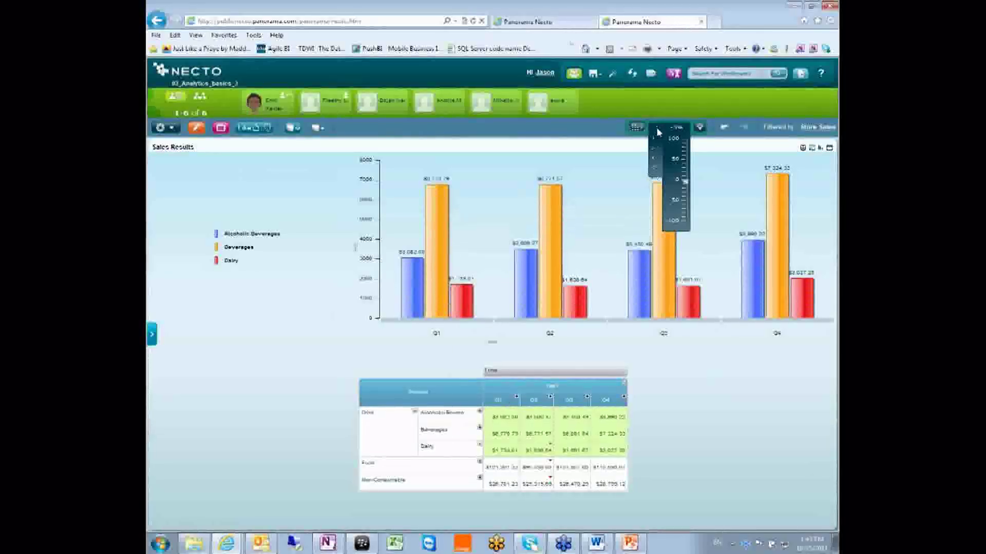
drag(685, 182, 688, 177)
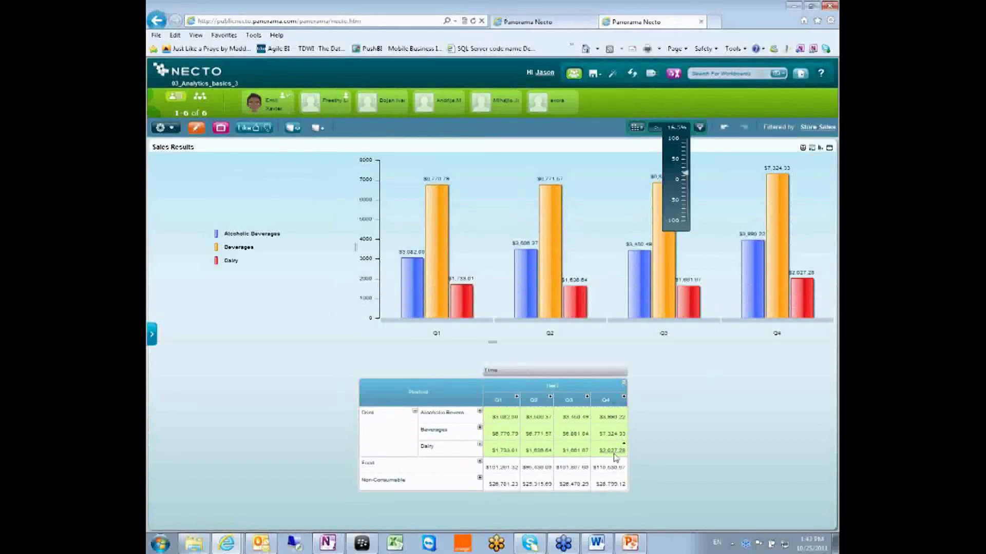
mouse_move(612, 456)
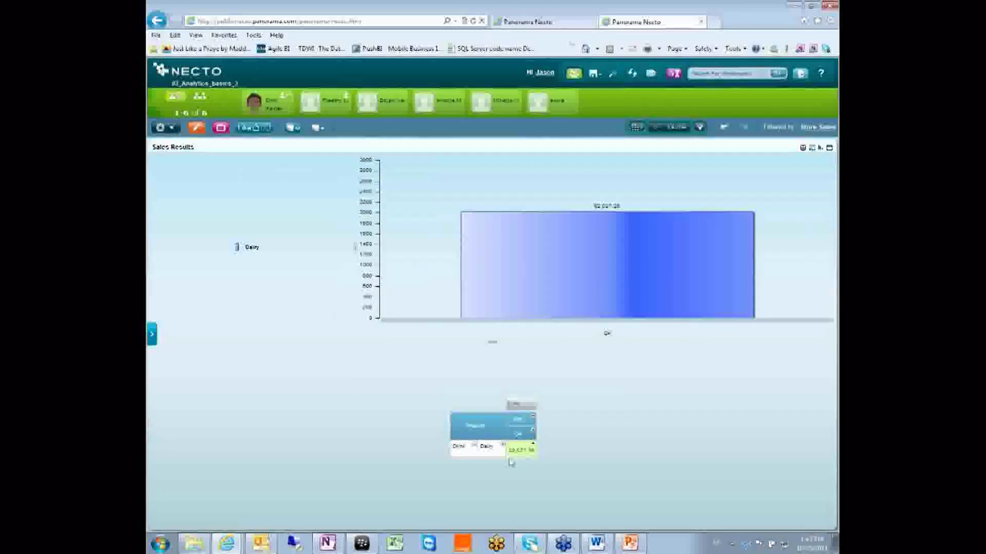
mouse_move(534, 450)
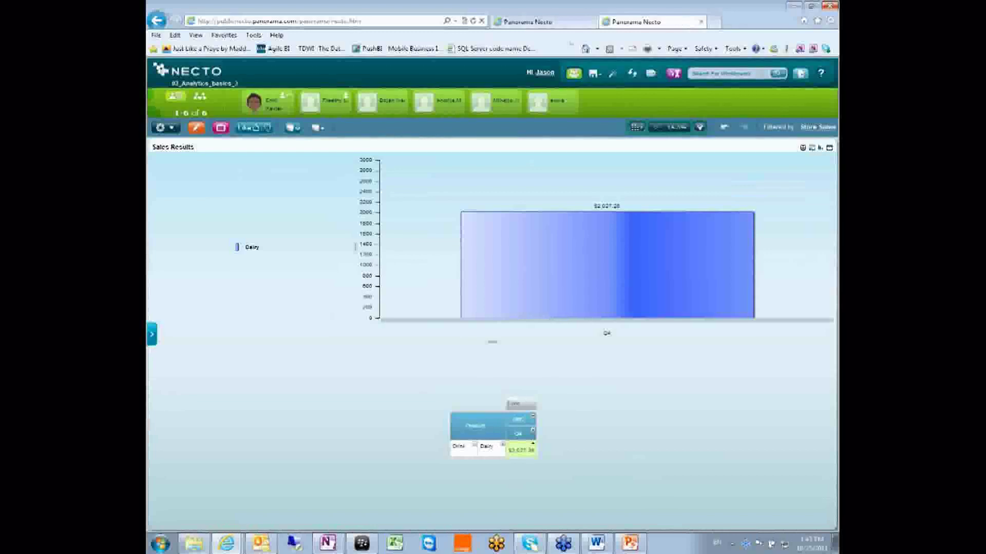
Step: Open the measures filter and switch the measure to Store Sales Net, Unit Sales and finally Sales Count
click(831, 6)
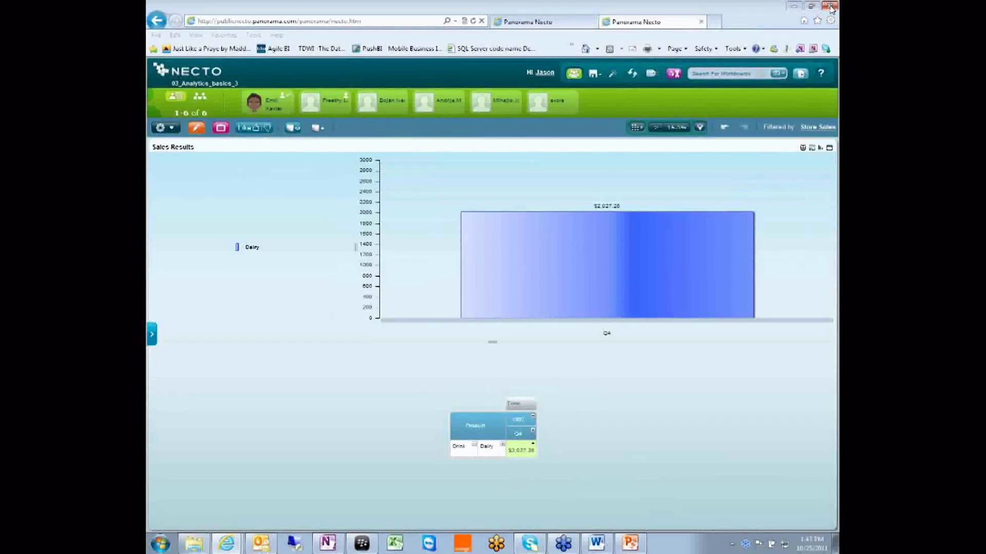
click(815, 128)
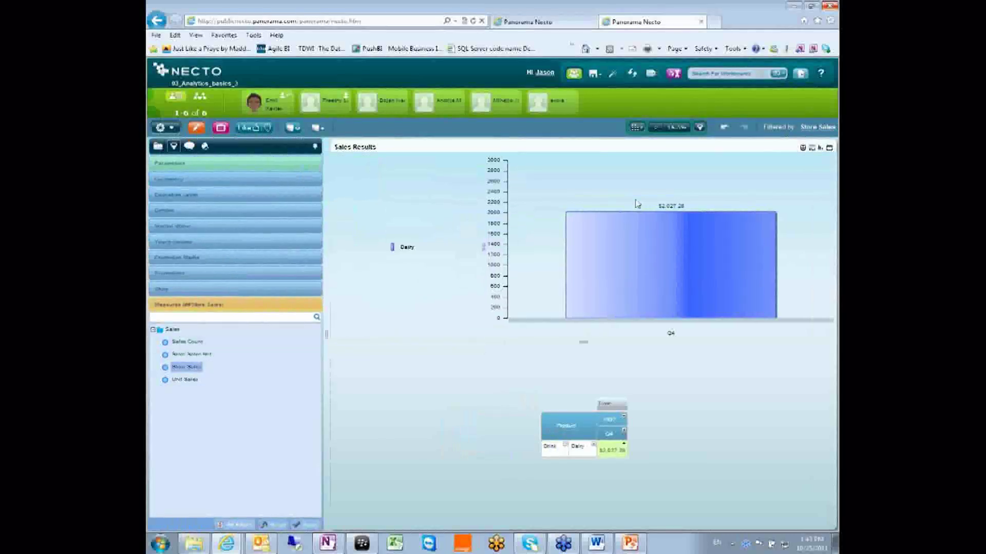
click(194, 356)
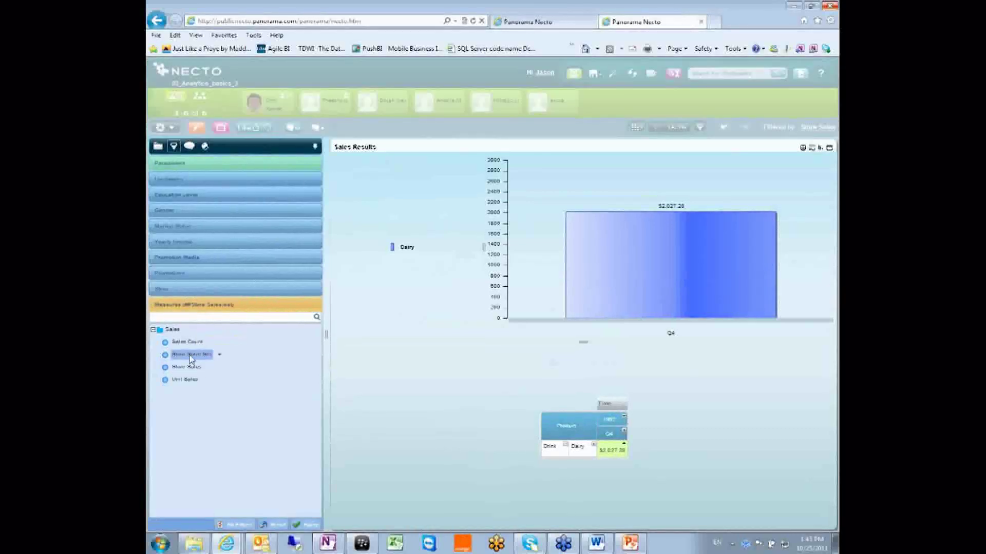
click(570, 314)
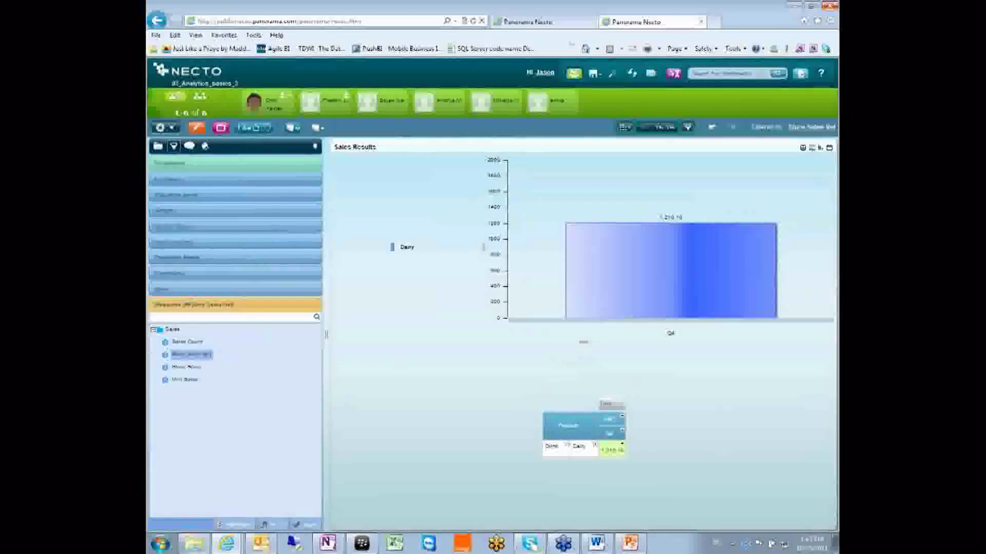
click(184, 380)
click(583, 307)
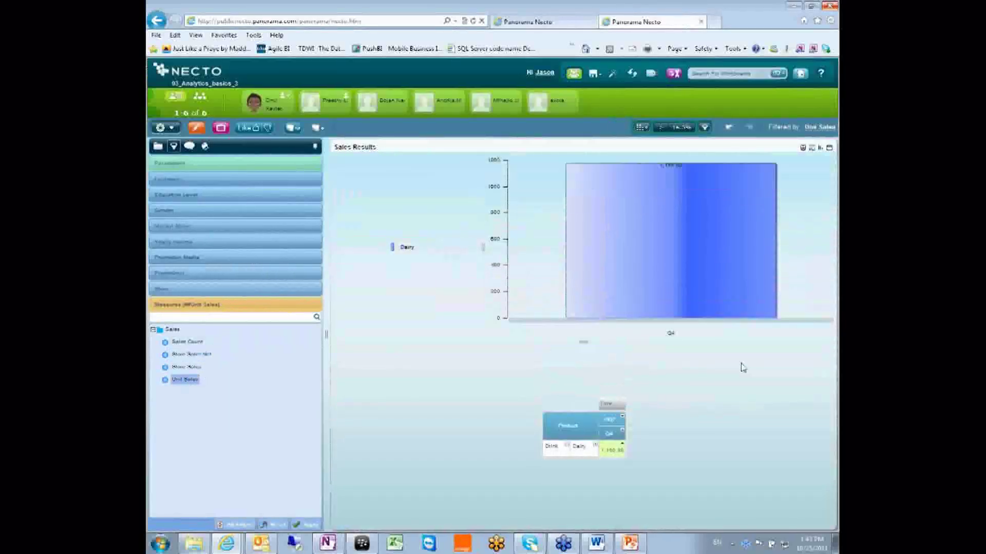
click(187, 343)
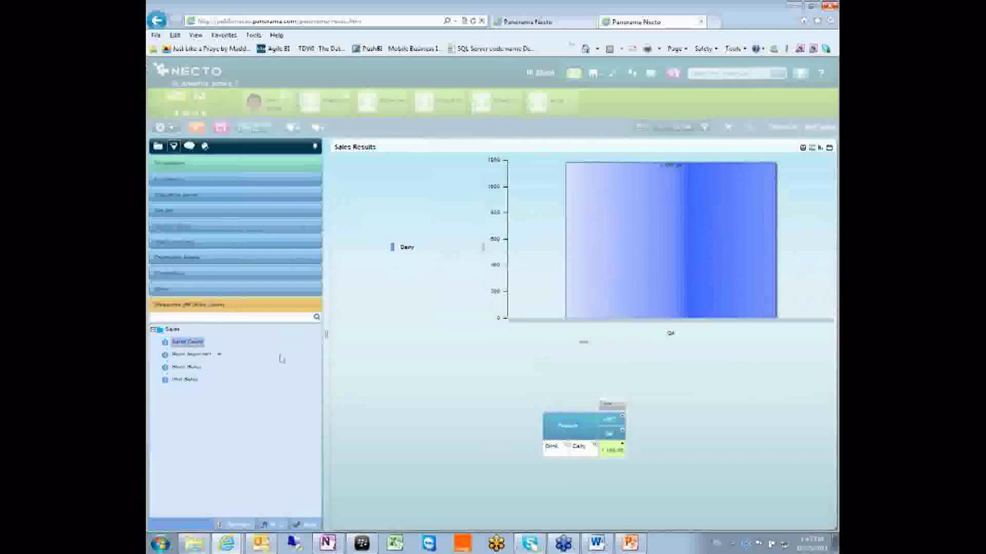
click(578, 307)
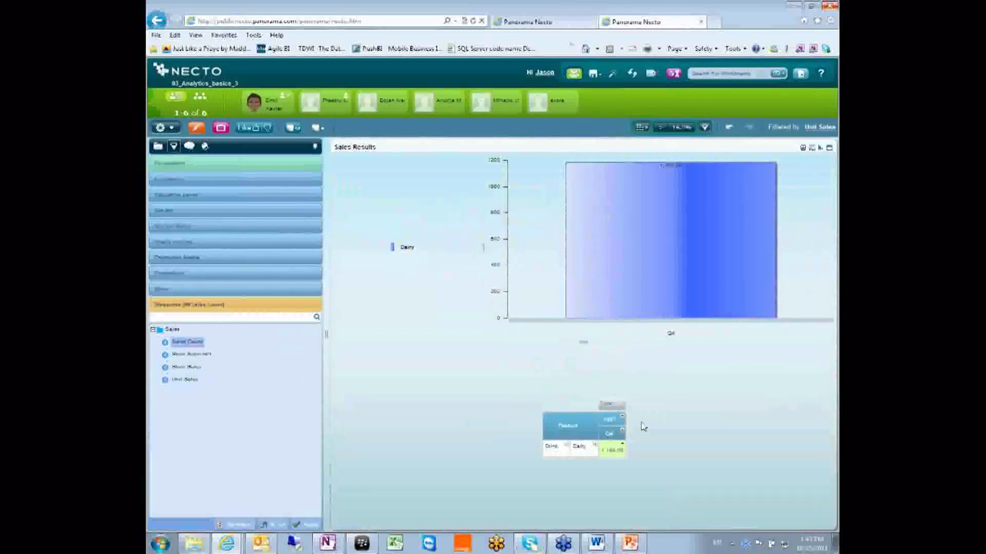
Step: Toggle the exceptions-only filter off and on, and turn off exceptions for the table
click(697, 127)
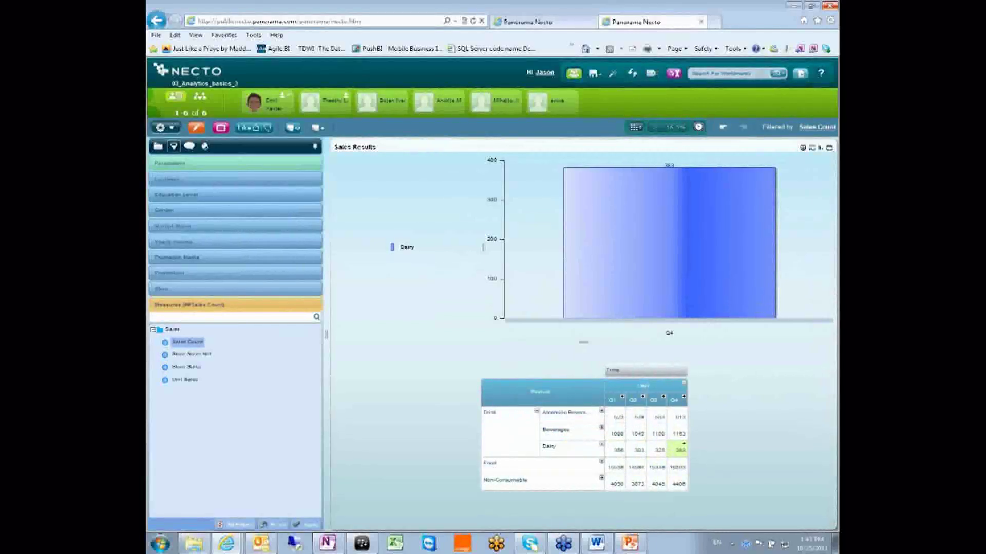
click(699, 127)
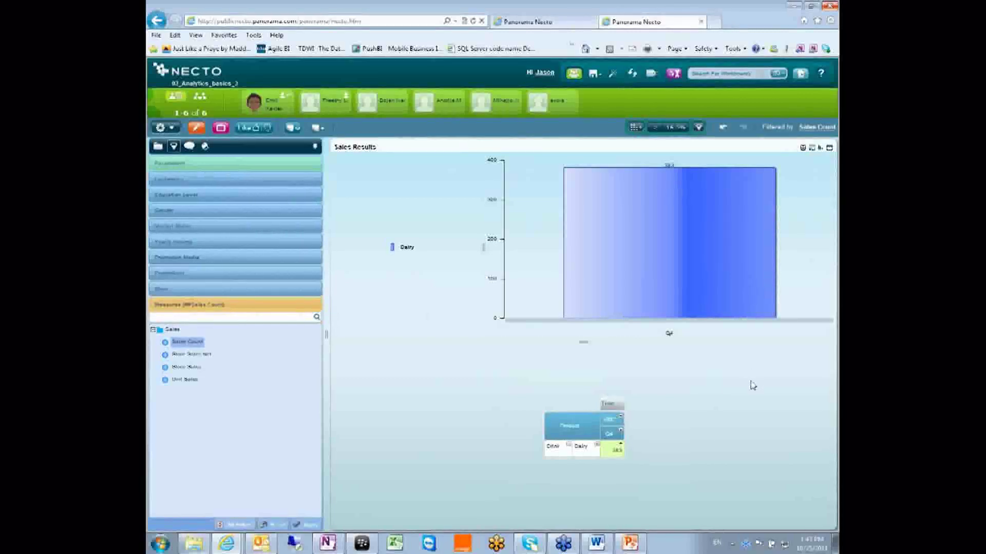
click(635, 128)
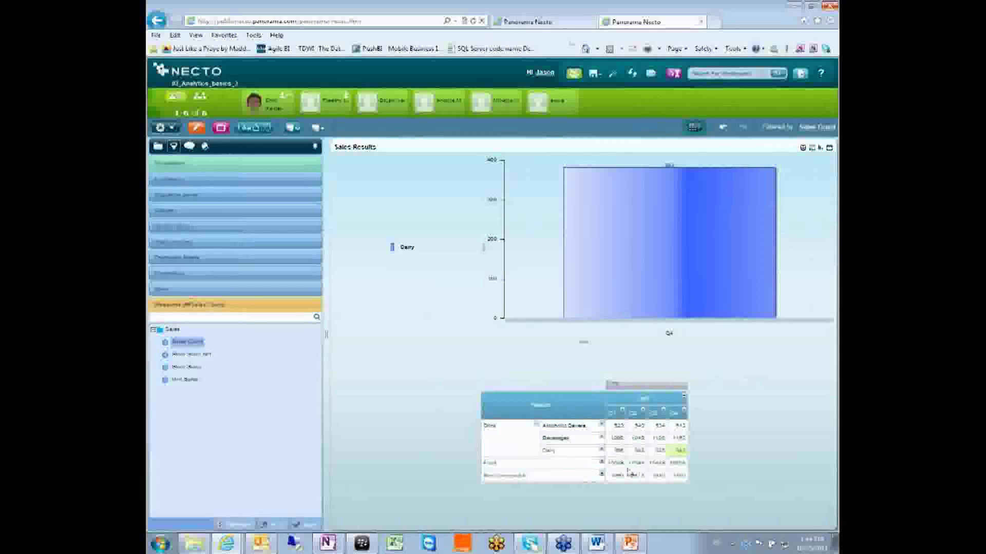
Step: Select the Drink subcategory cells for Q1 to Q4 for the chart, and collapse Drink and the Measures list
drag(619, 426, 680, 451)
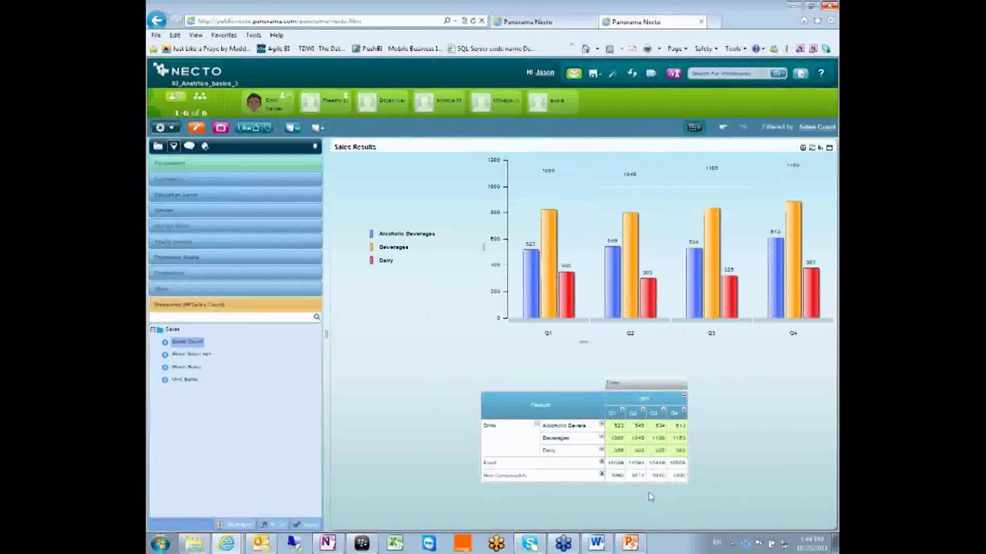
click(536, 424)
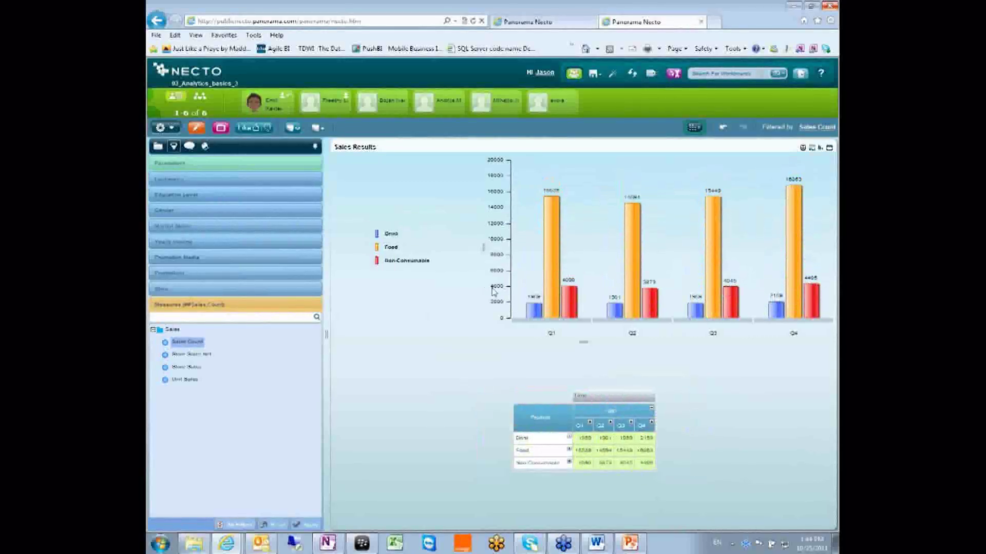
click(164, 308)
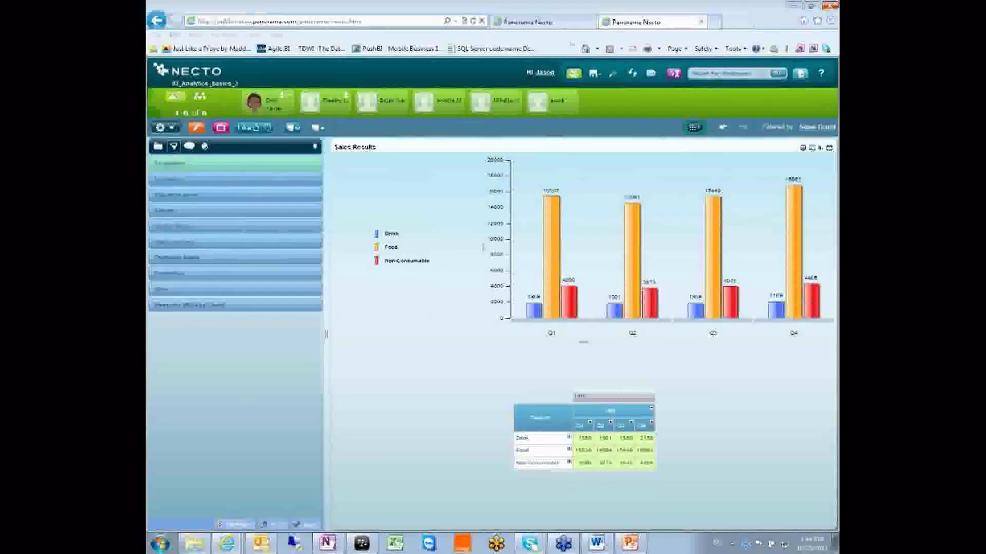
click(196, 127)
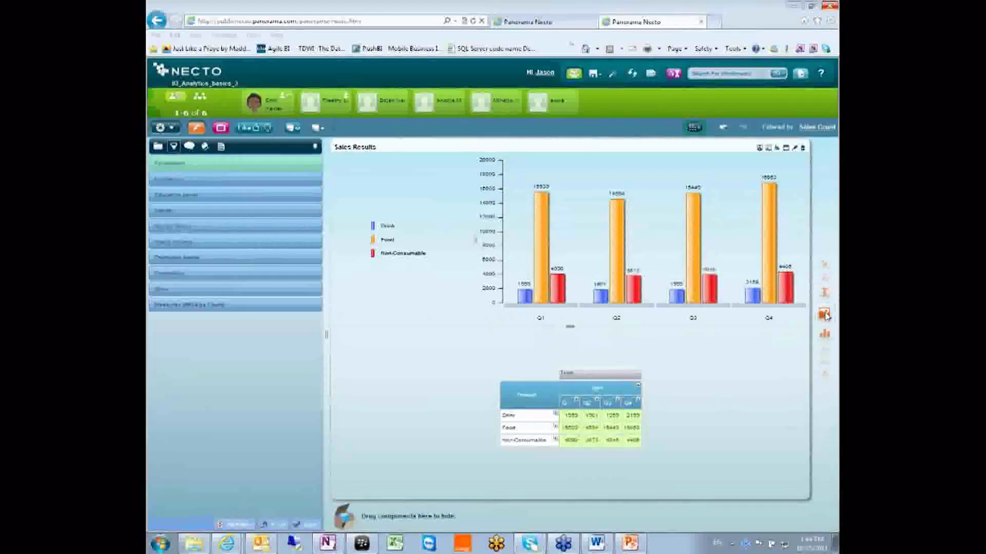
drag(825, 337, 788, 312)
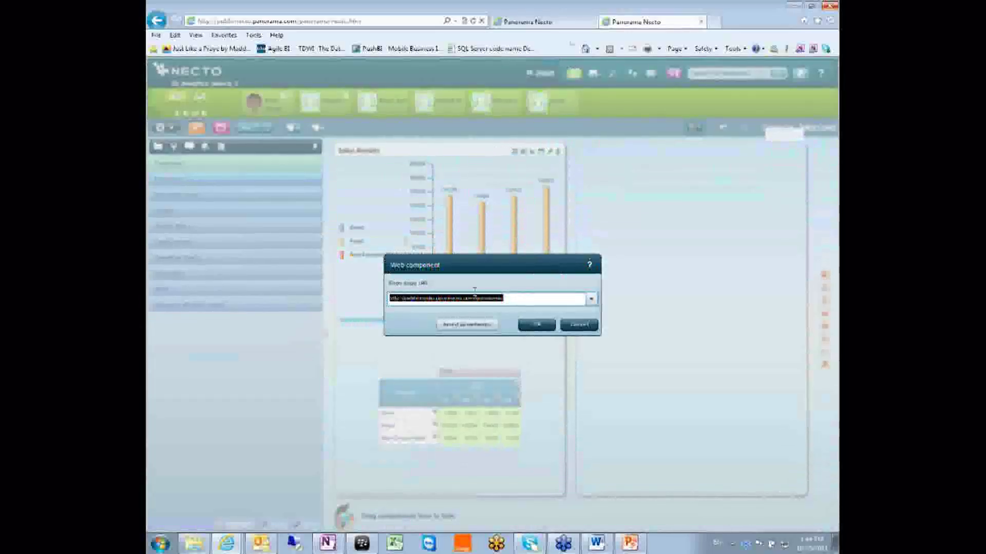
click(591, 299)
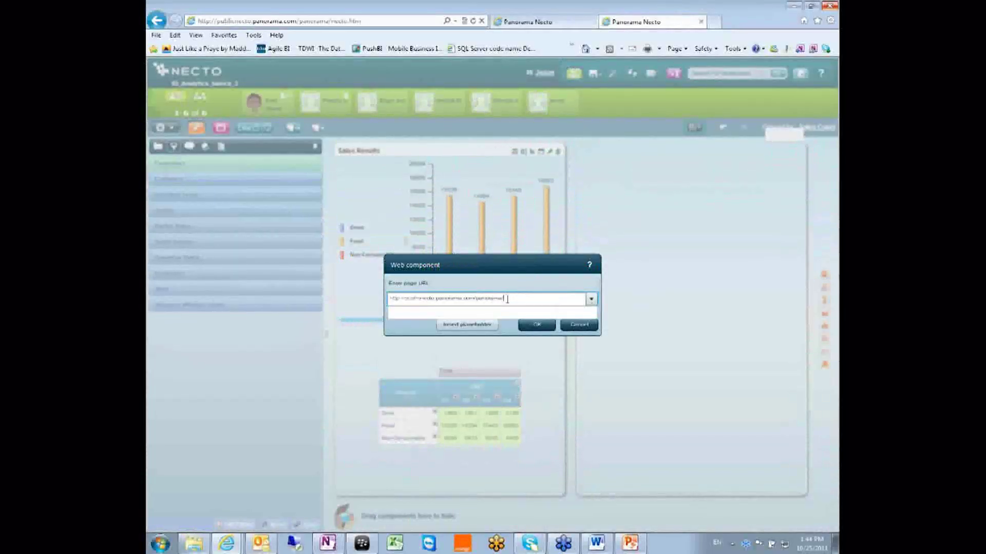
text(www.g)
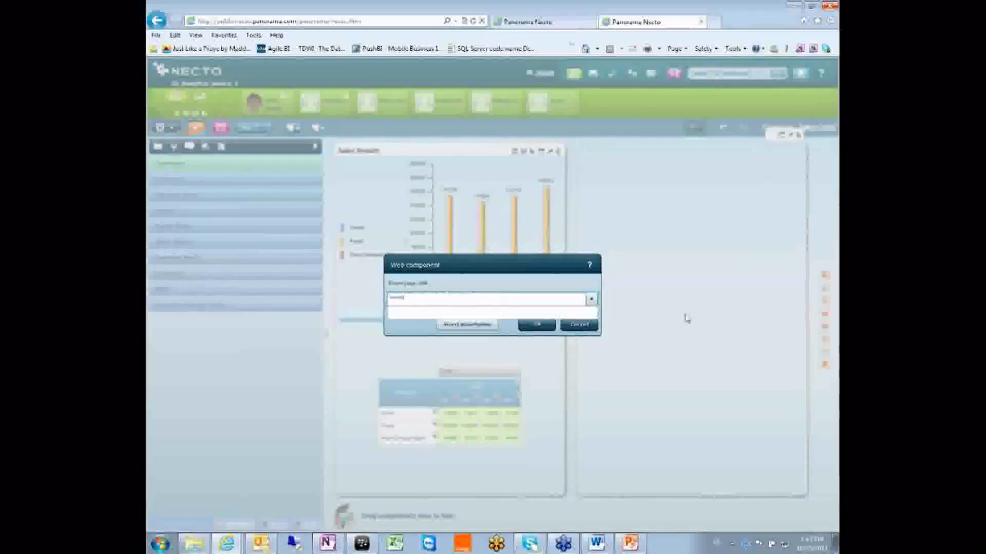
text(isd.com)
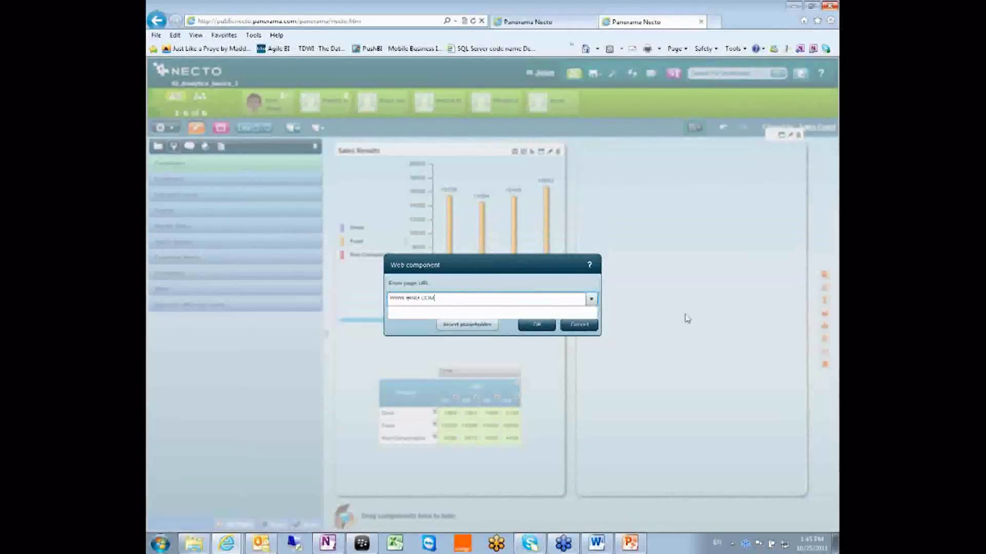
click(536, 325)
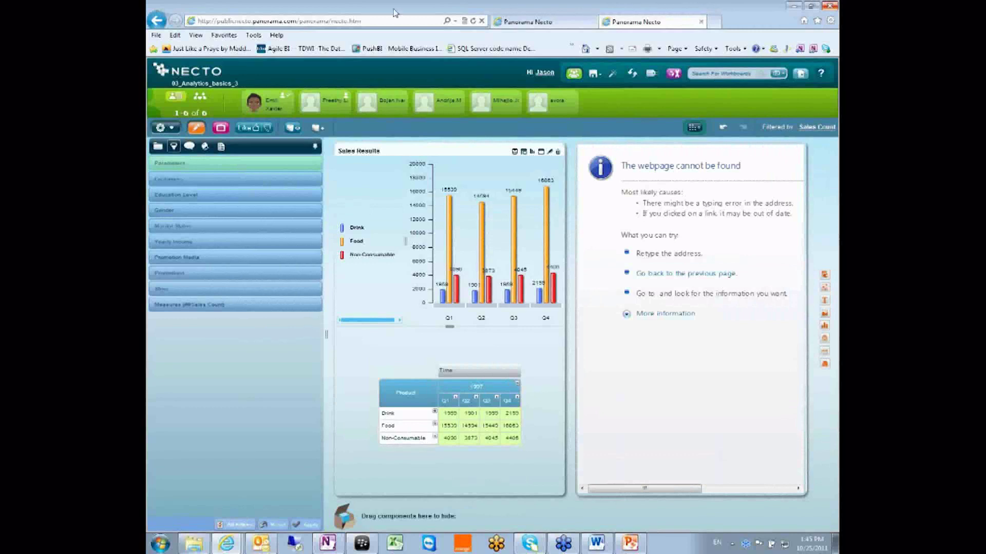
key(ctrl+t)
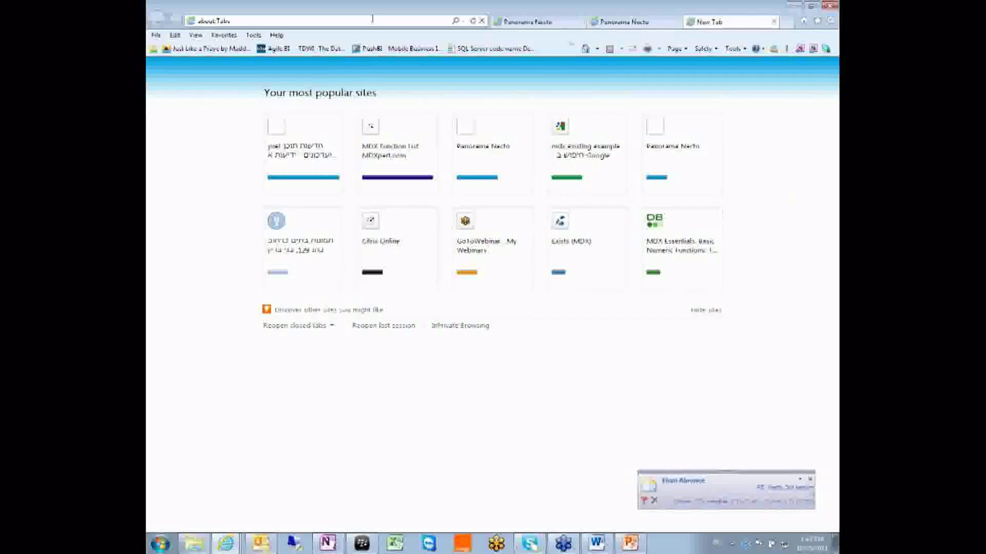
click(372, 19)
text(WWW.BING.)
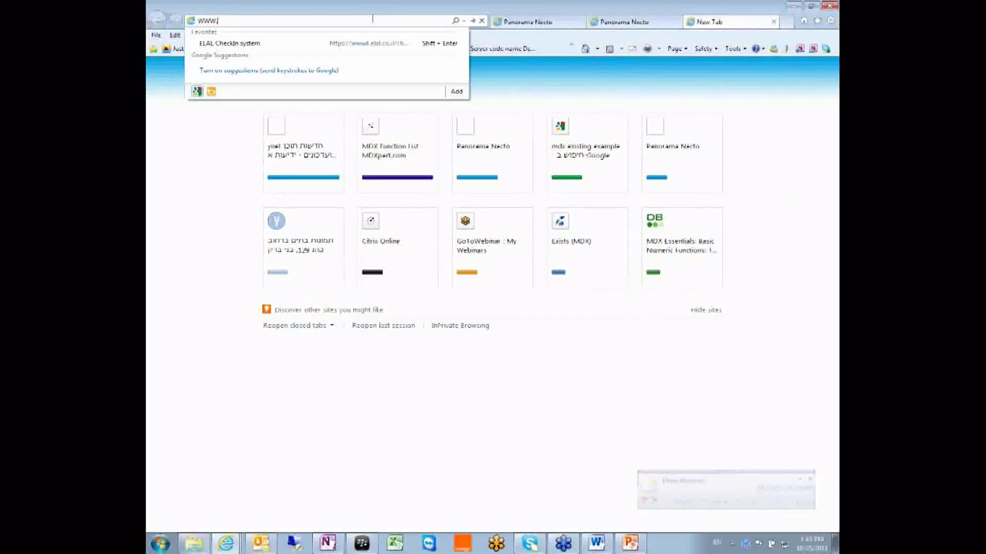
text(COM)
key(Return)
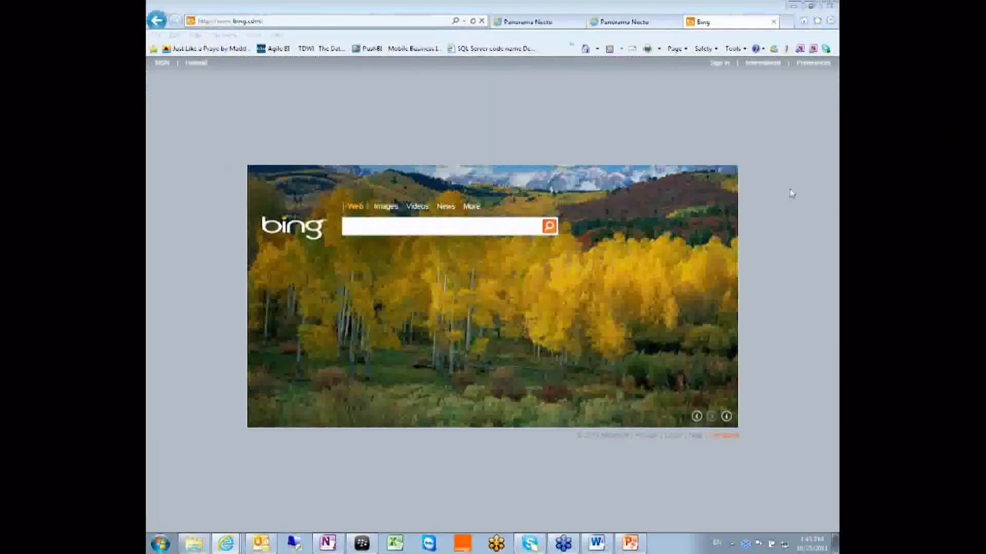
key(alt+Tab)
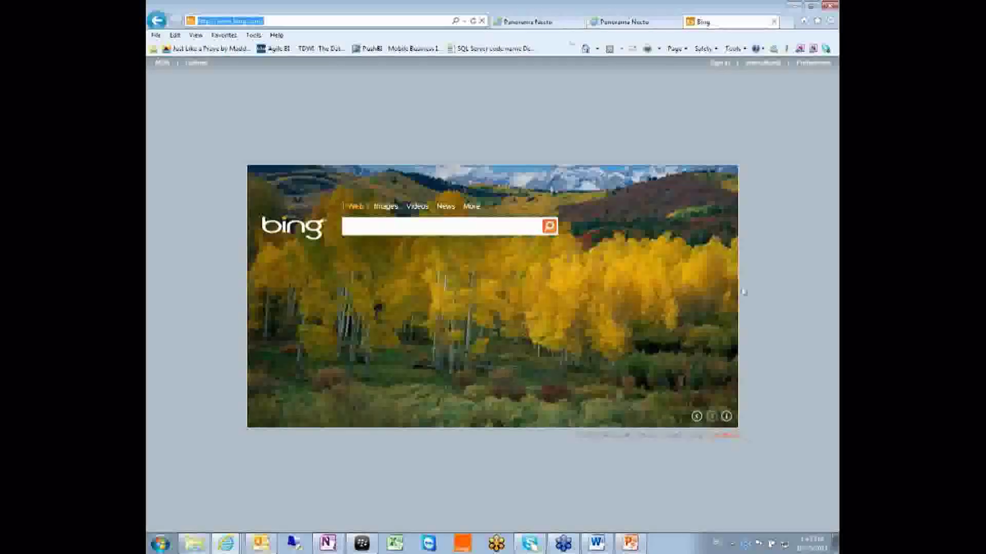
click(623, 22)
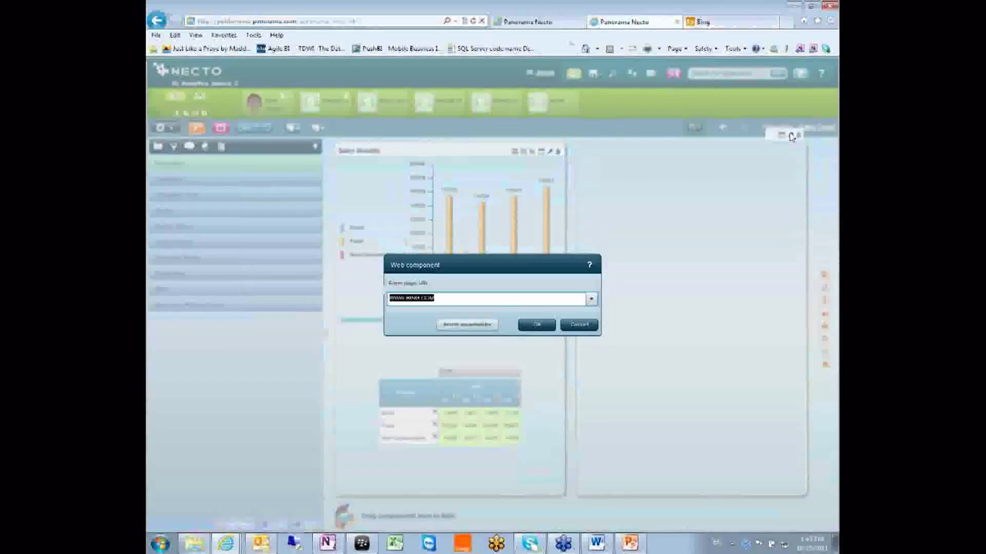
click(790, 135)
text(http://www.bing.com)
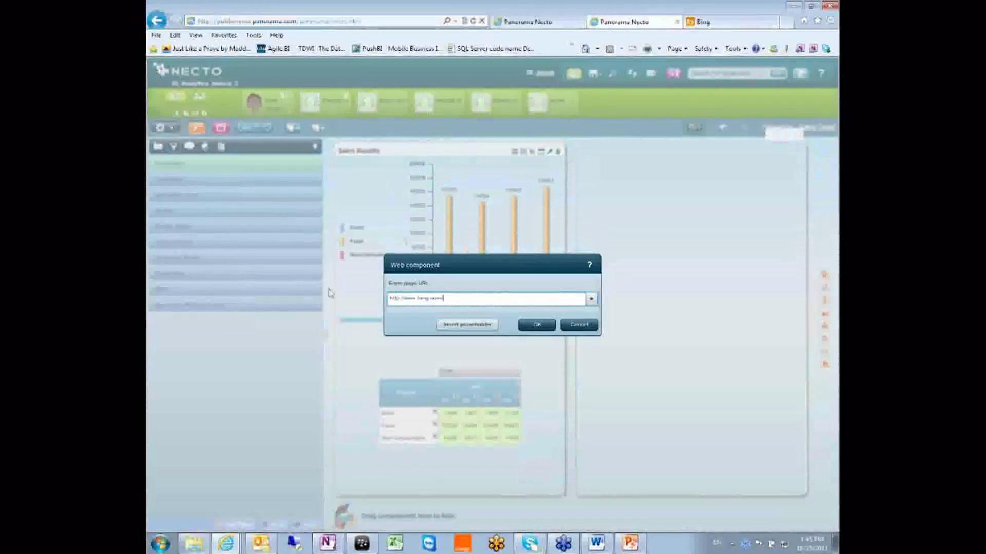
click(547, 326)
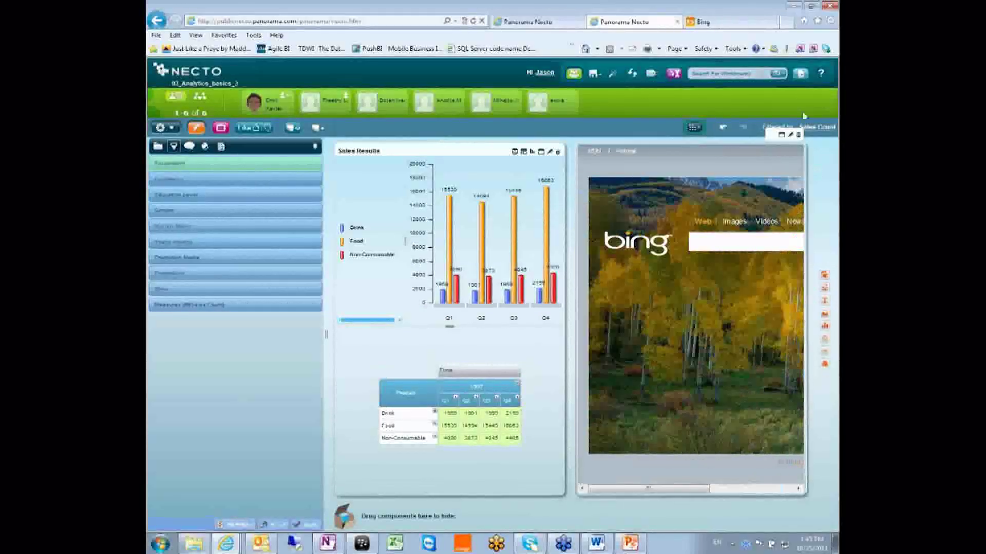
Step: Maximize the web component to view the full Bing page, and restore it to its original size
click(781, 135)
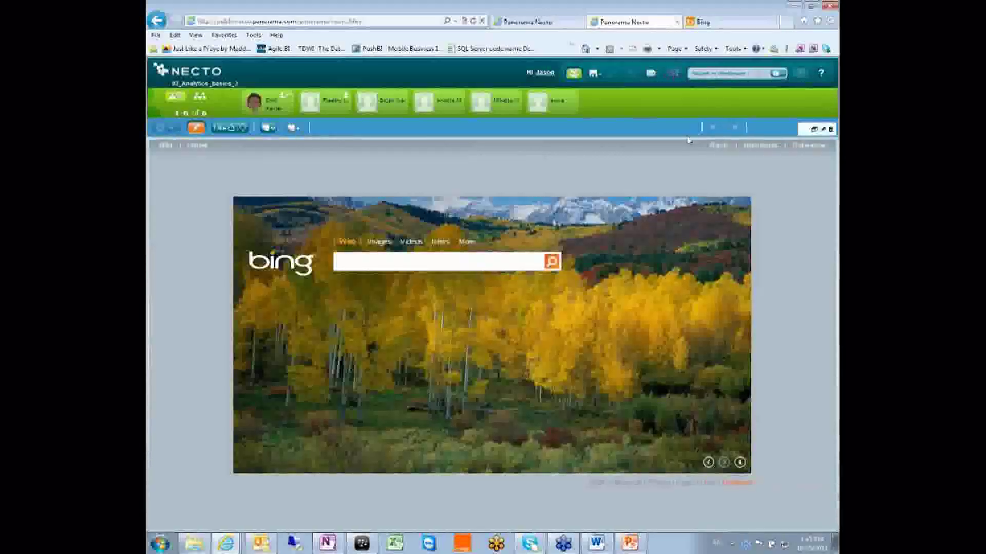
click(815, 130)
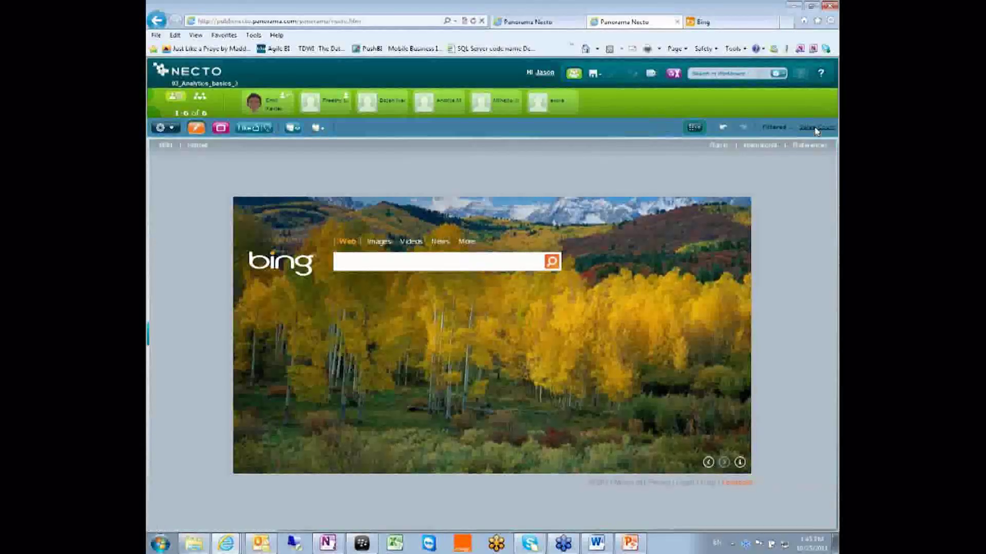
click(813, 132)
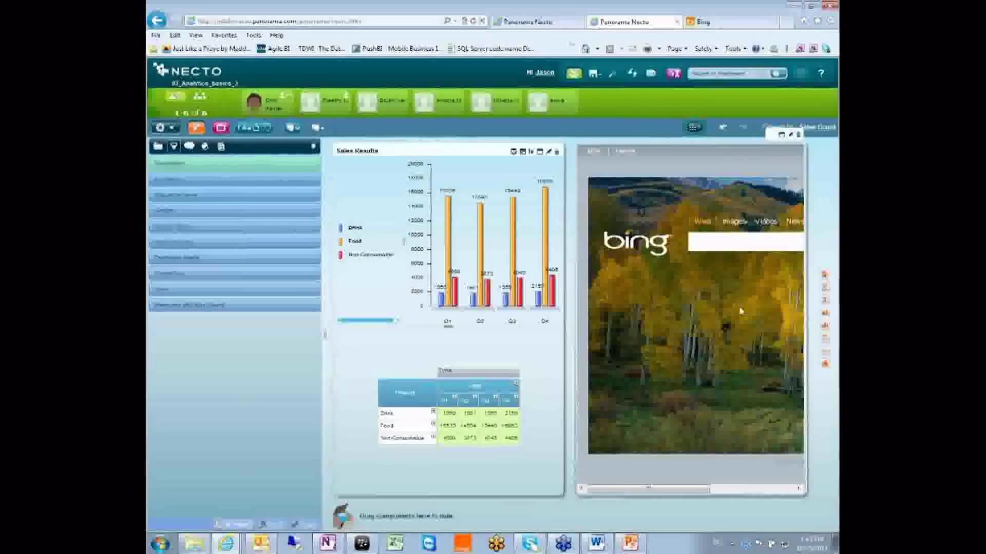
Step: Hide the side panel and the user bar to enlarge the workboard, and briefly check the one-click insights
click(315, 149)
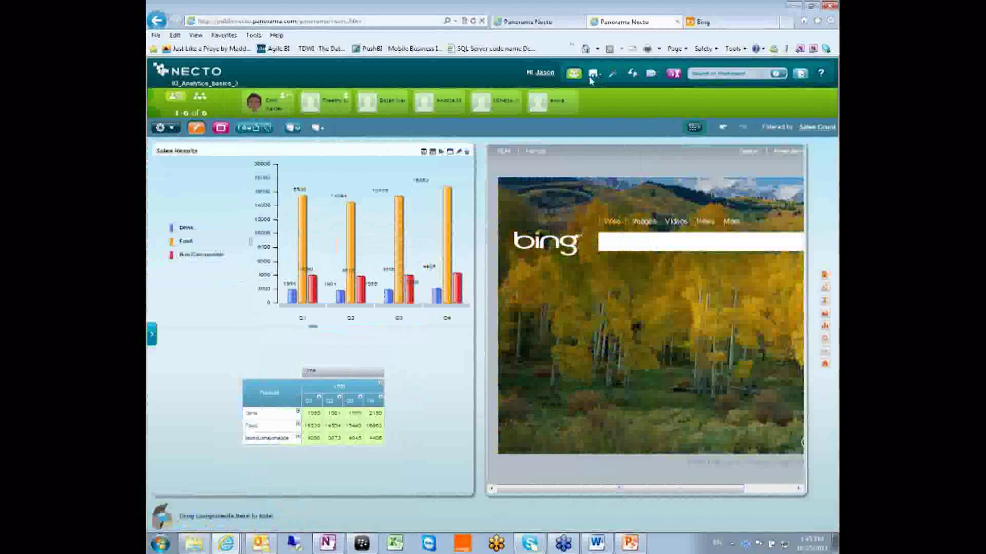
click(573, 73)
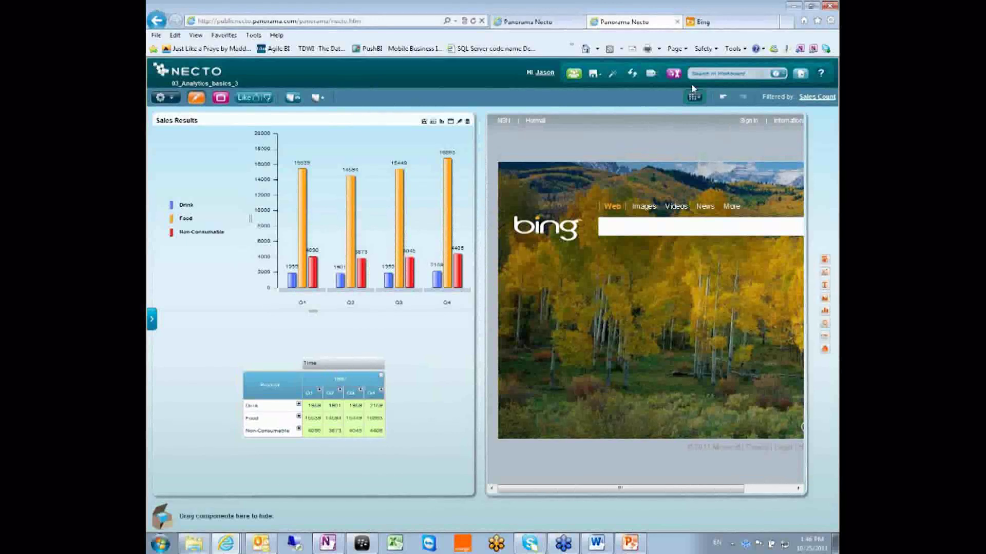
click(693, 98)
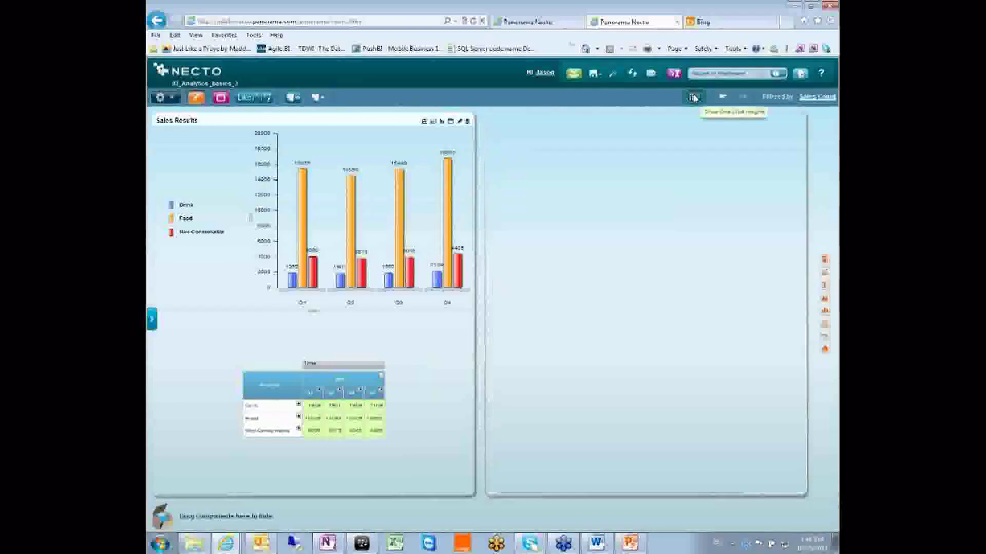
click(693, 98)
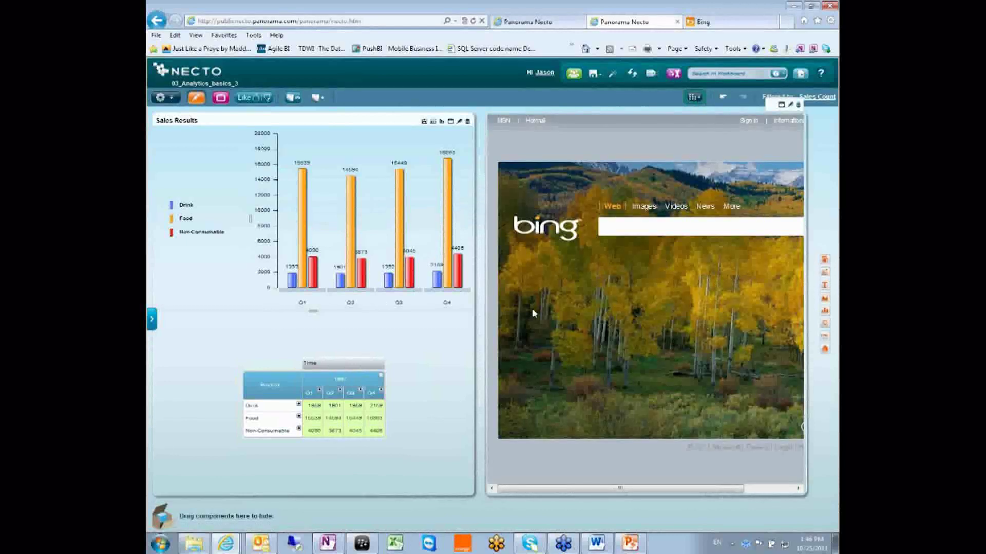
Step: Reopen and pin the side panel, and display the properties of the web component
click(152, 318)
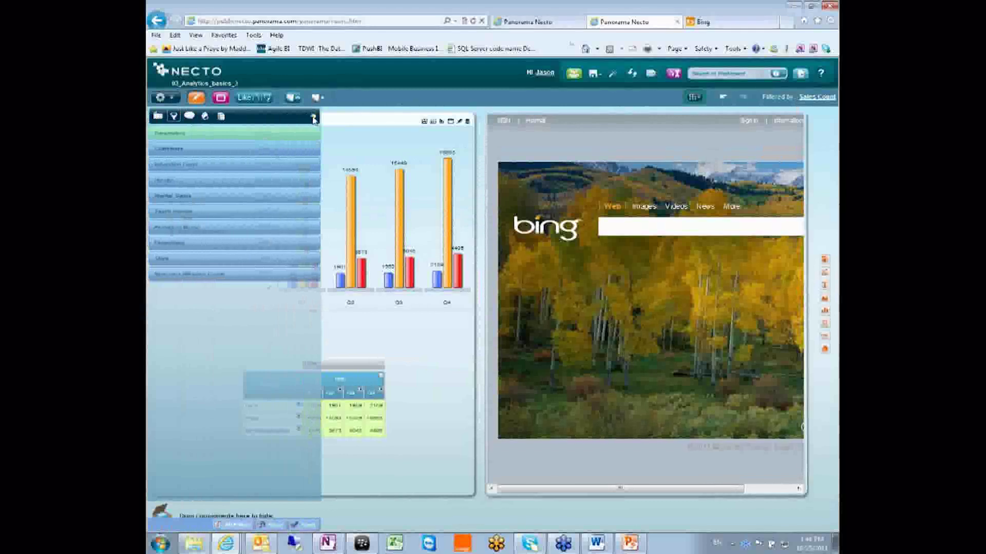
click(229, 138)
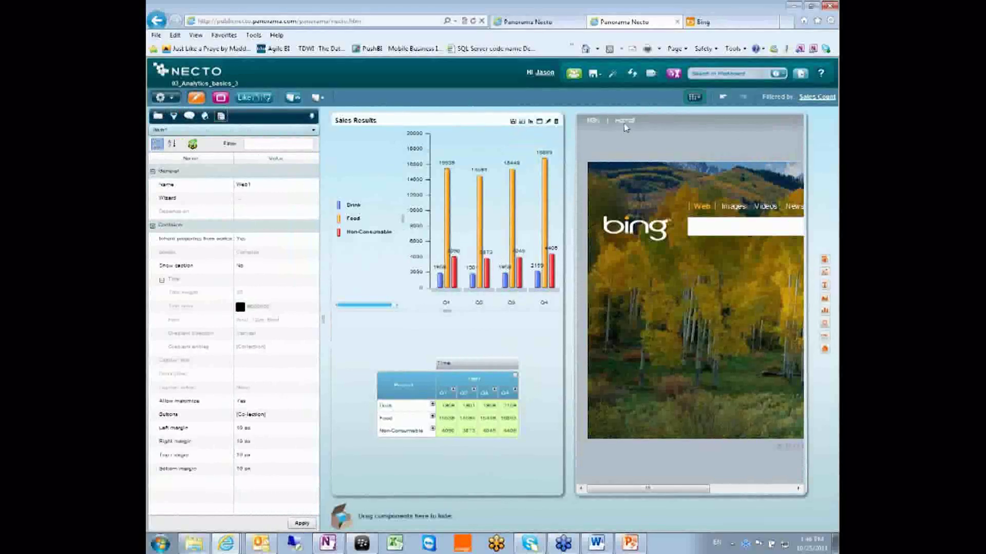
mouse_move(619, 149)
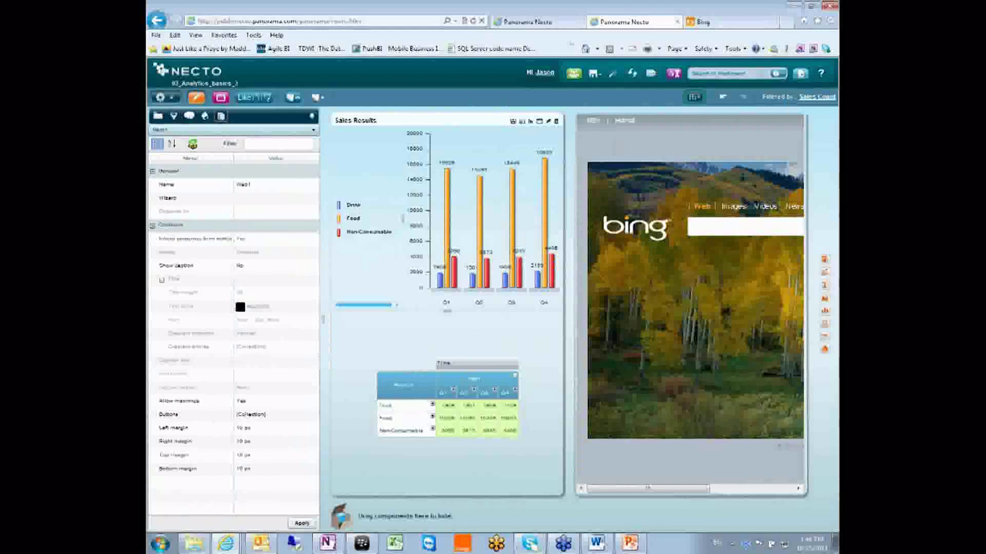
Step: Change the Sales Results chart to a line chart and finally to a stacked bar chart
mouse_move(456, 275)
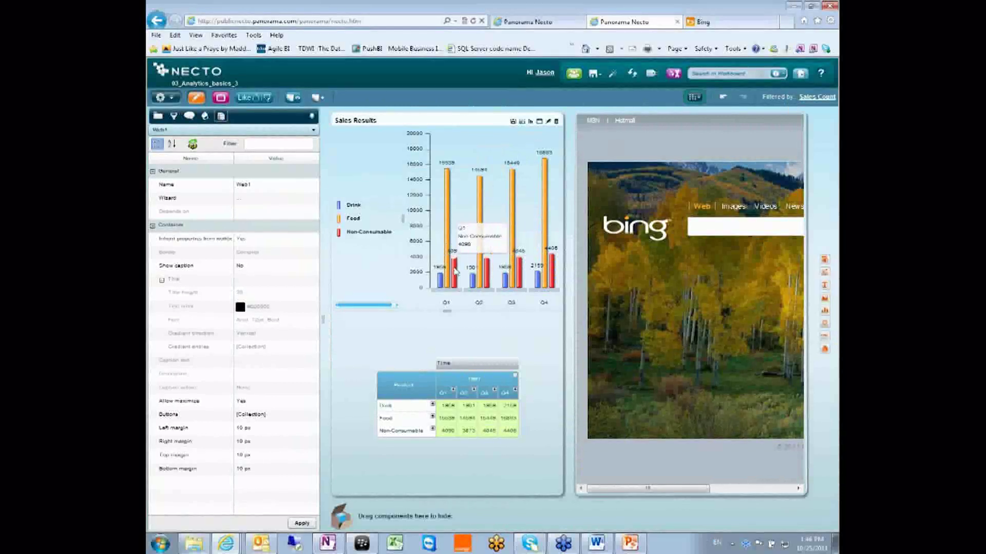
mouse_move(488, 262)
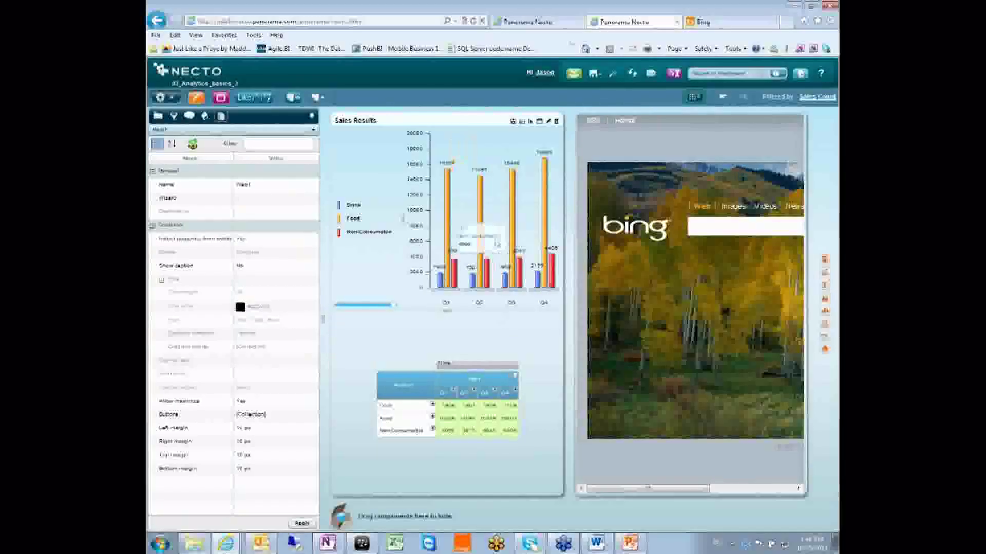
click(531, 121)
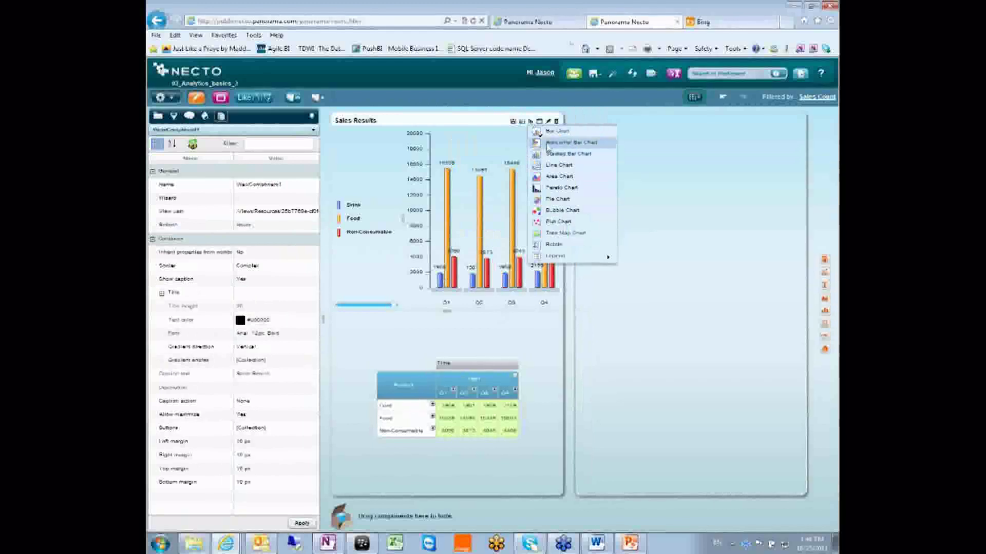
click(559, 165)
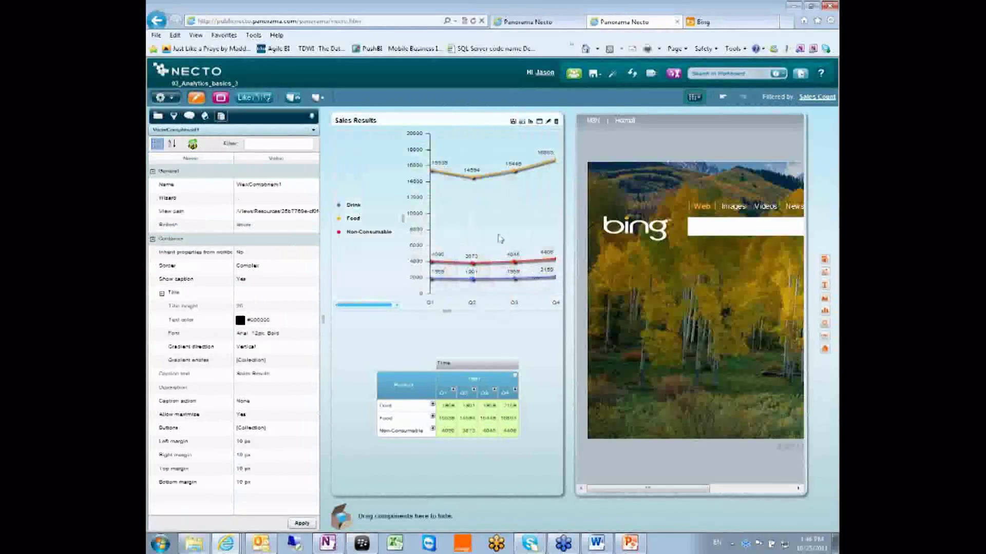
click(530, 121)
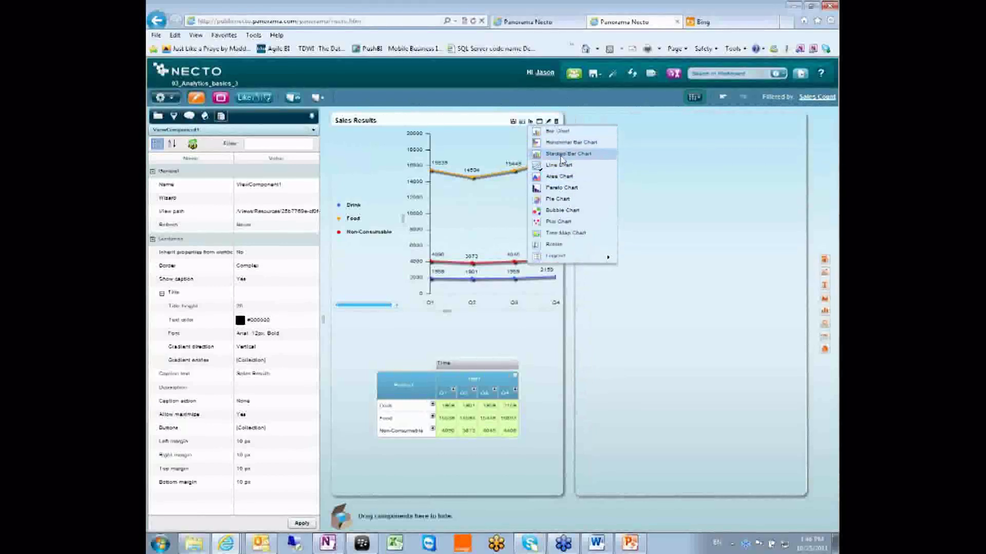
click(561, 157)
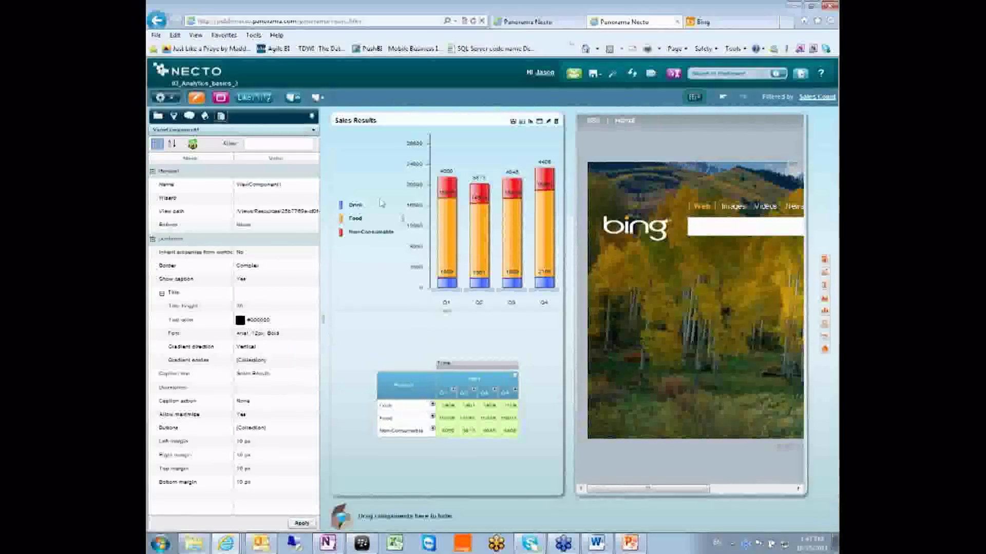
Step: Set the Sales Results component's caption text to Sales Results 2 and apply it
click(276, 376)
click(281, 374)
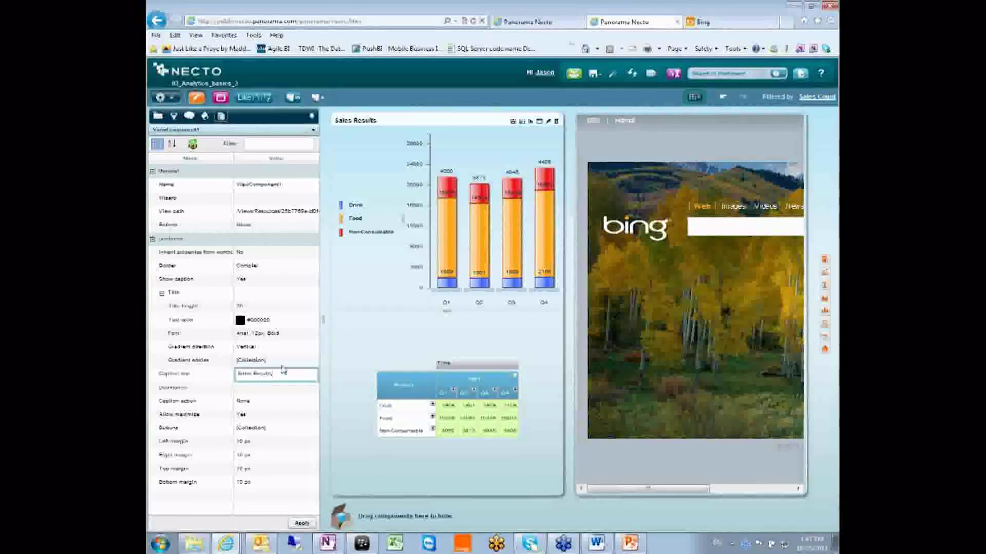
click(302, 524)
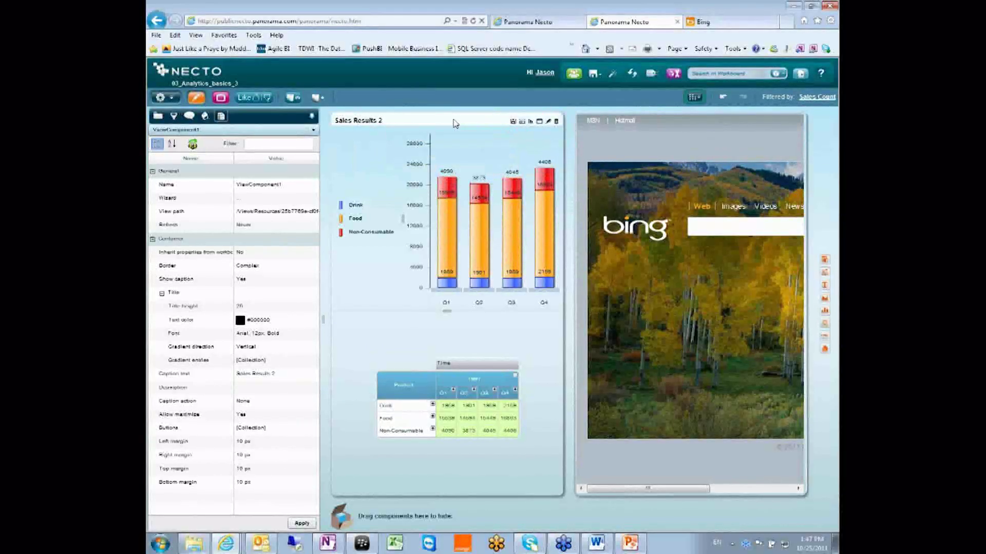
Step: Open the Sales Results 2 component for editing and display the properties of its chart
mouse_move(501, 120)
click(548, 122)
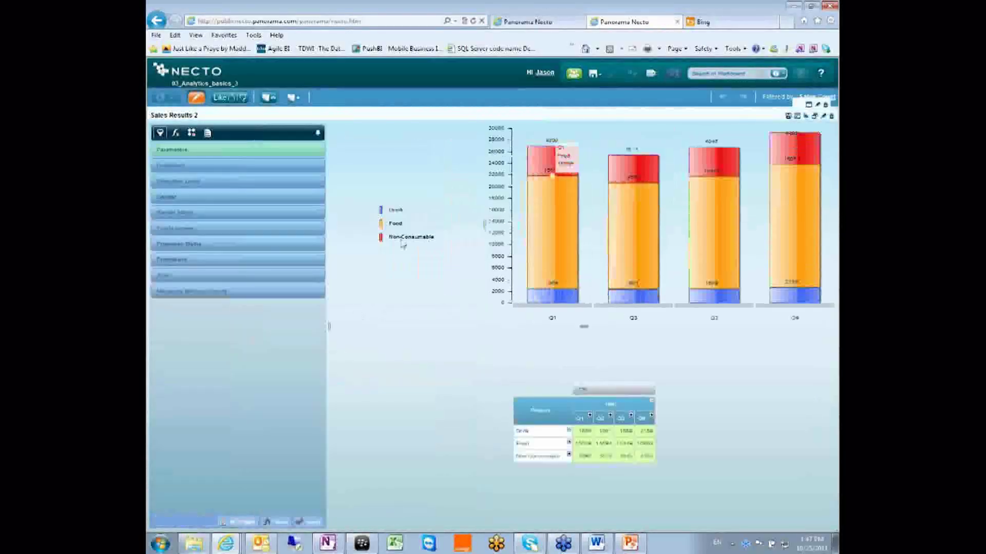
click(209, 133)
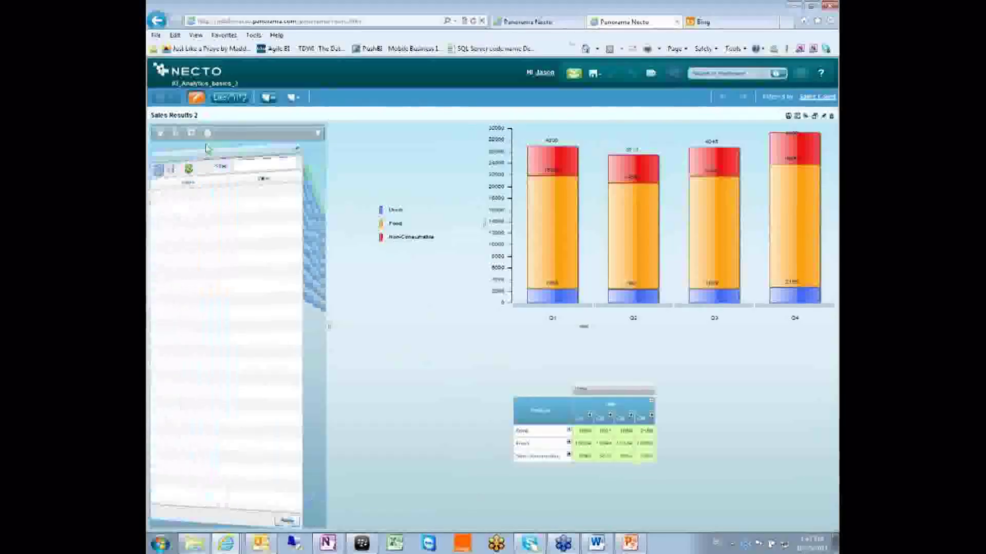
click(453, 156)
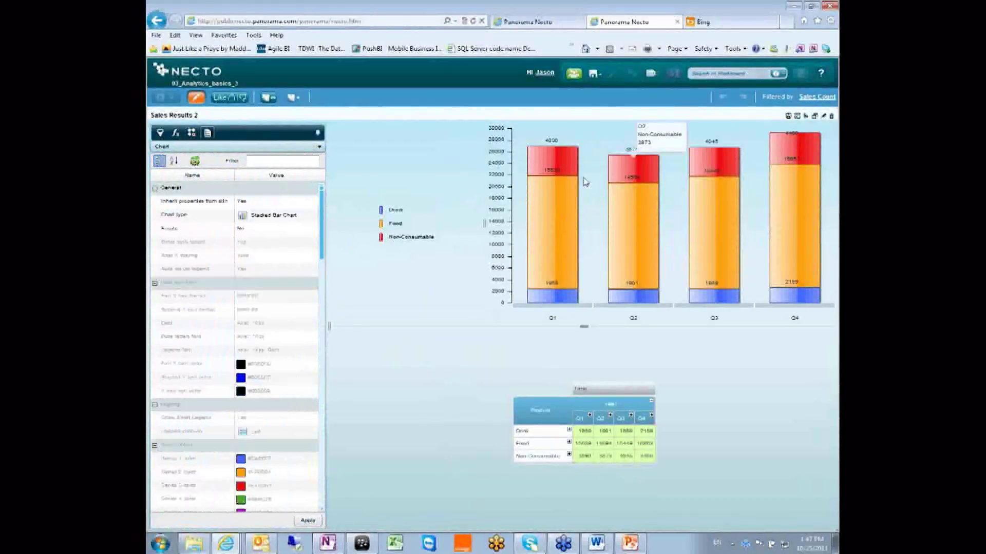
Step: Swap the table's Product and Time axes, and swap them back
click(525, 391)
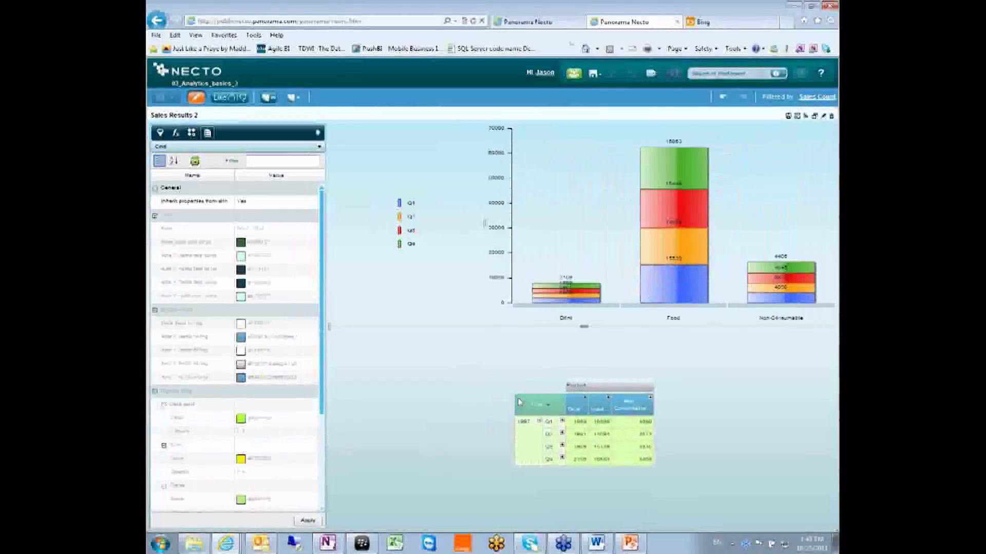
click(522, 392)
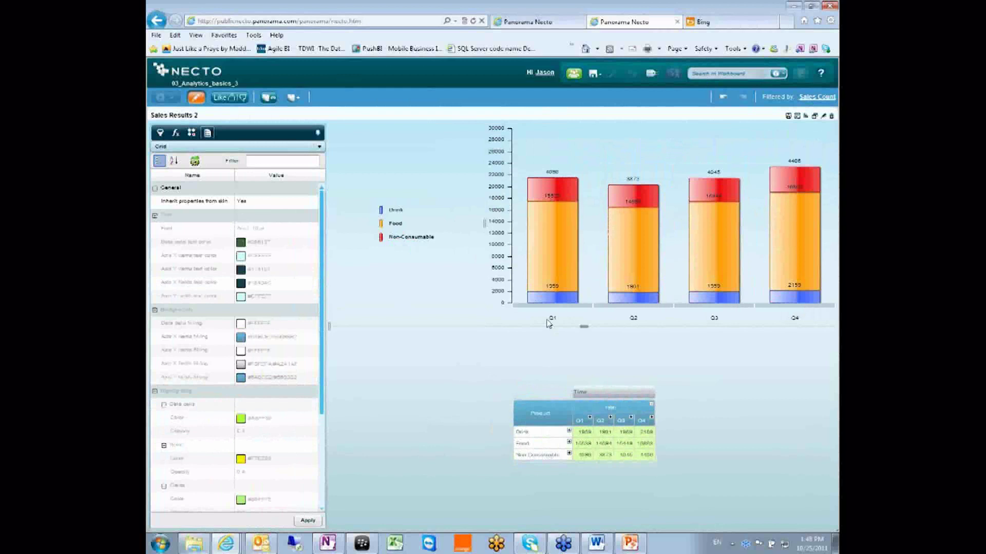
Step: Turn off the stacked bar chart's inheritance of properties from the skin and hide its data labels
click(441, 199)
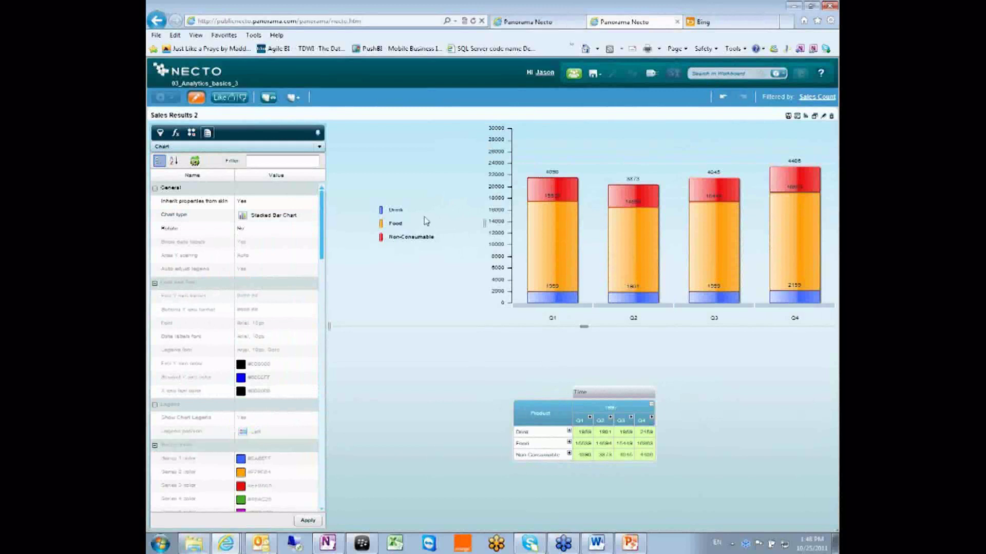
click(240, 203)
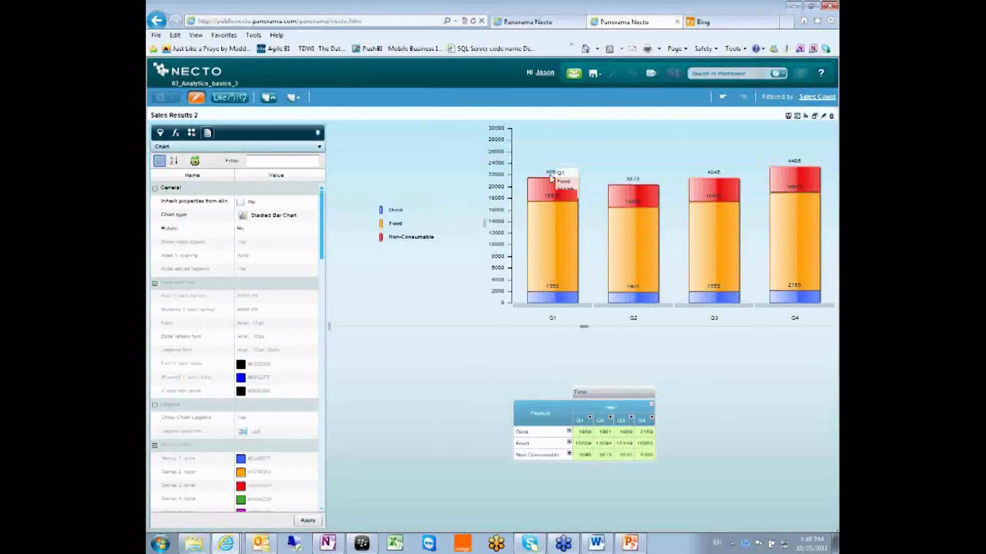
mouse_move(563, 277)
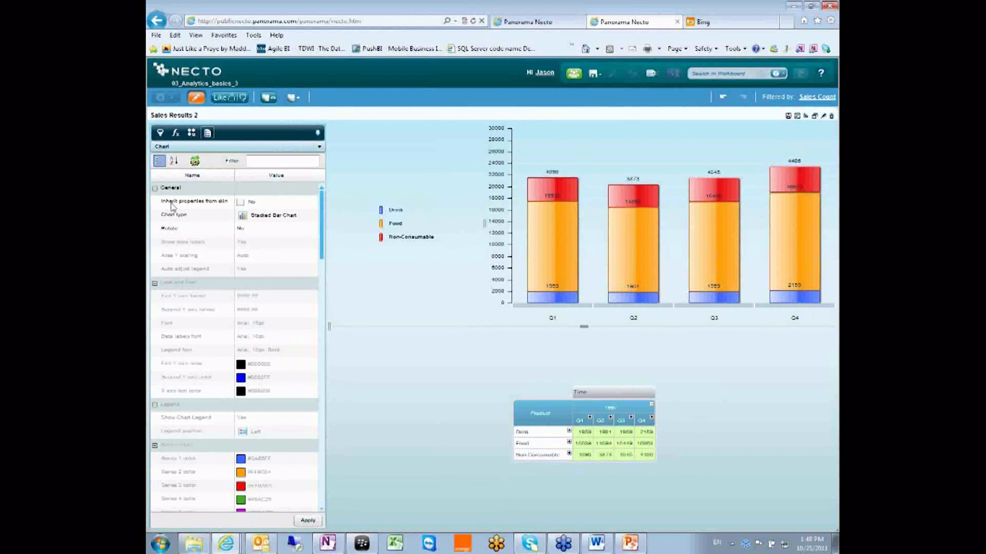
click(239, 202)
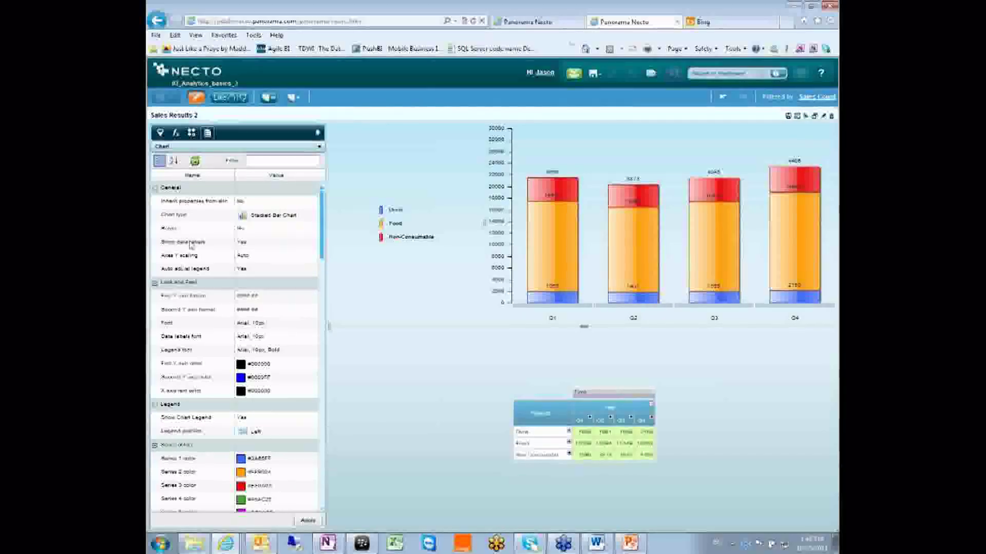
click(240, 243)
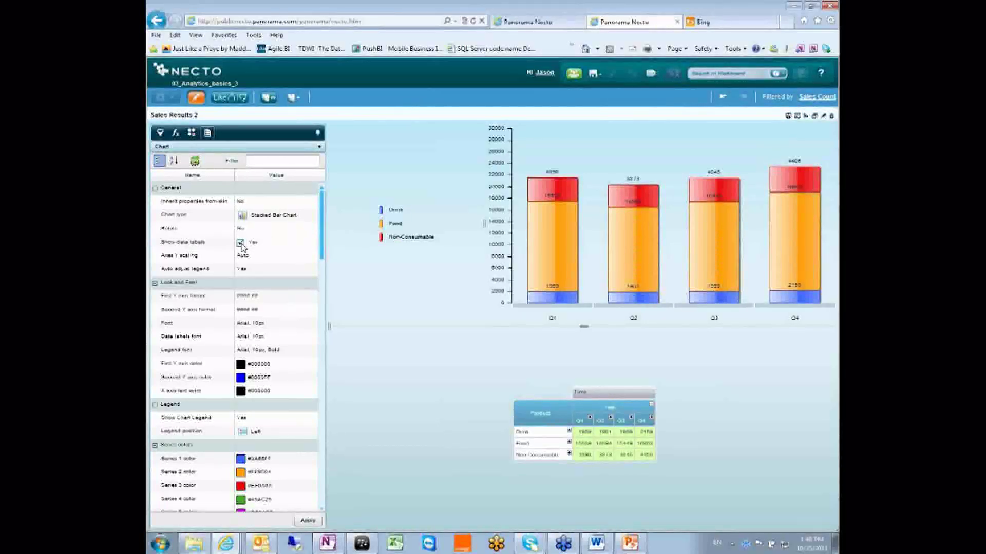
Step: Set the chart's first Y axis format to the dollar number format $#,##0
click(290, 315)
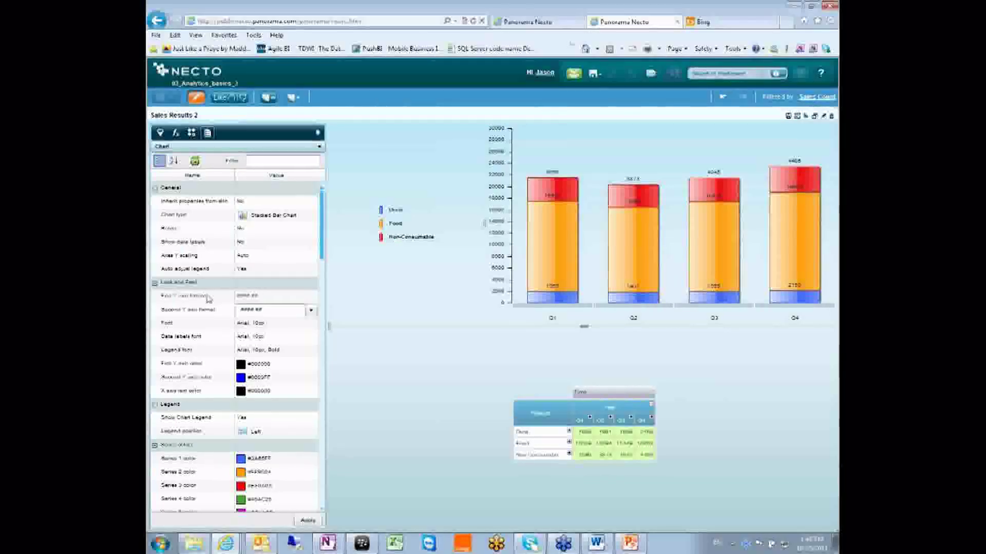
click(254, 297)
click(310, 299)
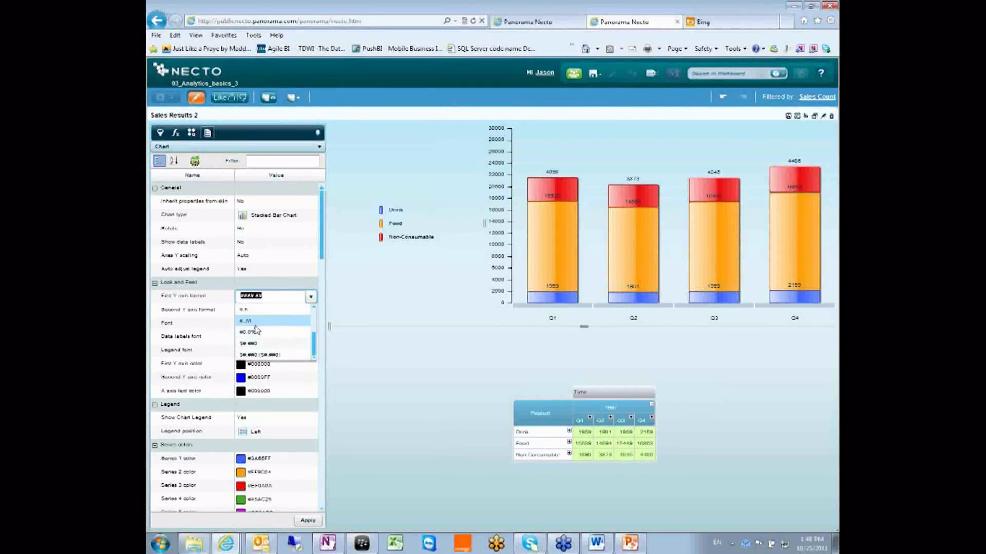
click(255, 324)
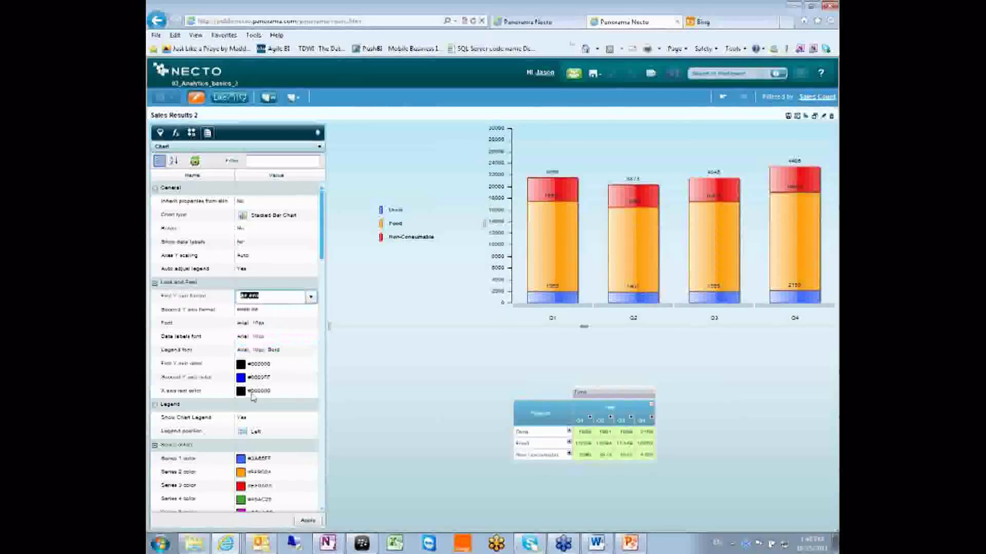
click(261, 299)
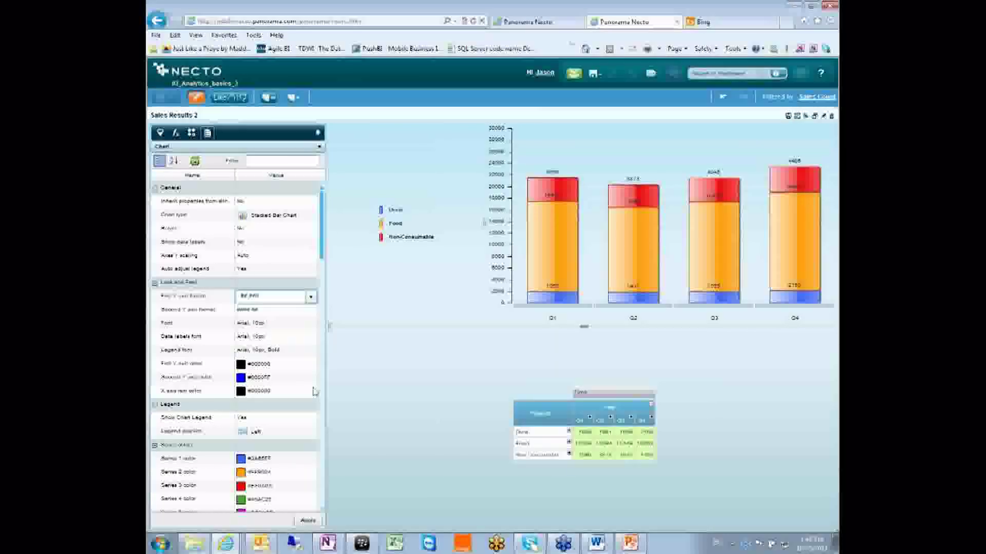
Step: Set the chart's series 1 color to #0066CC and series 2 color to #00FF66, and apply the chart properties
scroll(224, 441, down, 3)
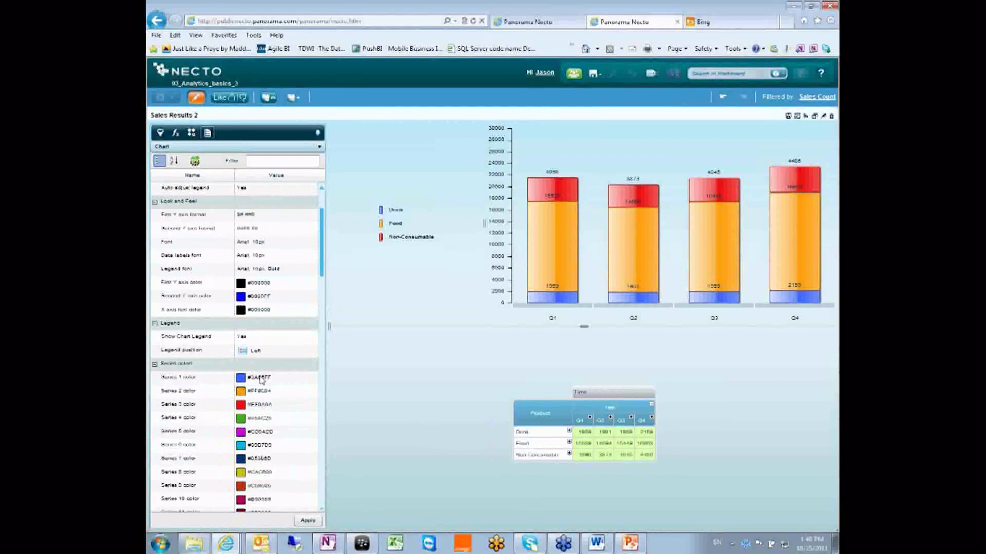
click(241, 379)
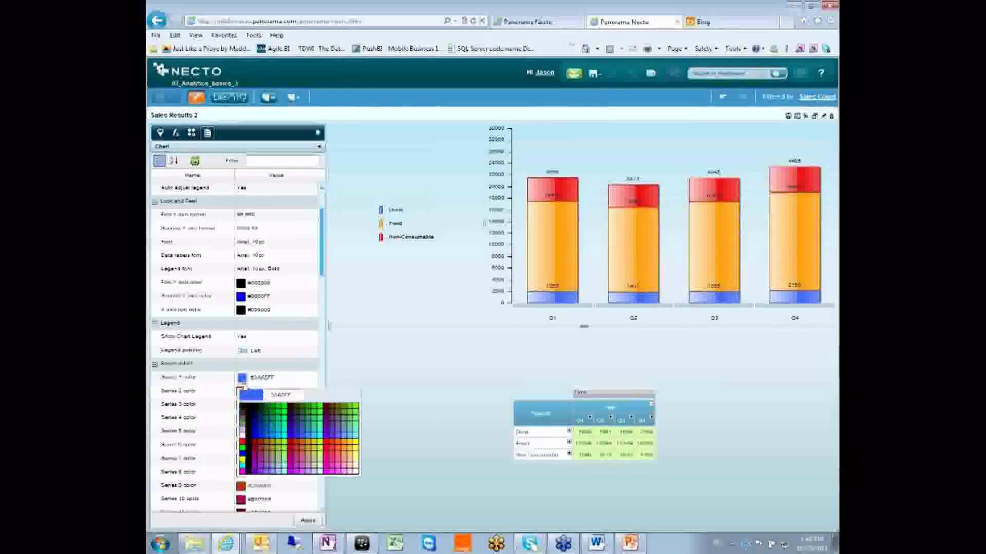
click(244, 391)
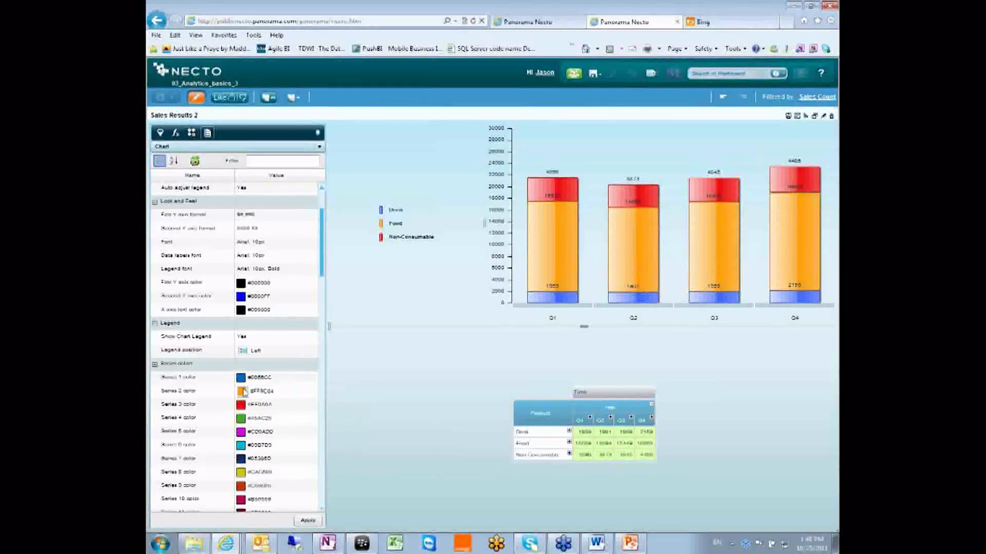
click(246, 403)
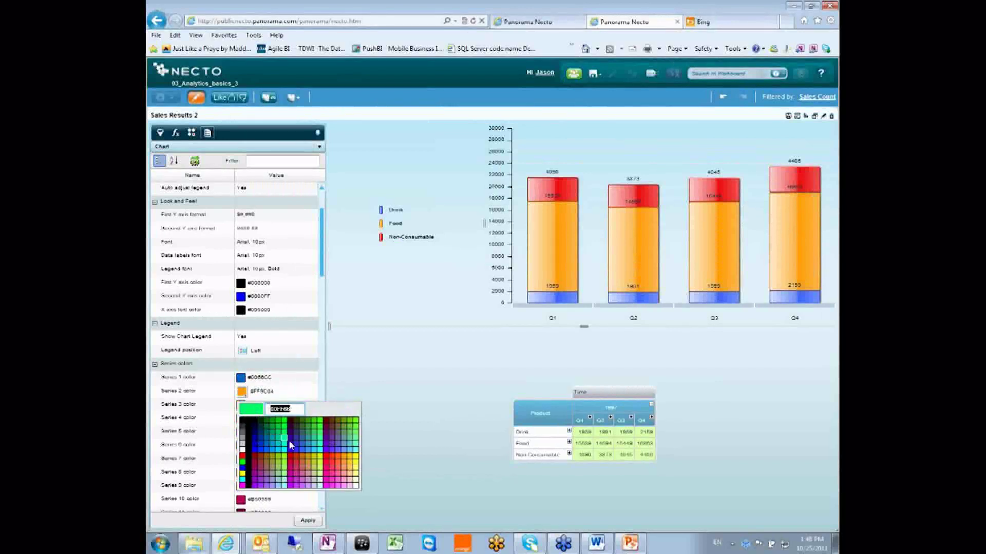
click(287, 437)
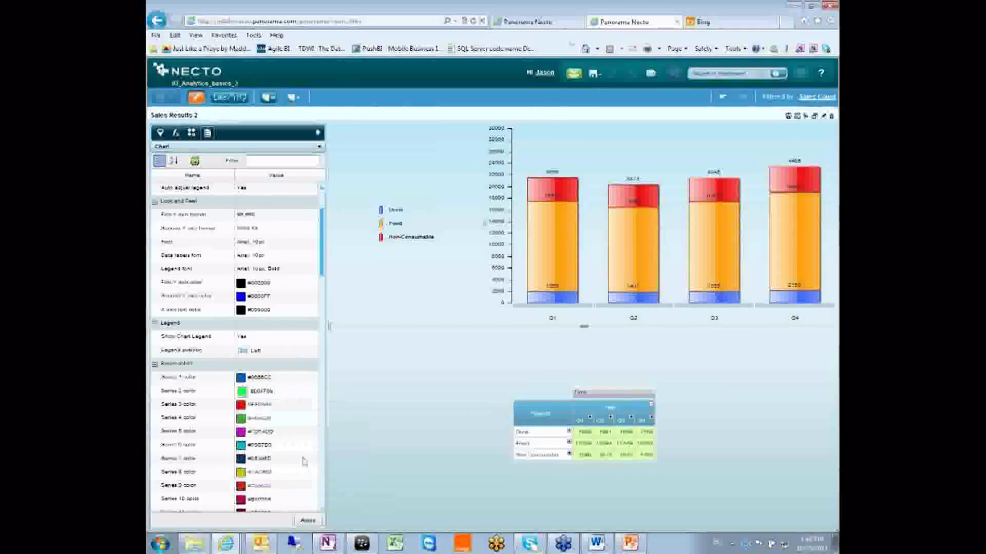
click(308, 521)
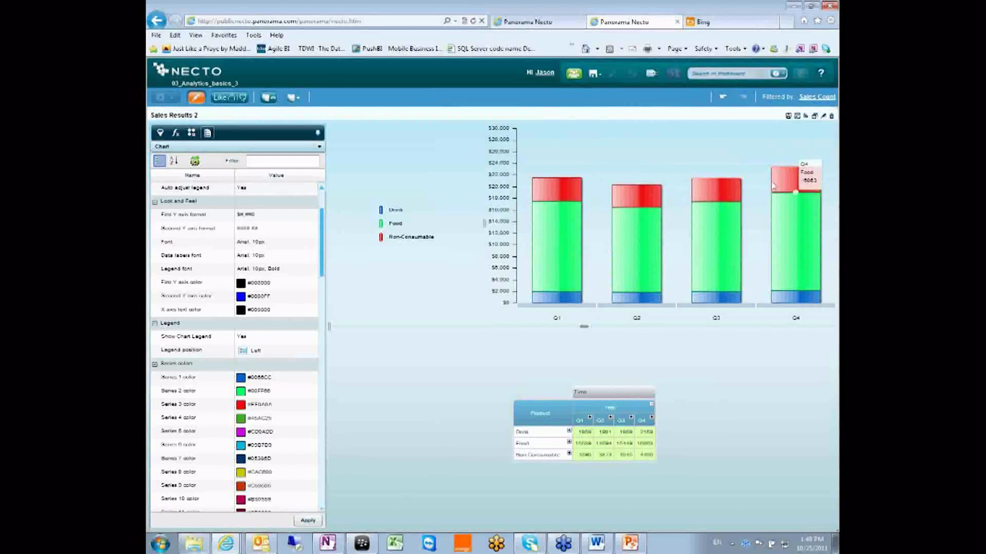
Step: Examine the chart's remaining series, area, bubble, Pareto and tree map properties, and the grid properties of the table
scroll(324, 241, down, 10)
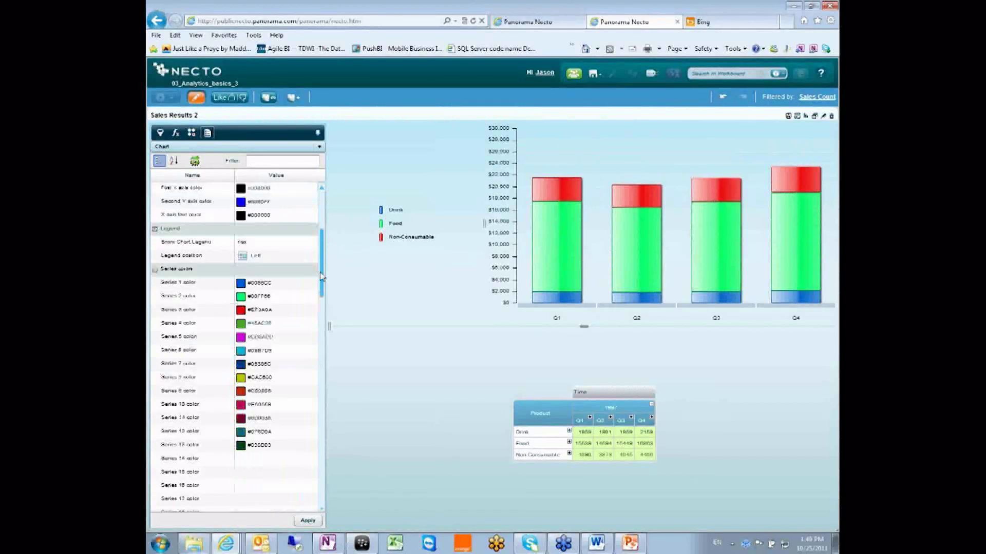
scroll(305, 486, up, 5)
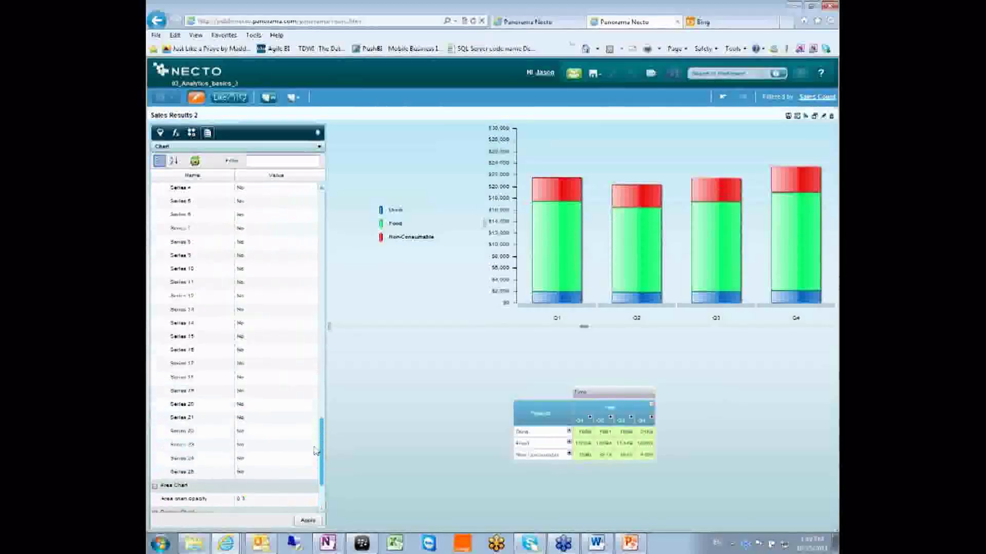
scroll(316, 477, down, 4)
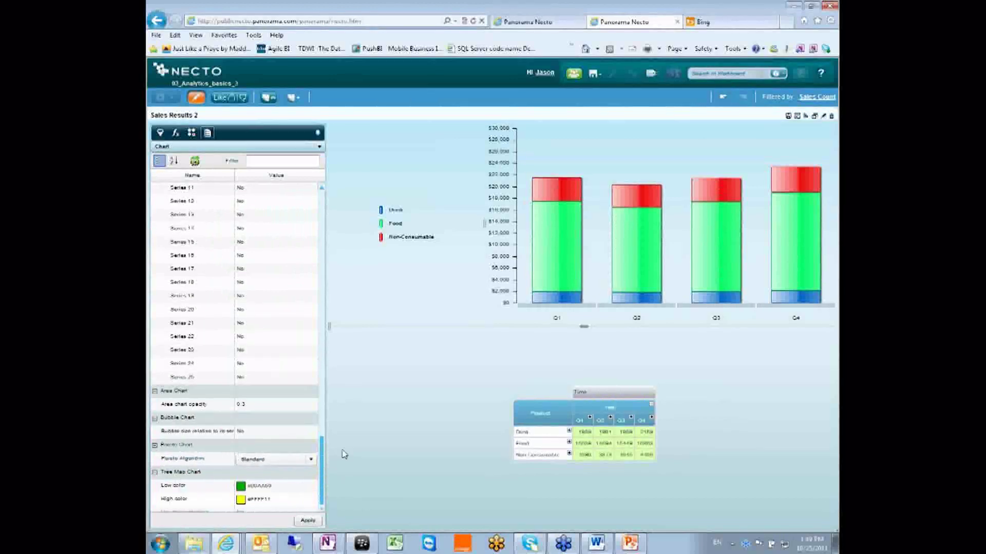
scroll(323, 458, down, 1)
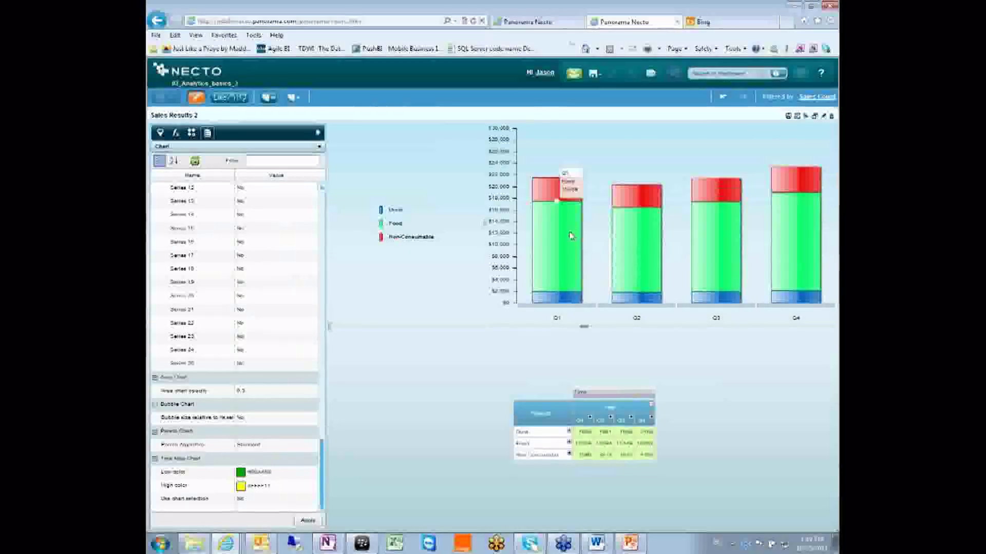
click(537, 418)
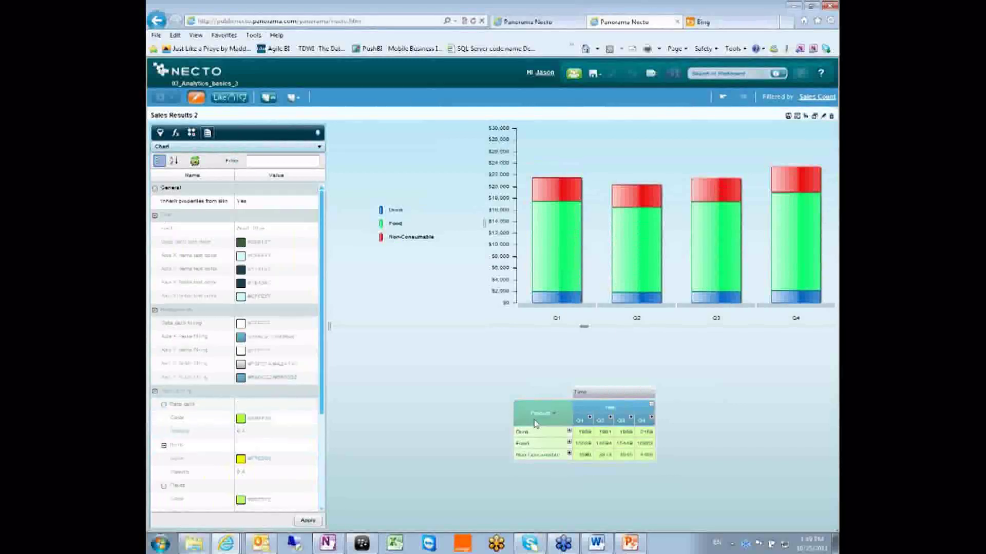
right_click(537, 418)
click(496, 389)
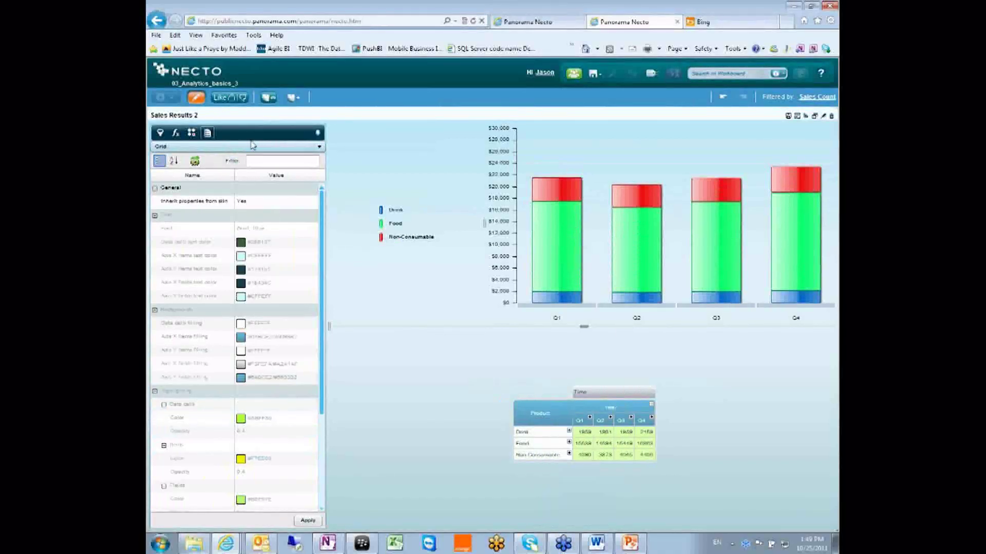
click(243, 146)
click(195, 163)
scroll(257, 209, down, 4)
scroll(285, 257, up, 4)
Step: Turn off skin inheritance for the table grid, review its text, background and highlighting properties, and toggle the inheritance setting again
click(239, 202)
click(241, 201)
click(206, 217)
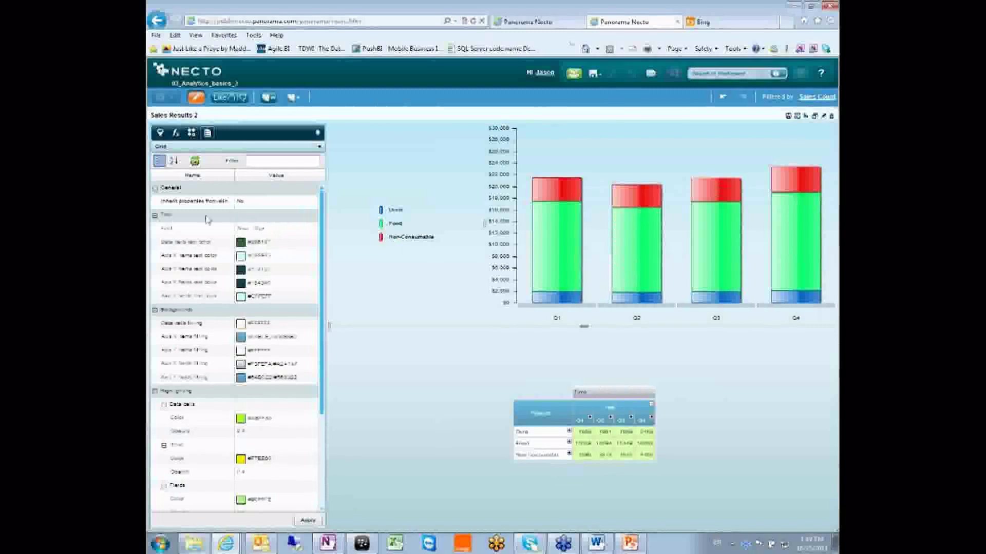
scroll(240, 259, down, 3)
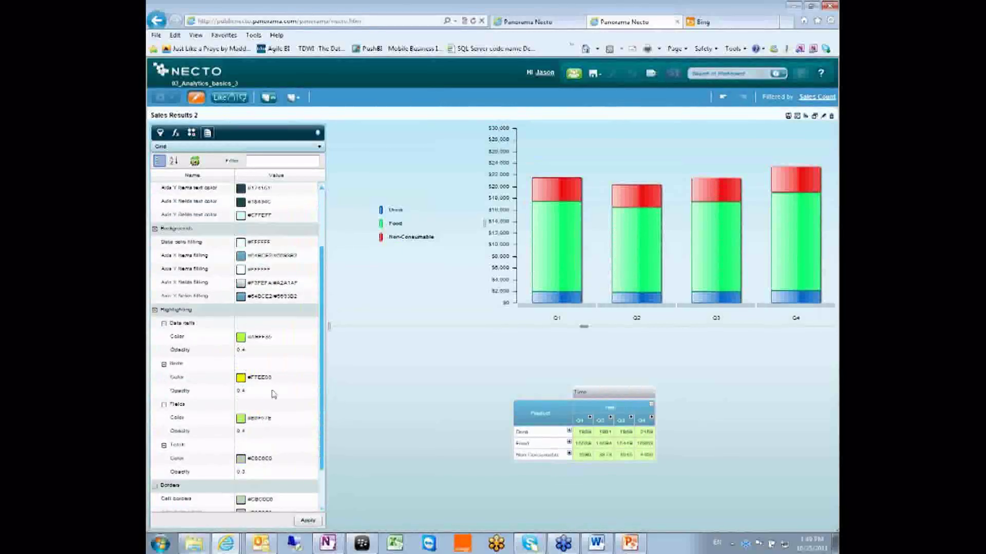
scroll(274, 393, down, 1)
scroll(304, 392, up, 4)
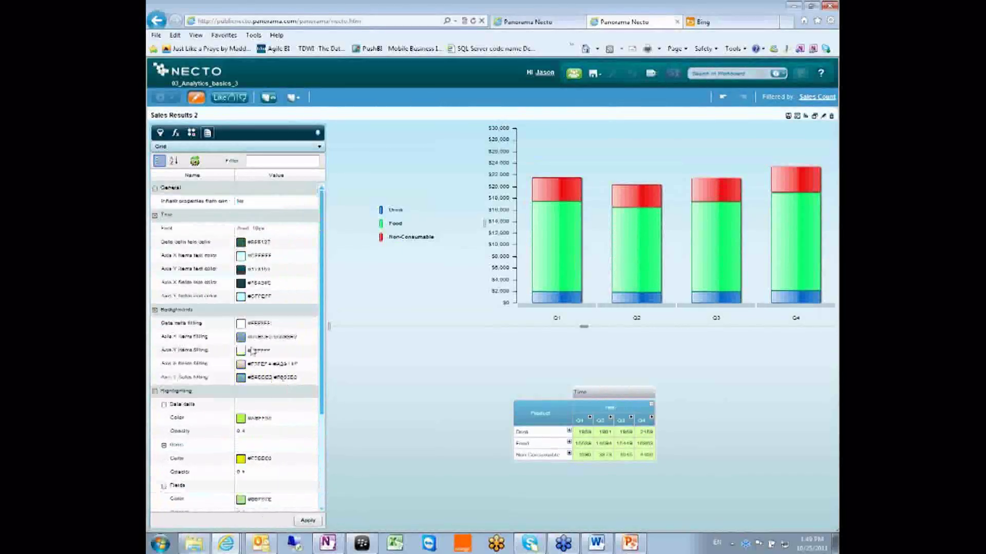
click(244, 204)
click(241, 202)
Step: Add a new exception for the Sales Count measure, keeping the default name and an empty description
click(193, 135)
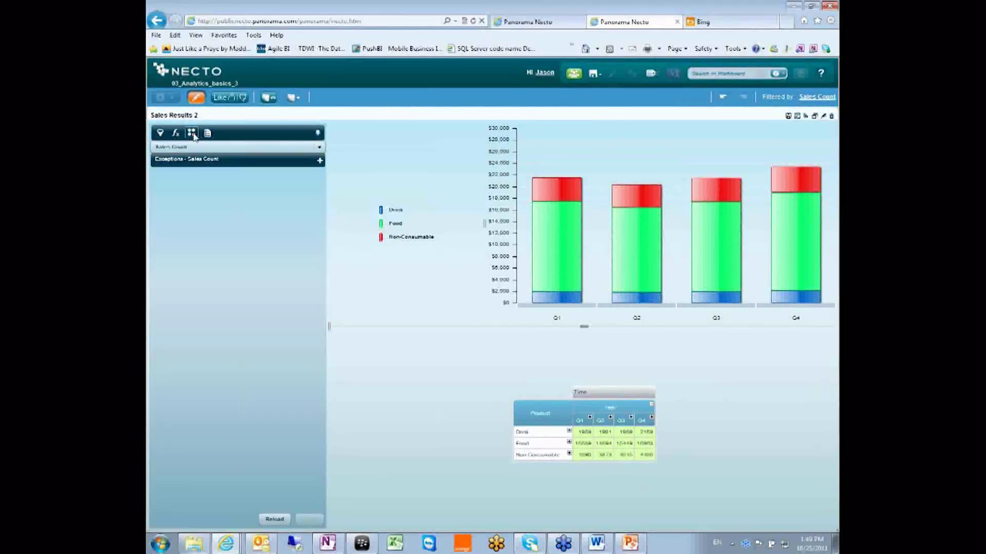
click(320, 161)
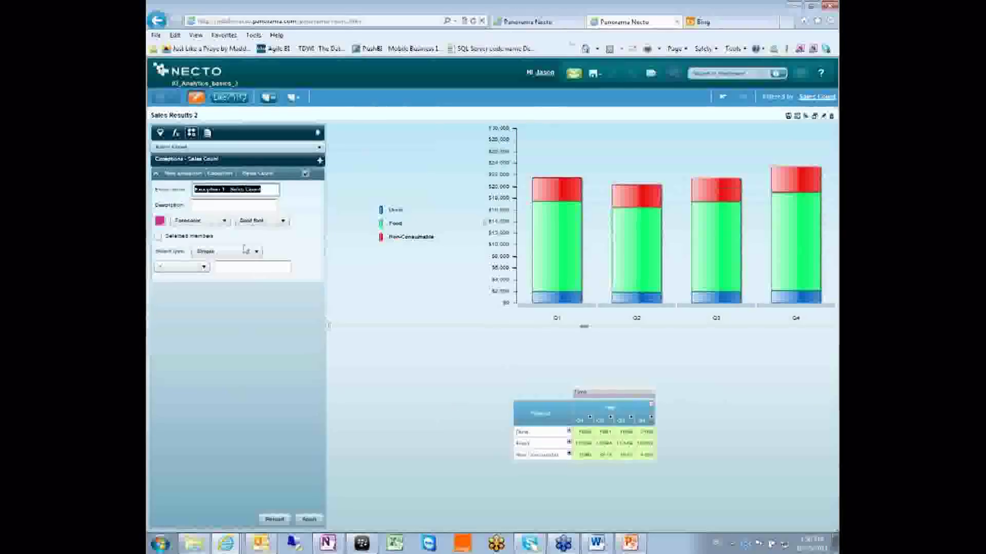
click(208, 207)
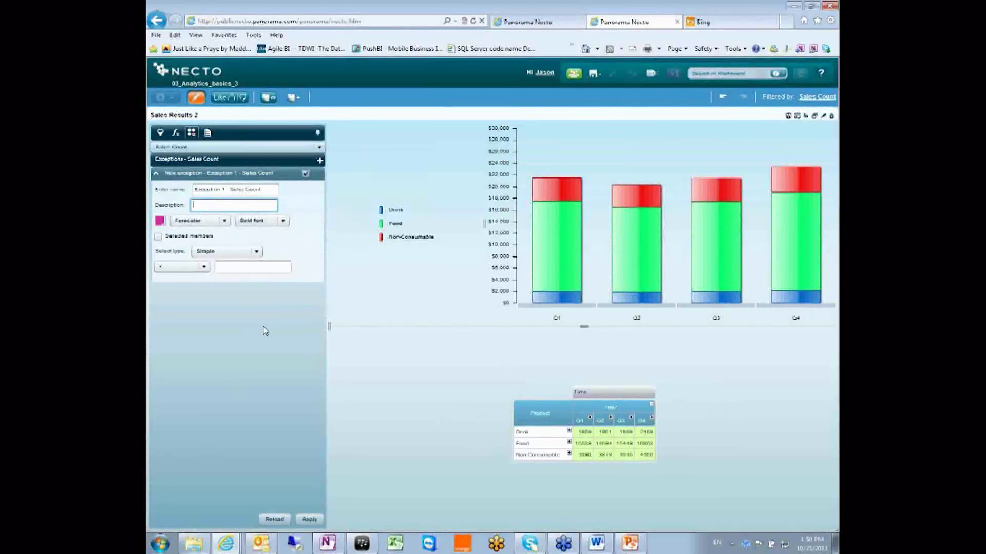
click(269, 191)
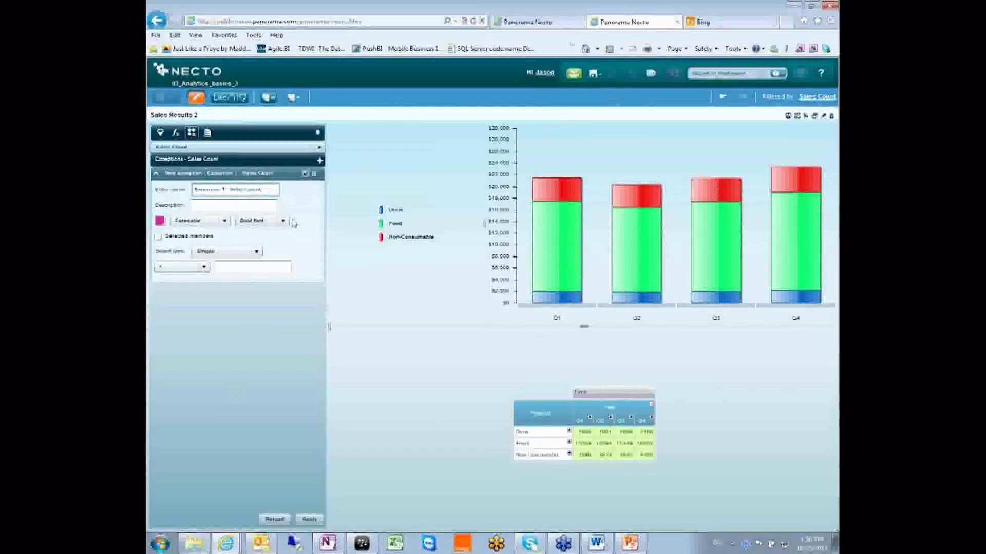
Step: Set the new Sales Count exception's indicator to Exclamation and its color to red
click(198, 228)
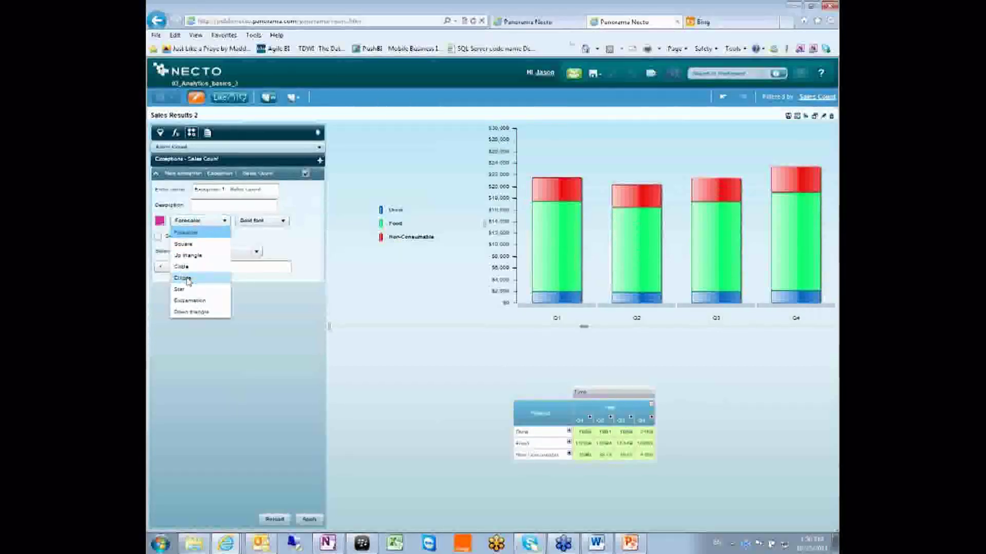
click(187, 280)
click(200, 221)
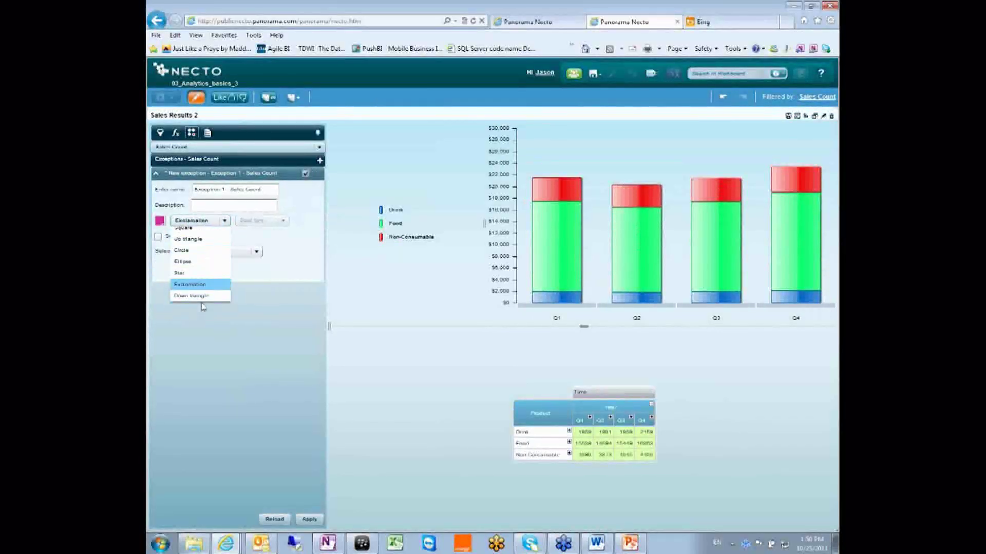
click(198, 284)
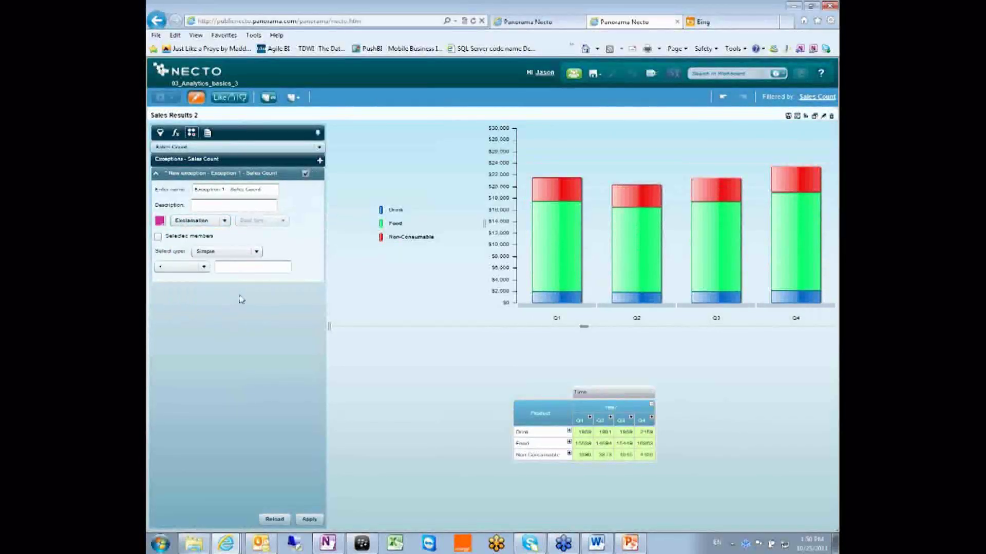
click(160, 223)
click(162, 287)
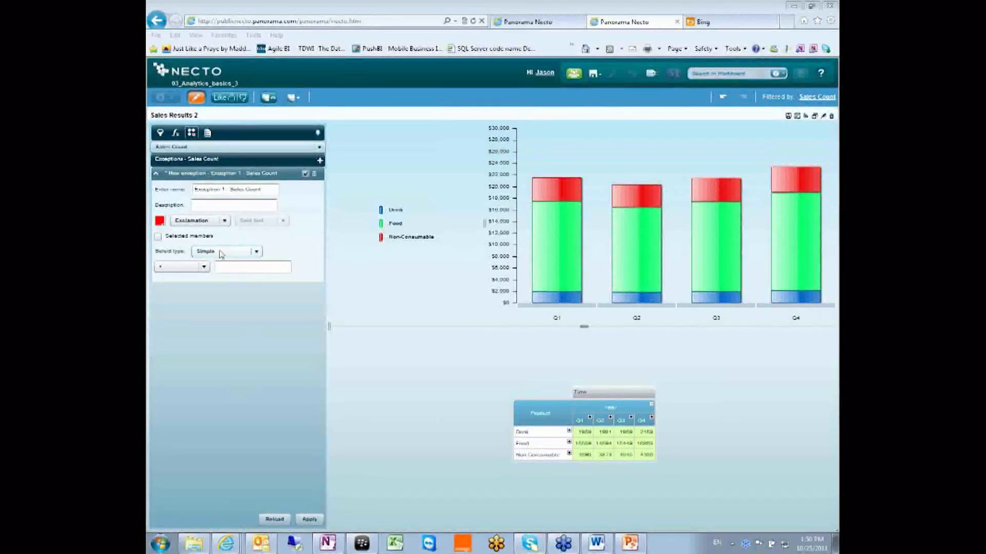
Step: Toggle the exception's Selected members option on and off, and view the available exception types while keeping Simple
click(159, 237)
click(158, 237)
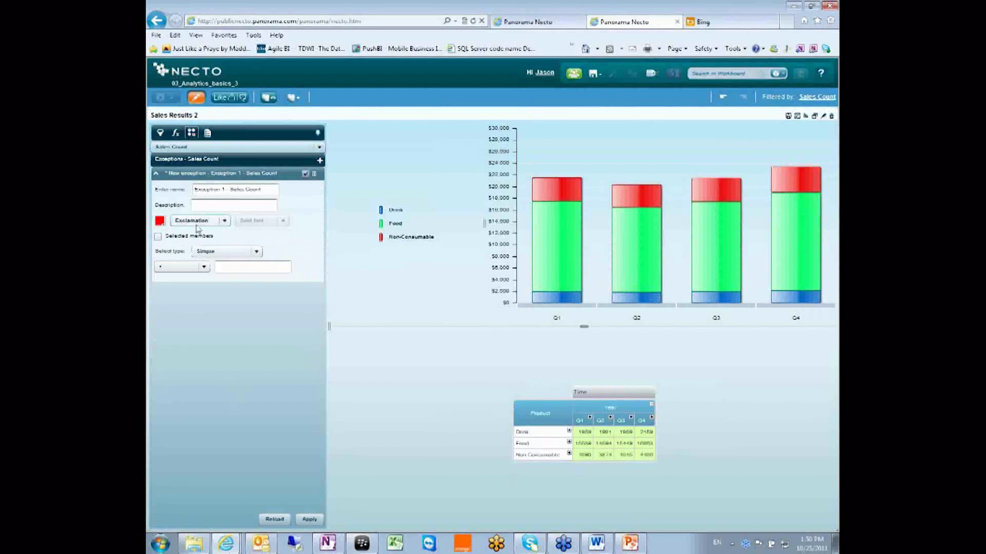
click(218, 253)
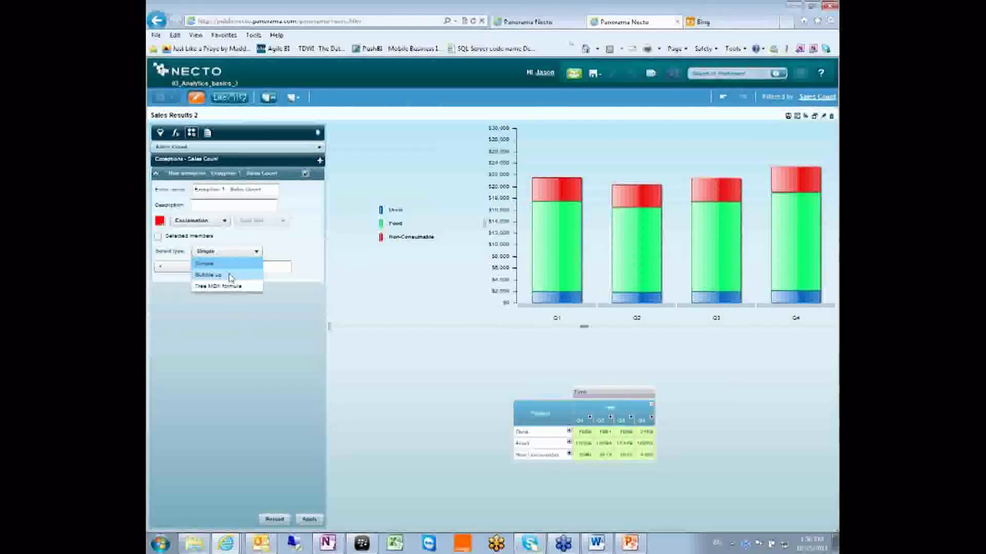
click(270, 244)
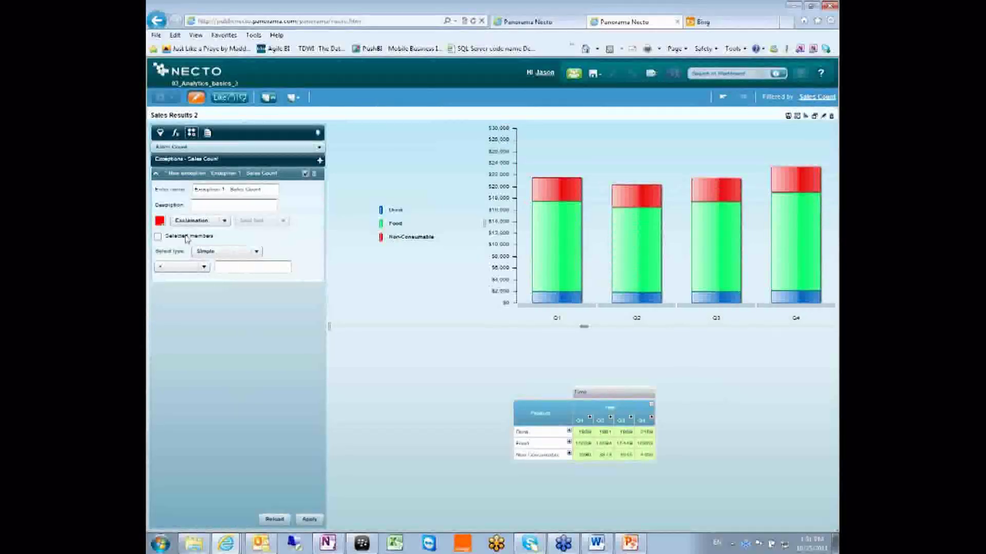
Step: Set the Sales Count exception's comparison value to 2000 and apply it
click(241, 269)
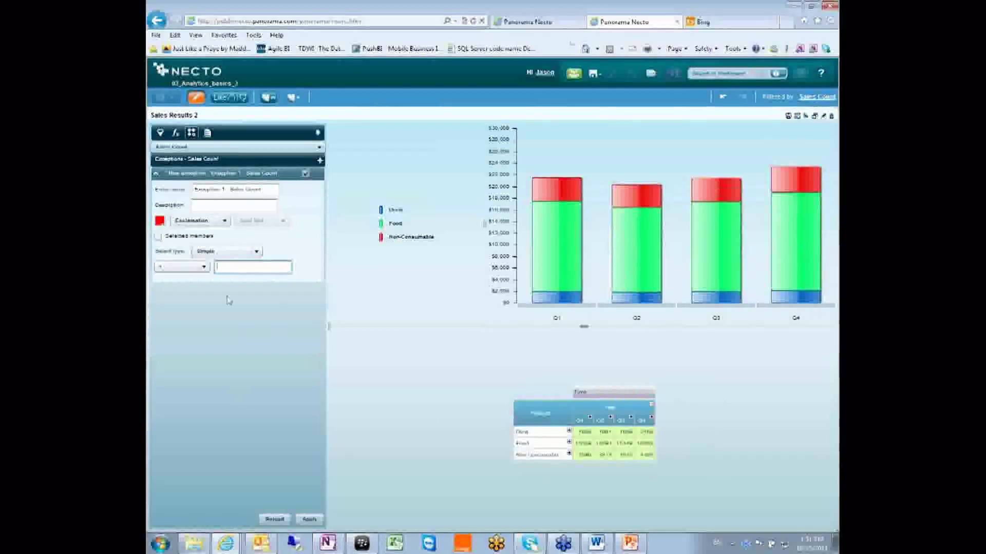
text(2000)
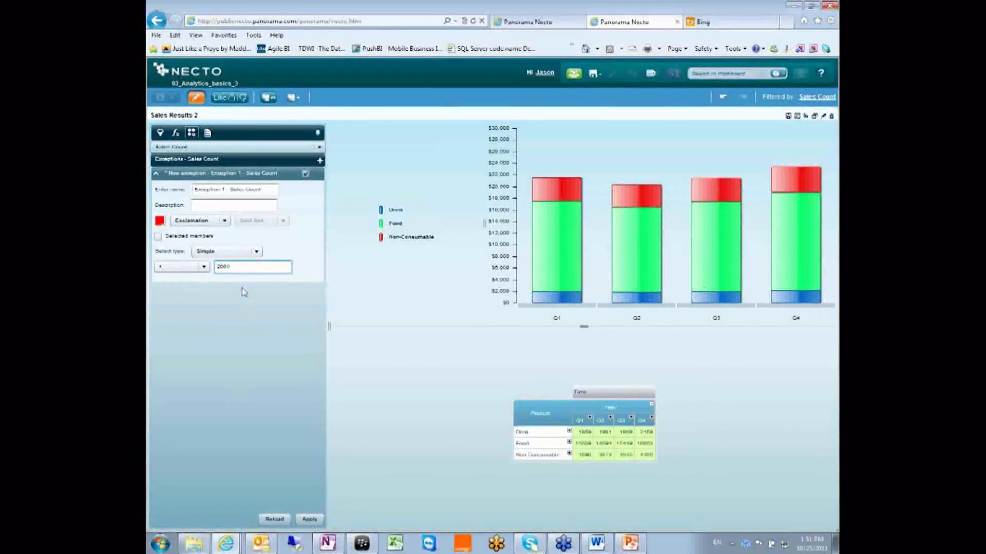
click(311, 519)
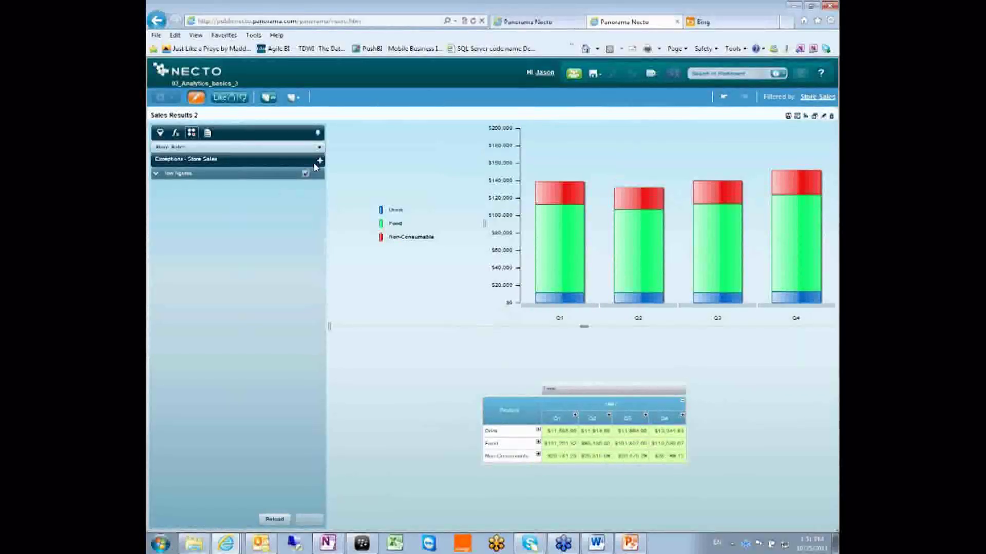
Step: Try the Simple type on the existing Store Sales exception and delete that exception
click(157, 174)
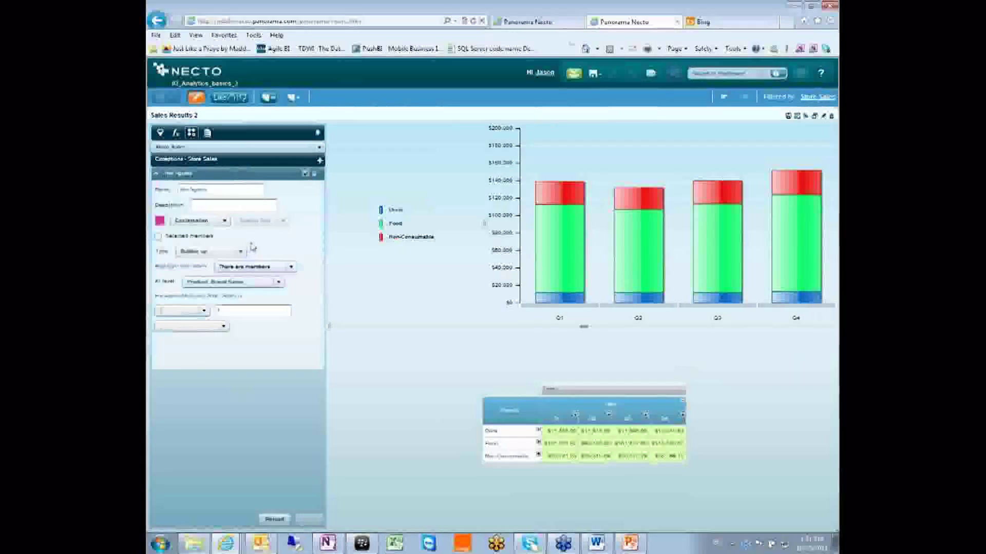
click(208, 252)
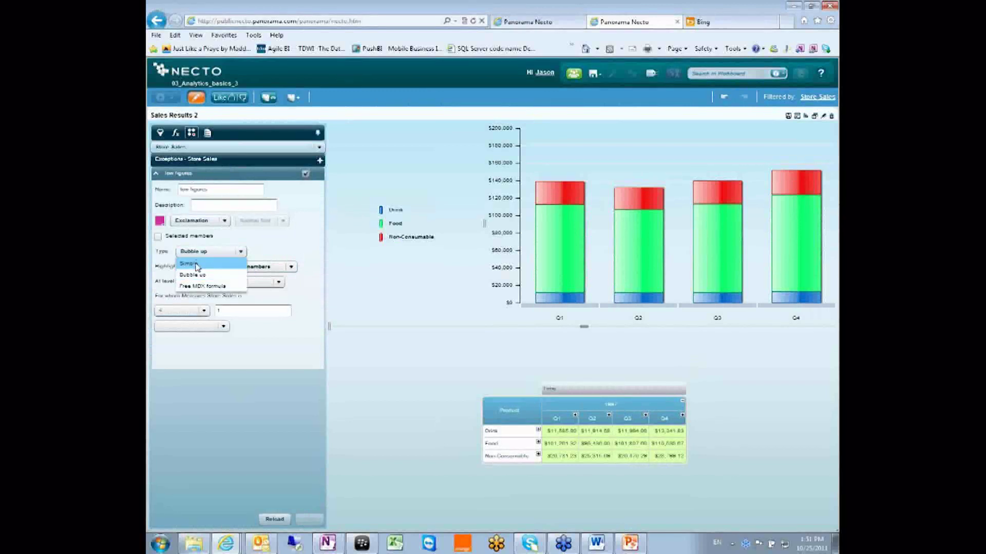
click(219, 267)
click(218, 267)
text(1)
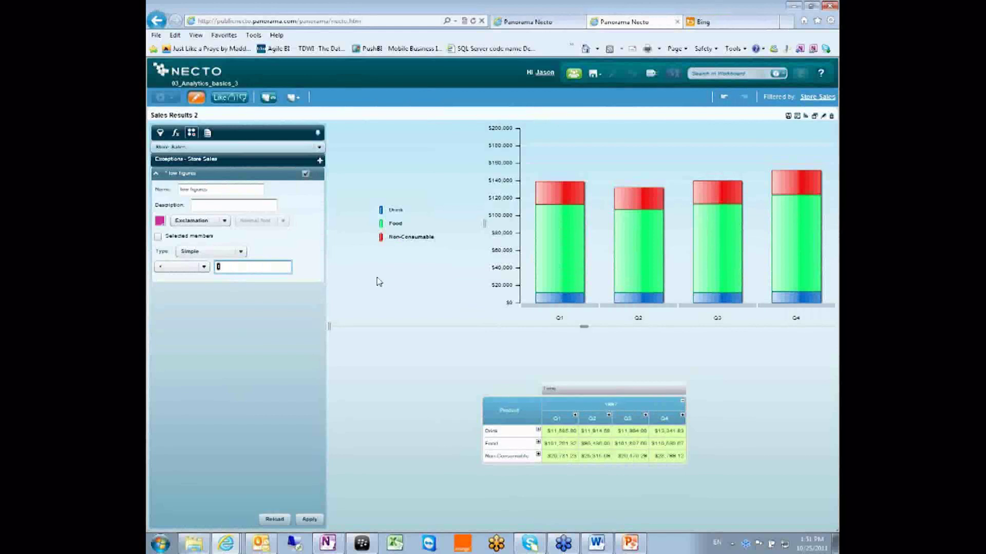
click(315, 175)
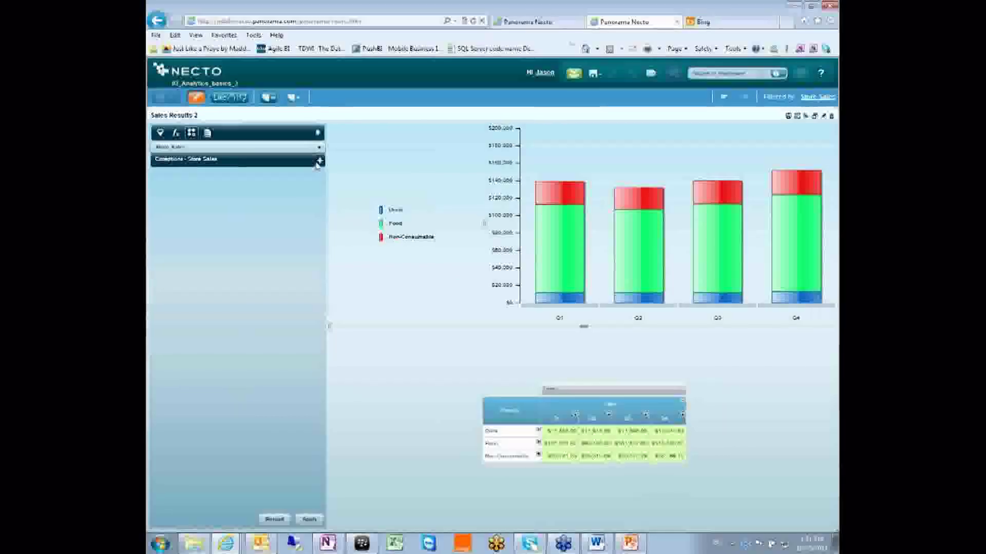
Step: Add a new Store Sales exception with the default name and a red Exclamation indicator
click(320, 160)
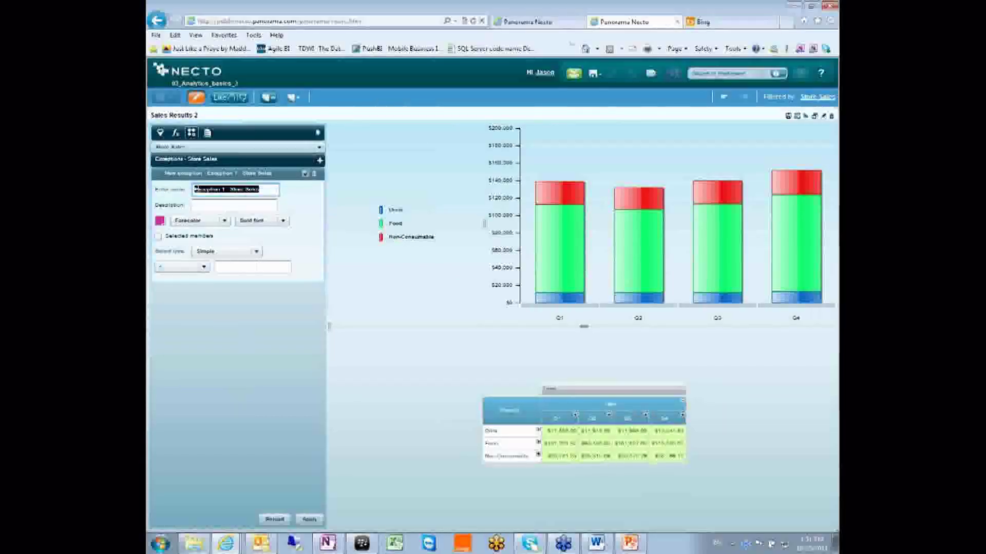
click(209, 222)
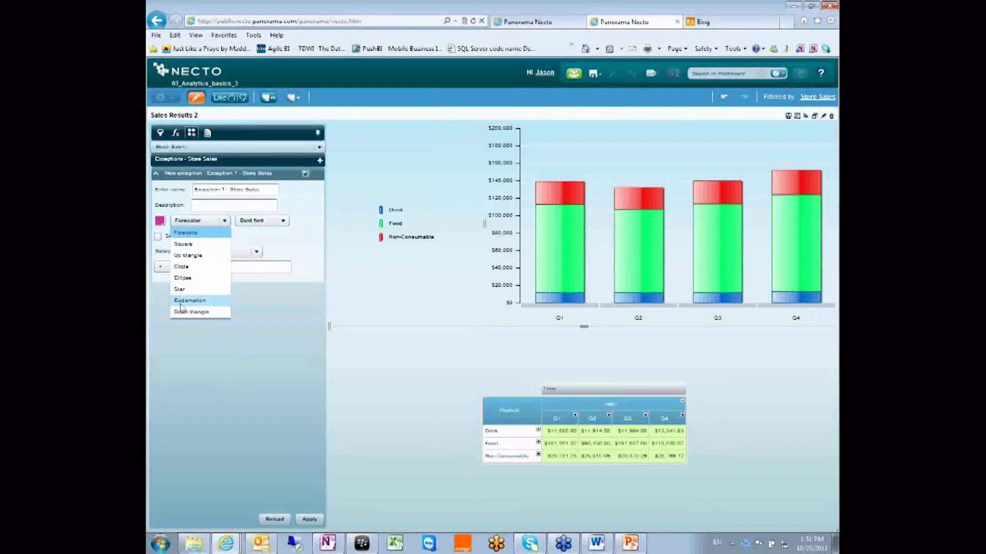
click(190, 300)
click(160, 221)
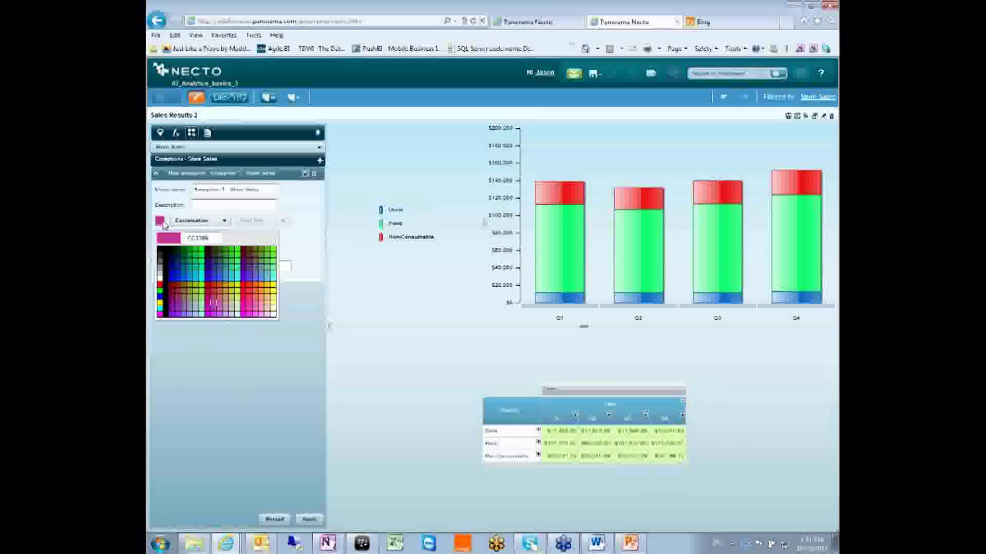
click(161, 291)
Step: Keep the new Store Sales exception's type as Simple, set its comparison value to 2000, and apply it
click(207, 251)
click(235, 267)
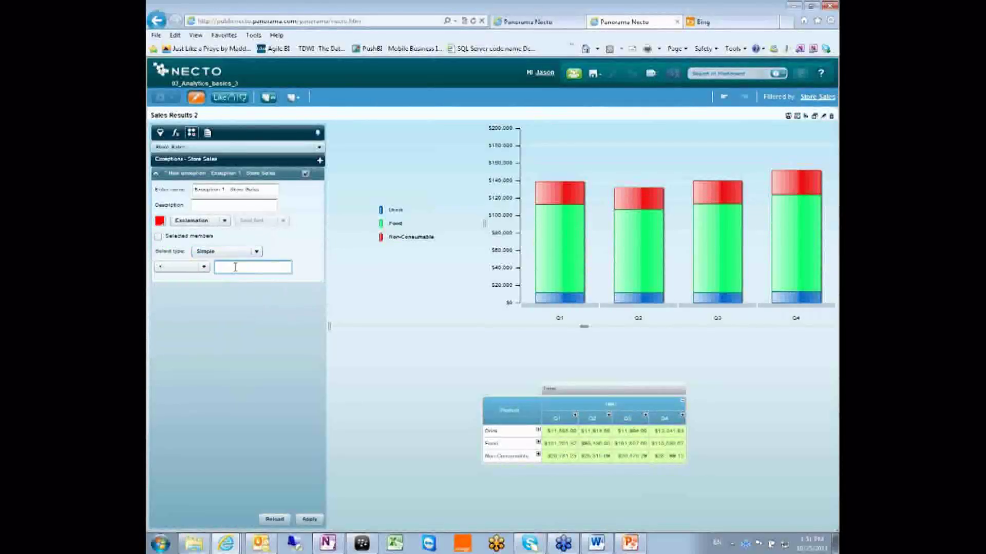
text(2000)
click(312, 520)
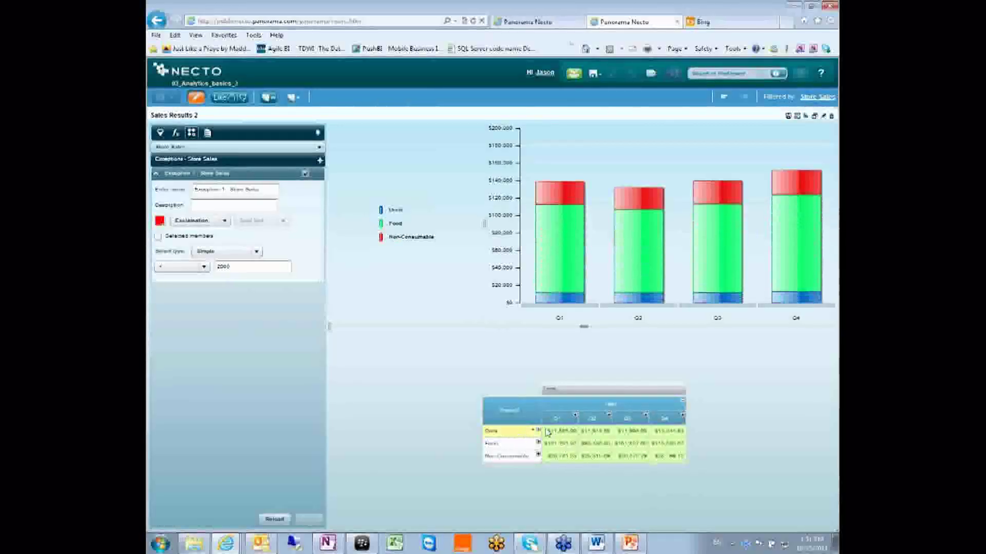
click(256, 252)
click(227, 260)
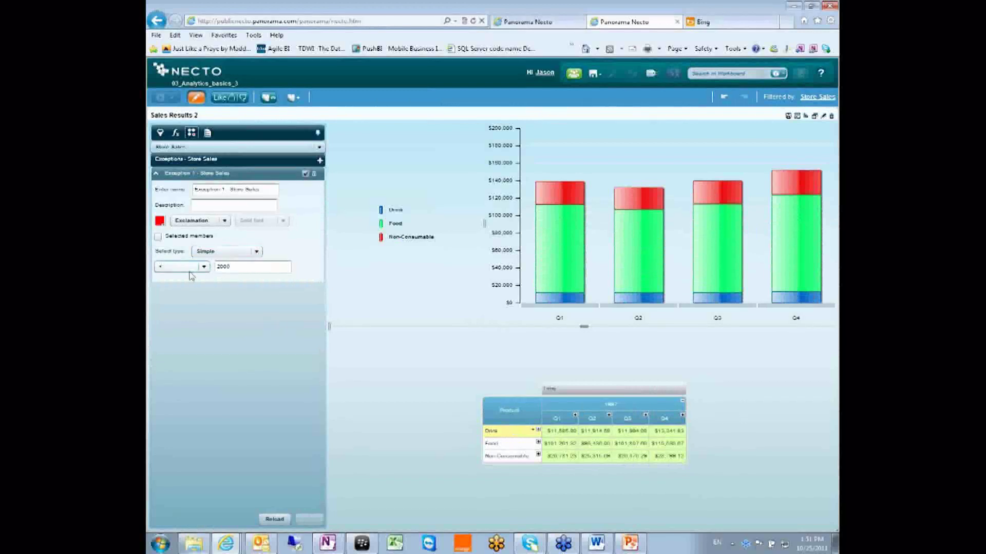
click(181, 222)
click(188, 301)
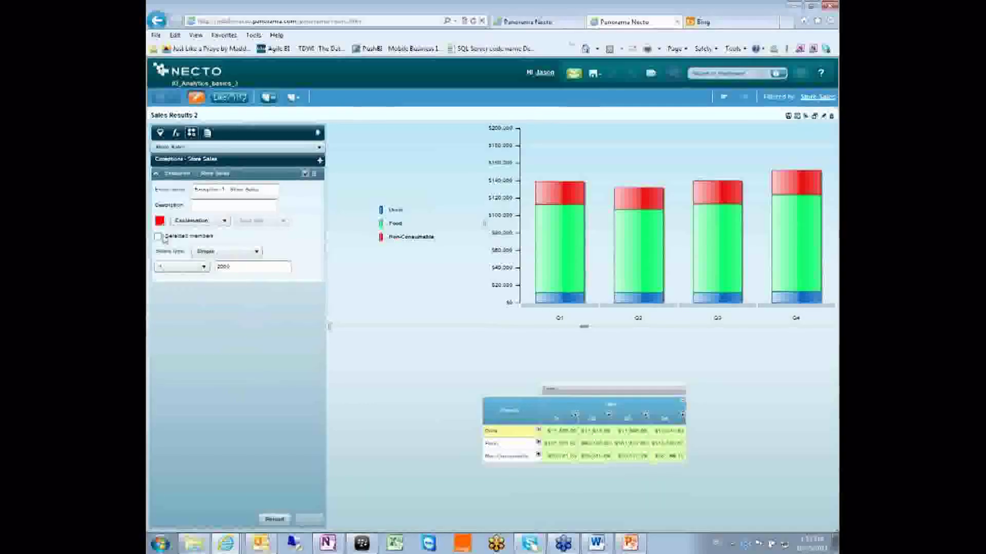
Step: Restrict the Store Sales exception to selected members, adding Drink from the grid, and apply it
click(159, 237)
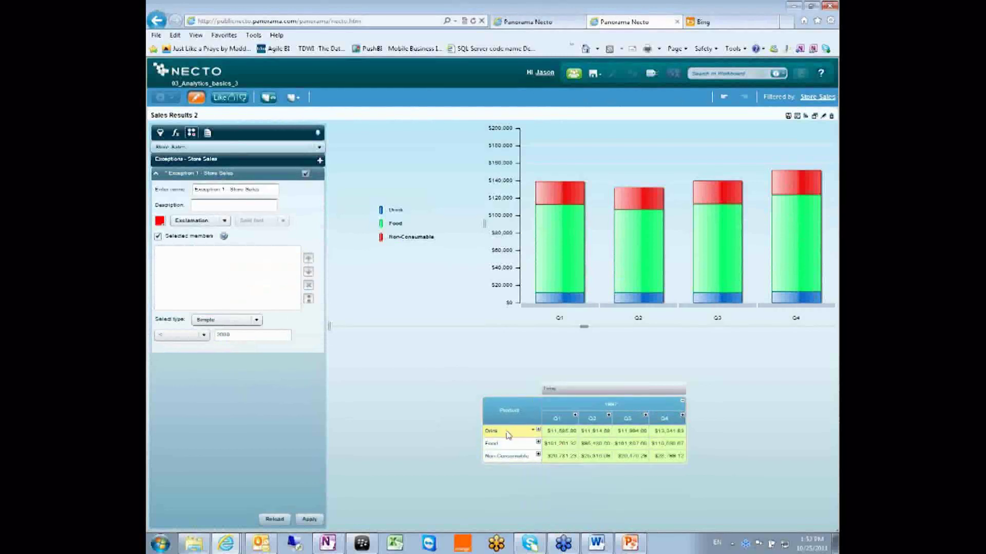
drag(508, 435, 213, 276)
click(309, 520)
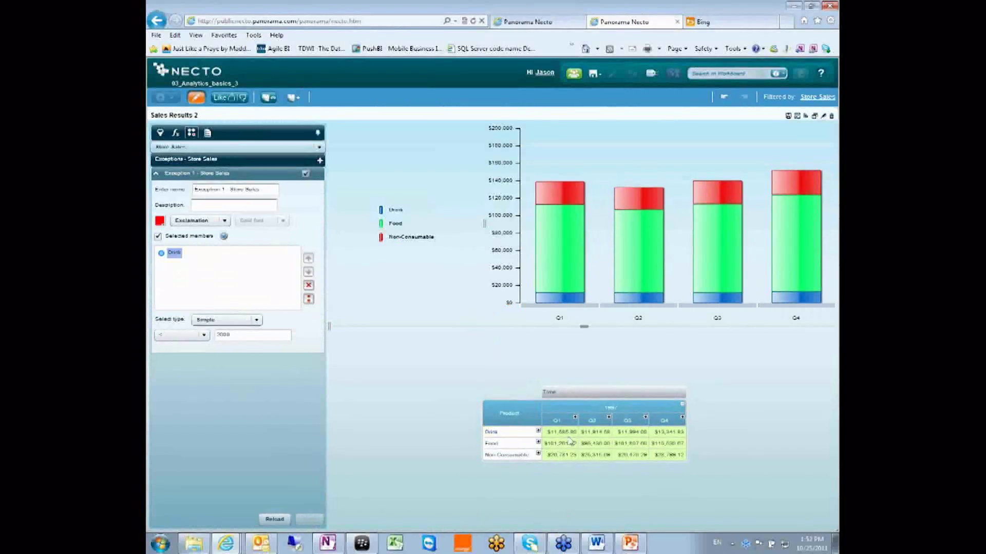
Step: Drill down in the grid into Drink and Food, and into Drink's Dairy and Beverages, to examine which cells are flagged
click(538, 432)
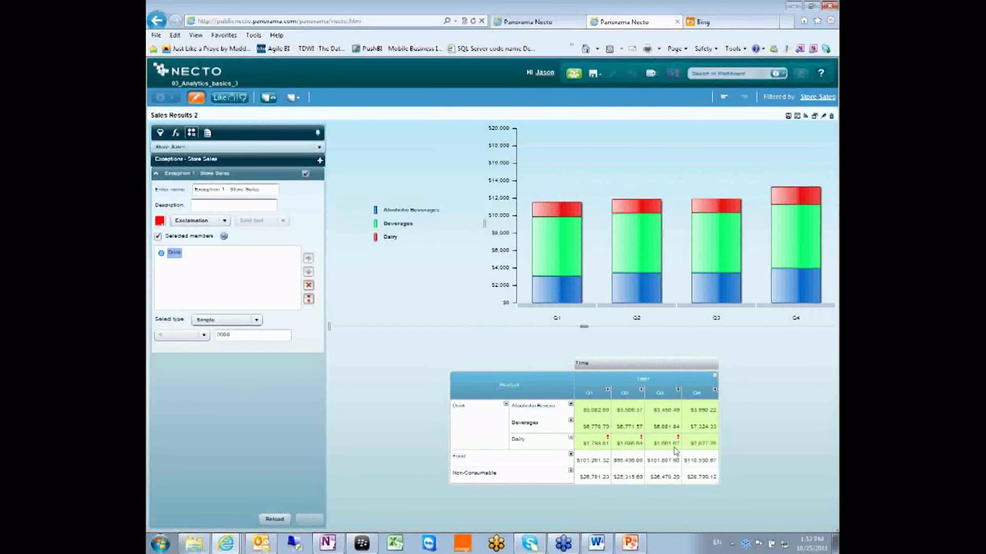
click(571, 456)
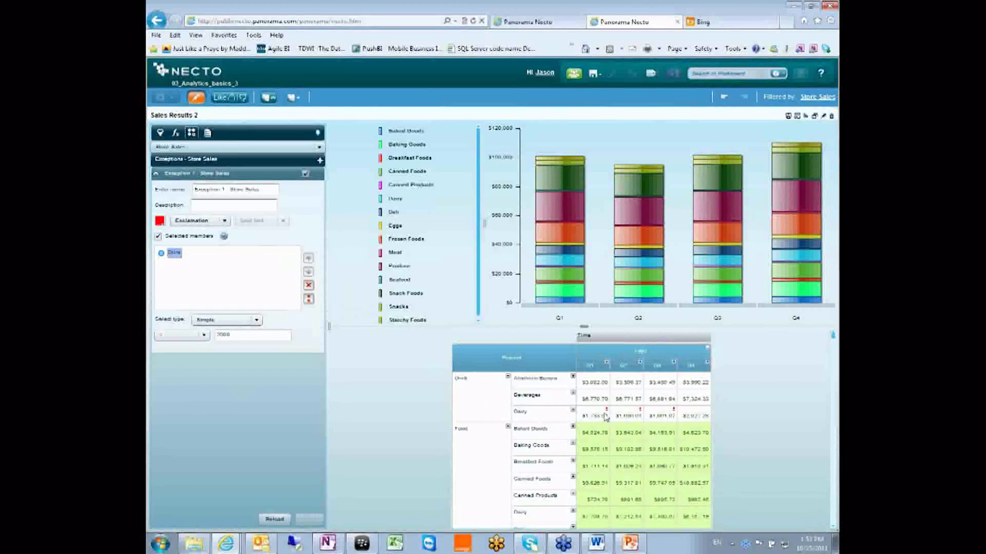
click(573, 412)
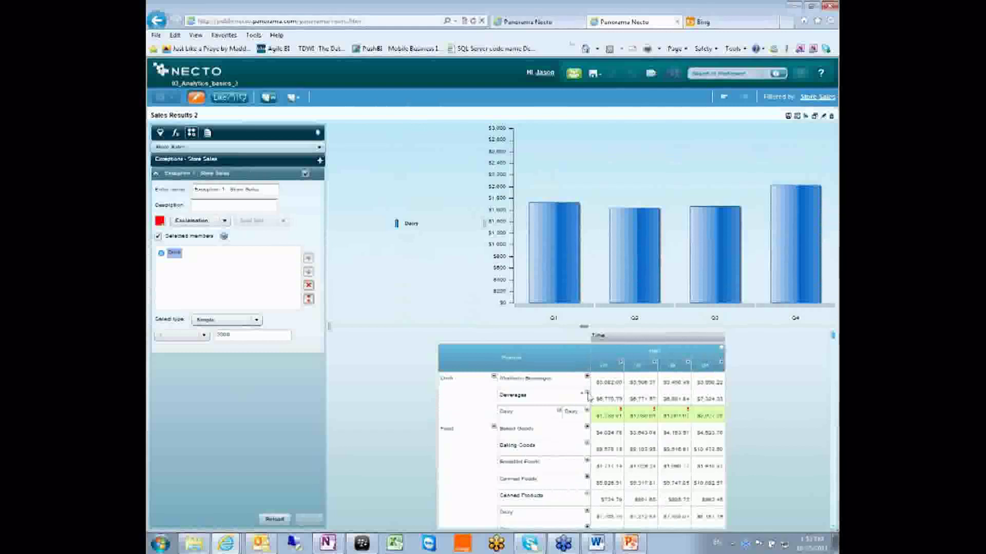
double_click(522, 402)
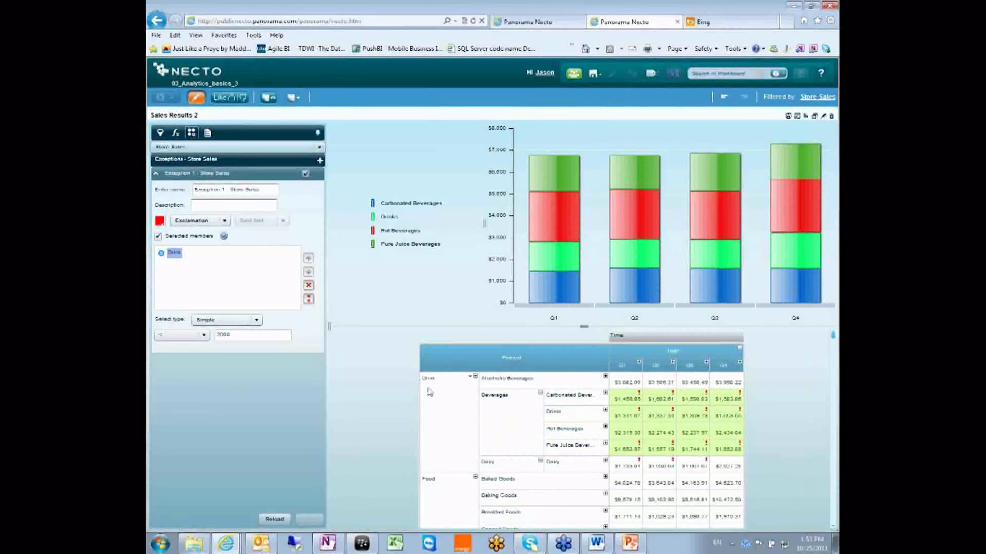
Step: Turn off the exception's Selected members restriction, apply it, and examine the flagged cells throughout the grid
click(159, 236)
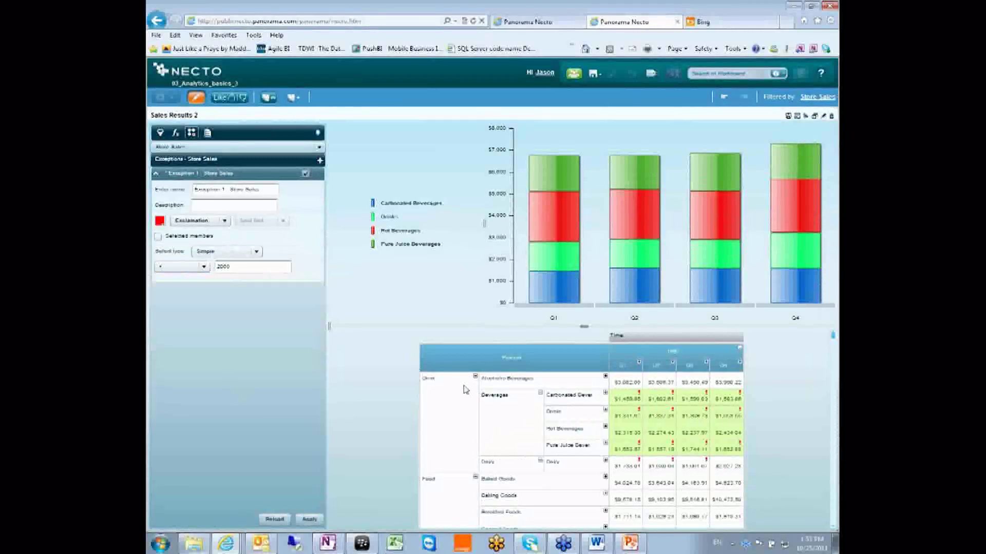
click(310, 520)
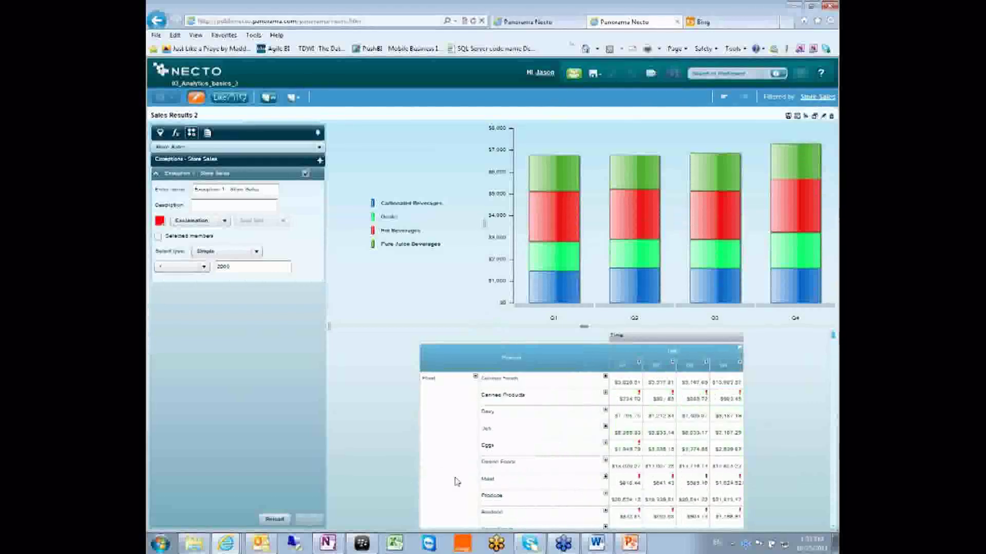
scroll(444, 440, down, 5)
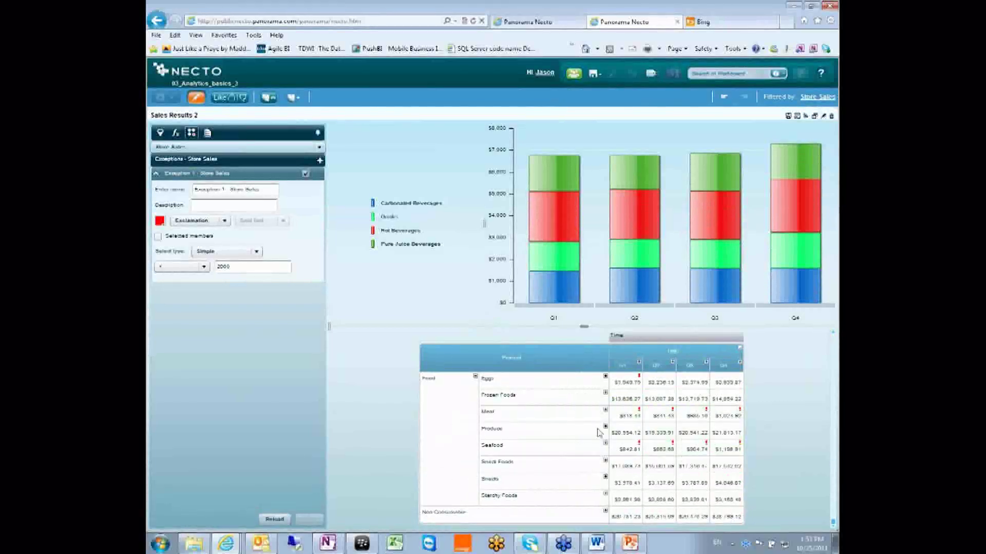
scroll(662, 480, up, 5)
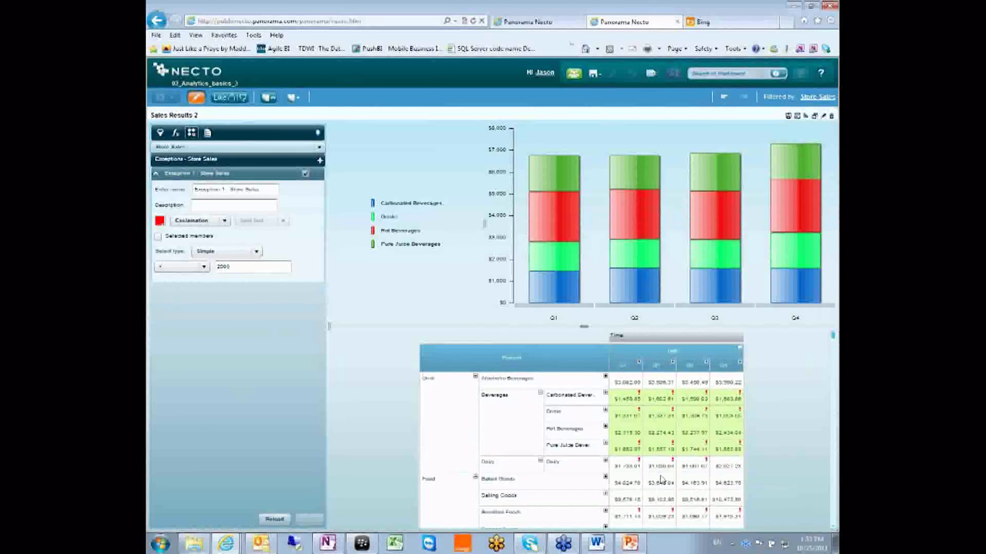
scroll(516, 418, down, 3)
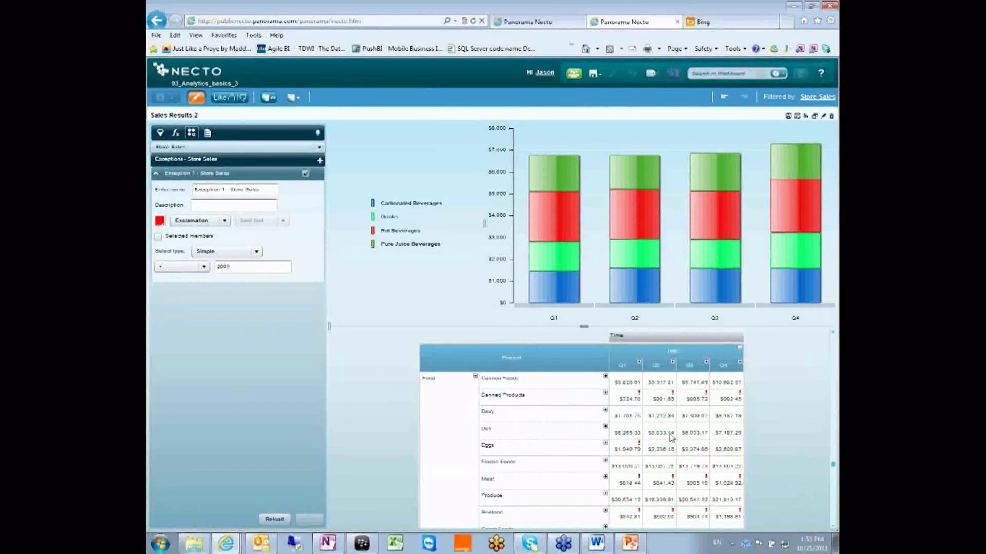
scroll(676, 441, up, 3)
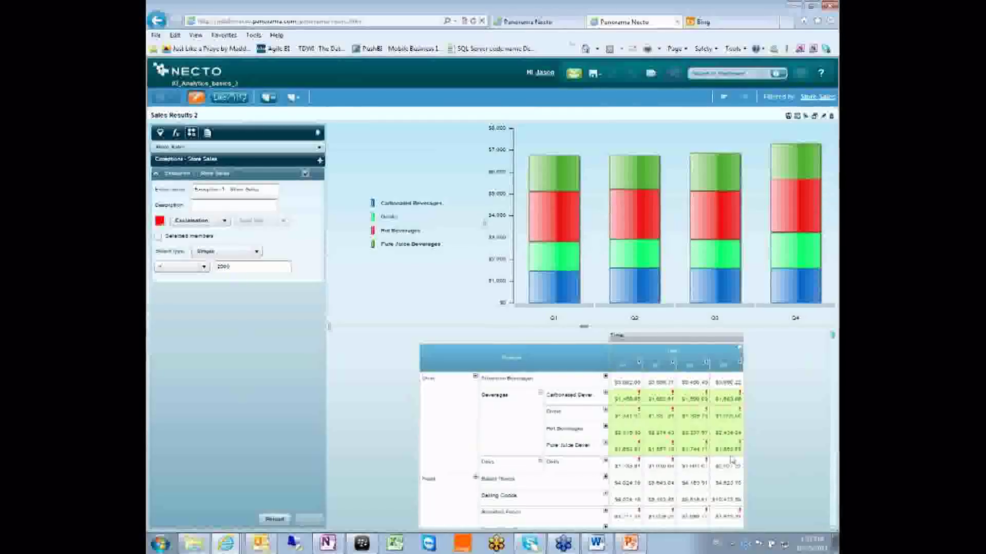
scroll(662, 454, down, 4)
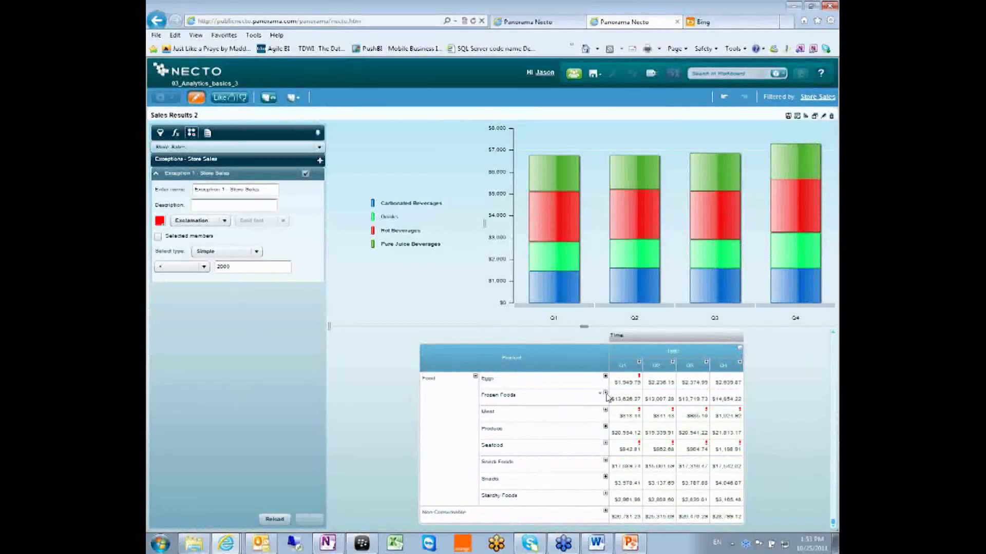
Step: Change the Store Sales exception's indicator to Circle, apply it, and collapse the Drink and Food rows in the grid
click(196, 221)
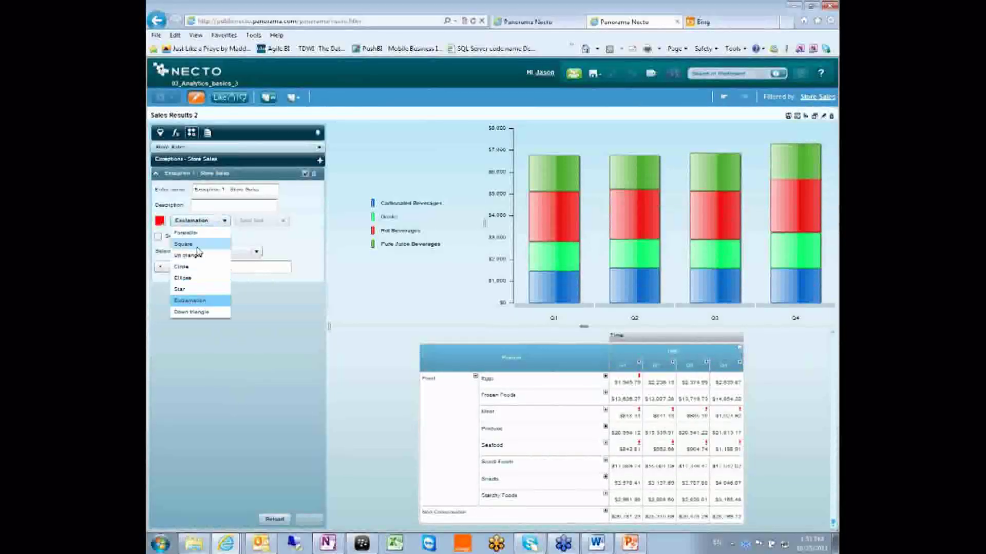
click(179, 268)
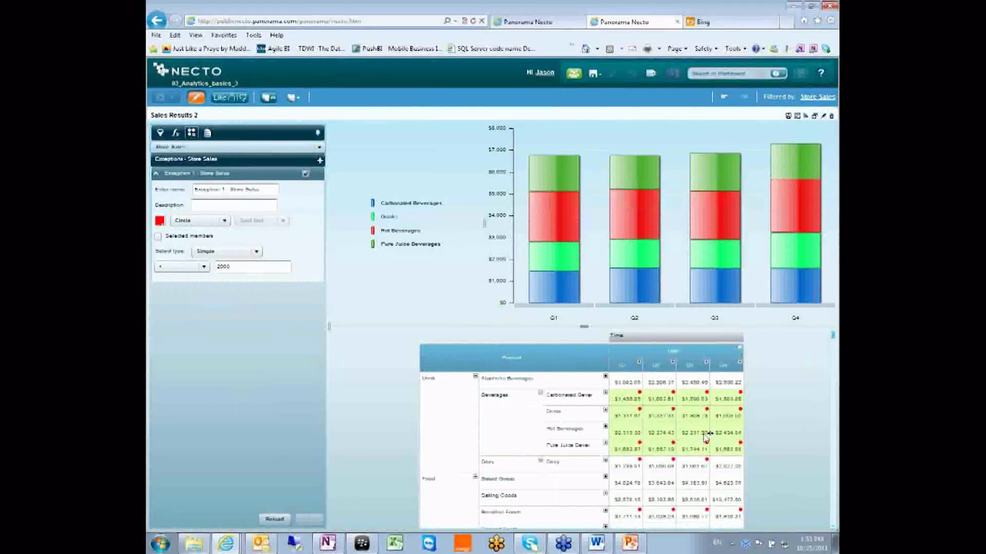
click(477, 379)
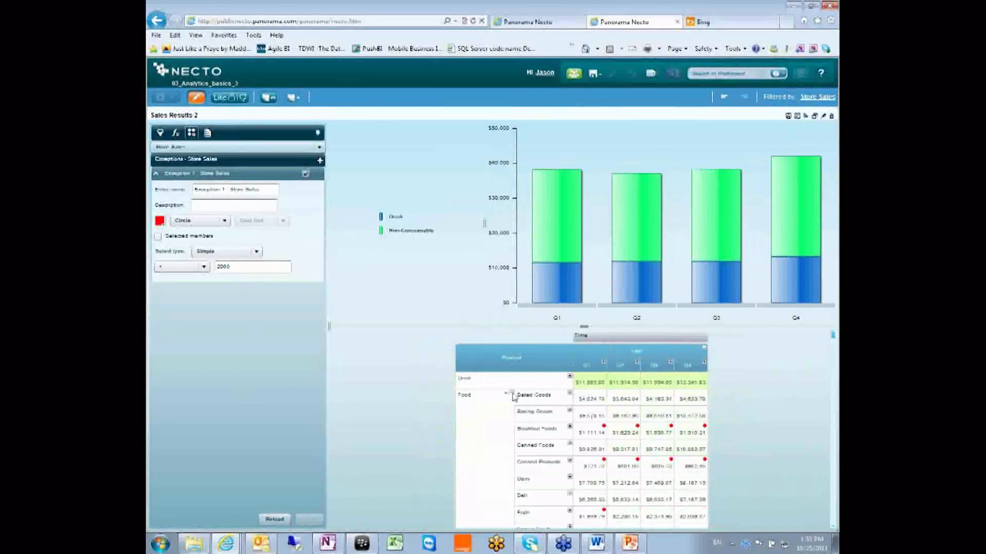
click(503, 444)
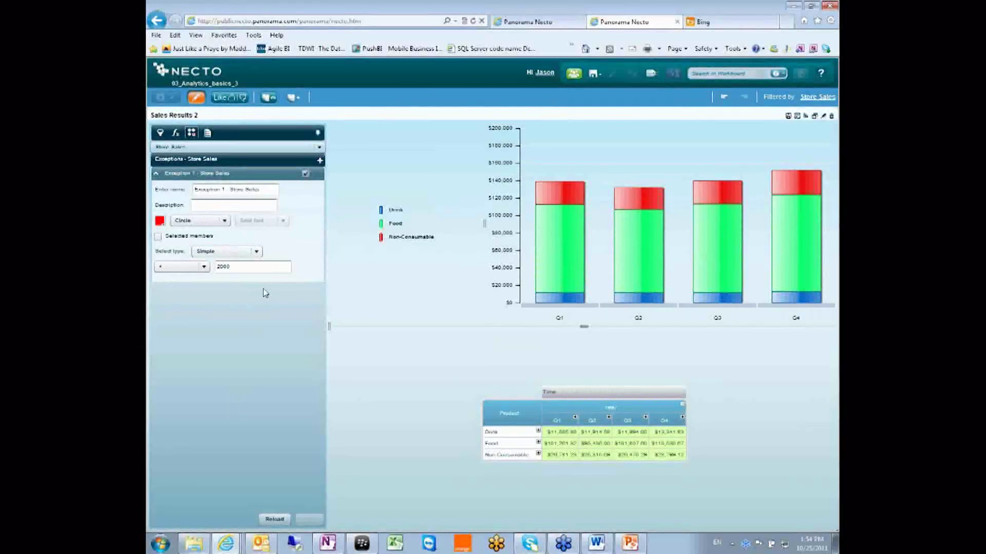
Step: Change the Store Sales exception's type to Bubble up, highlighting data when There are members at the Time: Quarter level
click(256, 251)
click(226, 273)
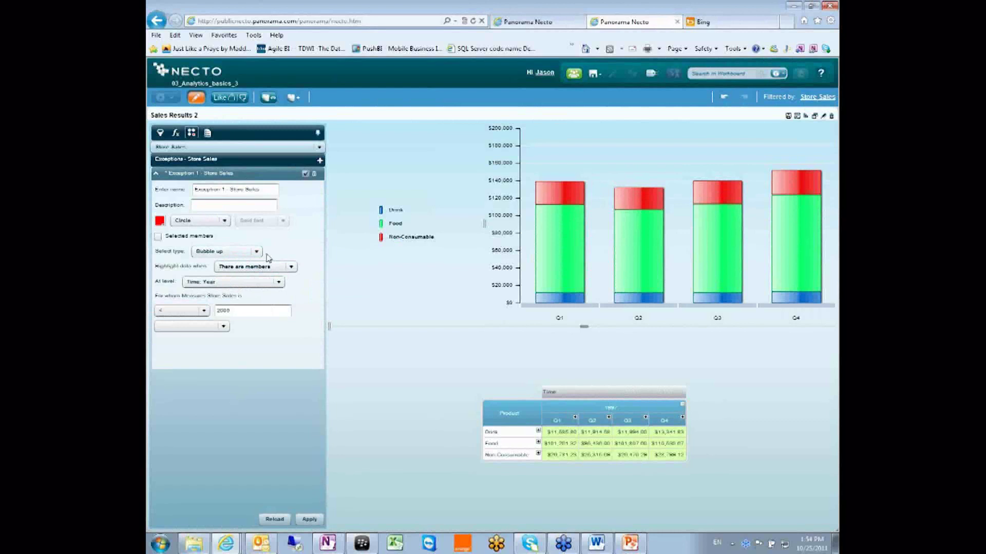
click(280, 268)
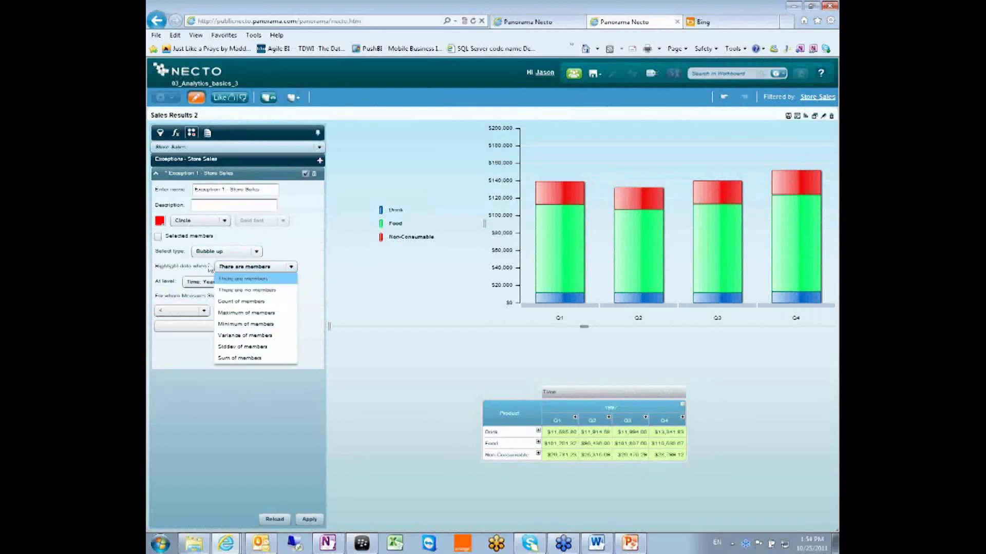
click(280, 277)
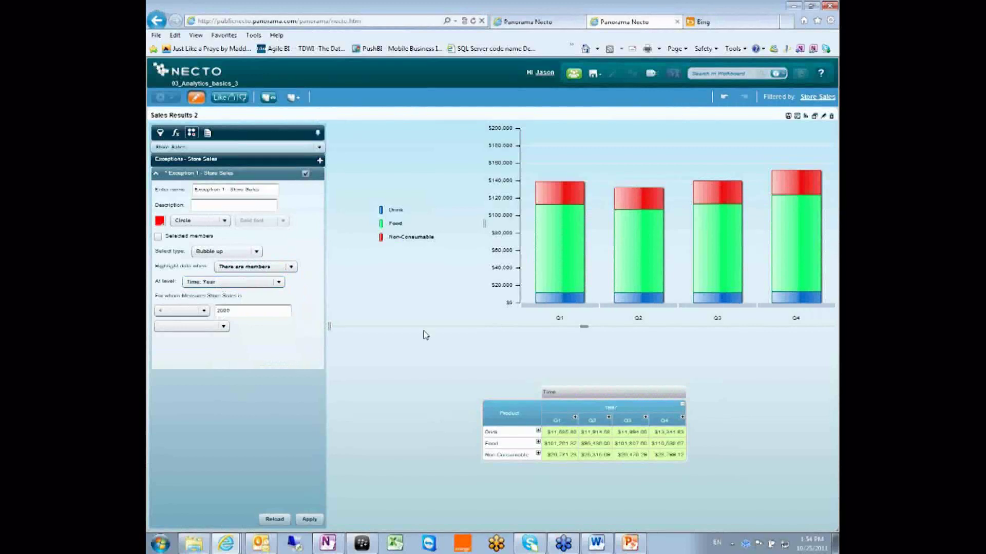
click(226, 282)
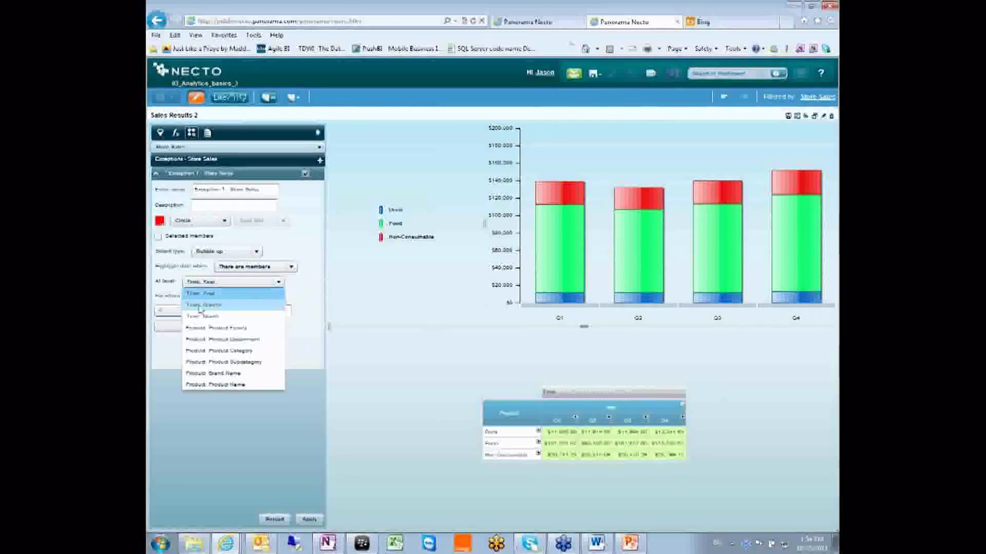
click(212, 306)
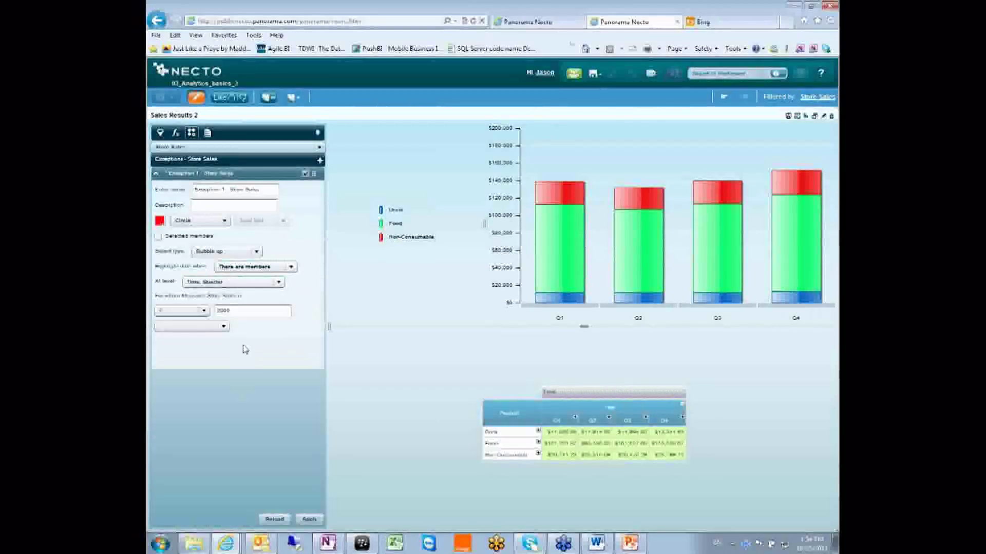
Step: Keep the Bubble up condition at less than 2000 with no percentage option, and apply the exception
click(223, 327)
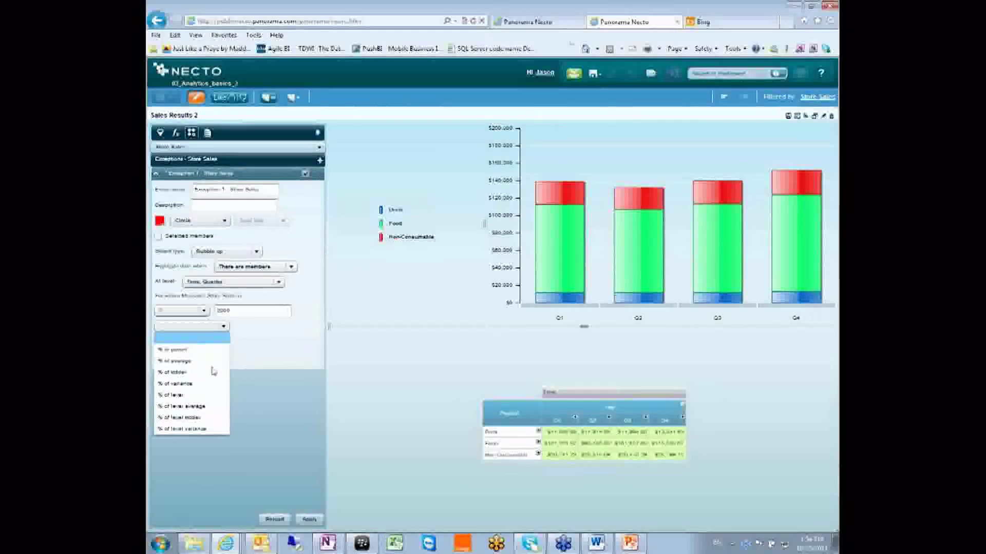
click(200, 329)
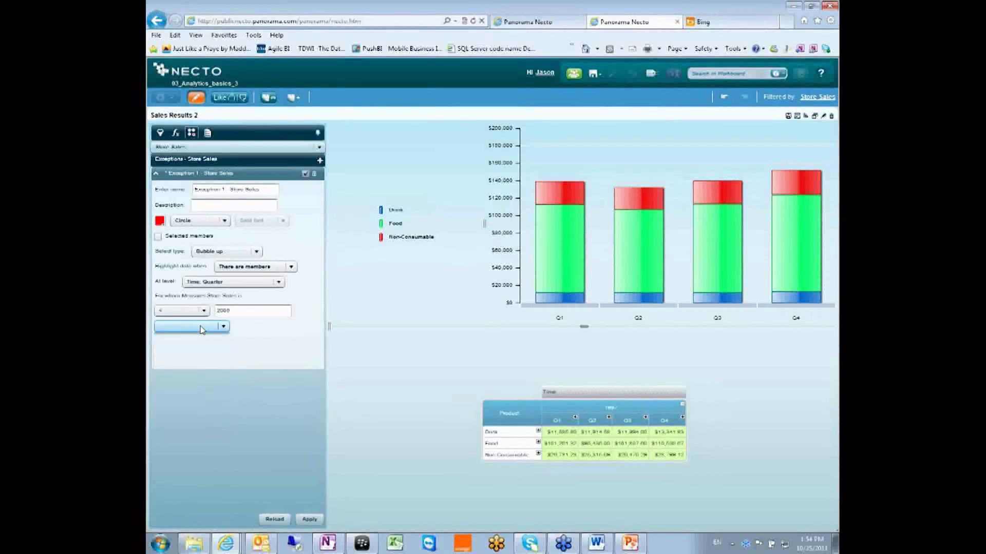
click(237, 310)
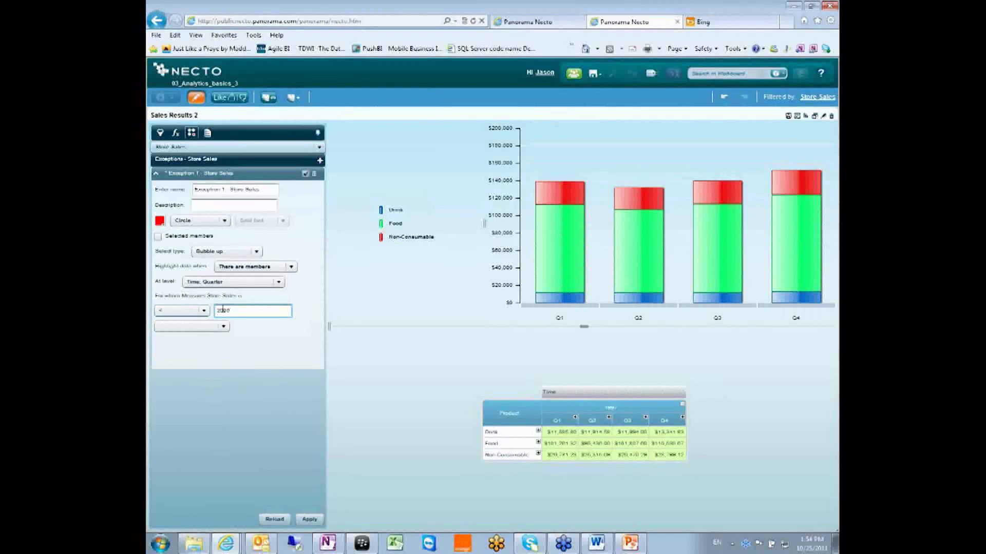
click(203, 311)
click(175, 345)
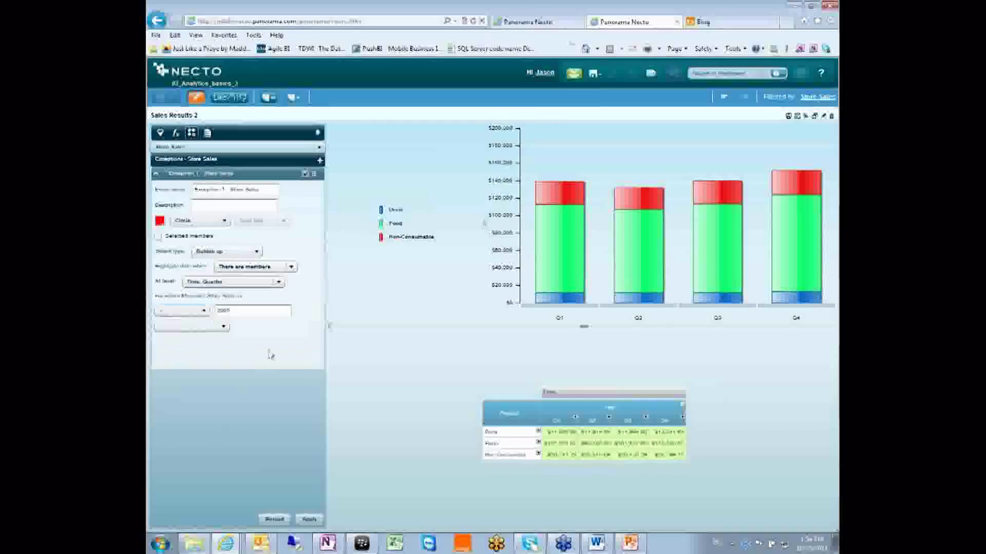
click(309, 519)
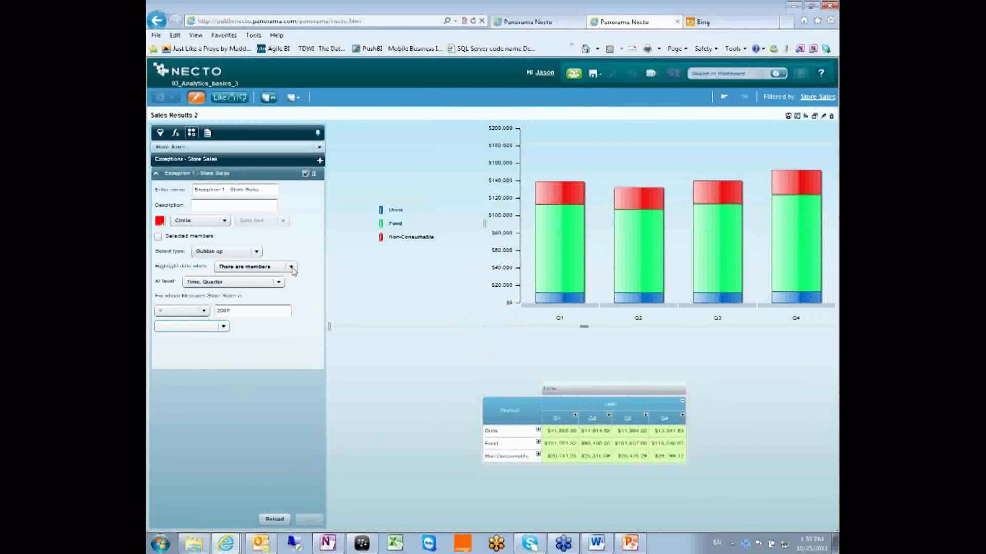
click(292, 267)
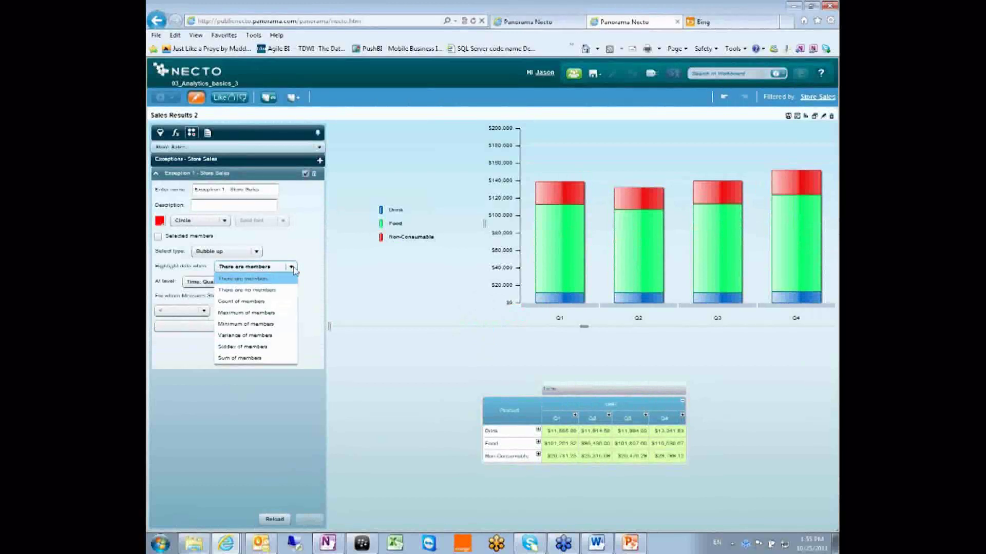
click(252, 279)
click(237, 285)
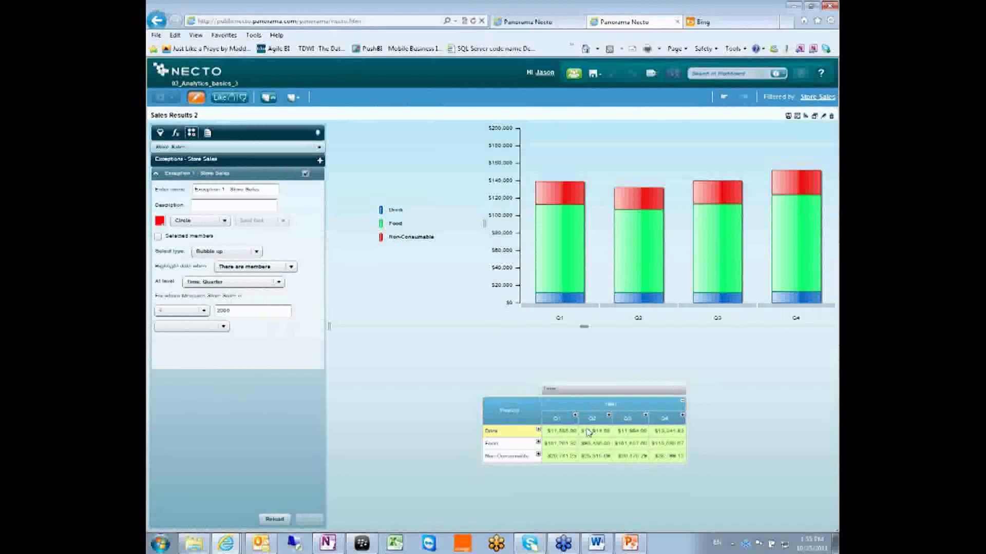
Step: Drill down in the grid into Drink and its Dairy and Beverages departments to examine the Bubble up flags at each product level
click(539, 430)
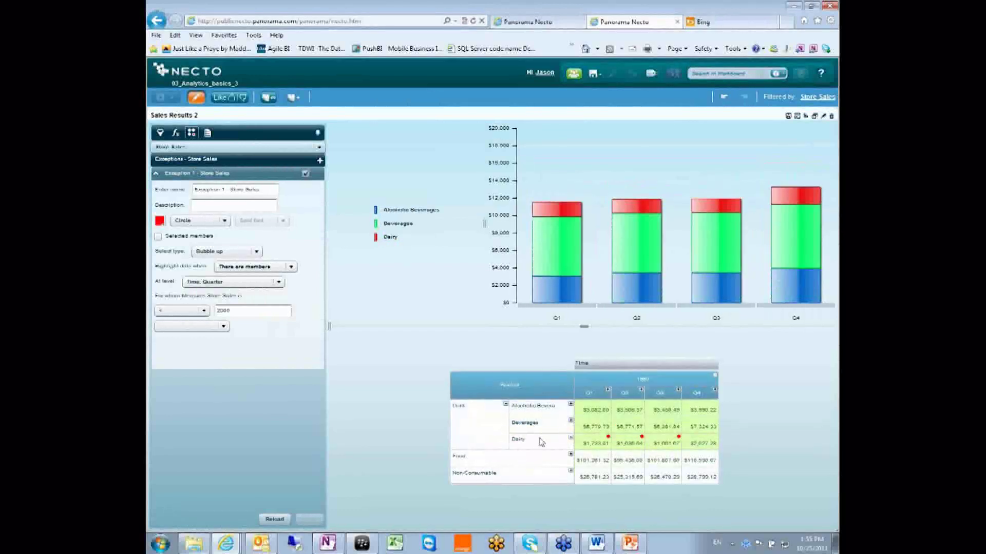
right_click(524, 387)
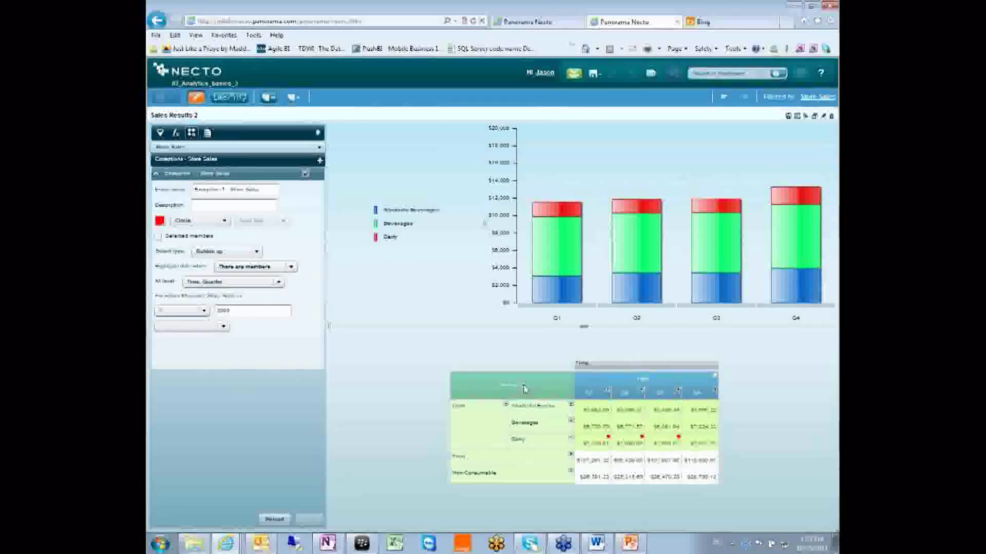
mouse_move(565, 413)
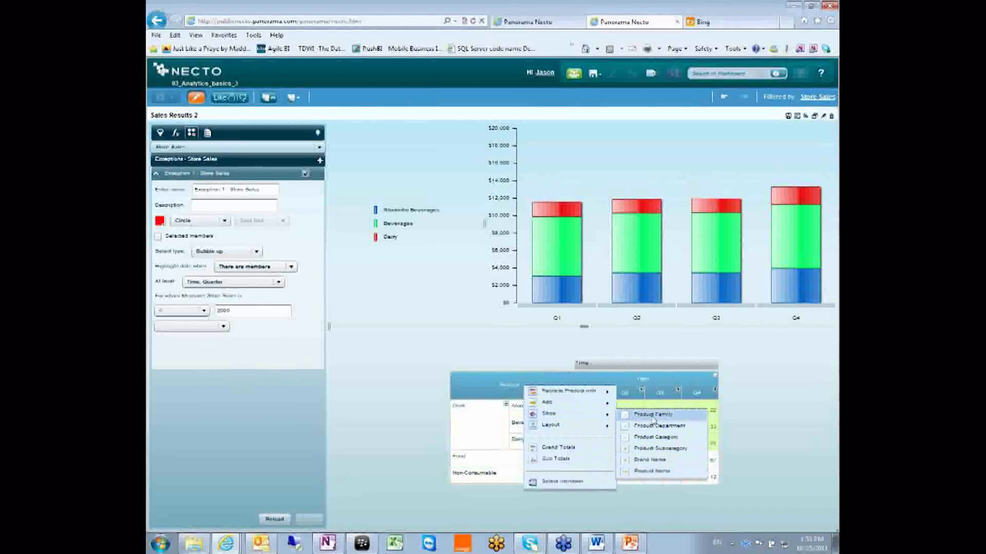
click(685, 431)
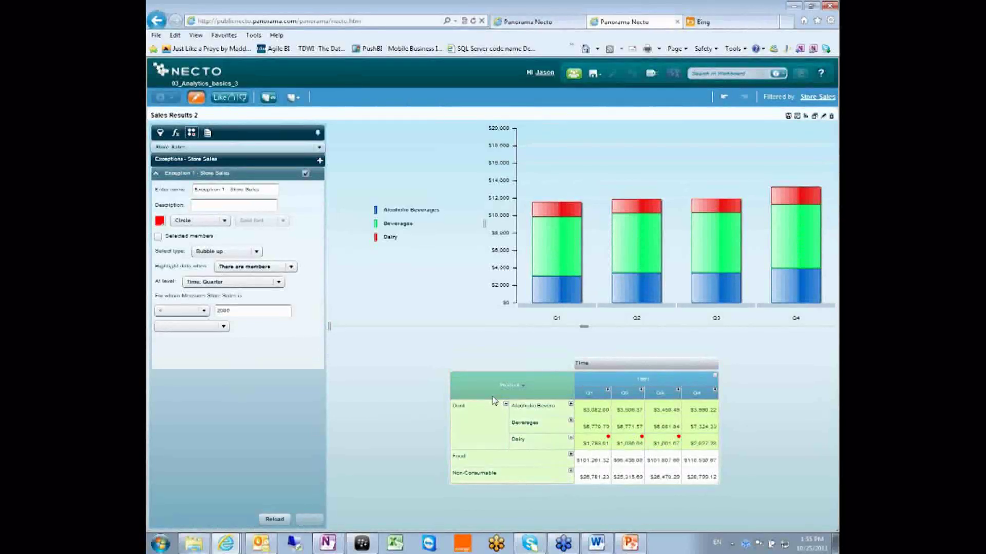
click(573, 442)
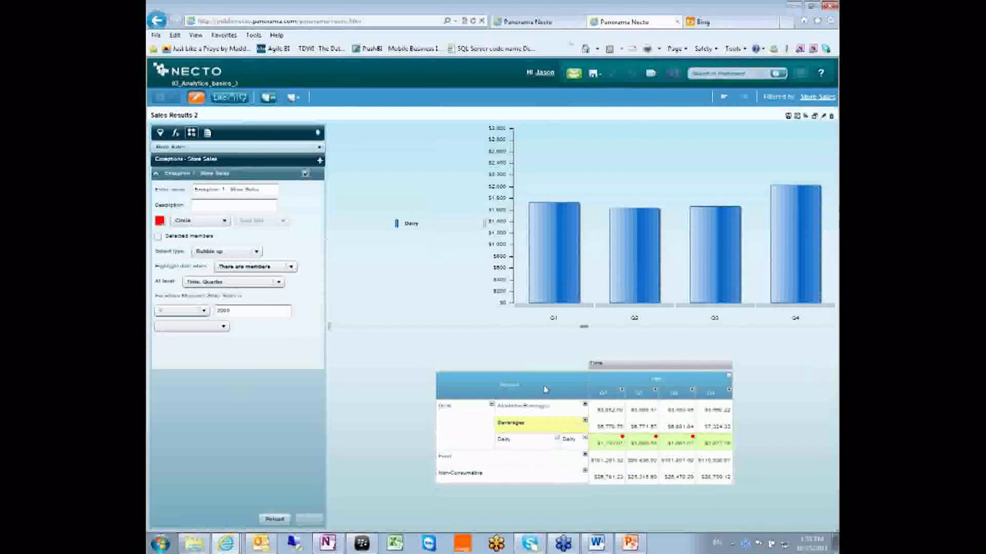
right_click(524, 361)
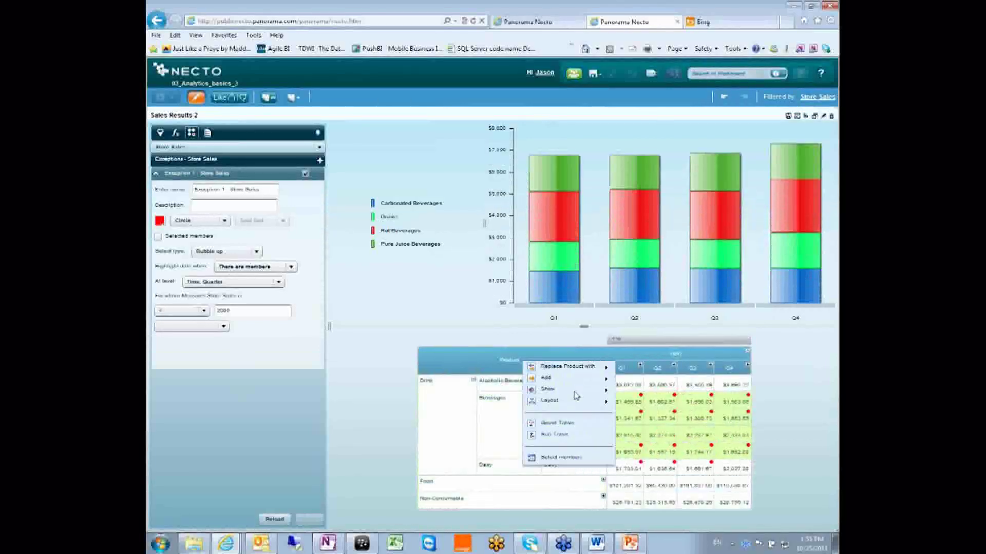
mouse_move(575, 392)
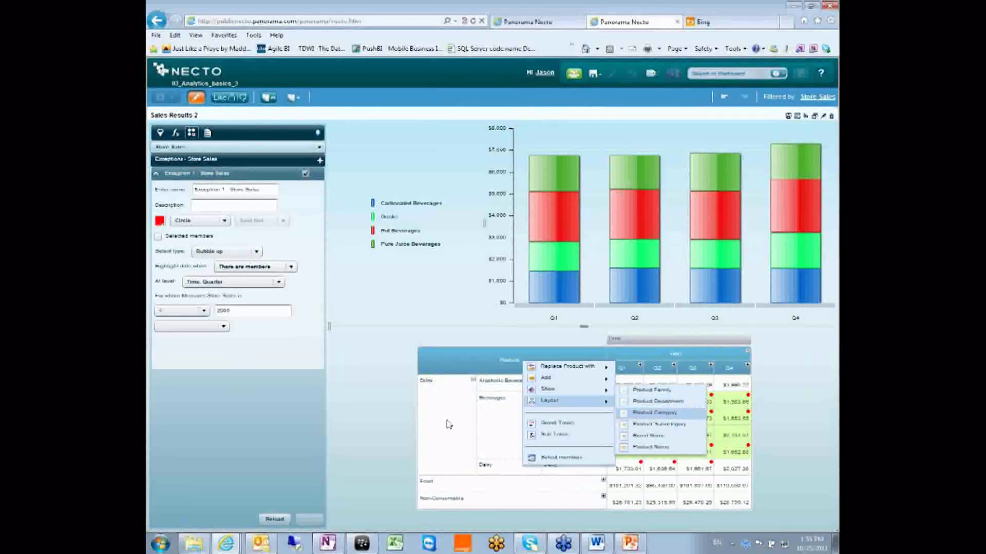
click(648, 413)
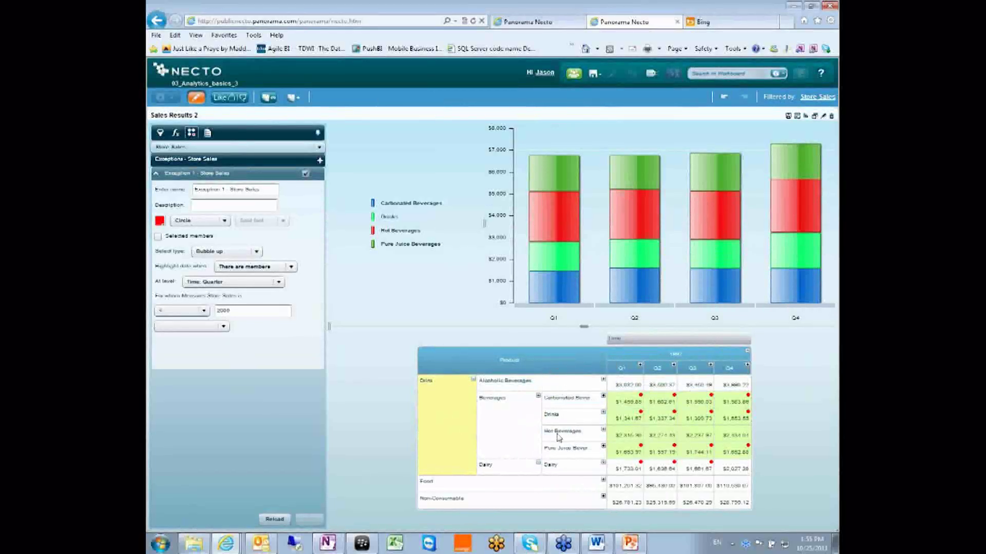
Step: Set the exception's level to Product: Product Category and its indicator to Exclamation, and apply it with Drink collapsed in the grid
click(226, 282)
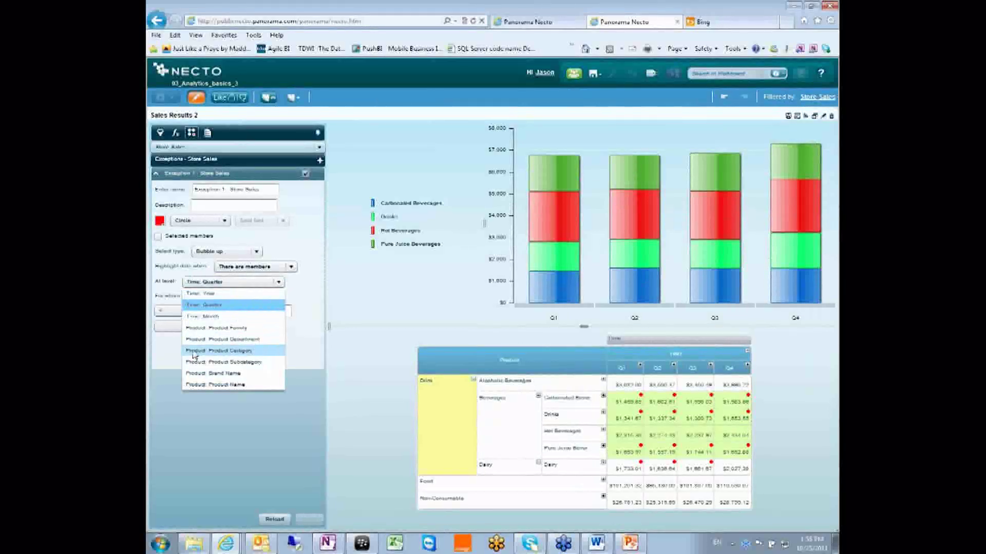
click(241, 355)
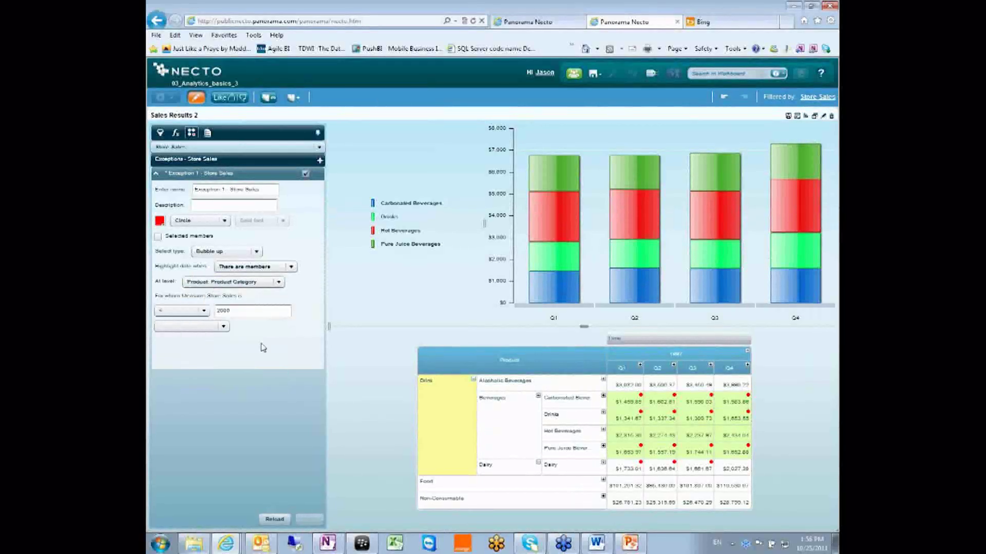
click(251, 314)
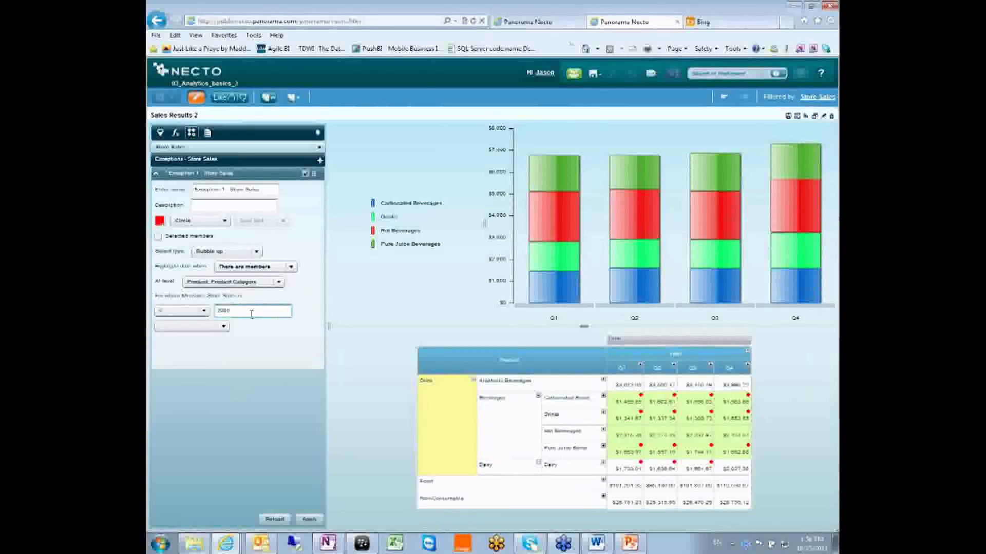
click(208, 220)
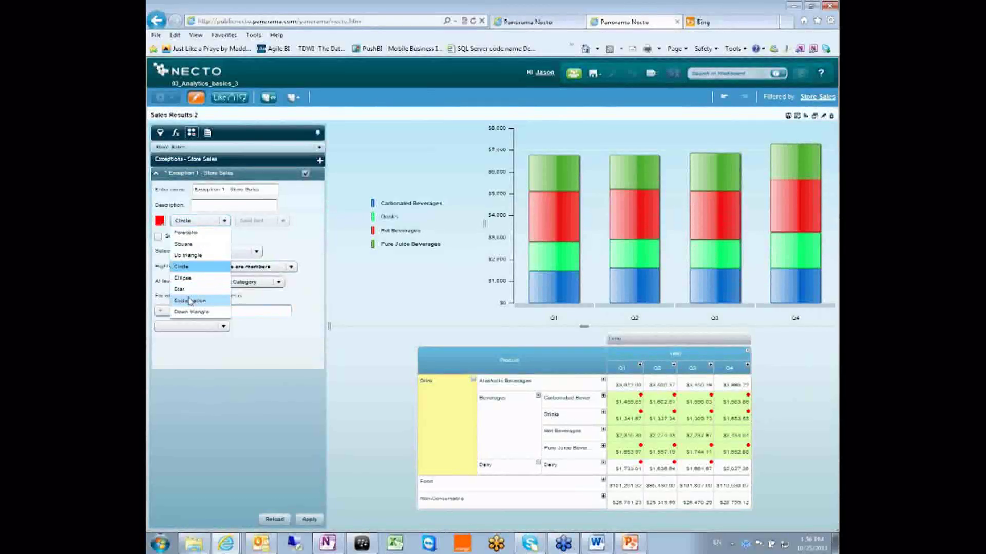
click(190, 301)
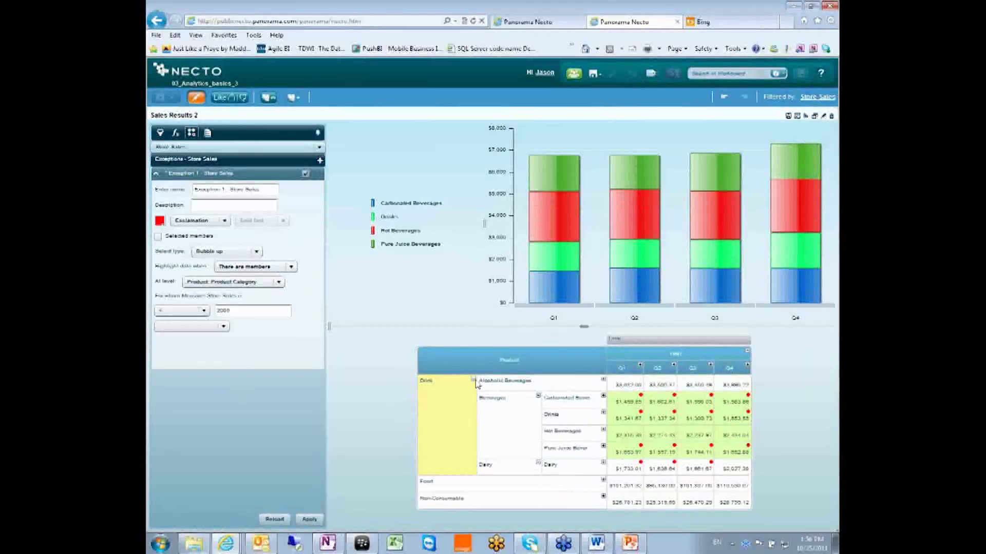
click(563, 421)
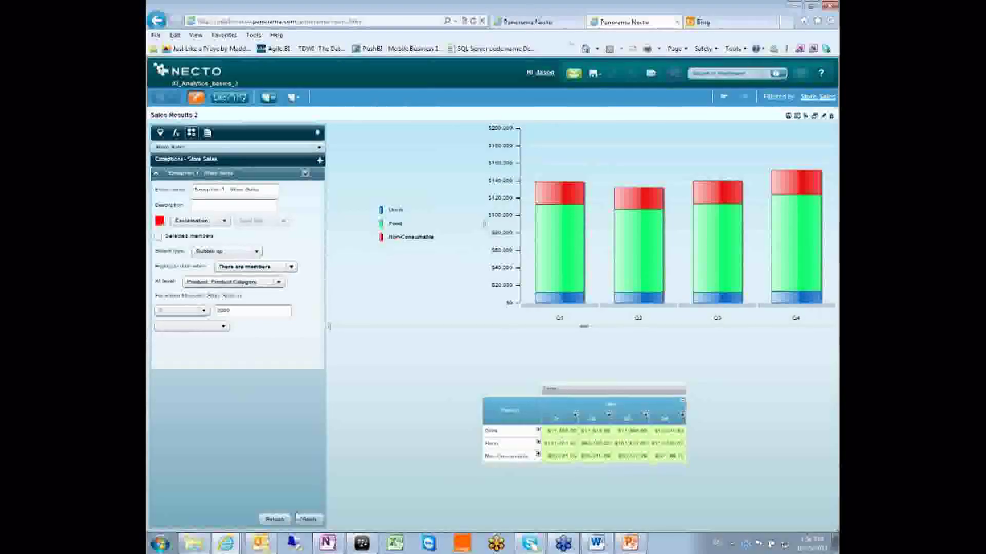
click(310, 520)
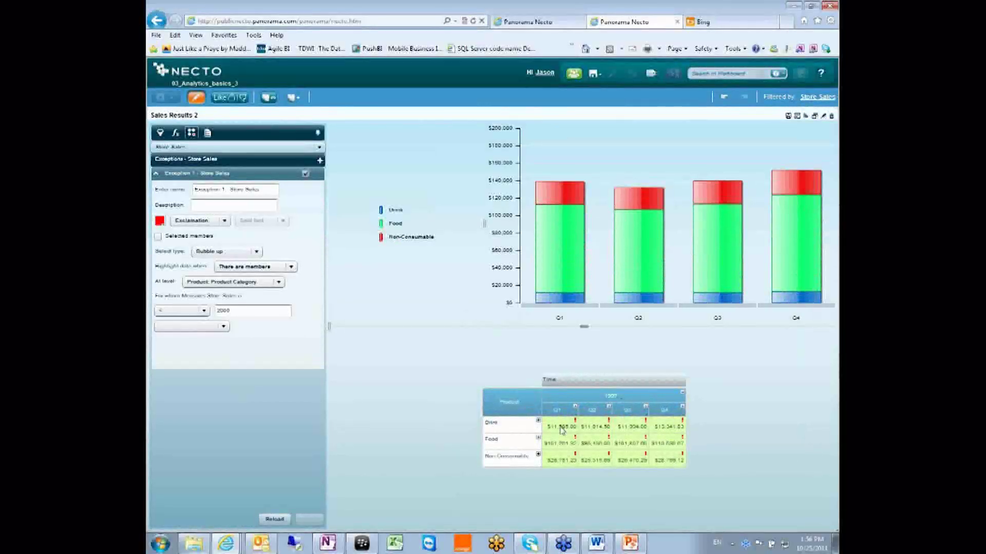
Step: Keep the exception at the Product: Product Category level, set its less-than threshold to 1000, and apply it
click(251, 284)
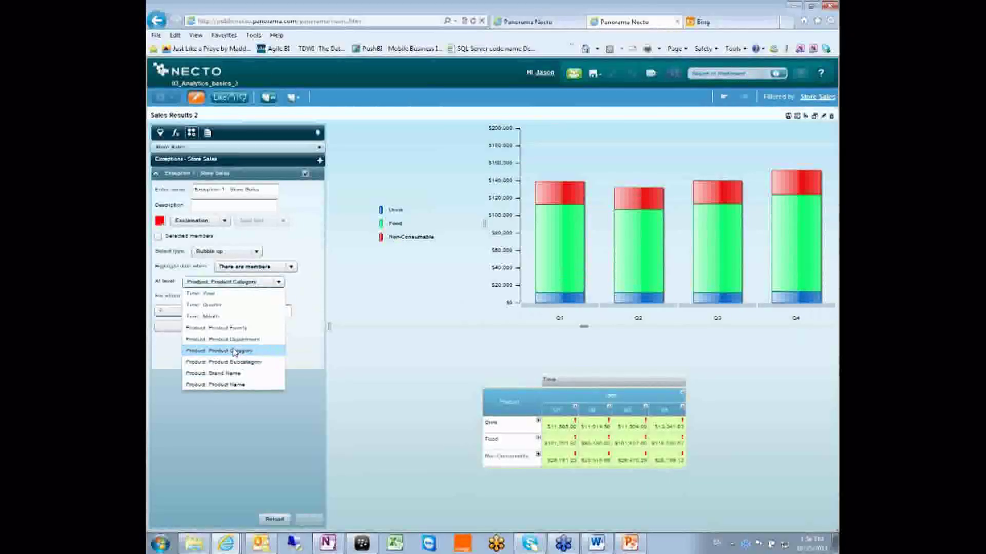
click(229, 352)
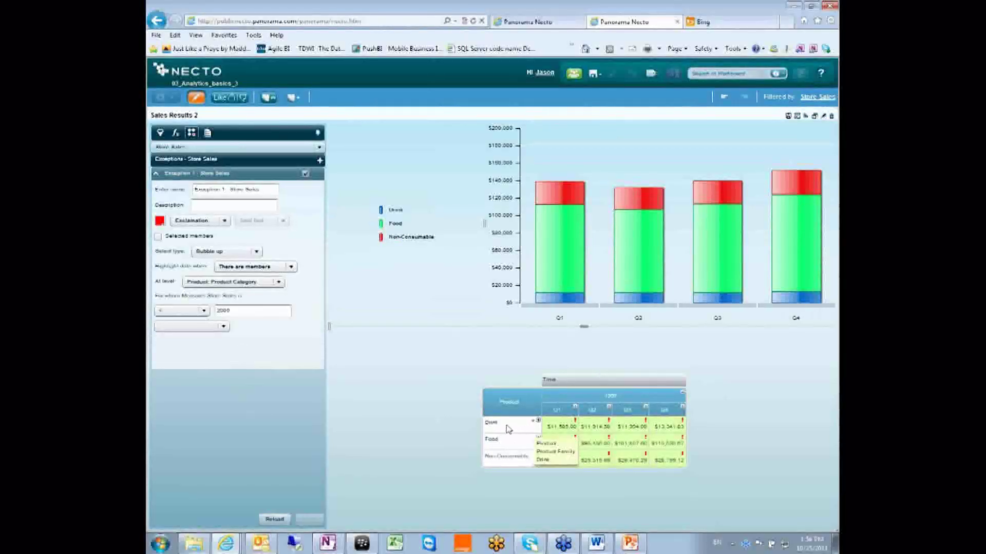
click(241, 310)
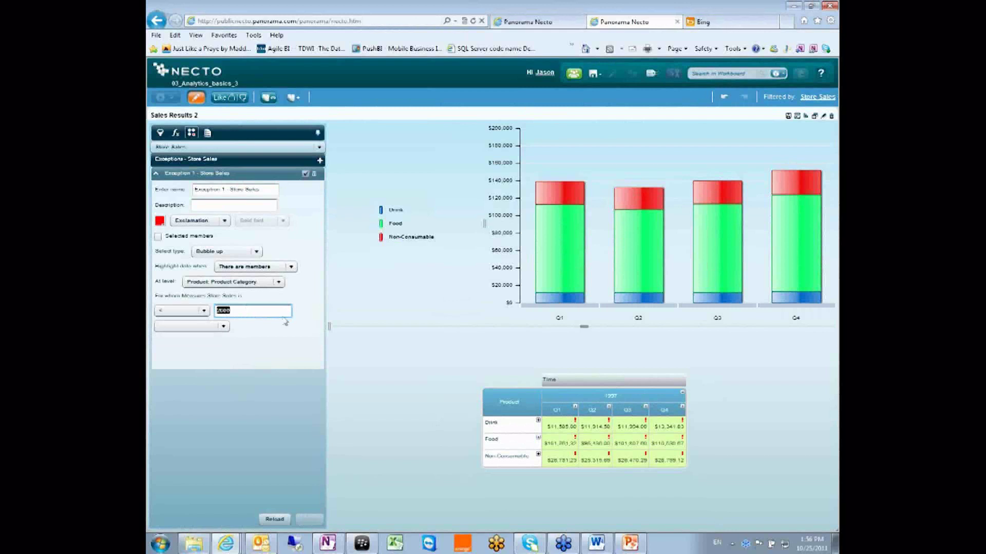
text(1000)
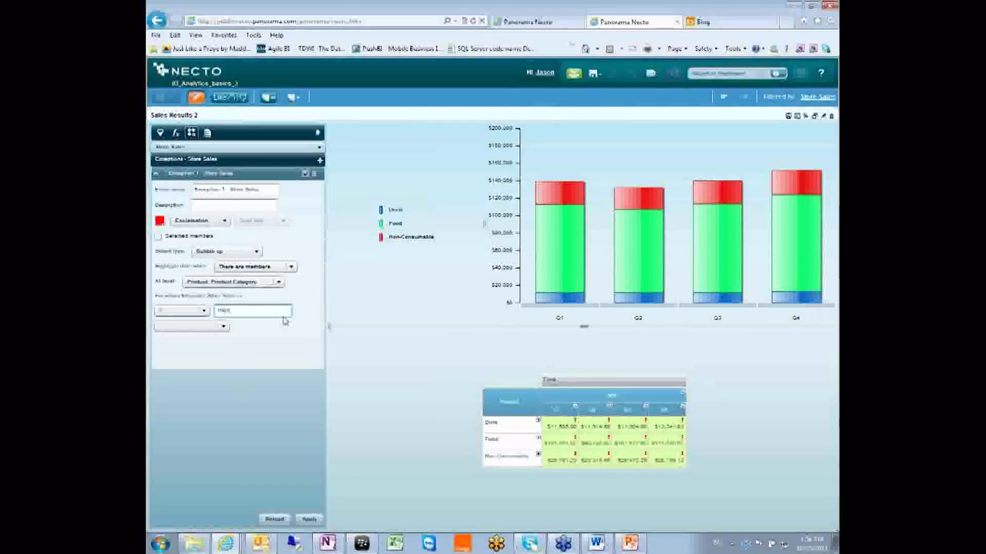
click(309, 519)
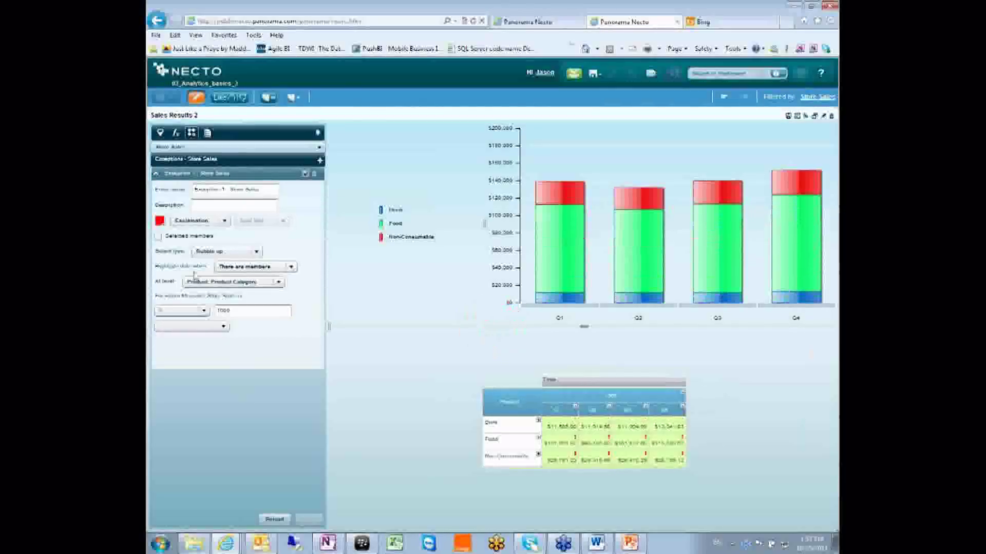
Step: Set the Store Sales exception's less-than threshold to 800 and apply it
click(223, 310)
double_click(222, 310)
text(800,)
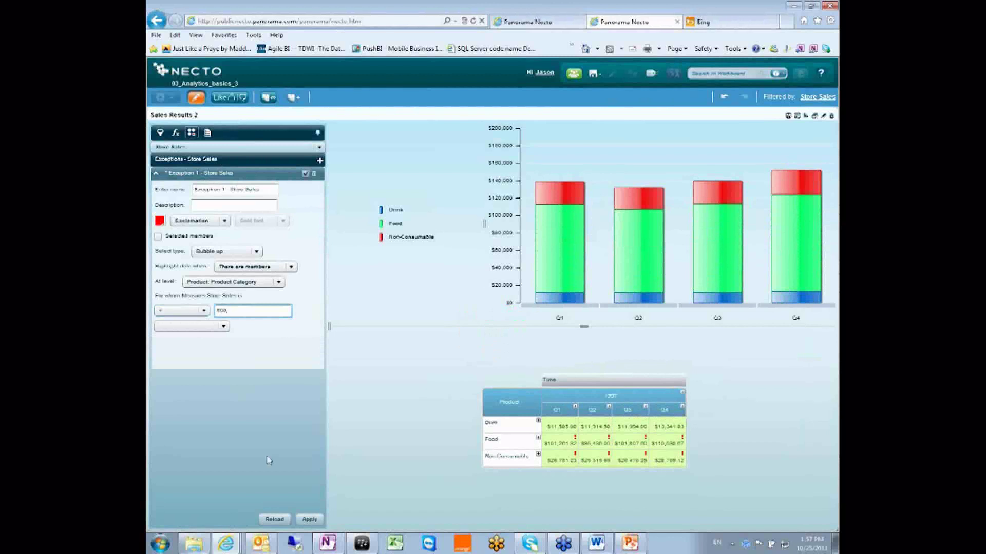
click(309, 519)
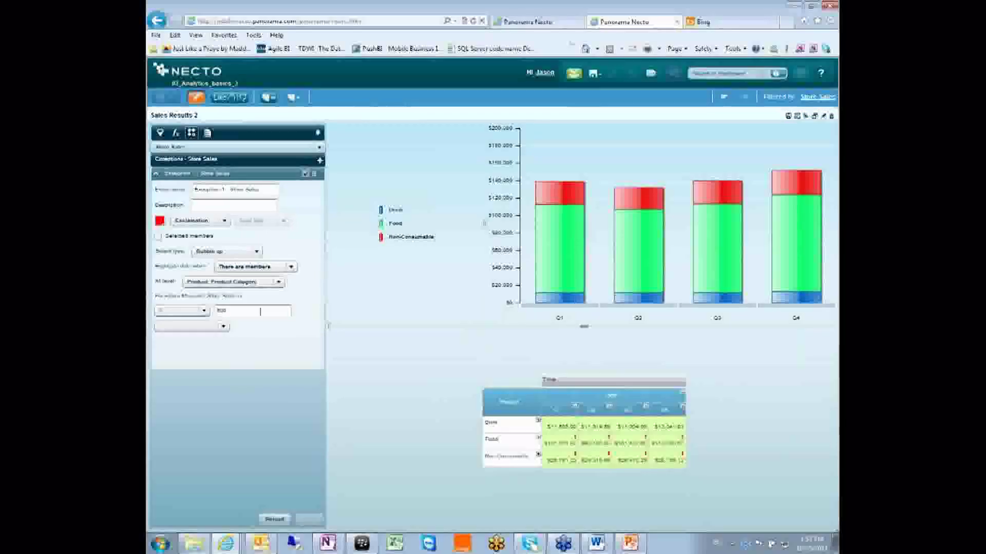
Step: Set the Store Sales exception's less-than threshold to 500 and apply it
double_click(268, 312)
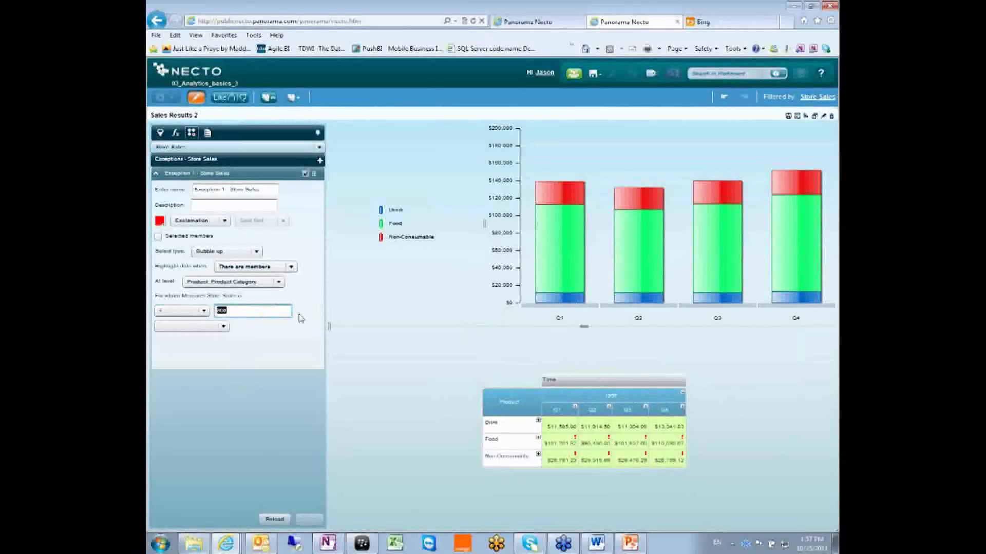
text(5)
click(309, 519)
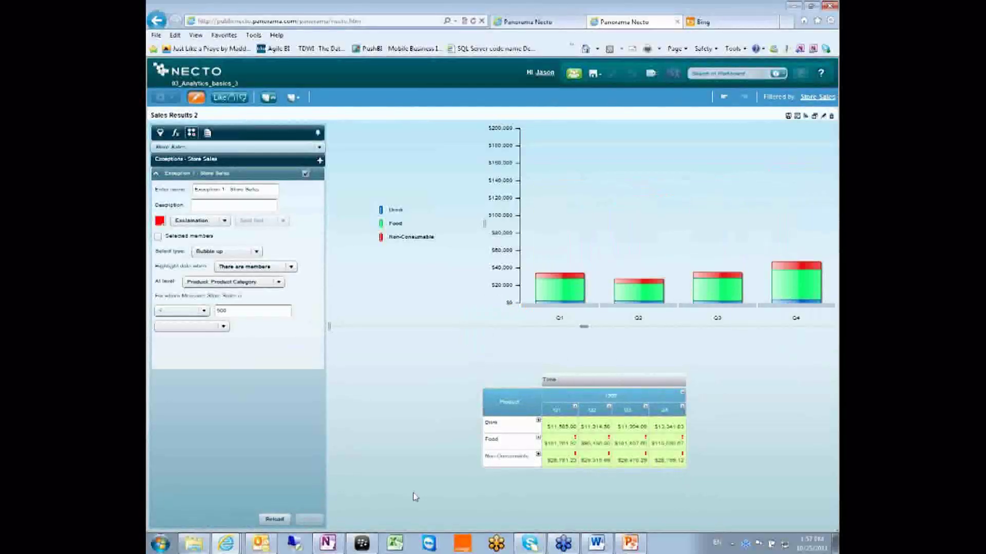
Step: Drill down into Food and Canned Foods to examine which products carry exception flags, and collapse Food again
click(541, 441)
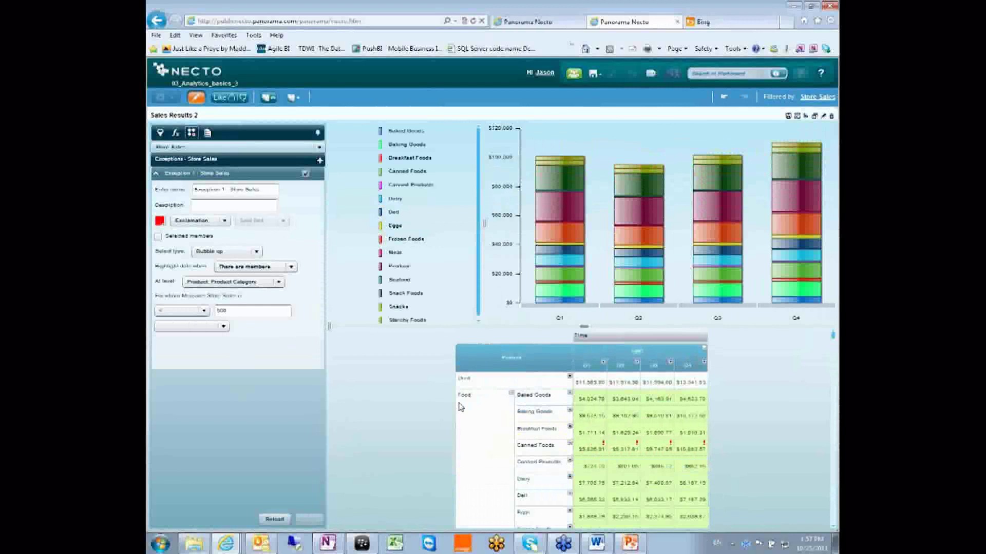
scroll(570, 377, down, 5)
scroll(570, 377, up, 5)
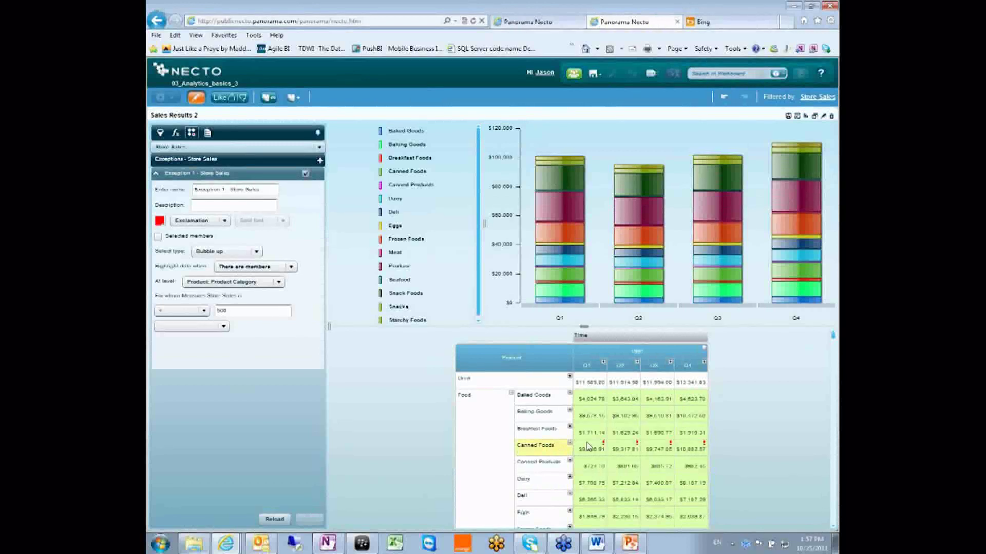
click(570, 445)
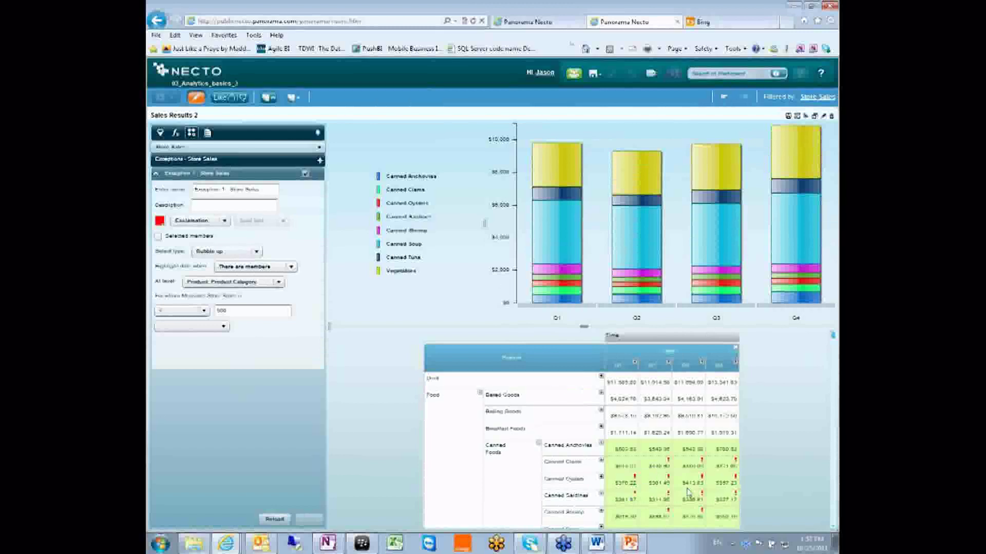
click(481, 395)
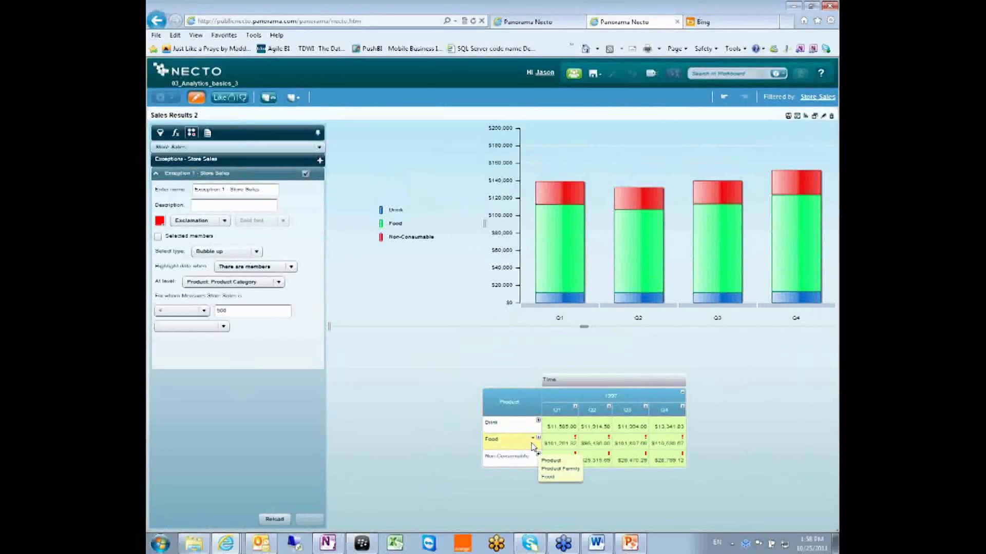
mouse_move(574, 455)
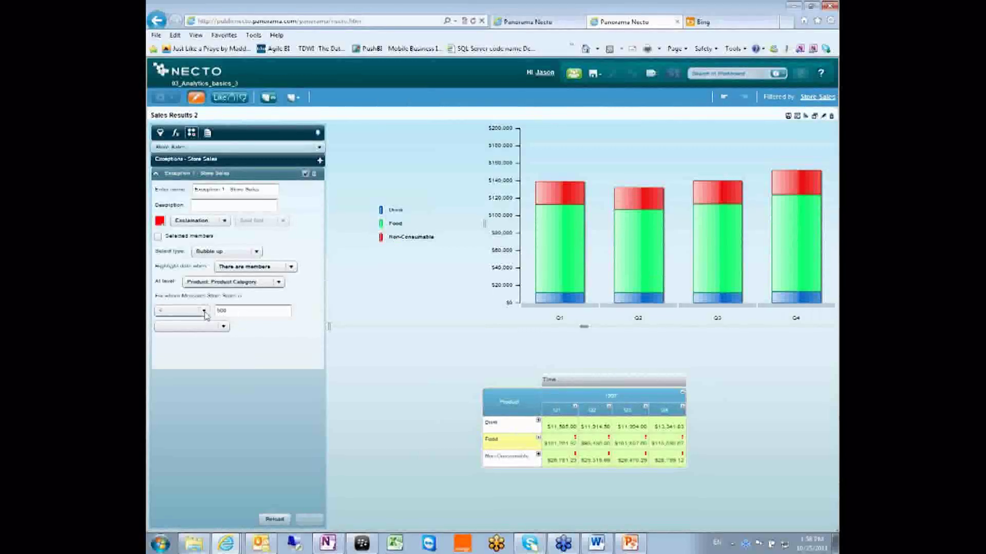
Step: Restore the maximized Sales Results 2 view to the workboard layout and add a navigation component directly above it
click(270, 313)
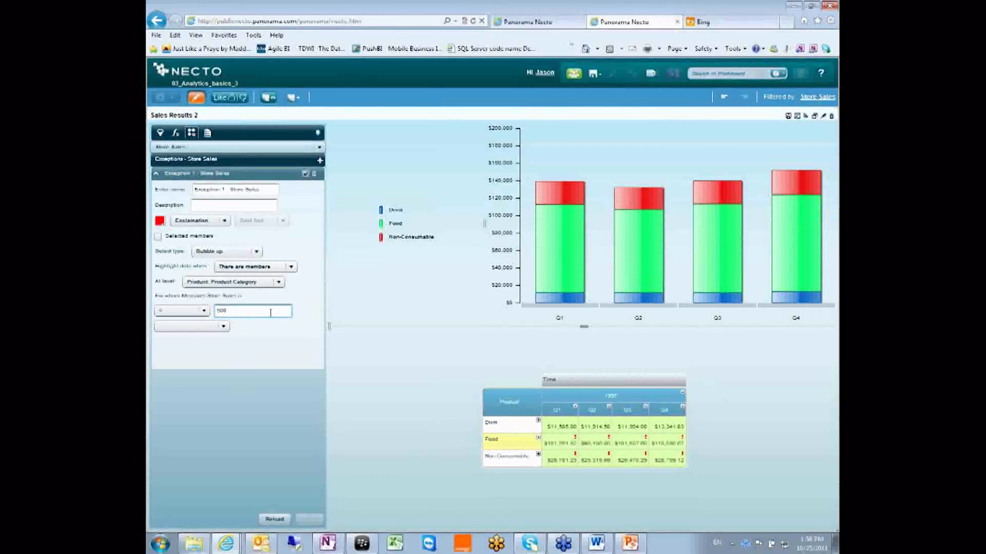
click(231, 312)
click(816, 138)
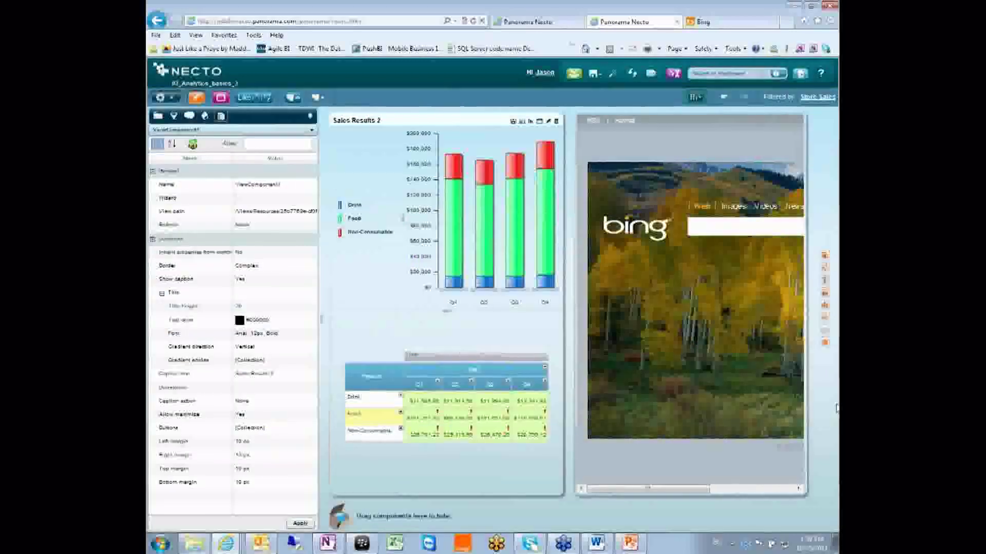
click(824, 272)
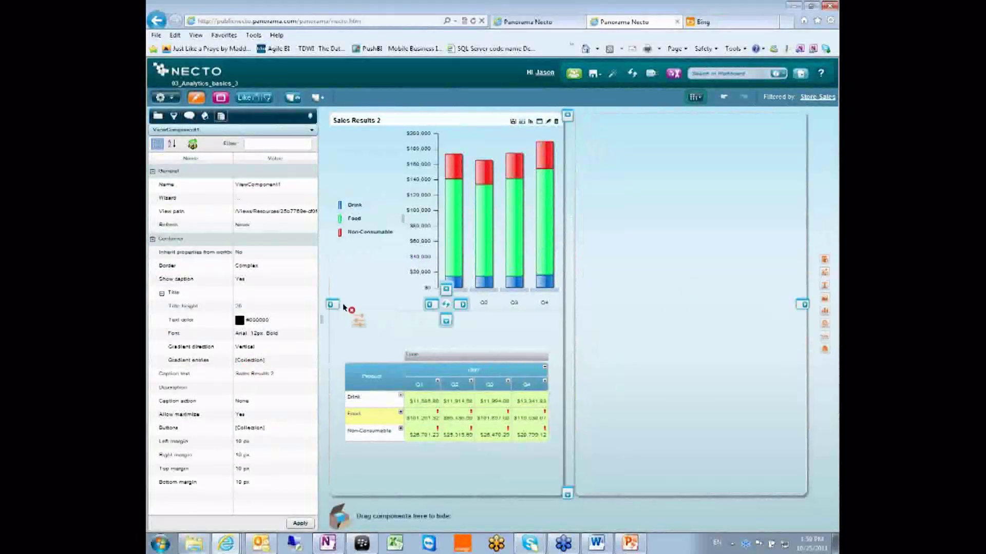
drag(422, 290, 447, 290)
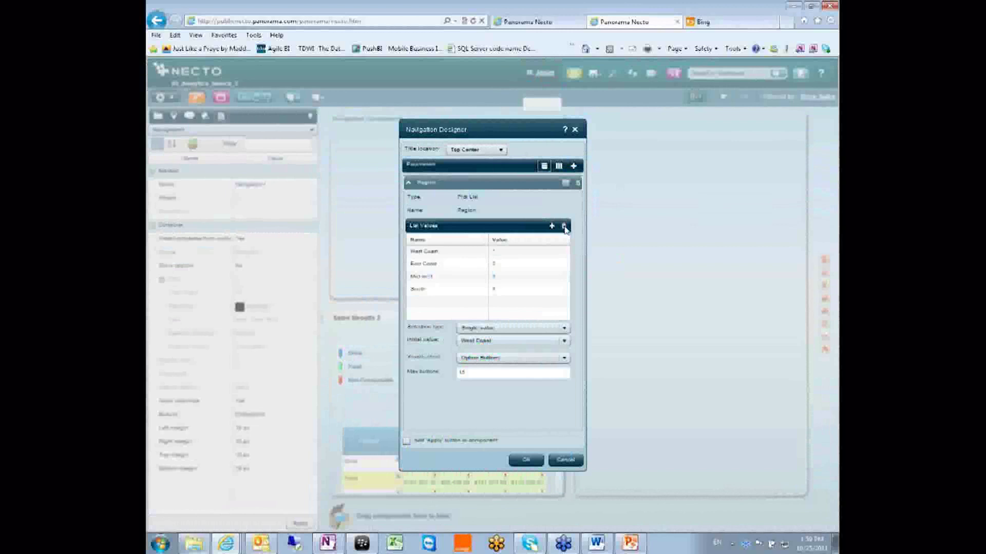
Step: Delete the default Region parameter in the Navigation Designer and move the dialog clear of the Sales Results 2 view
click(564, 227)
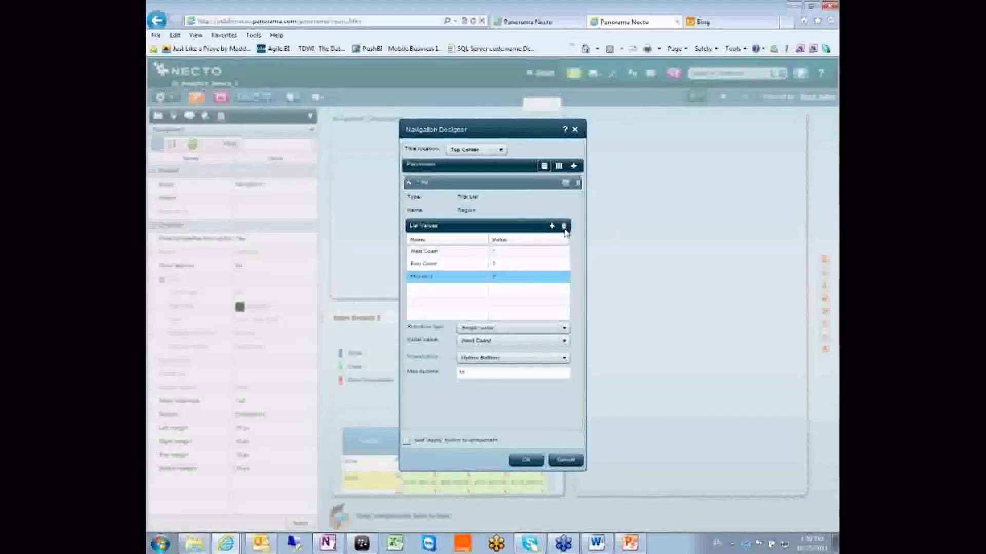
click(579, 184)
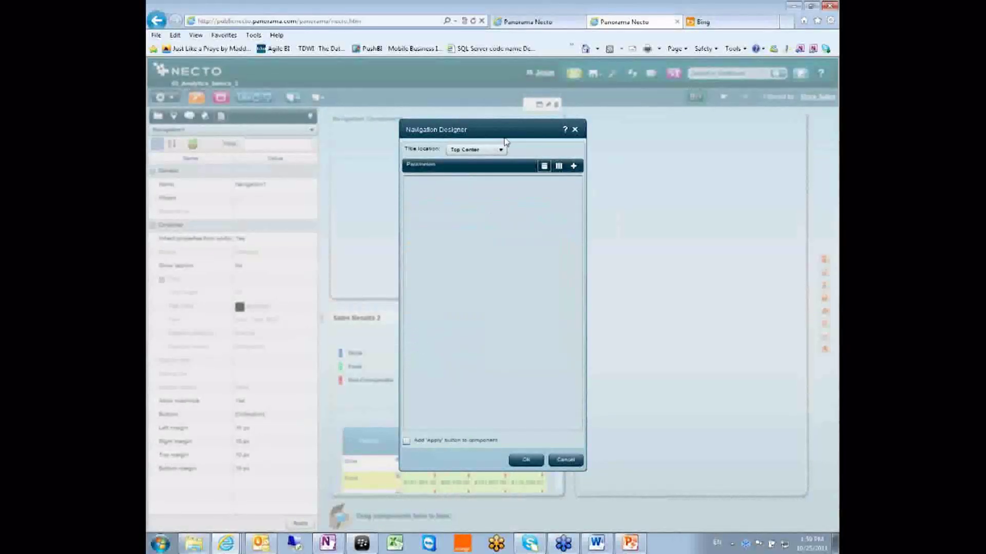
drag(500, 132, 695, 171)
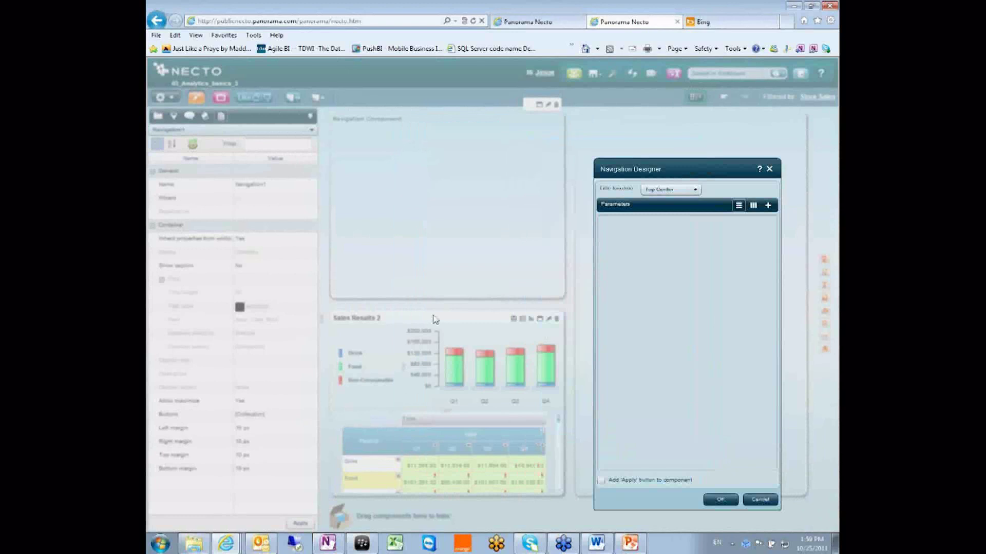
Step: Add an Exception parameter for Exception 1 - Store Sales, keeping initial value 500, minimum 100, maximum 1000 and step 50
click(767, 206)
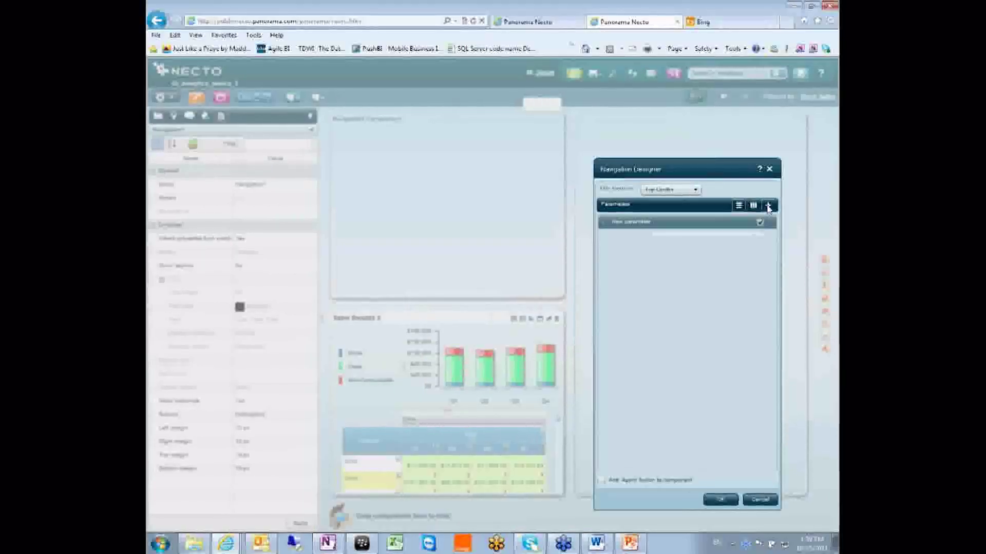
click(688, 237)
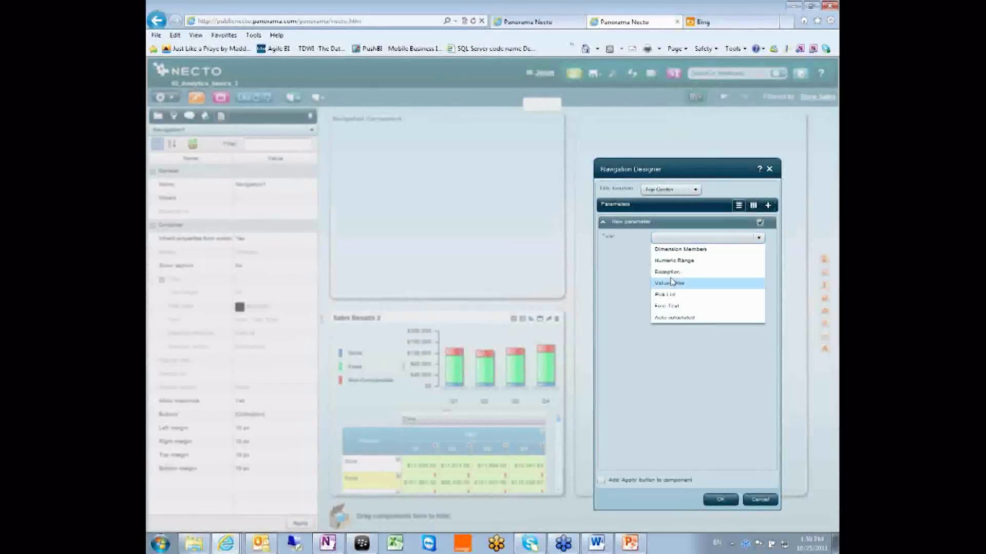
click(673, 272)
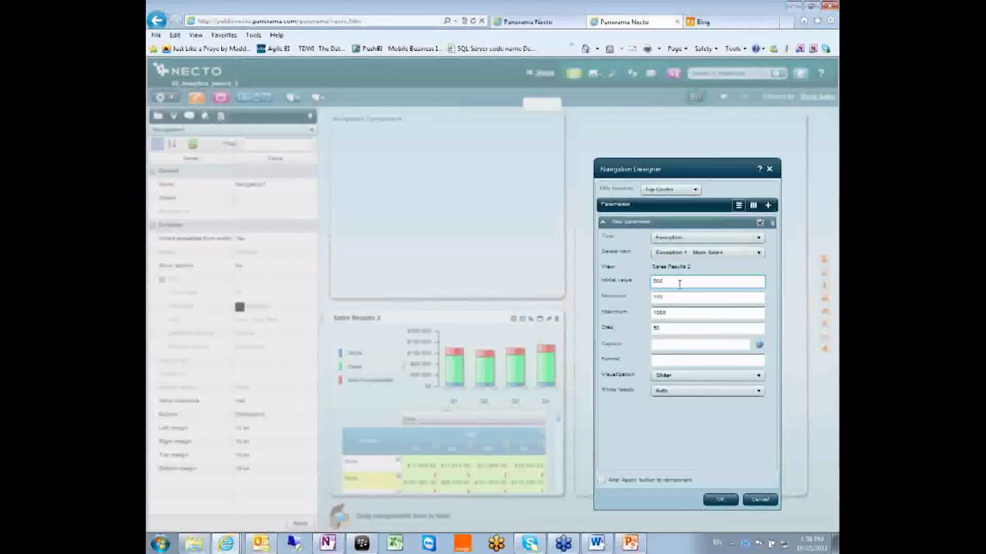
click(690, 296)
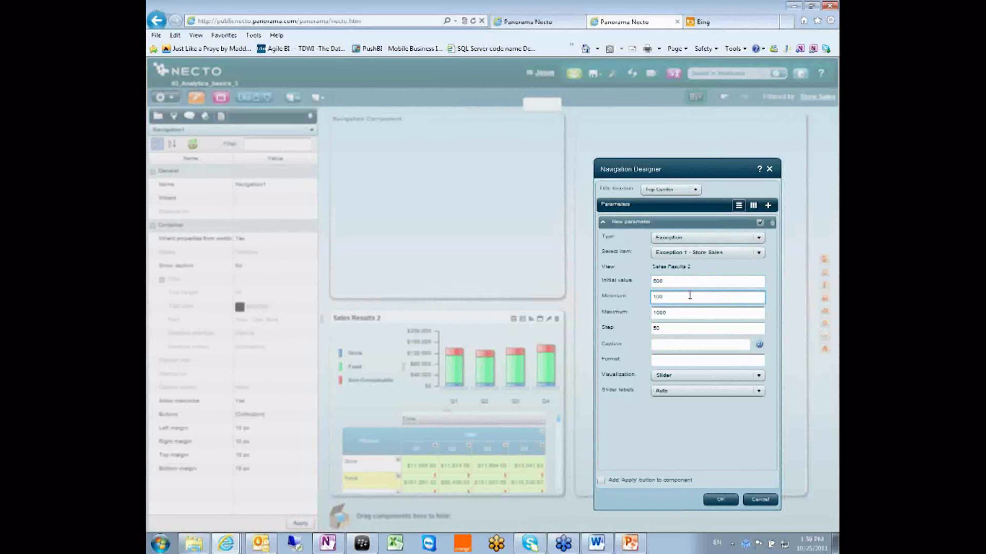
key(Tab)
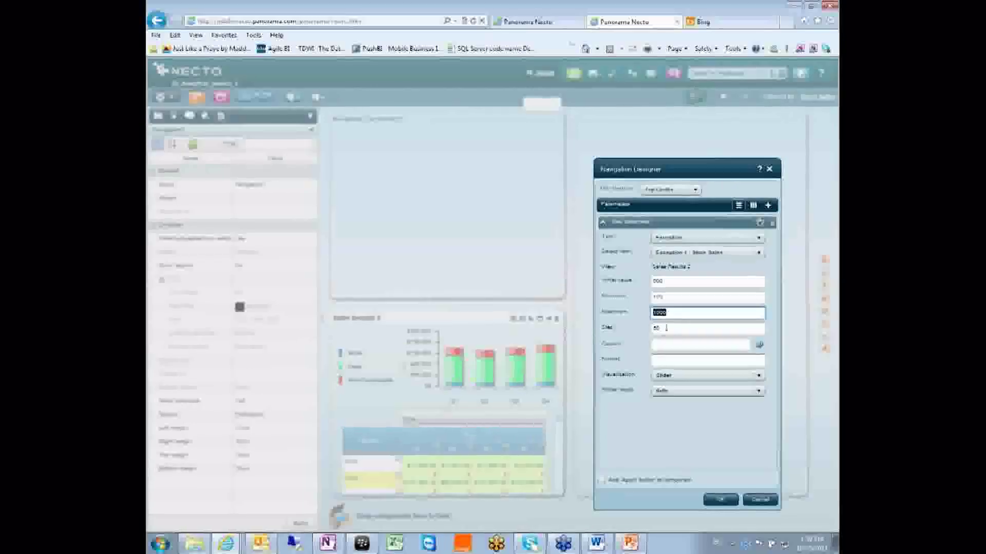
Step: Caption the exception parameter "Bubble up EXCEPTION"
click(685, 348)
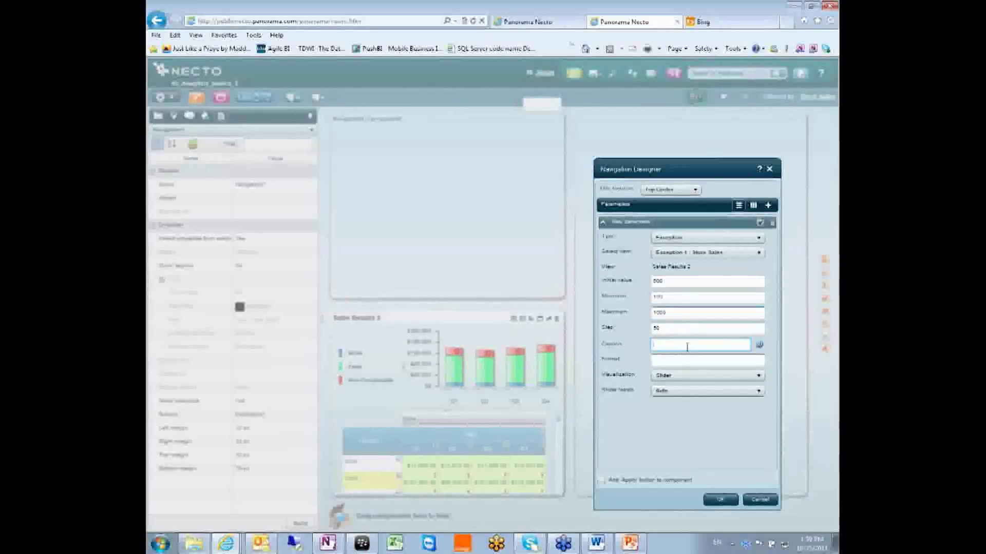
text(Sales Target)
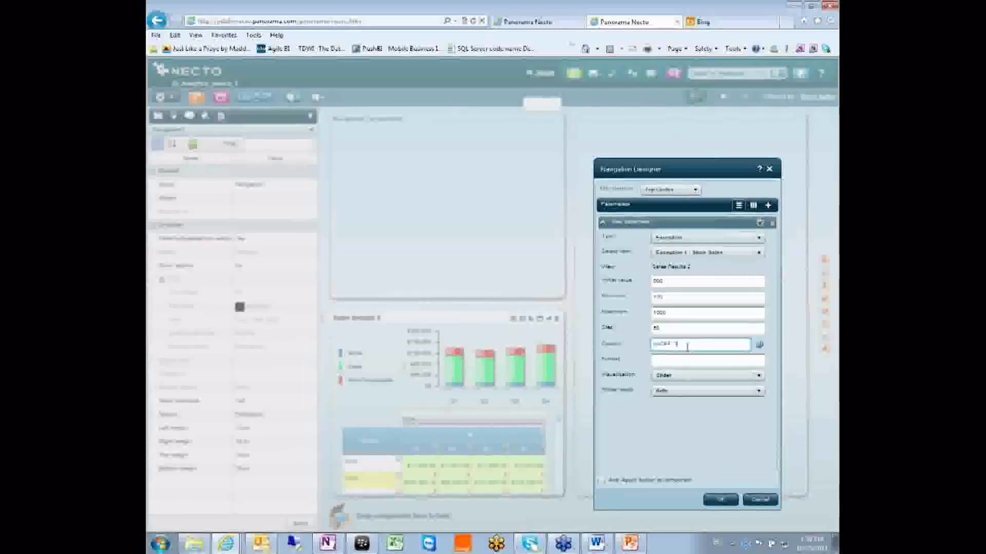
text(Number:)
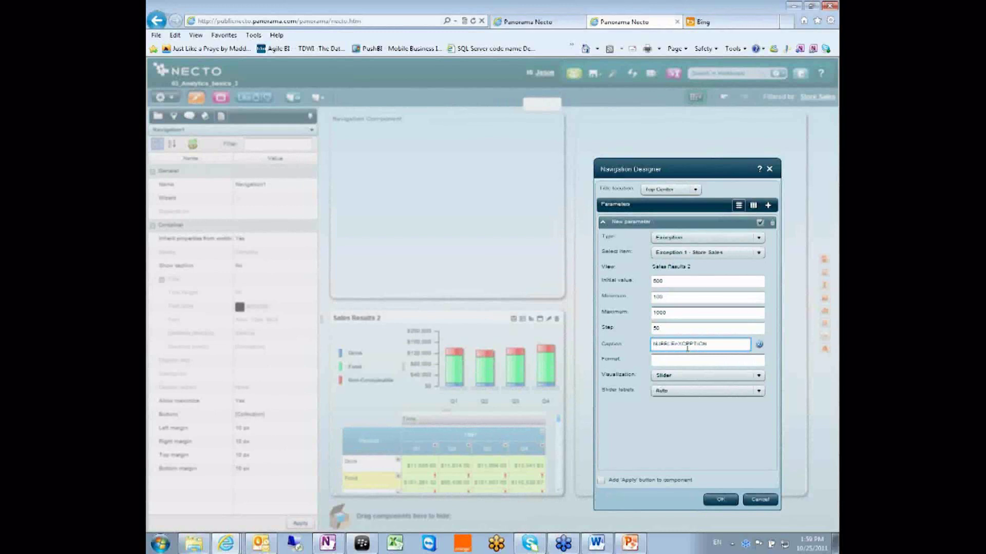
key(BackSpace)
key(BackSpace)
key(BackSpace)
key(BackSpace)
key(BackSpace)
key(BackSpace)
text(Rubber up)
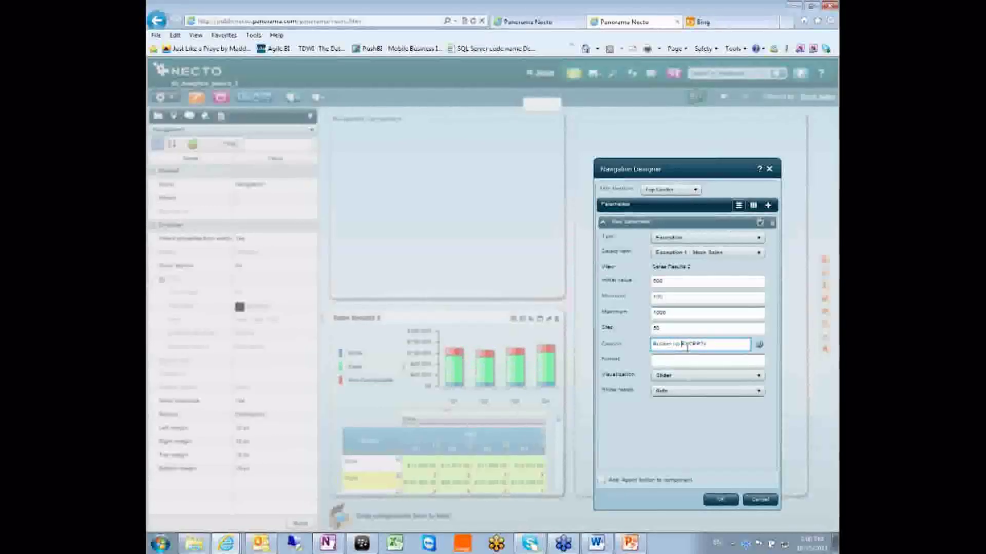
Step: Leave the format blank, keep the Slider visualization with Auto labels, and confirm the navigation component's design
click(714, 361)
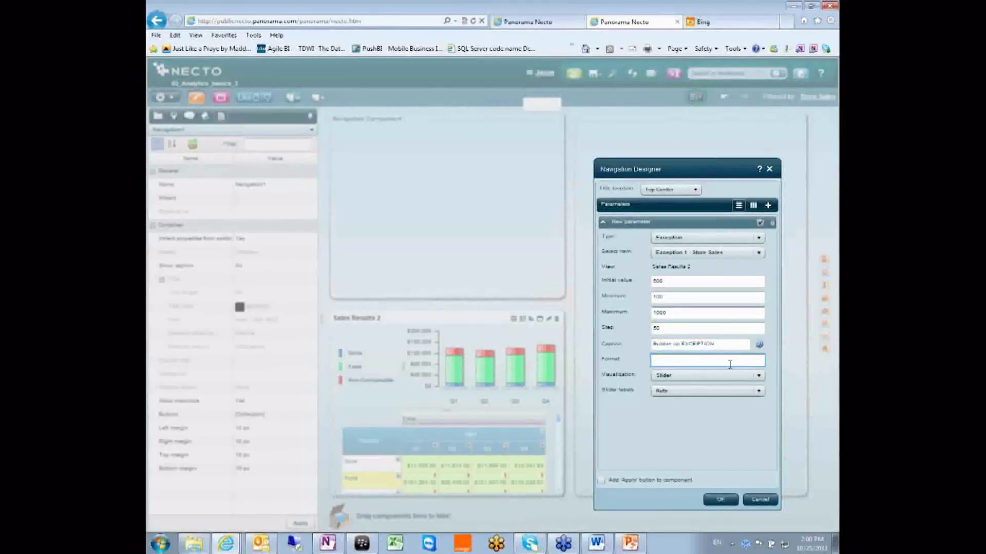
click(698, 376)
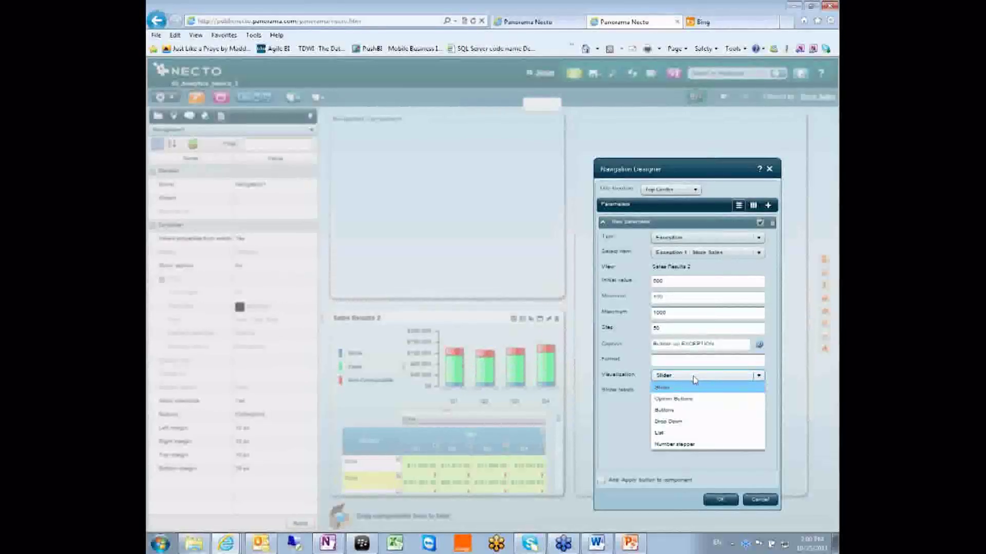
click(690, 377)
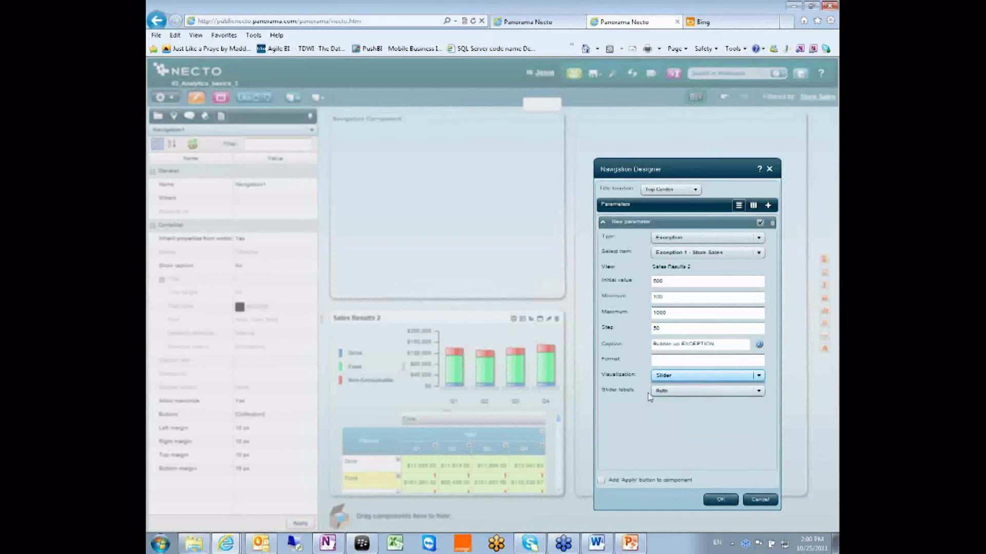
click(702, 392)
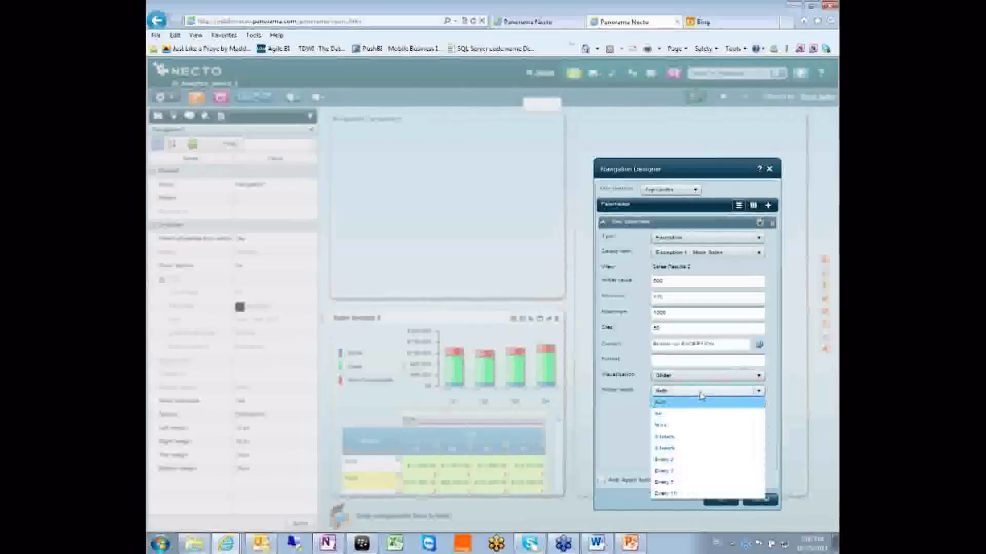
click(701, 393)
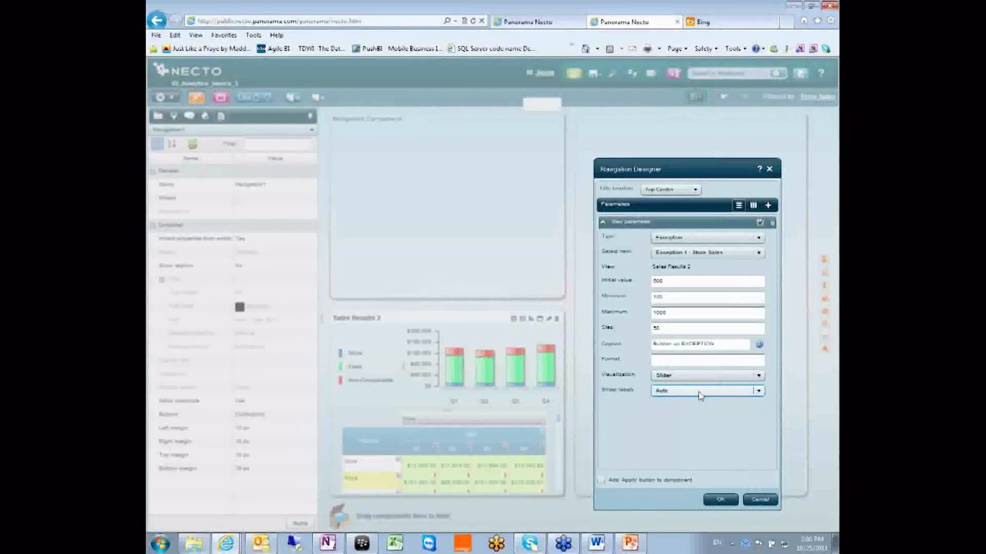
click(732, 503)
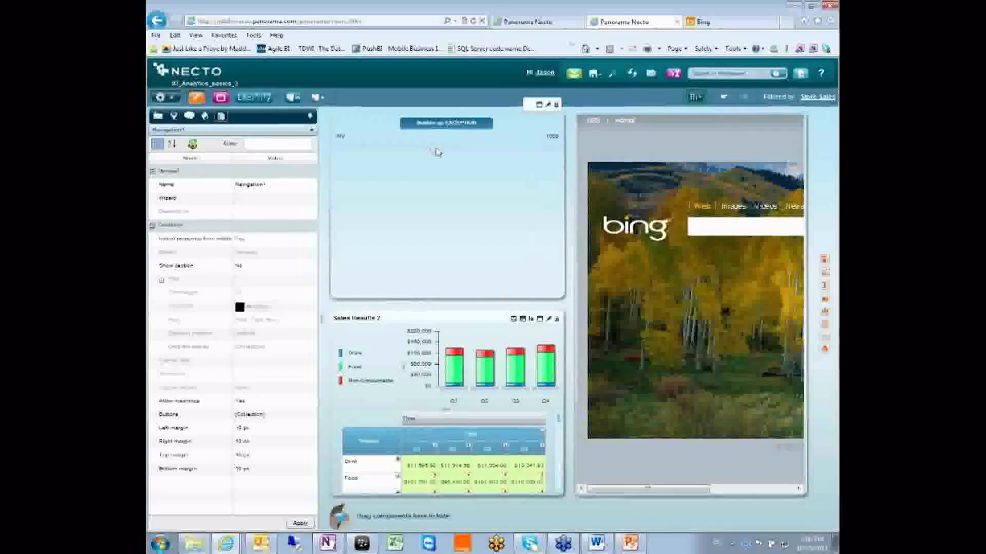
Step: Shrink the navigation component's height to fit its slider and show only the grid in Sales Results 2
drag(519, 301, 511, 166)
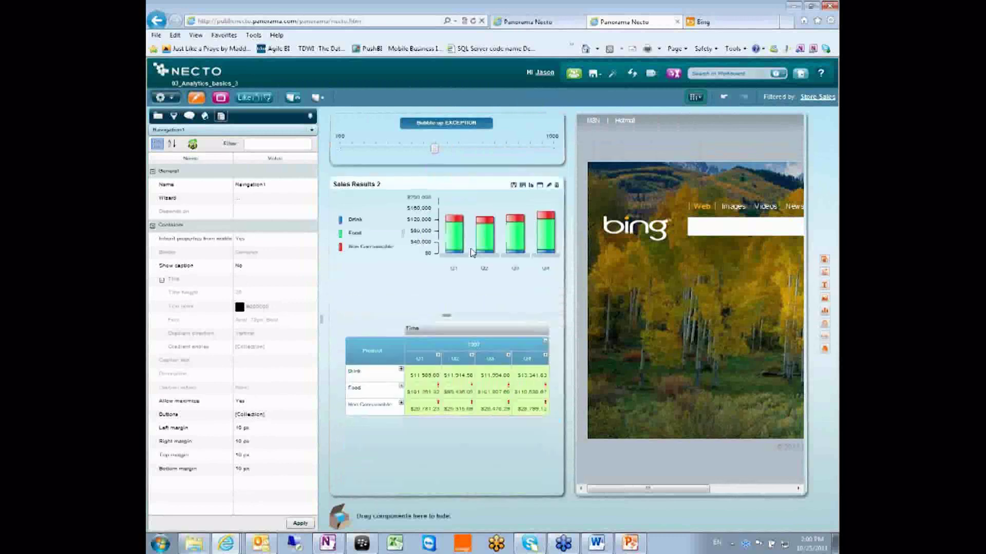
click(523, 185)
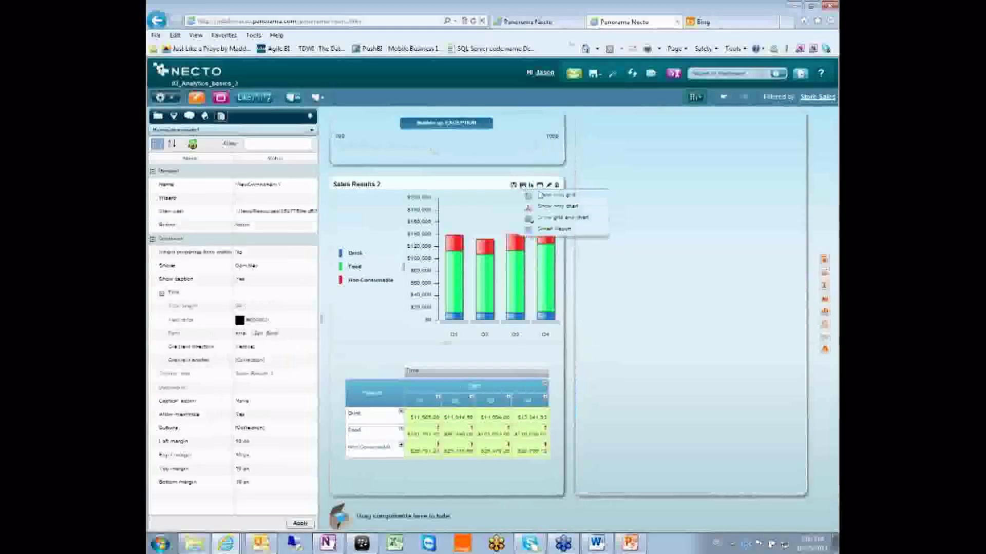
click(548, 196)
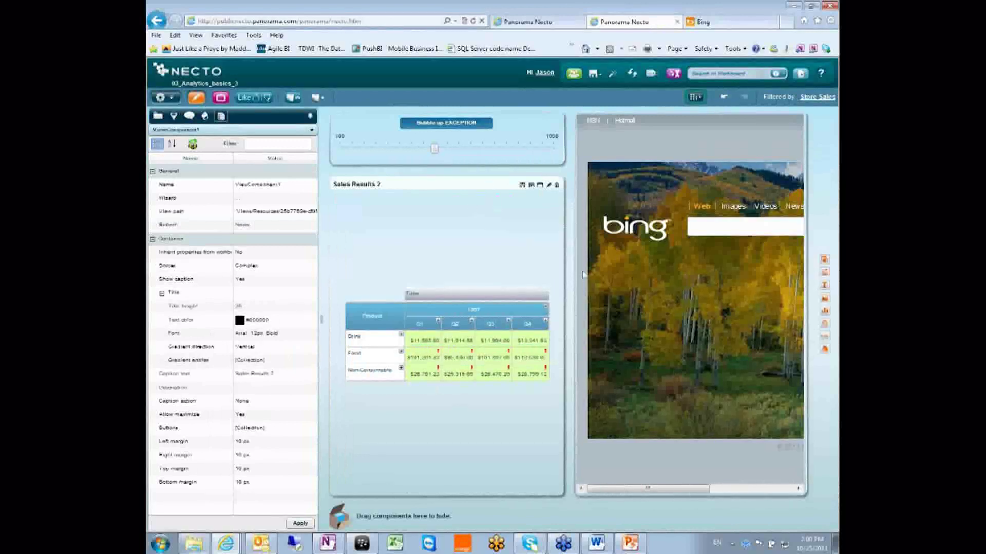
Step: Raise the Bubble up EXCEPTION slider slightly above 500, and continue to its maximum of 1000
click(436, 150)
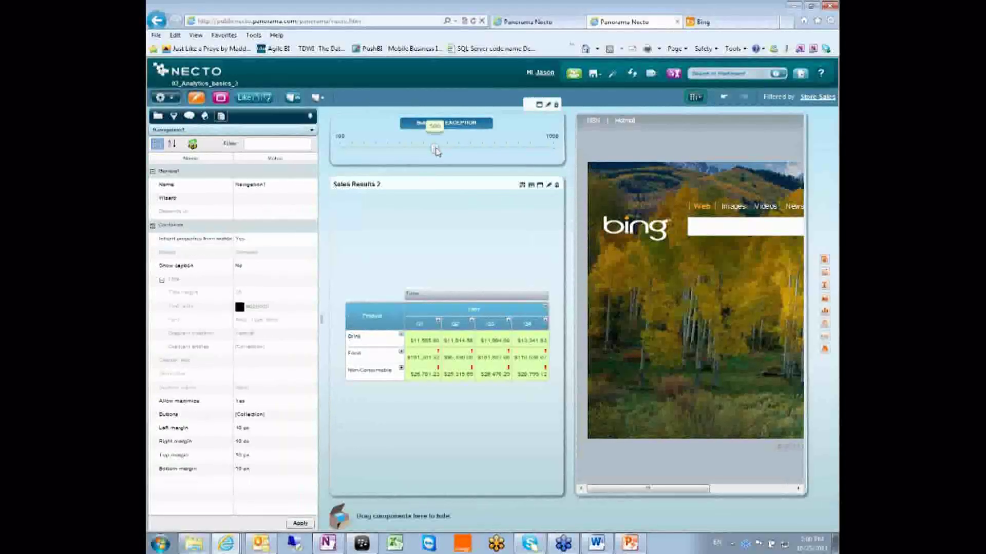
drag(438, 150, 458, 152)
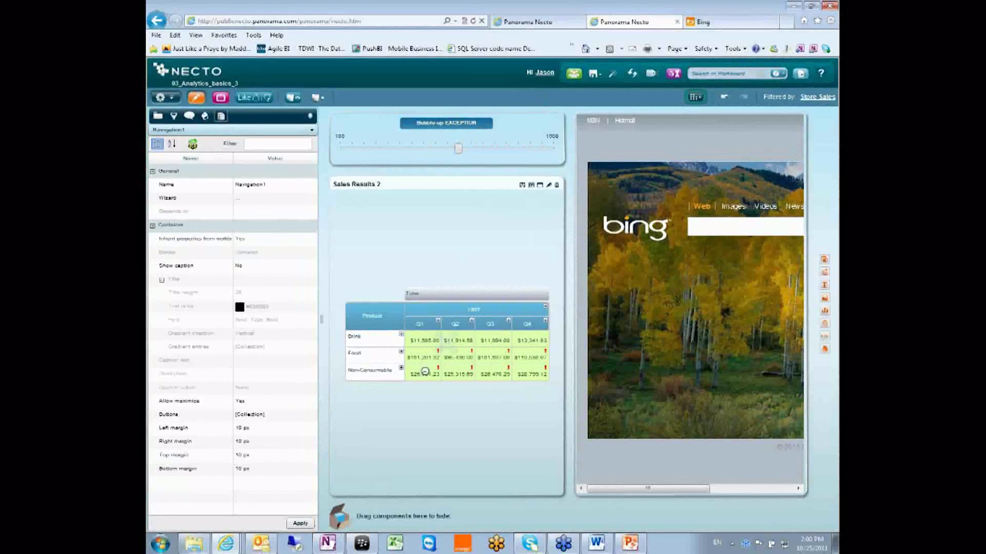
drag(458, 148, 554, 149)
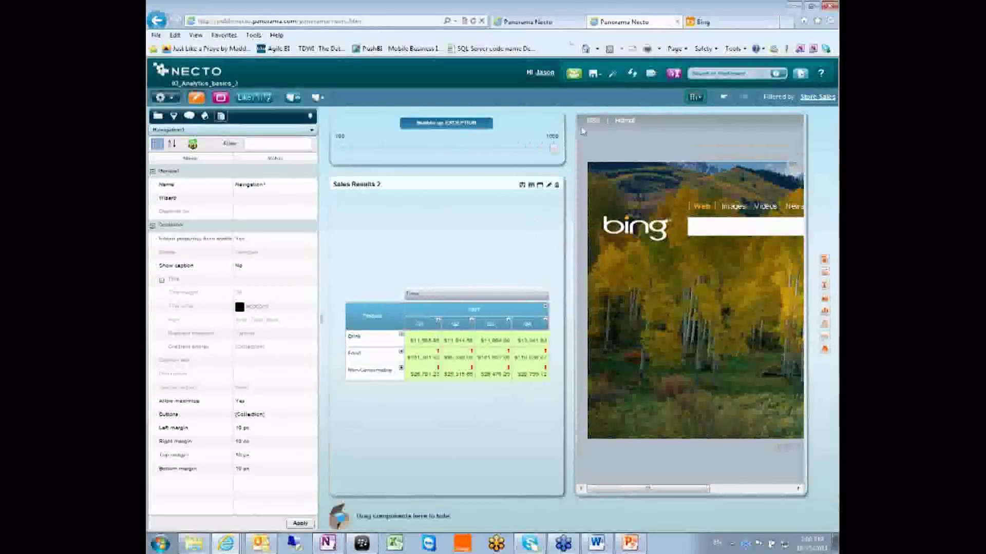
Step: Lower the Bubble up EXCEPTION slider from its maximum to near the low end, try nearby thresholds, and settle at about 300
drag(553, 148, 372, 147)
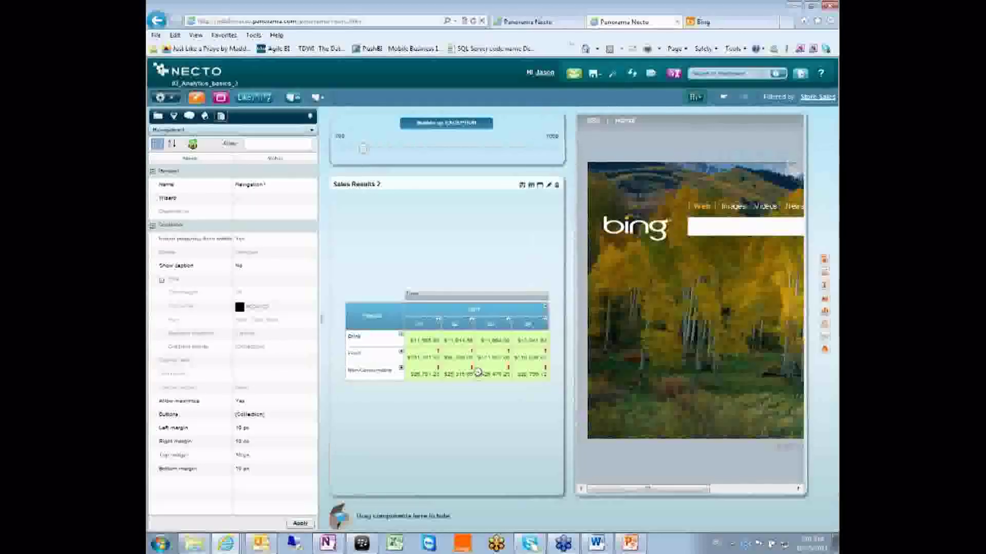
click(376, 149)
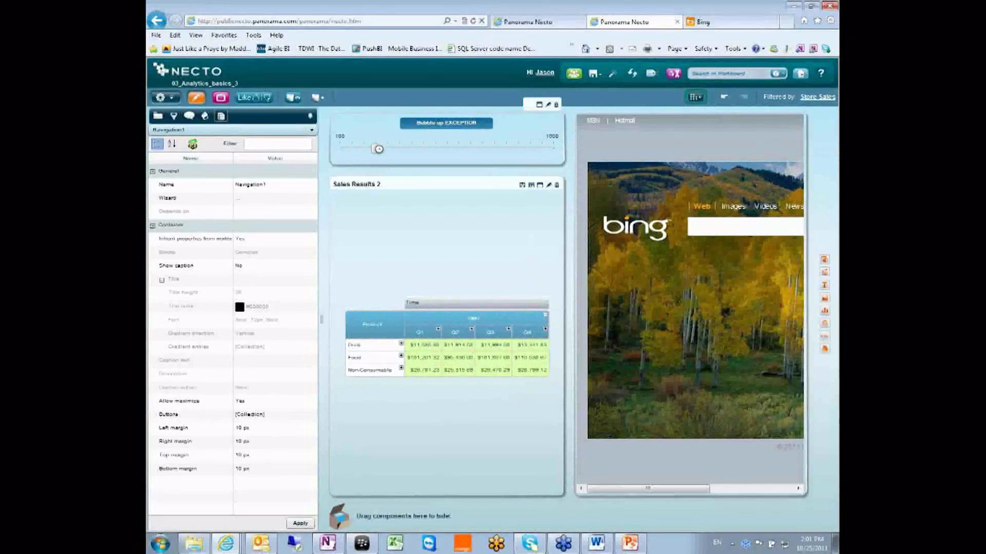
drag(379, 149, 397, 150)
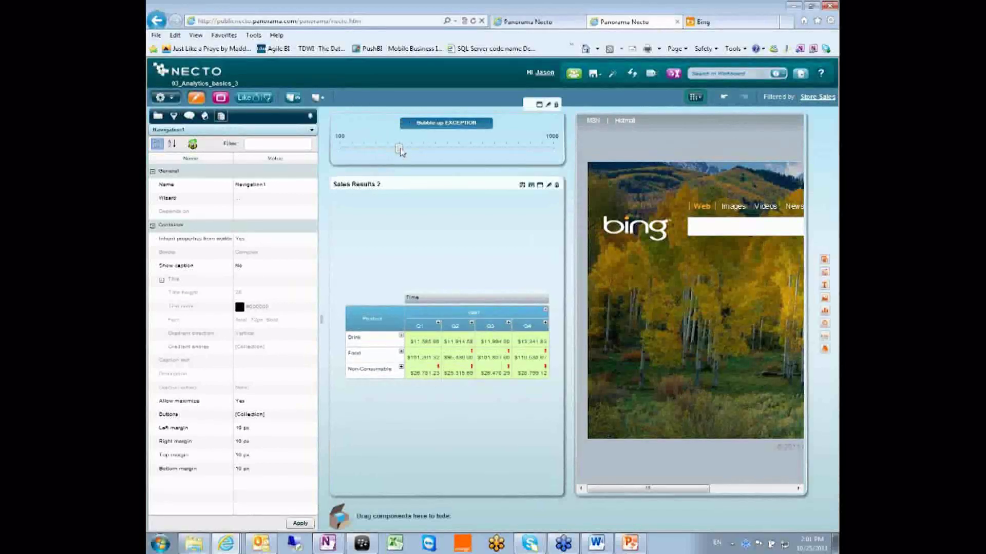
drag(400, 149, 388, 150)
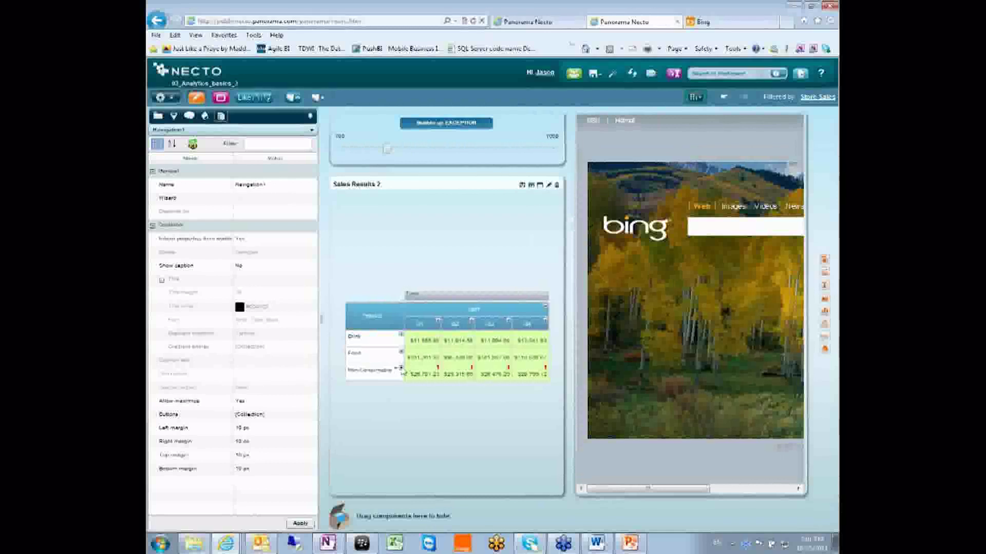
Step: Expand Non-Consumable in the Sales Results 2 grid to show its product categories
click(403, 371)
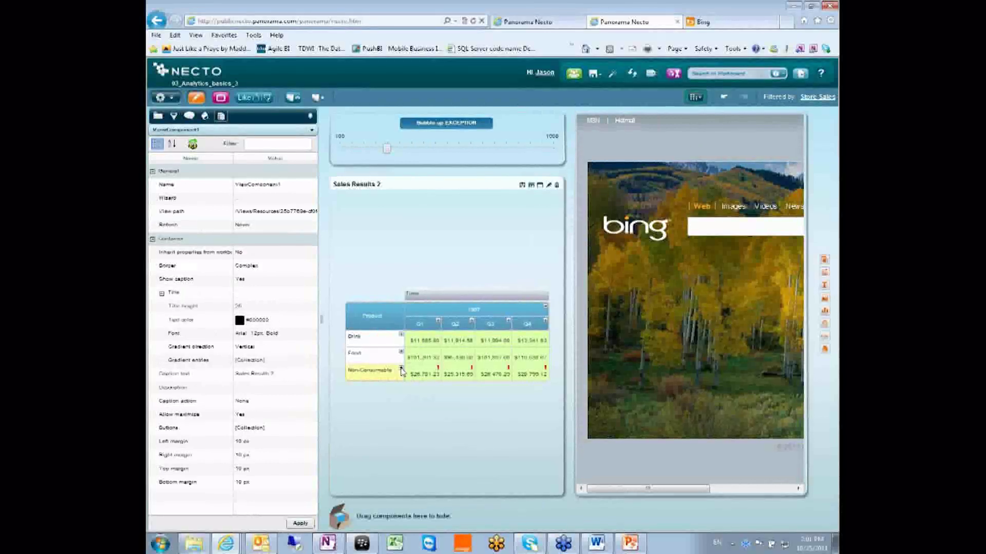
click(401, 370)
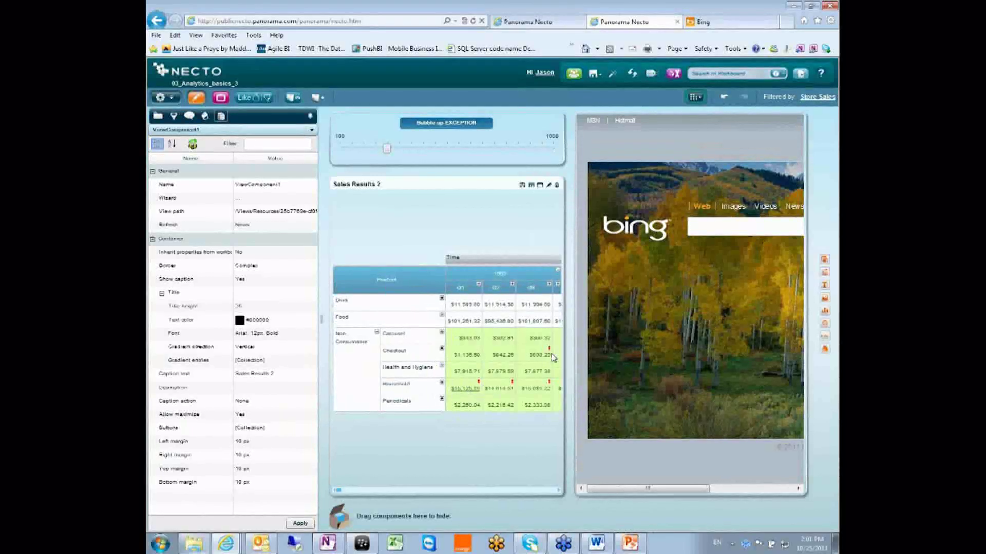
Step: Expand Household in the Sales Results 2 grid and add a text component across the full width above the existing workboard components
click(442, 383)
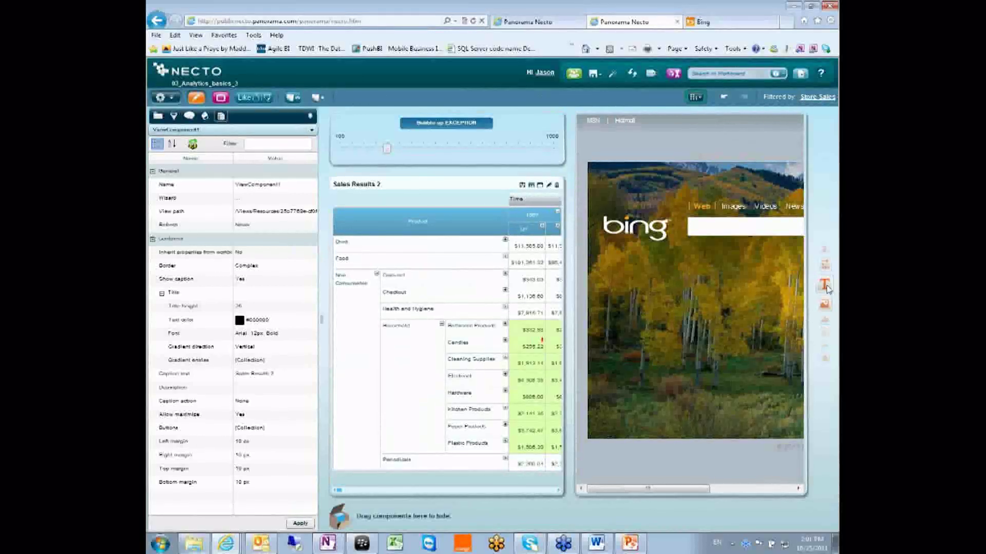
mouse_move(828, 290)
mouse_down()
mouse_move(775, 128)
mouse_move(513, 185)
mouse_move(551, 122)
mouse_move(567, 117)
mouse_up()
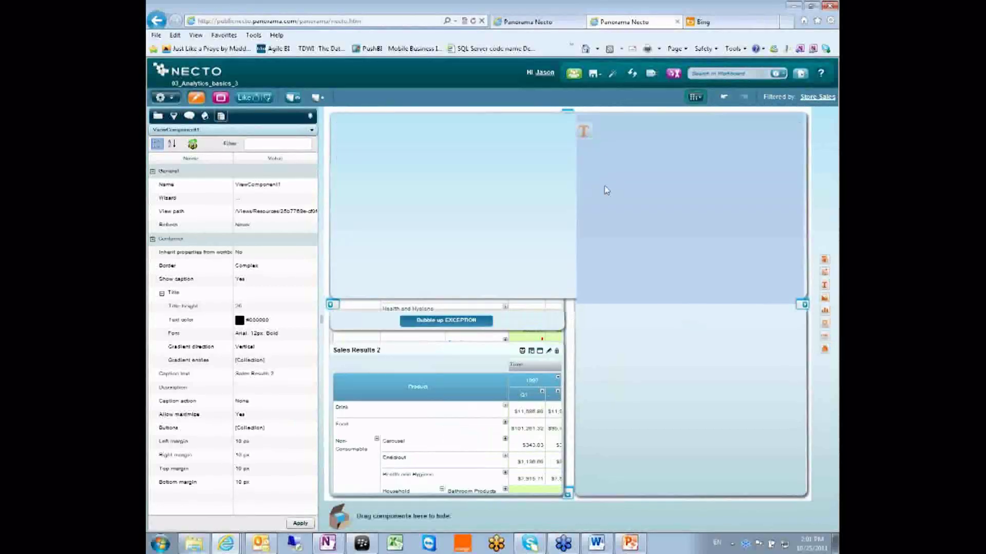
drag(606, 190, 606, 190)
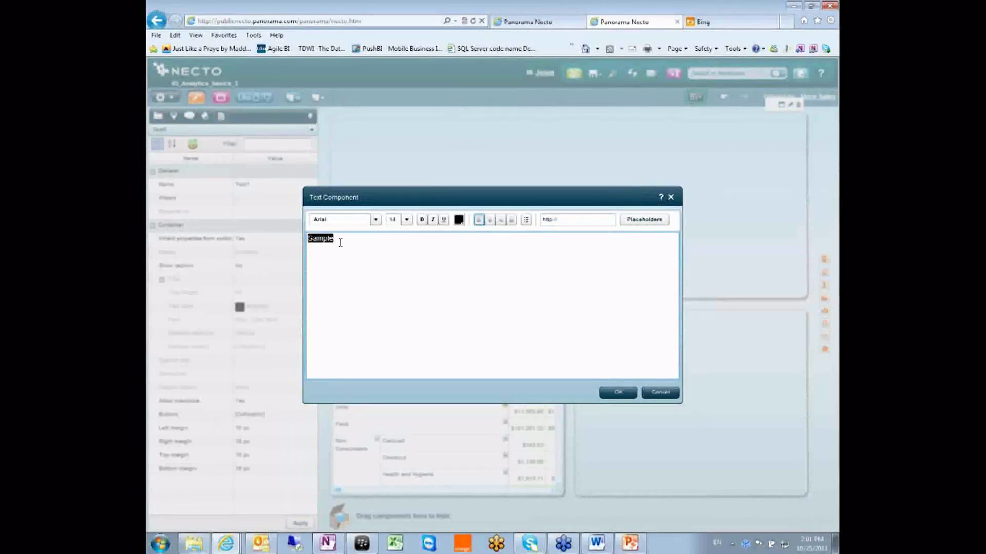
Step: Replace the text component's sample text with "Advanced WB with an Exception of"
text(Adv)
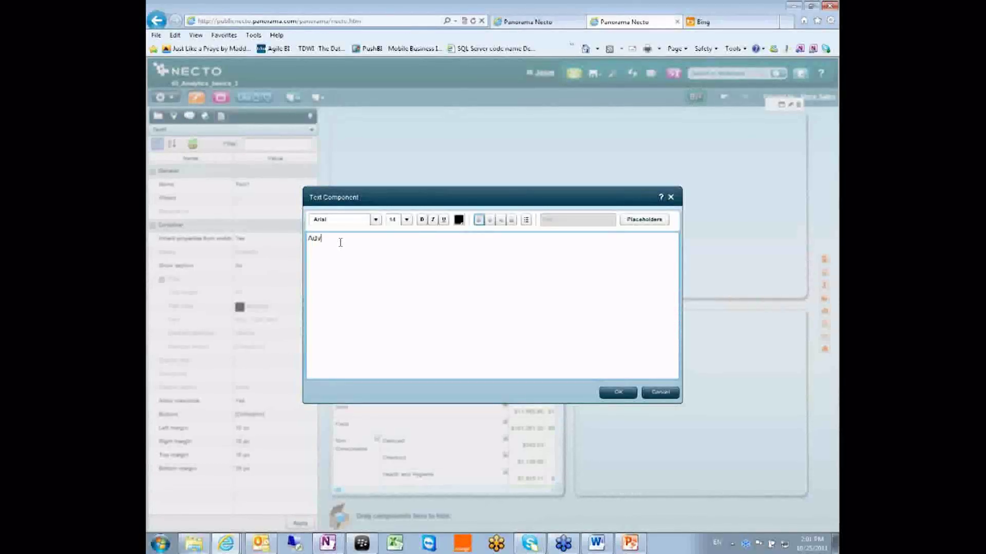
text(anced WB with an Excep)
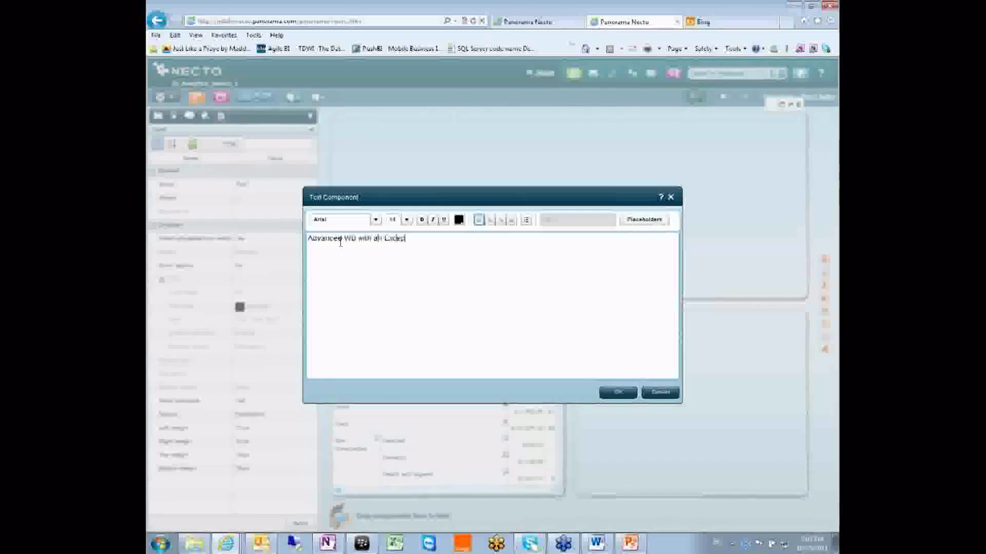
text(tedof)
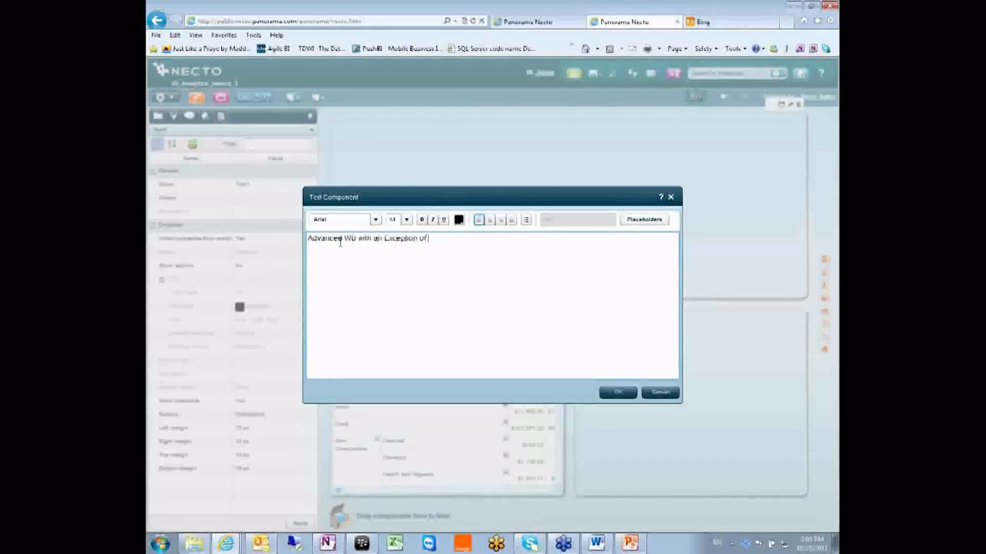
Step: Examine the dimension placeholders, the list of selectable dimensions and the other placeholders available for the text component
click(645, 219)
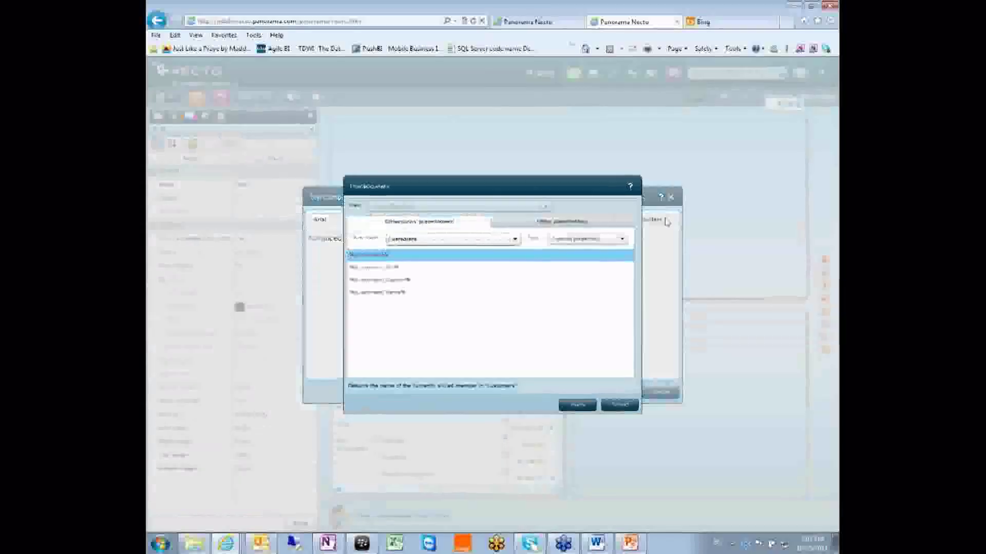
click(489, 242)
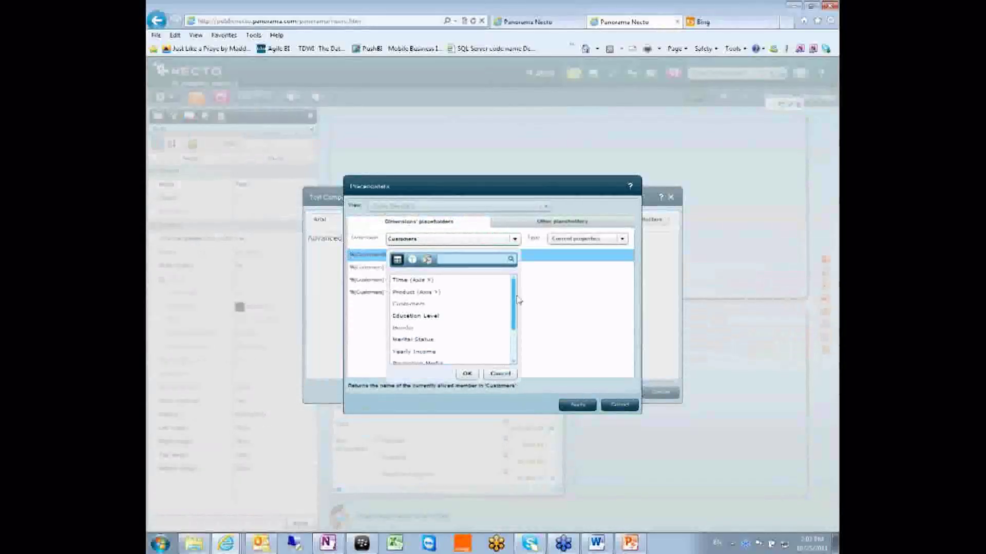
drag(515, 301, 517, 334)
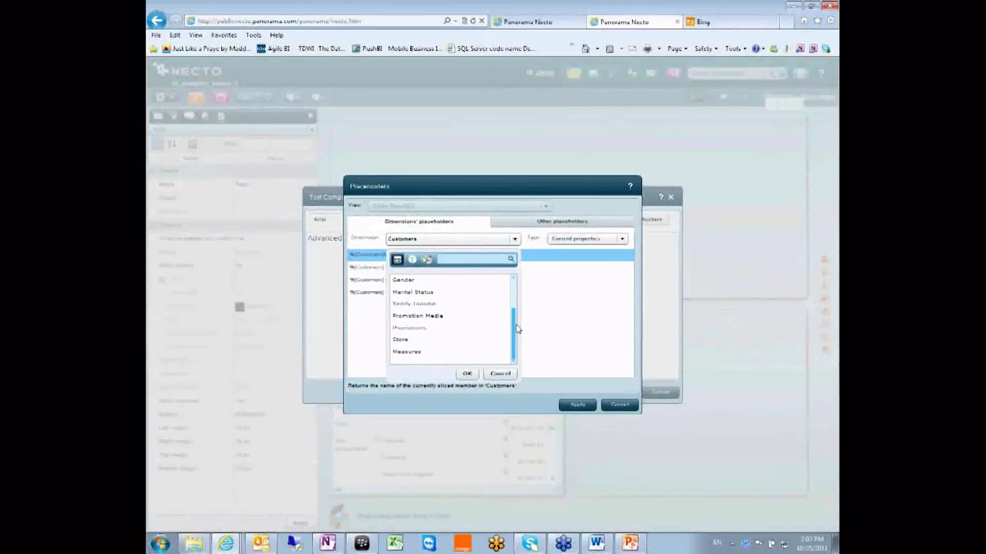
click(558, 226)
click(562, 222)
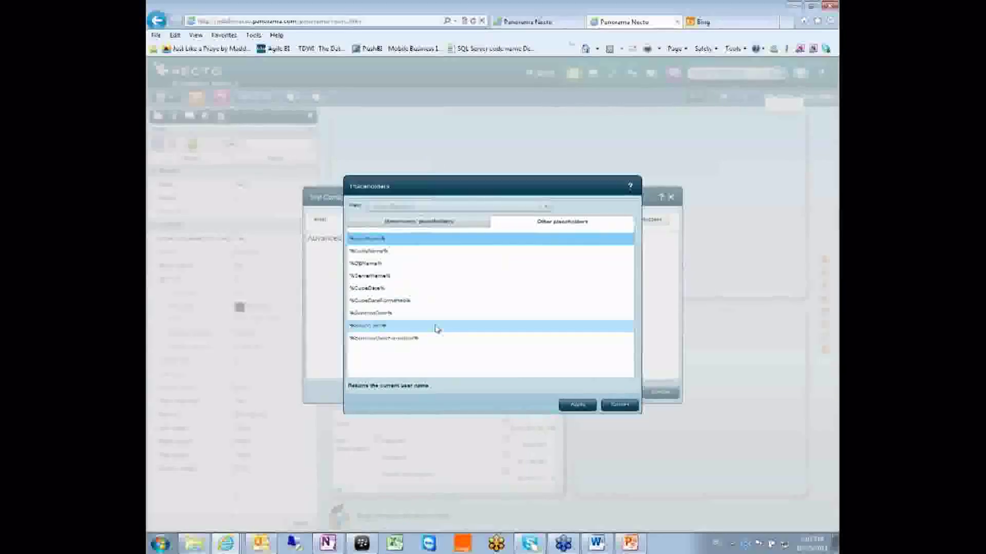
click(446, 223)
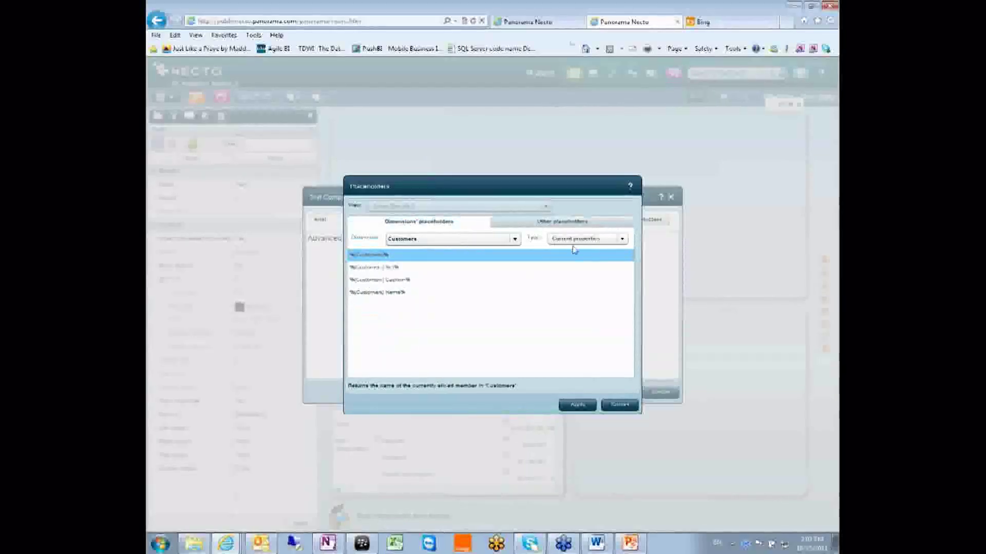
click(441, 240)
scroll(430, 303, down, 3)
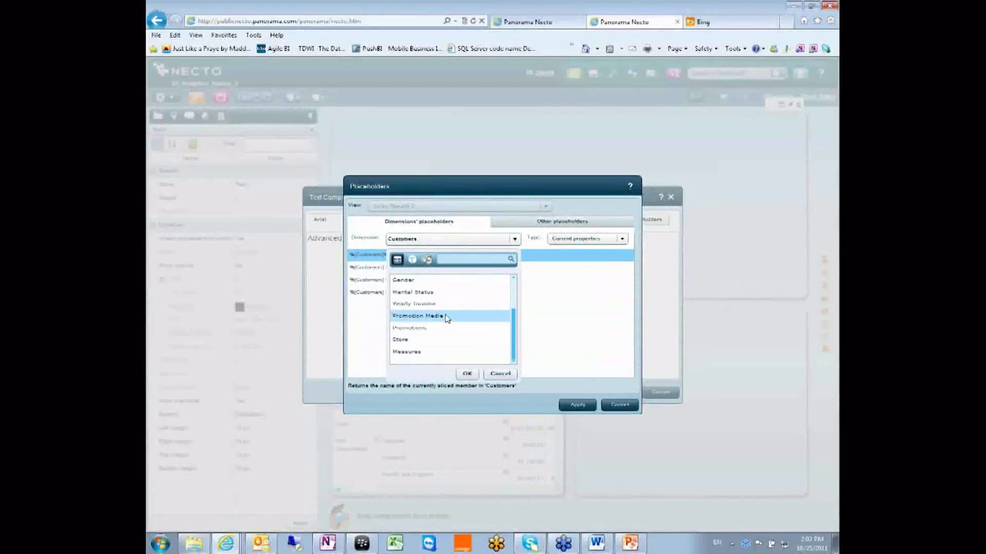
scroll(414, 348, up, 2)
scroll(451, 345, up, 1)
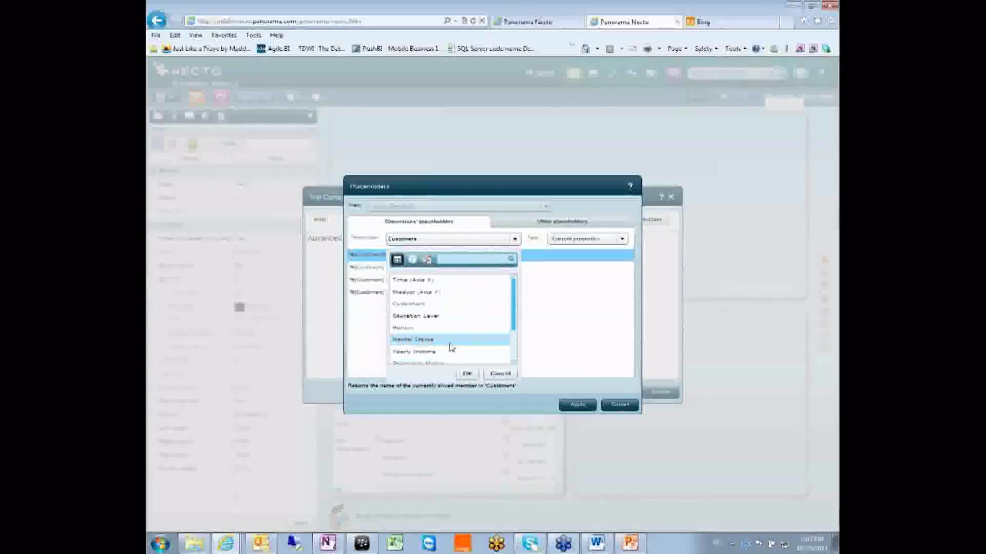
click(500, 374)
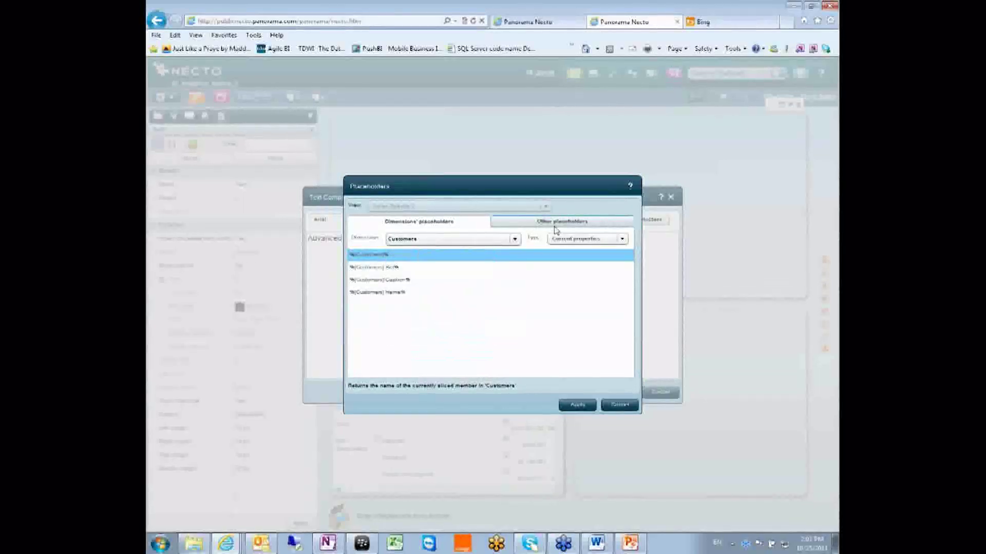
Step: Try to insert the non-dimension placeholder listed just before %SchemaDateFormatted% into the text component
click(544, 225)
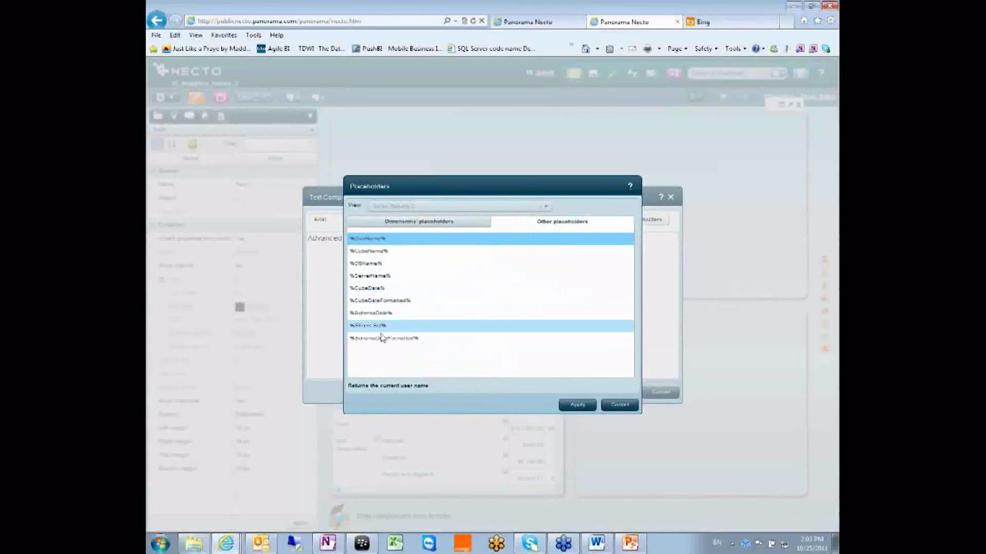
click(383, 330)
click(383, 331)
click(577, 406)
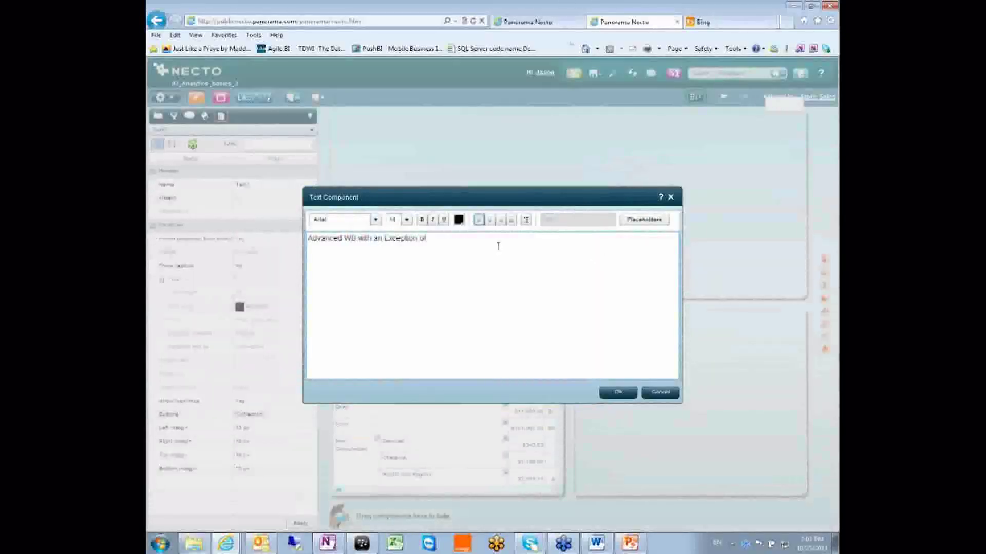
Step: Shorten the text to "Advanced WB with an Exception", accept it, and reduce the text component to a thin strip above the other components
double_click(421, 238)
key(BackSpace)
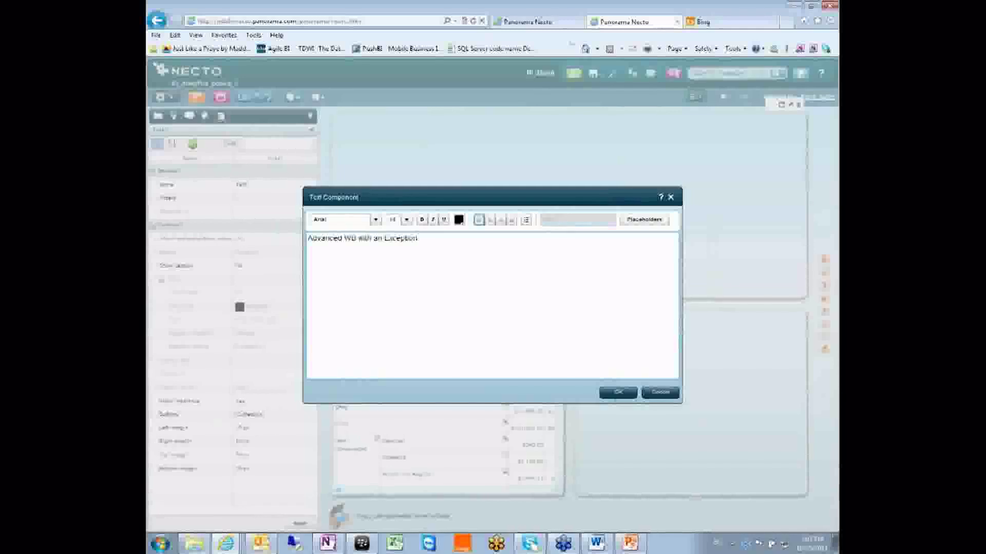
click(617, 393)
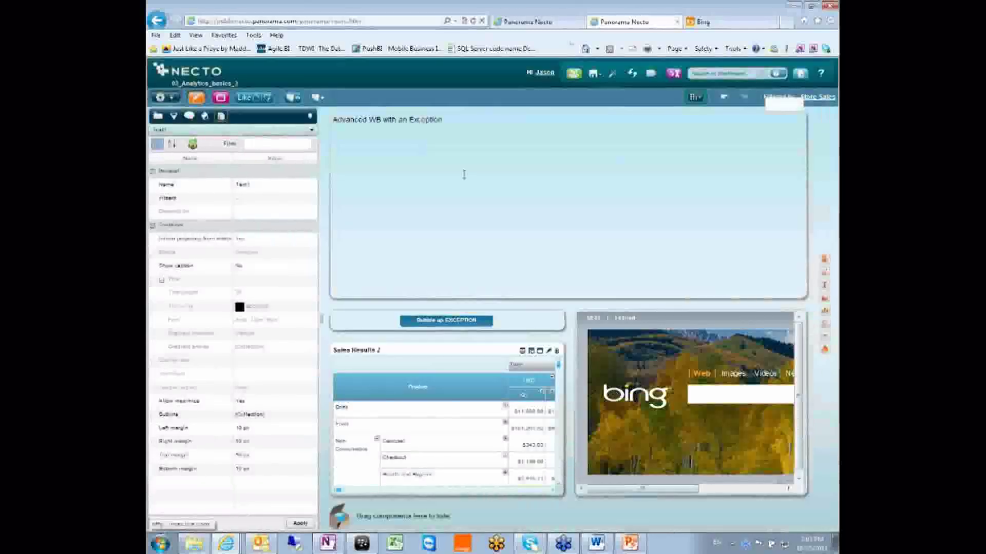
drag(619, 303, 618, 147)
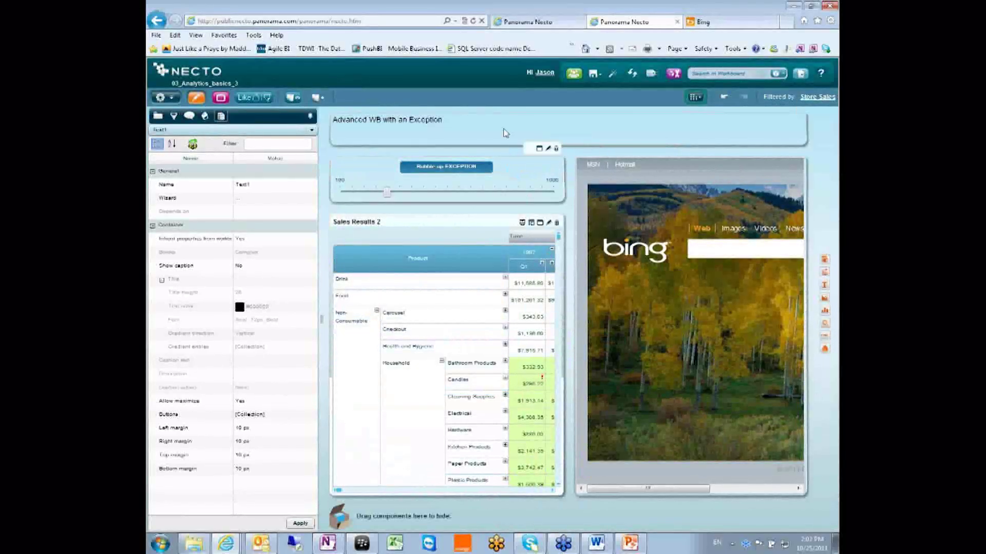
Step: Examine the exception and formula settings of Sales Results 2 in its maximized view, and restore the workboard layout
click(539, 223)
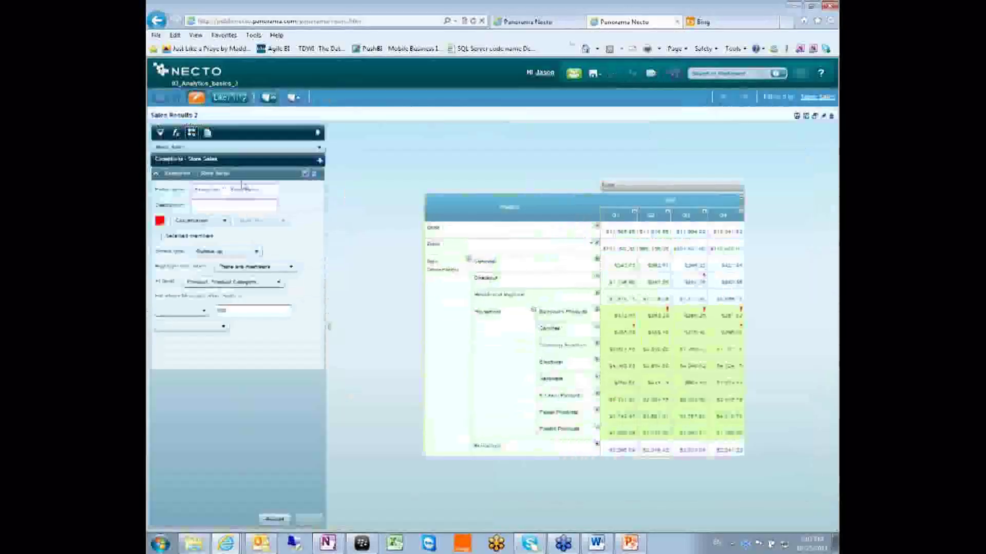
click(155, 173)
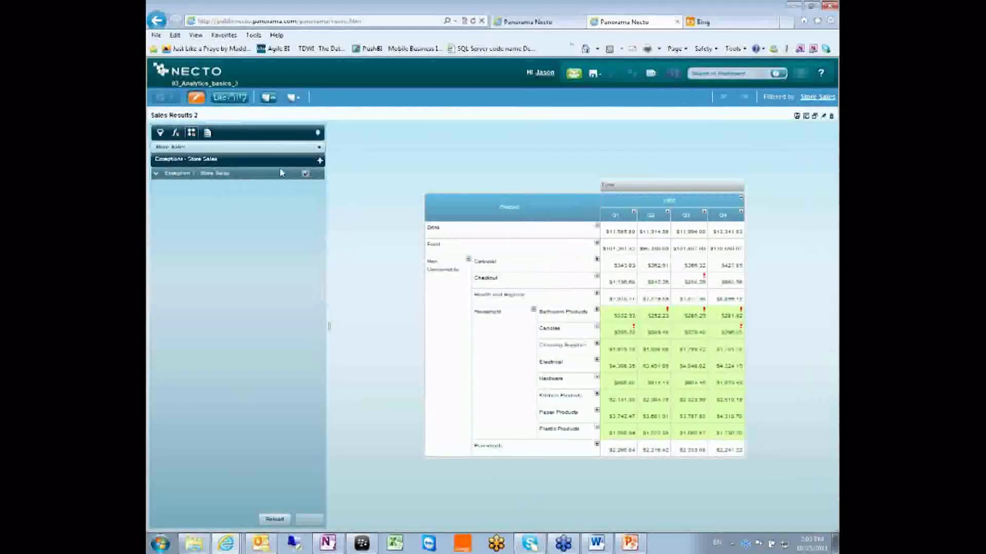
click(176, 134)
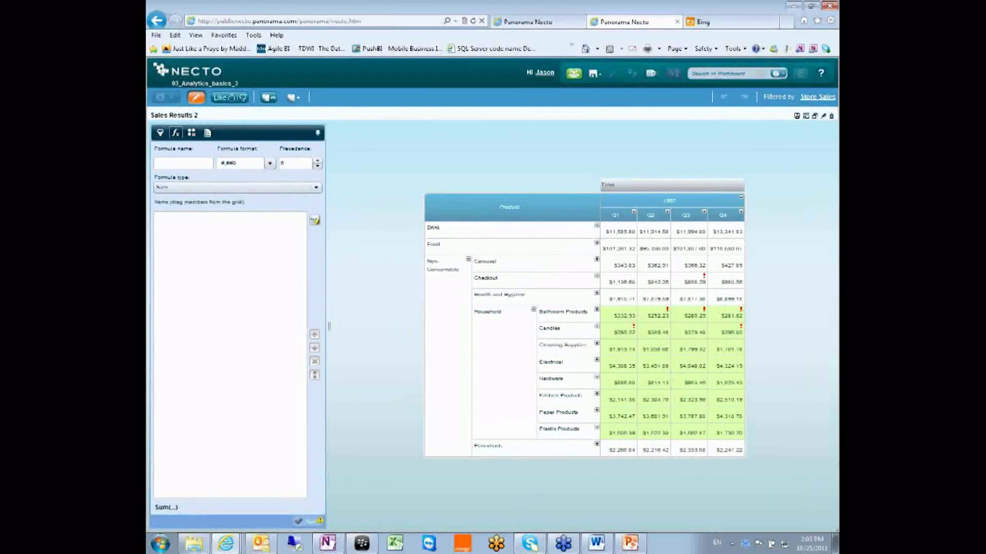
click(816, 117)
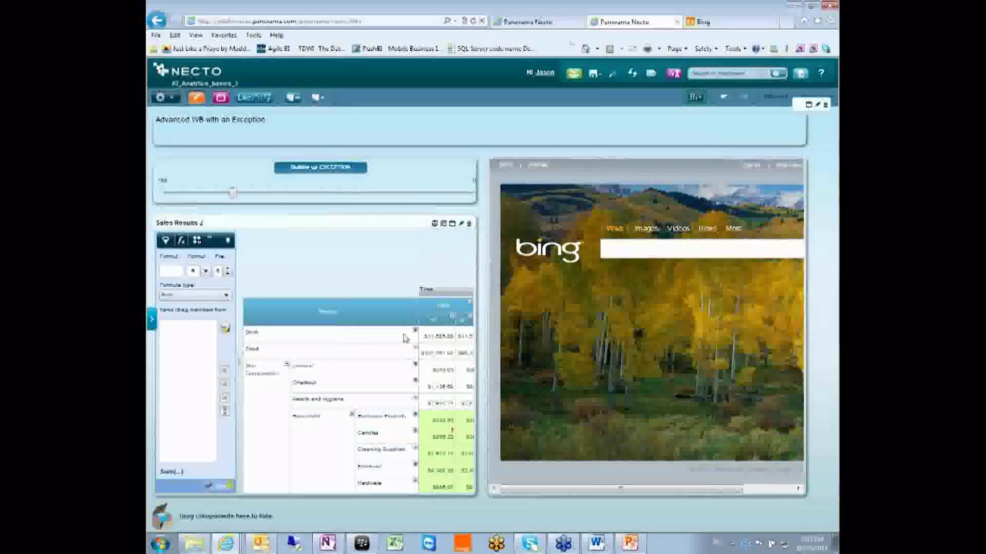
click(573, 449)
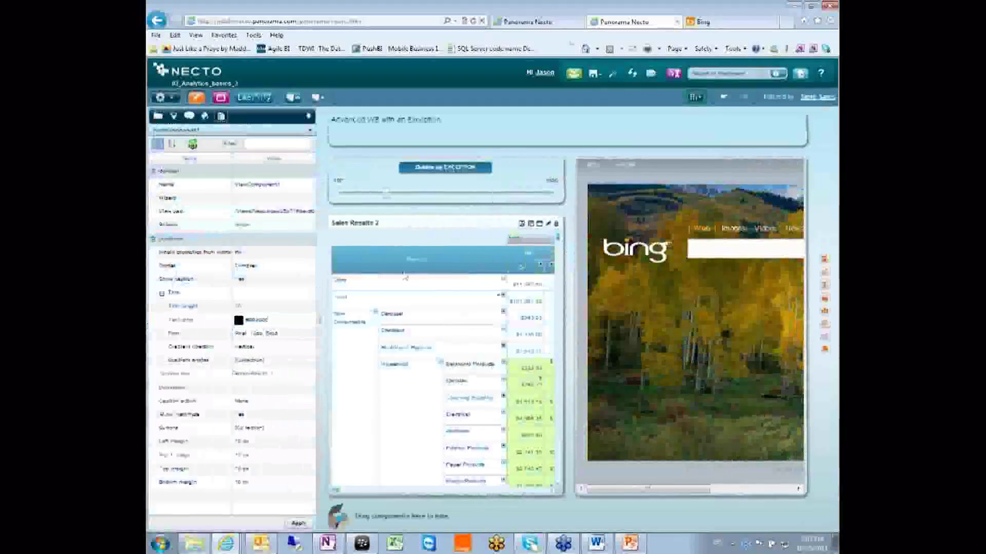
Step: Show the Product dimension in the Sales Results 2 grid at the Product Family level
click(431, 262)
right_click(432, 262)
mouse_move(477, 291)
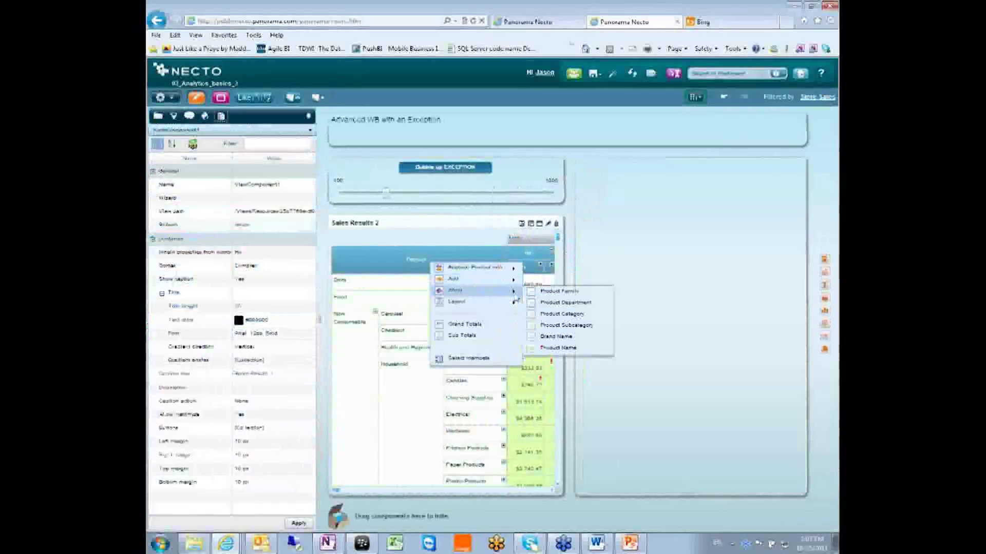
click(560, 293)
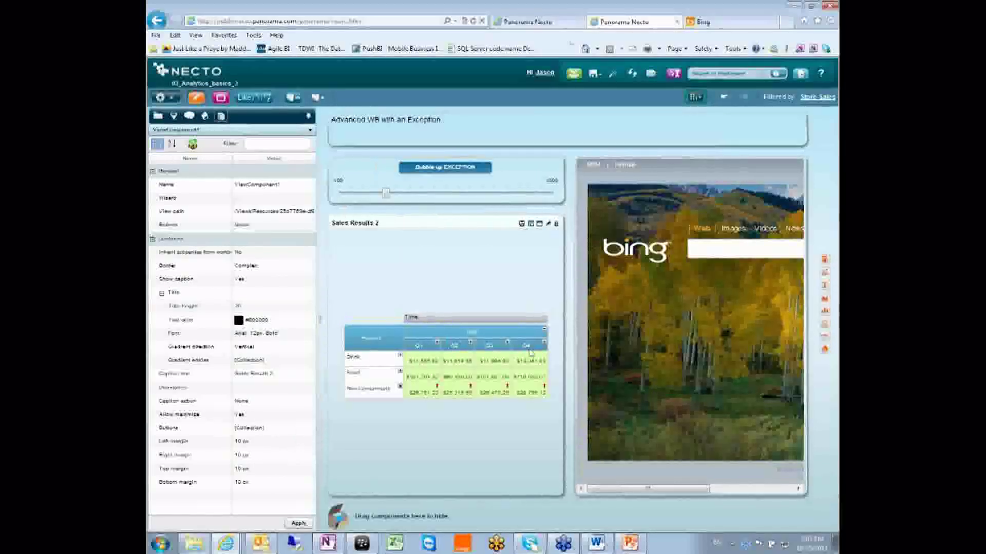
Step: Add a Ratio formula over the Q1 and Q2 columns named "Ratio Between Q1 and 2", and maximize the Sales Results 2 view
click(534, 349)
mouse_move(642, 390)
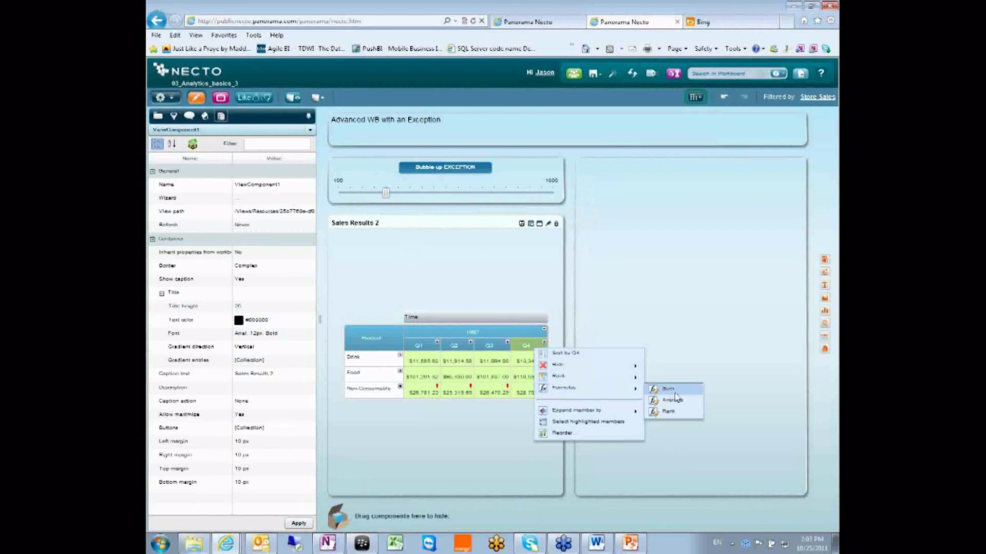
click(422, 349)
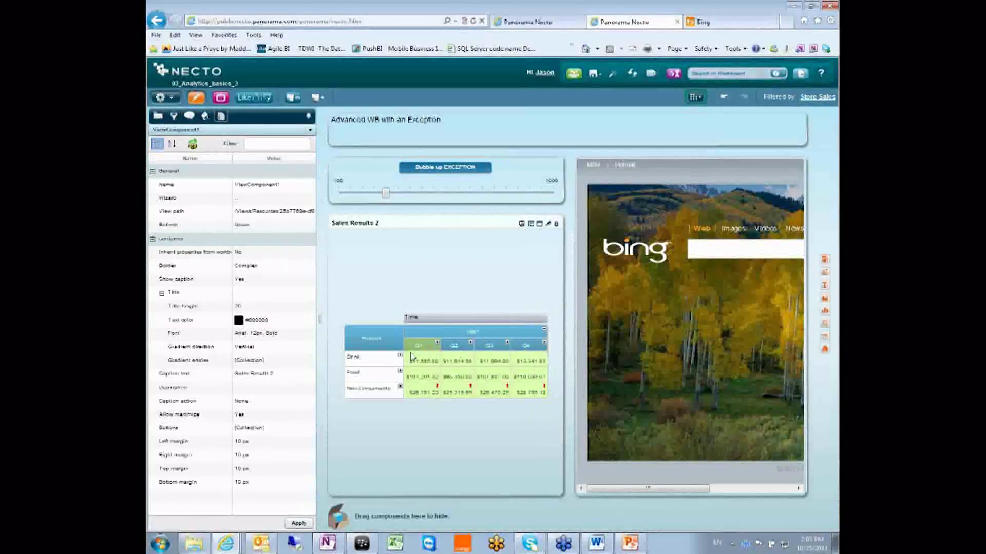
ctrl+click(455, 347)
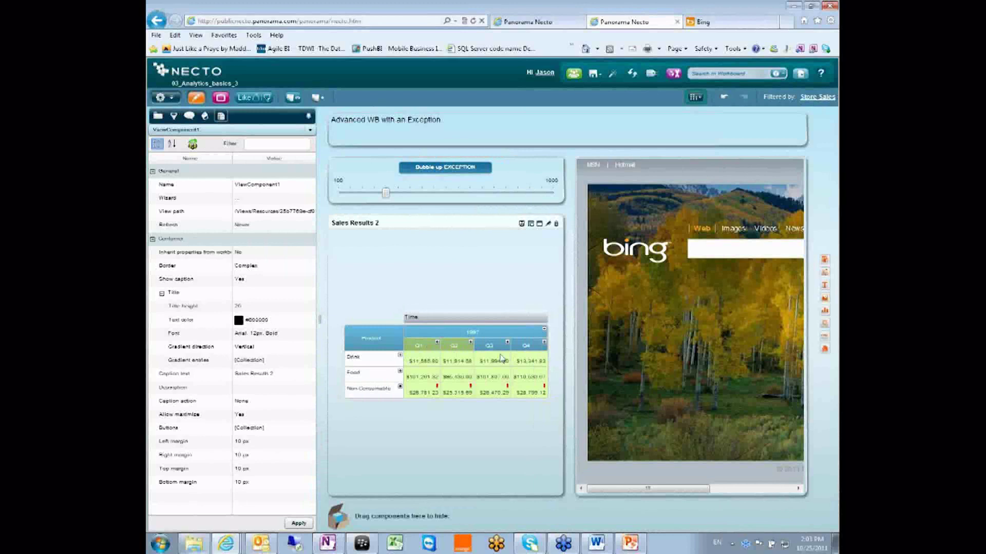
right_click(468, 351)
mouse_move(526, 394)
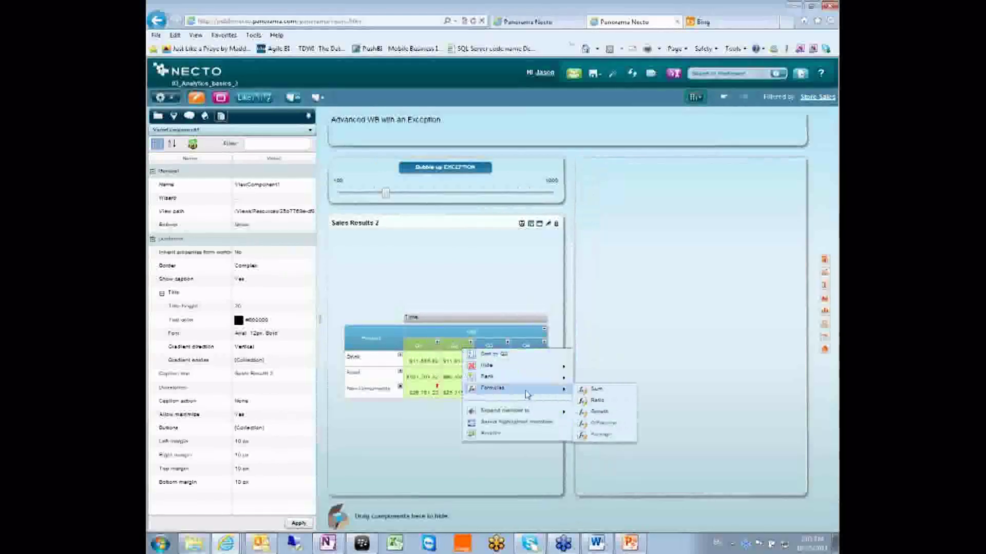
click(611, 402)
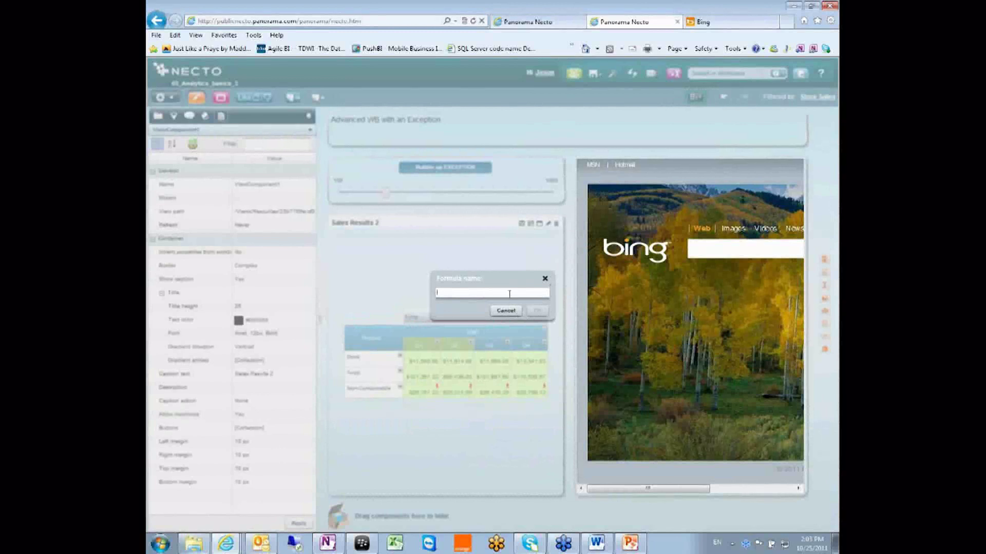
text(Ratio Between Q1 and Q2)
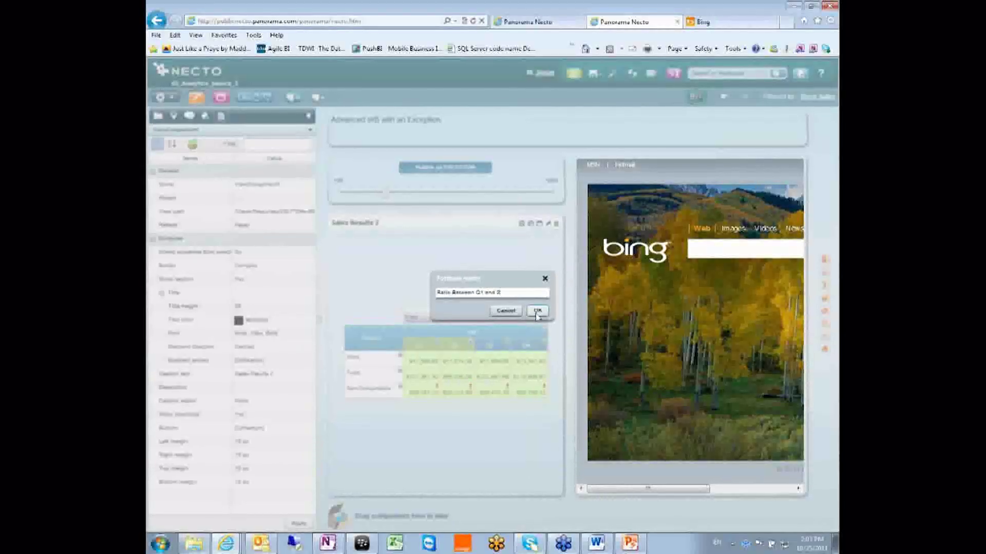
click(537, 310)
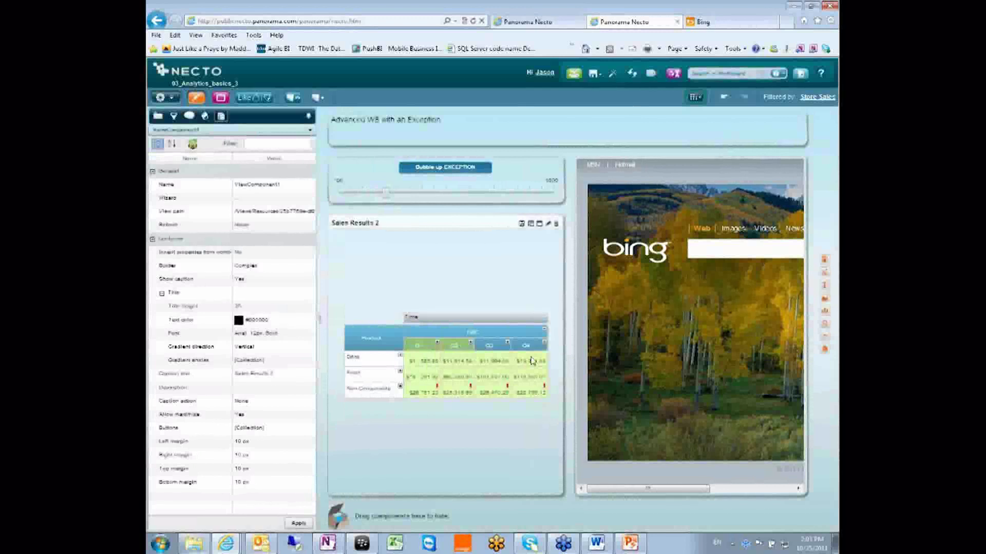
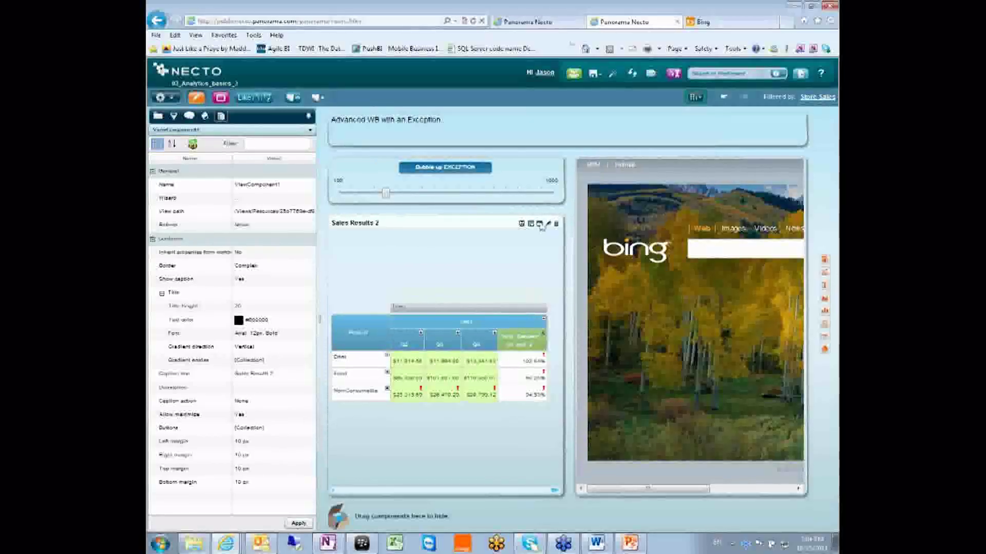
click(539, 224)
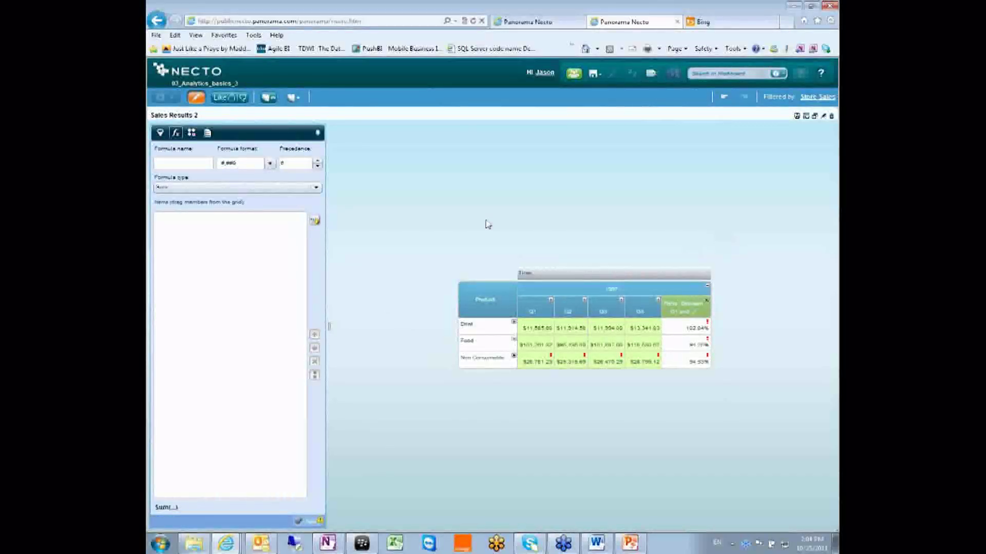
Step: Start a new formula from the Non-Consumable row of the Sales Results 2 grid
right_click(651, 319)
mouse_move(727, 357)
click(759, 226)
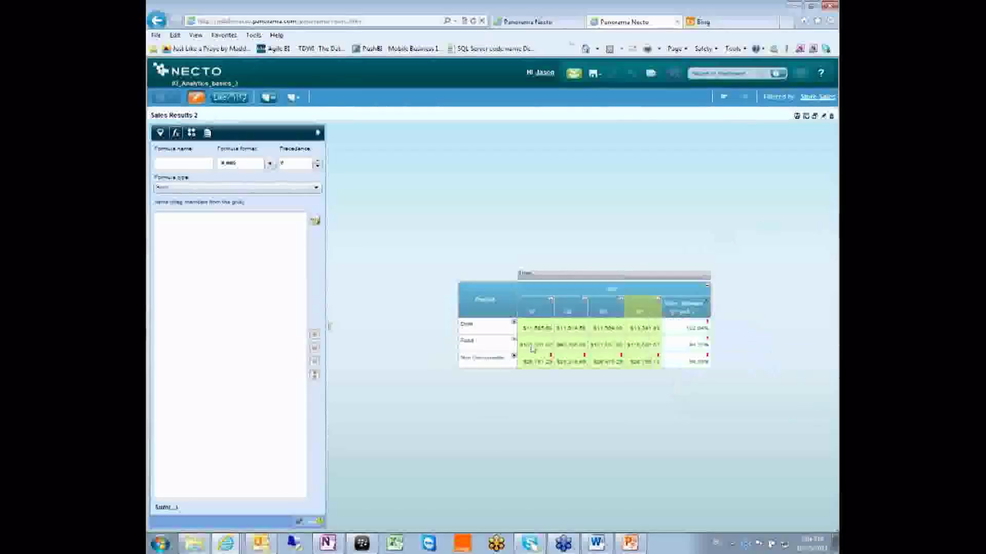
right_click(509, 368)
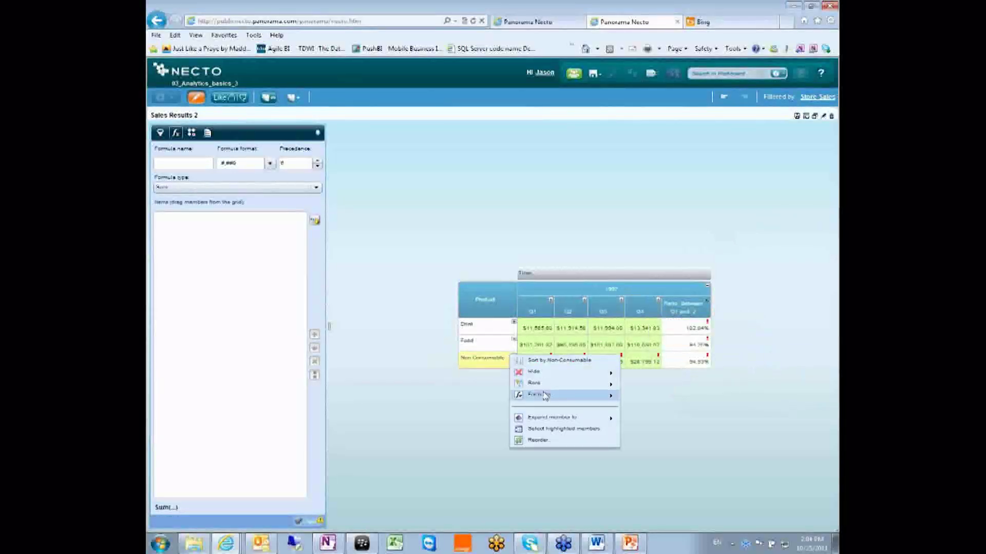
mouse_move(559, 396)
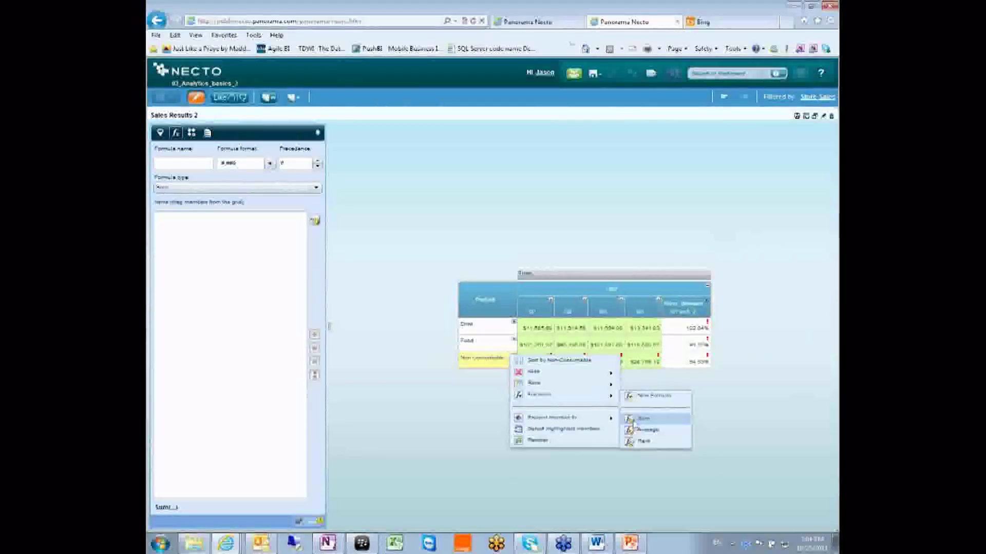
click(648, 397)
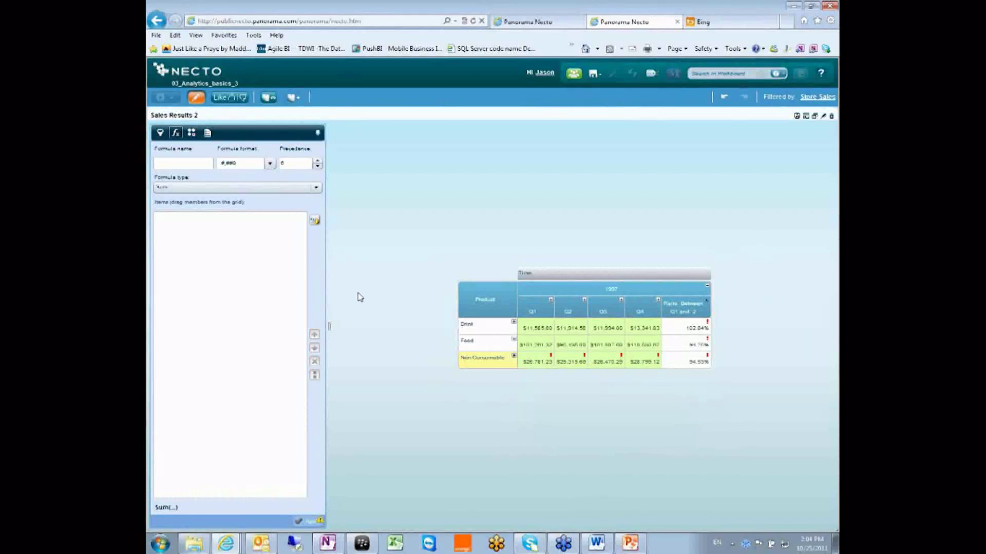
Step: Examine the available formula types in the Math, Customized, Time and Time (to time) groups without choosing one
click(225, 187)
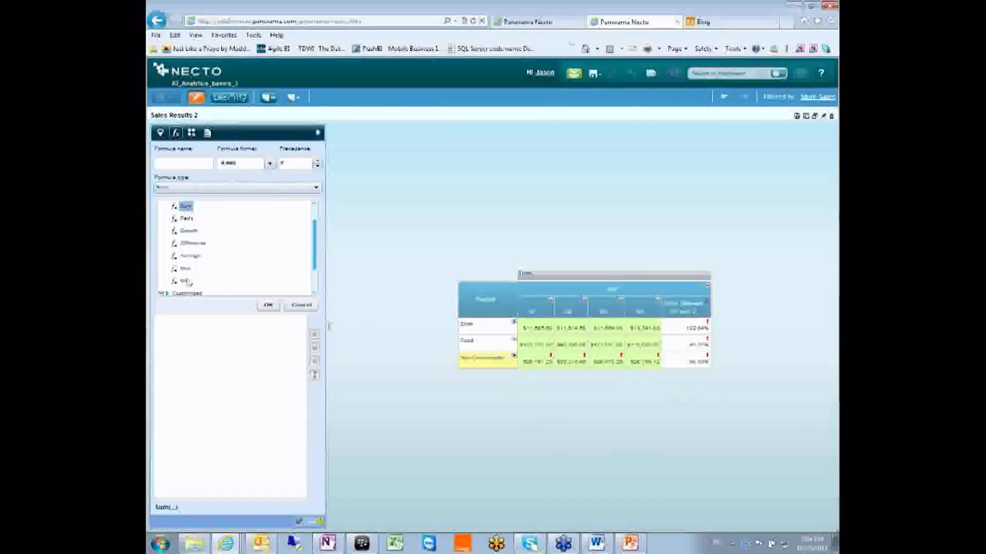
drag(315, 238, 311, 265)
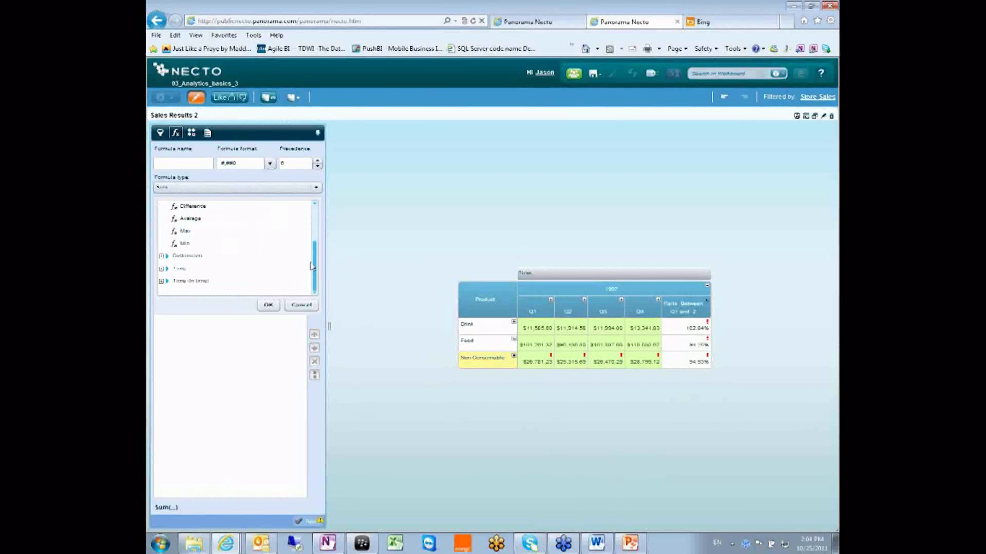
click(163, 255)
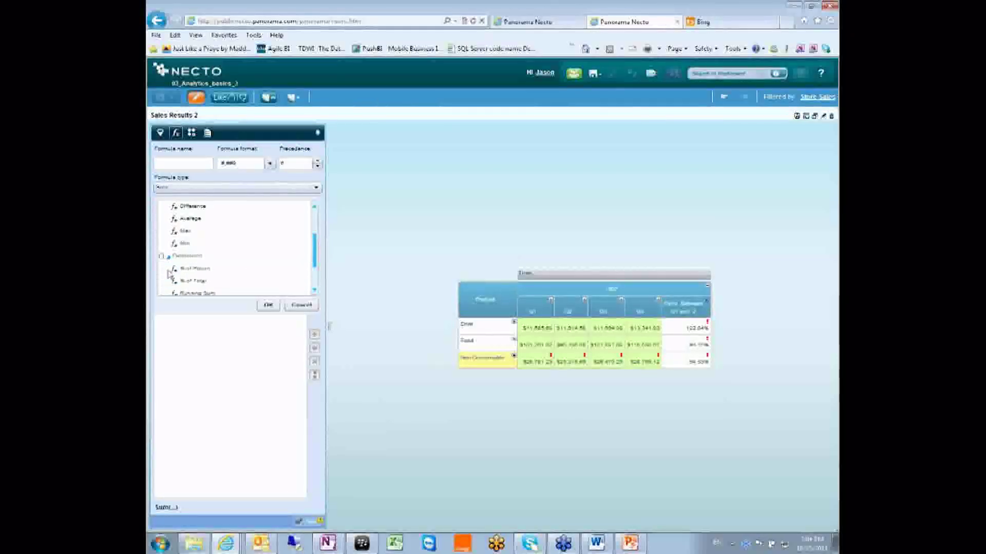
click(160, 255)
click(161, 268)
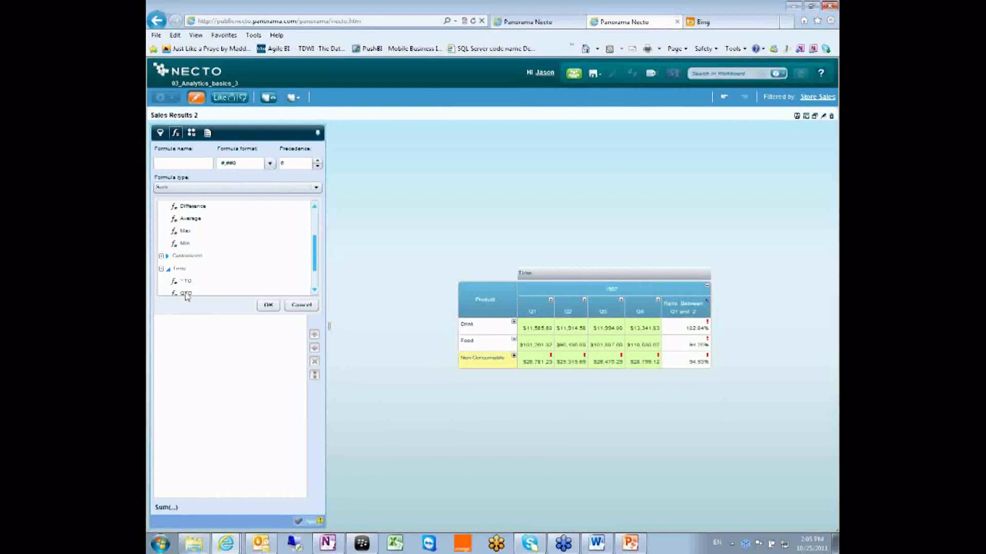
scroll(165, 234, up, 3)
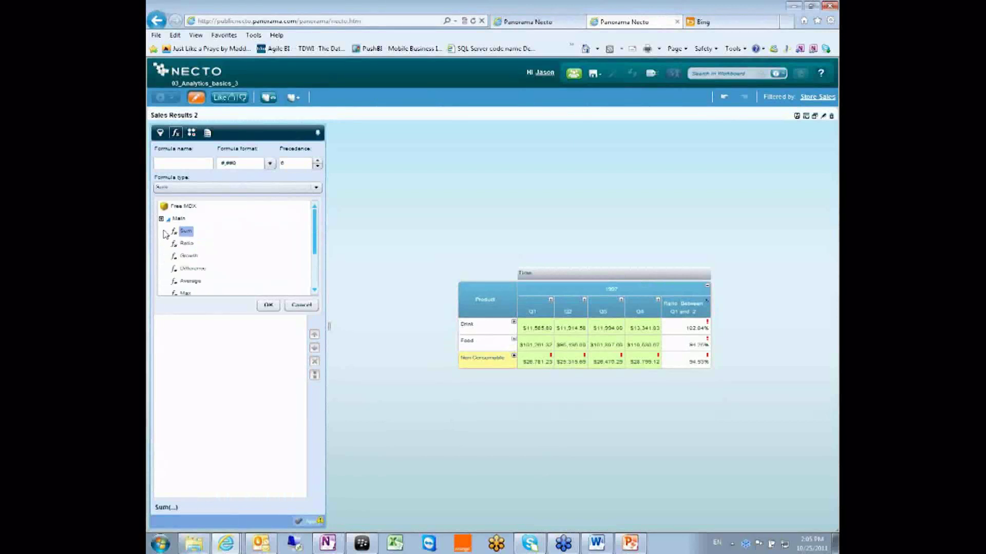
click(161, 256)
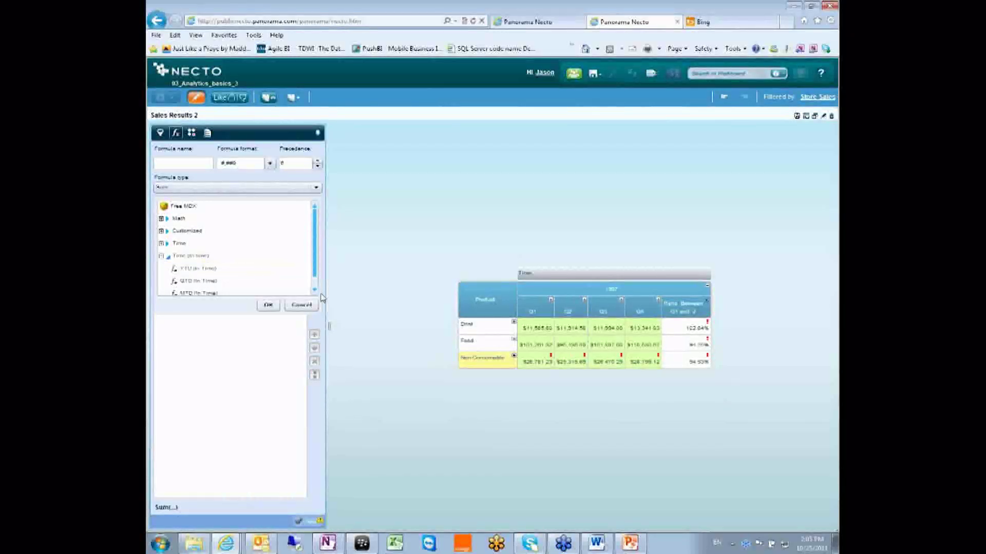
click(162, 256)
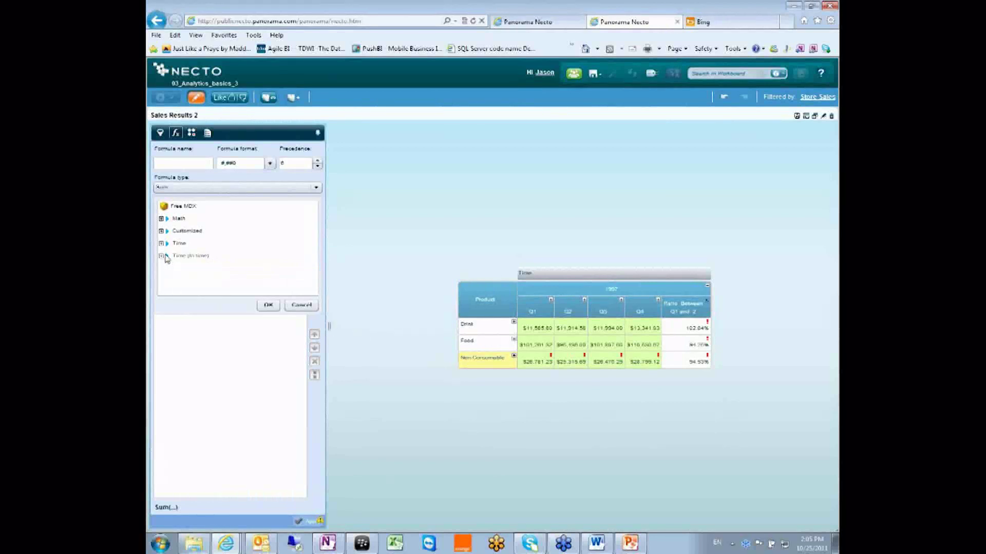
click(206, 188)
click(206, 202)
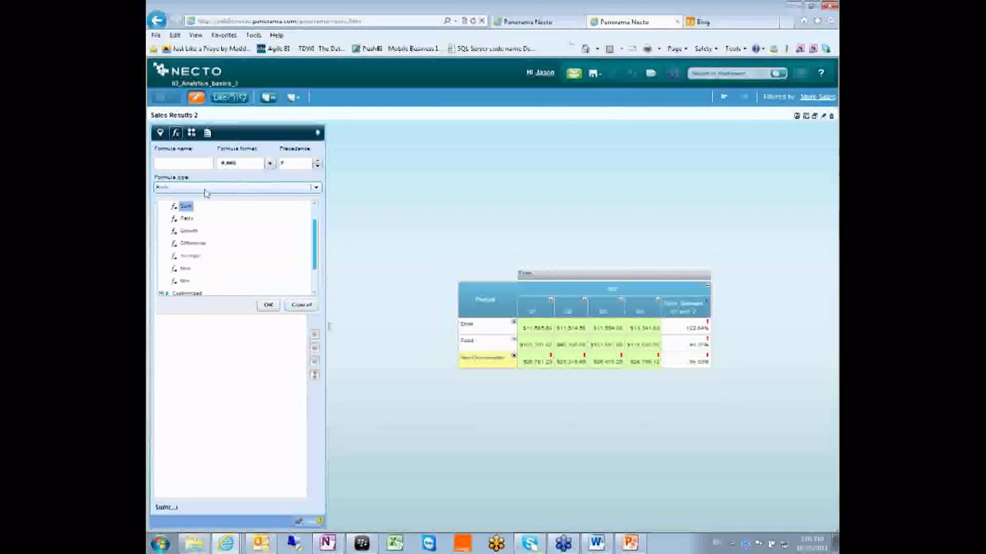
click(301, 306)
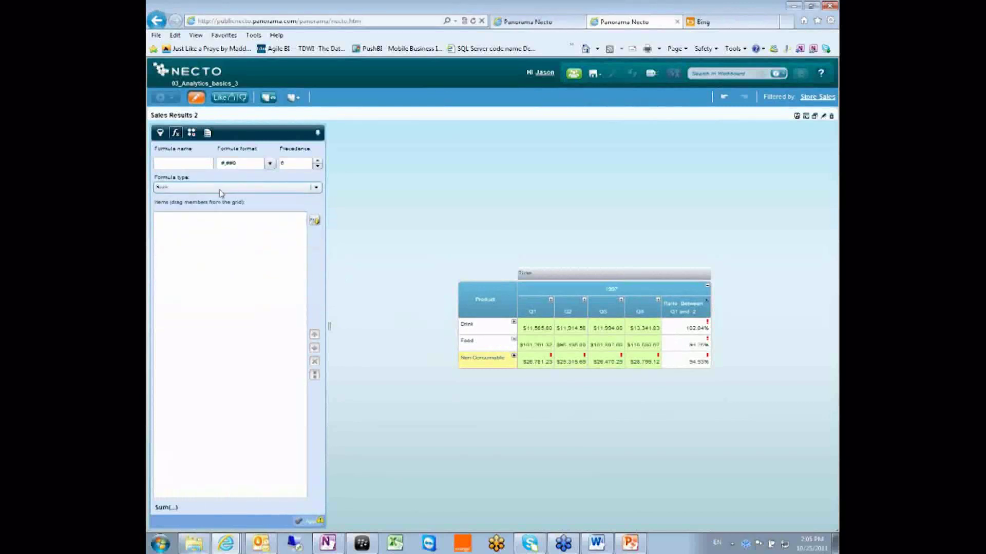
Step: Set the formula type to Free MDX
scroll(261, 246, up, 1)
click(184, 207)
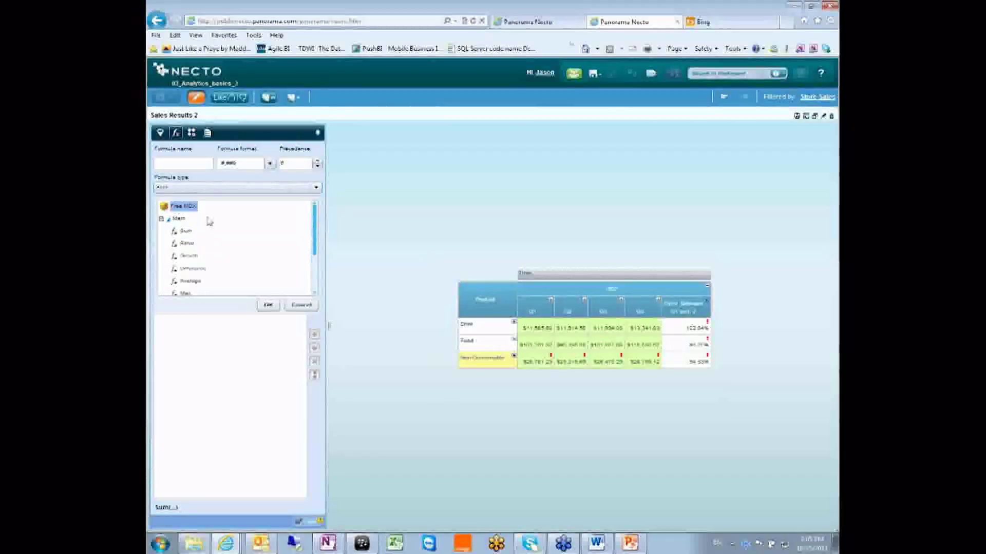
click(268, 305)
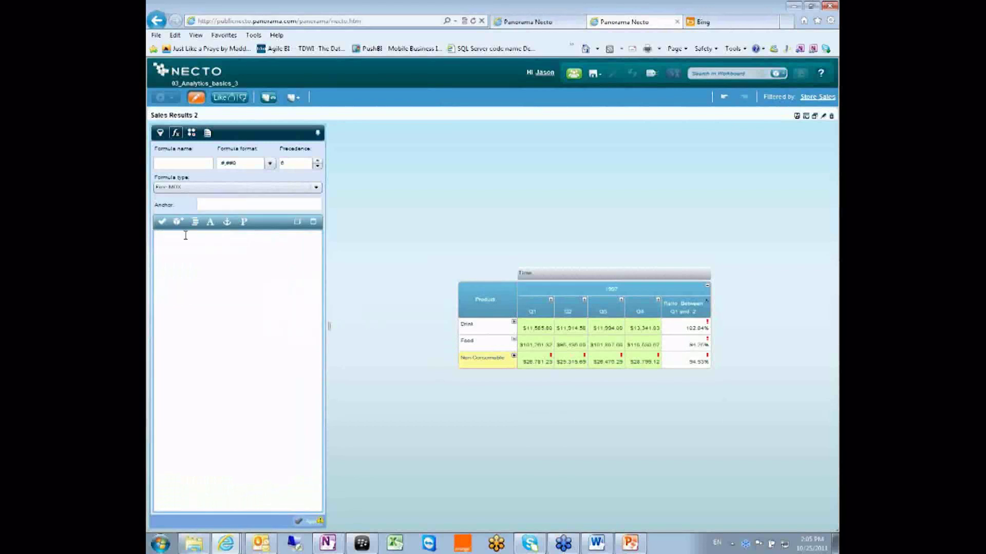
Step: Build a Sum formula over the Q1 column and convert it to a Free MDX expression
click(177, 189)
double_click(179, 219)
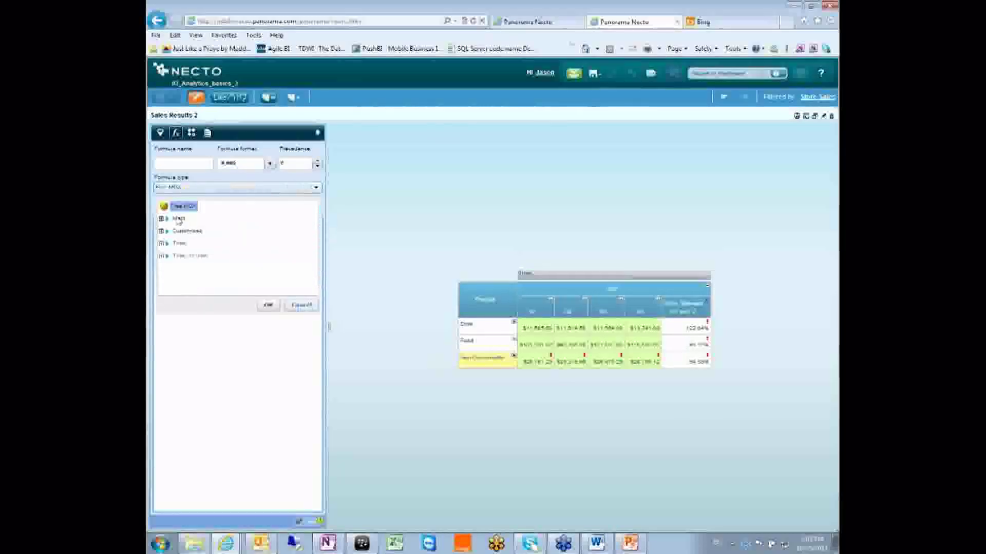
click(186, 232)
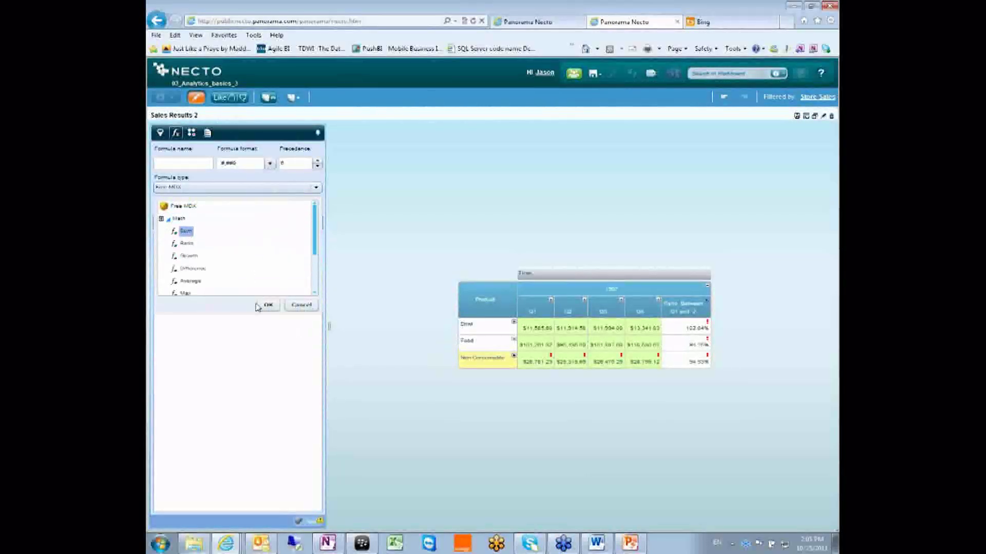
click(268, 305)
click(268, 245)
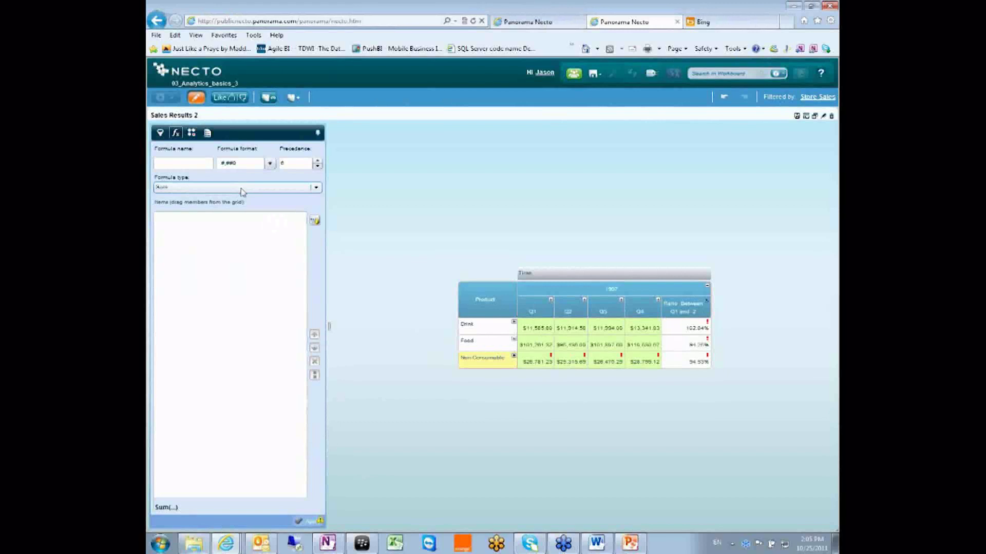
drag(533, 311, 229, 244)
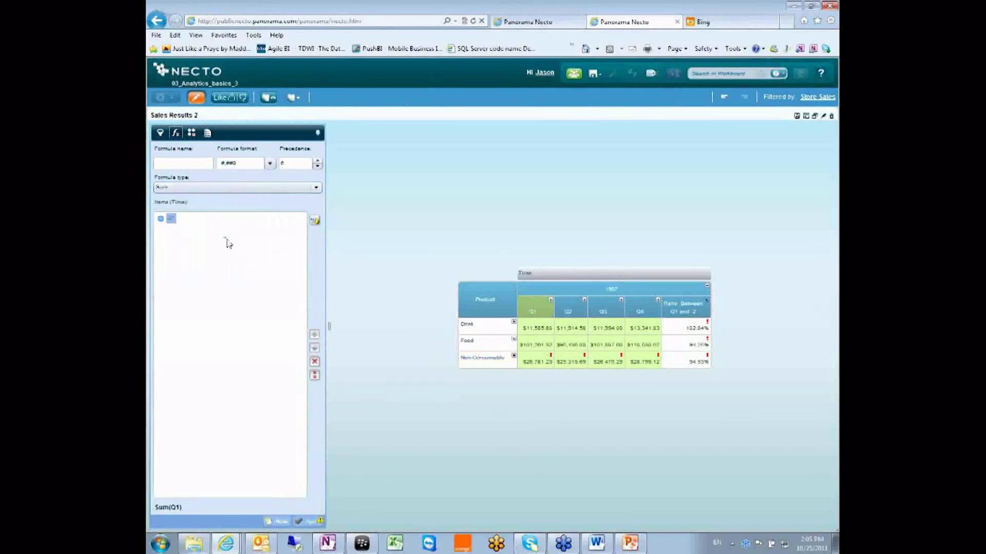
click(315, 220)
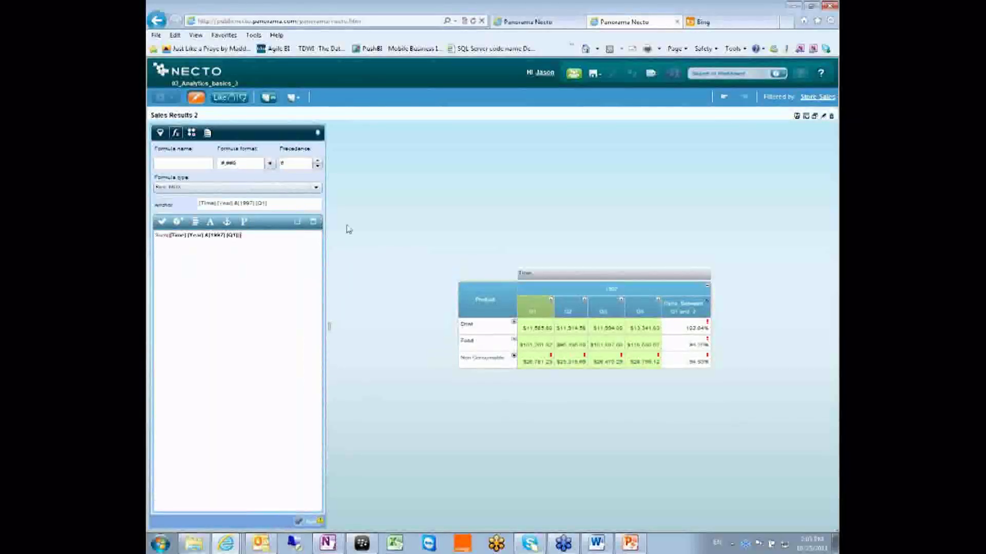
click(177, 187)
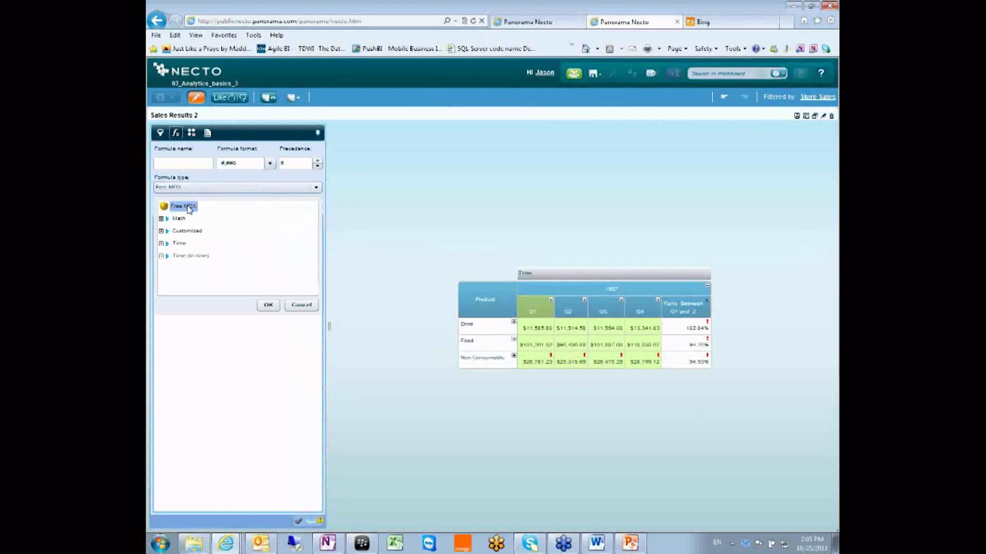
click(302, 305)
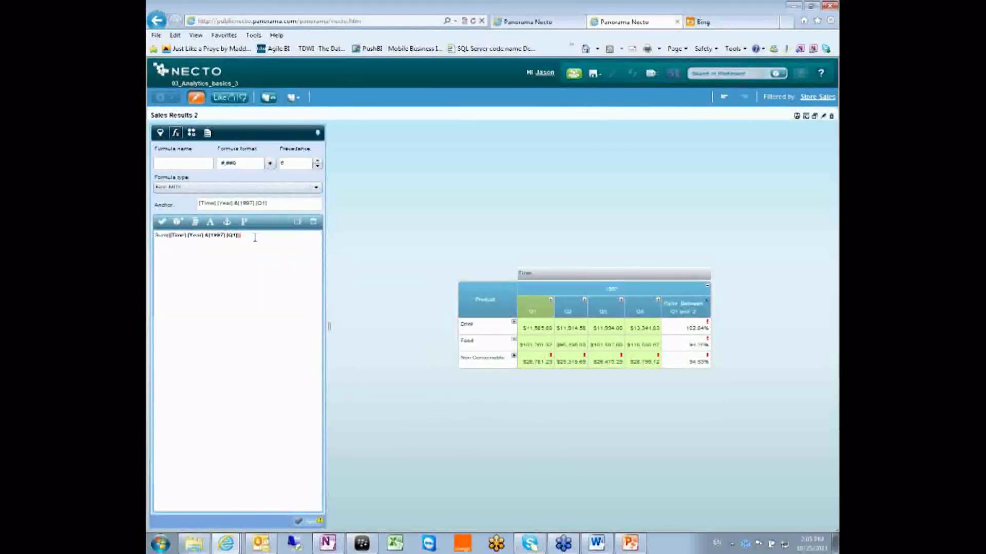
Step: Replace the 1997 Q1 member reference at the end of the MDX expression with "currentmember."
key(BackSpace)
key(BackSpace)
key(BackSpace)
key(BackSpace)
key(BackSpace)
key(BackSpace)
text(currentme)
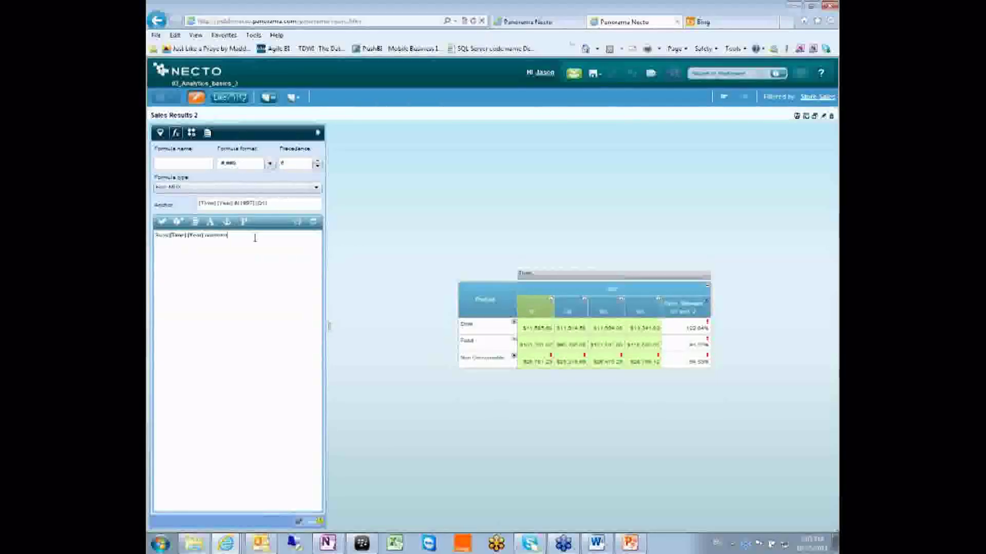
text(ber.)
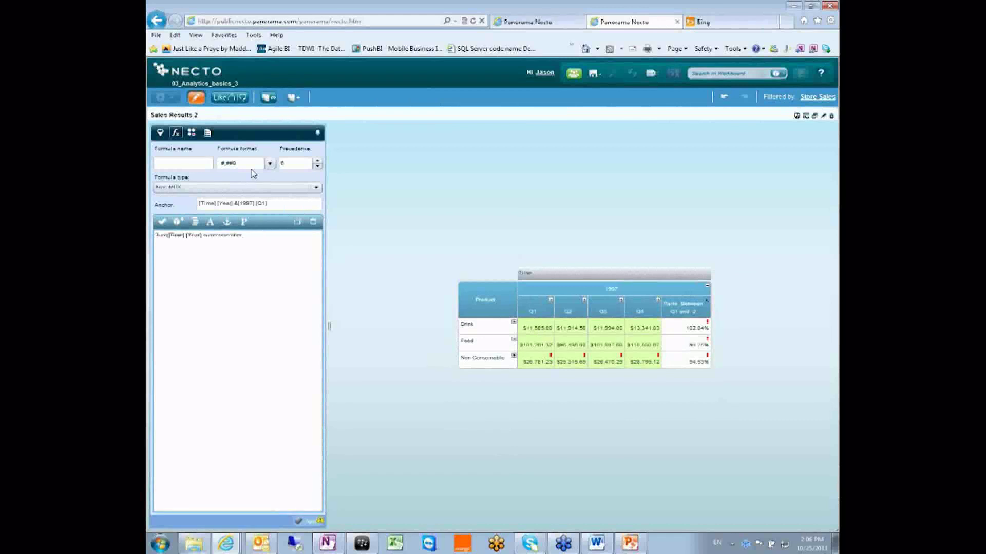
Step: Insert the Measures caption placeholder at the end of the MDX expression and add the closing parenthesis
click(188, 224)
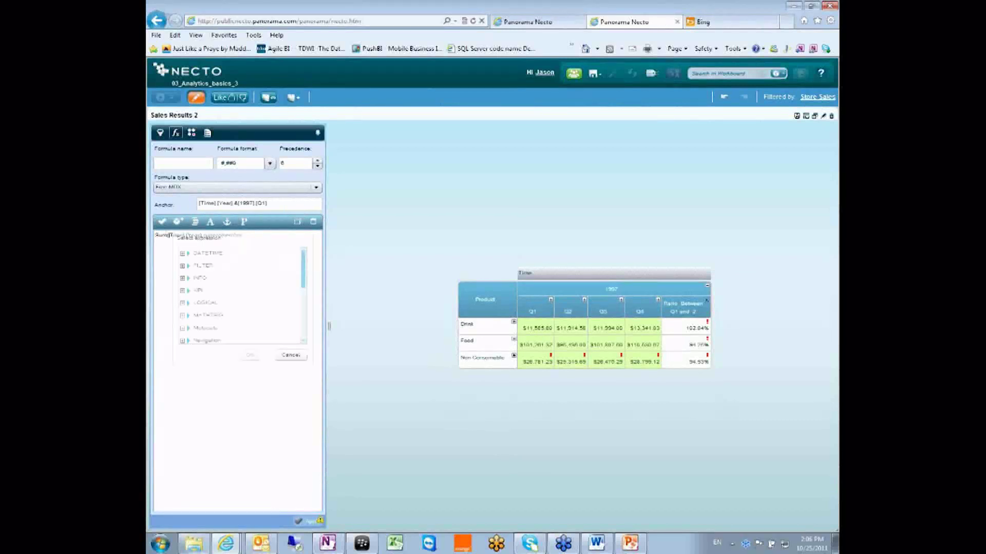
click(241, 224)
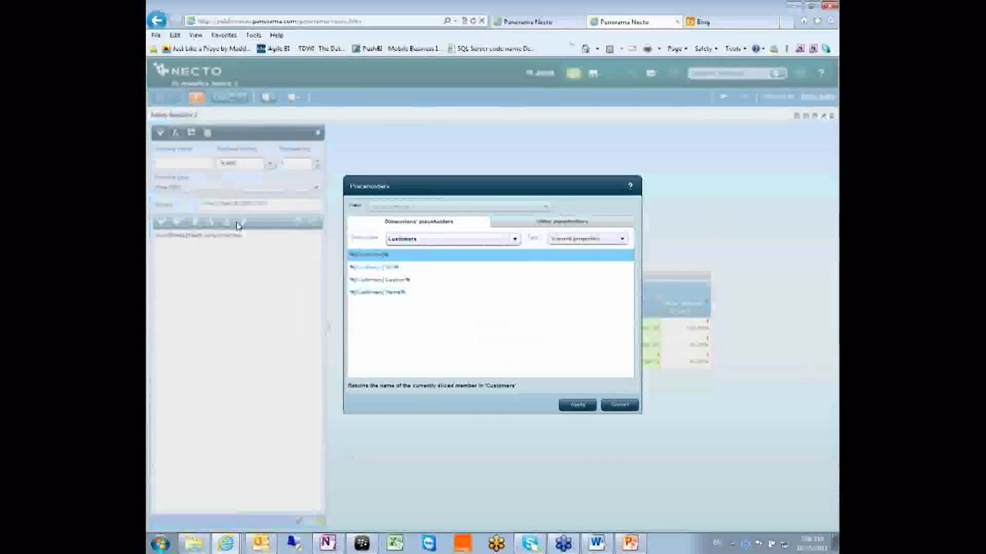
click(416, 240)
scroll(431, 328, down, 2)
click(411, 352)
click(467, 375)
click(390, 280)
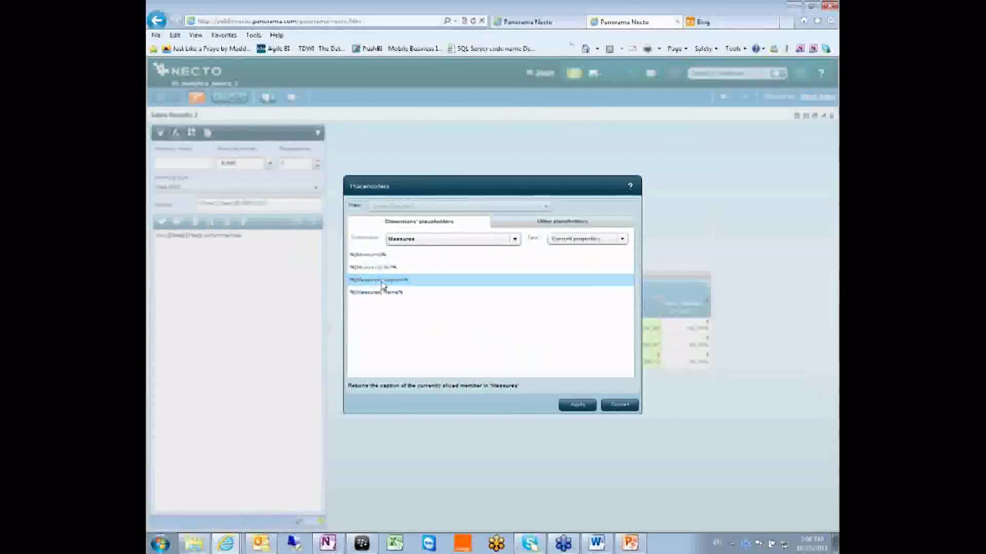
click(577, 405)
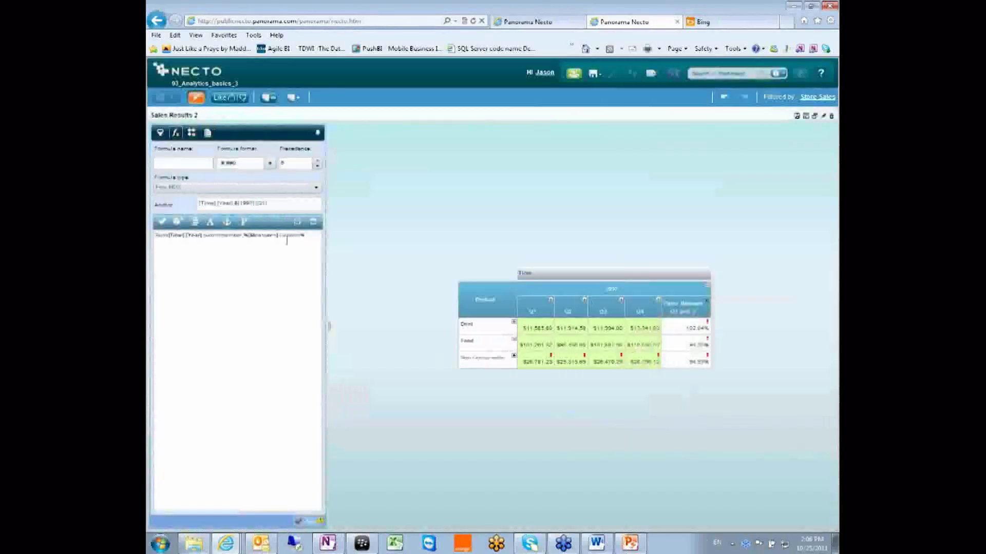
text())
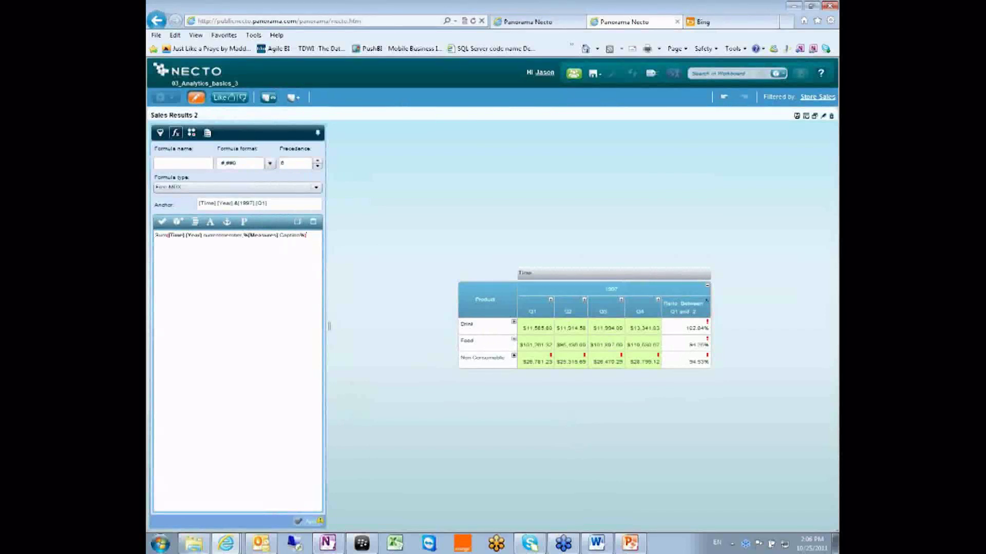
key(BackSpace)
key(BackSpace)
text(%))
Step: Replace the whole expression with [Measures].[Store Sales] multiplied by a number, and run the formula check
key(shift+Home)
key(BackSpace)
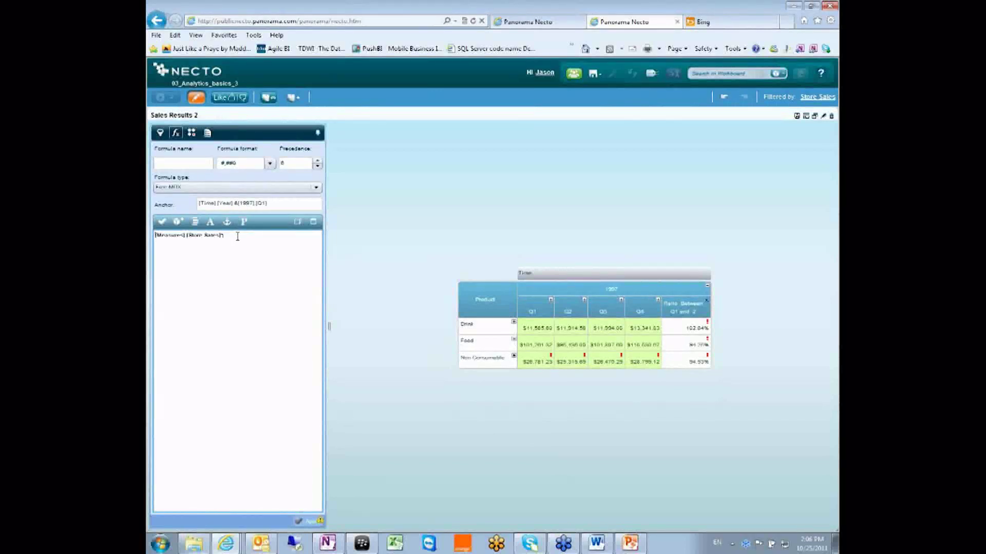
text(*)
click(161, 222)
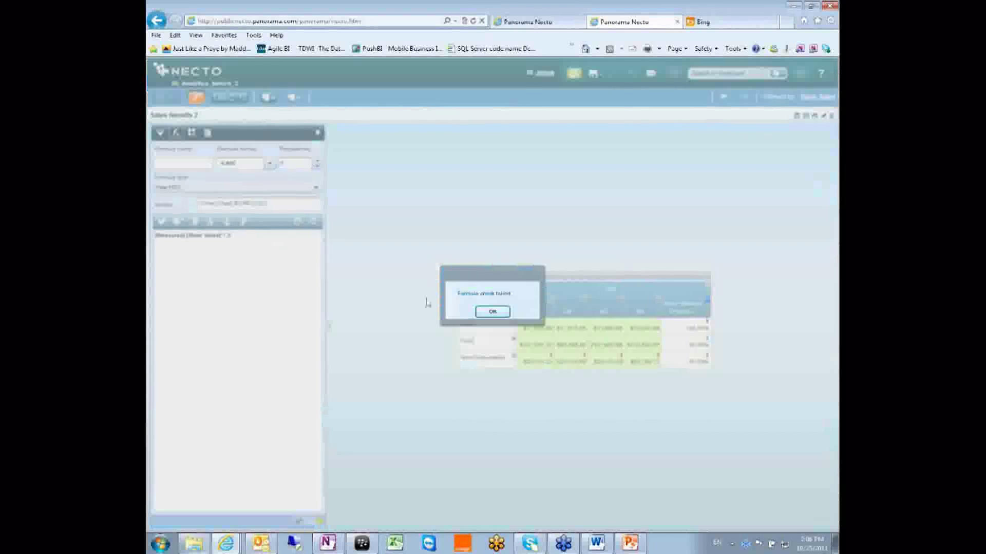
click(492, 312)
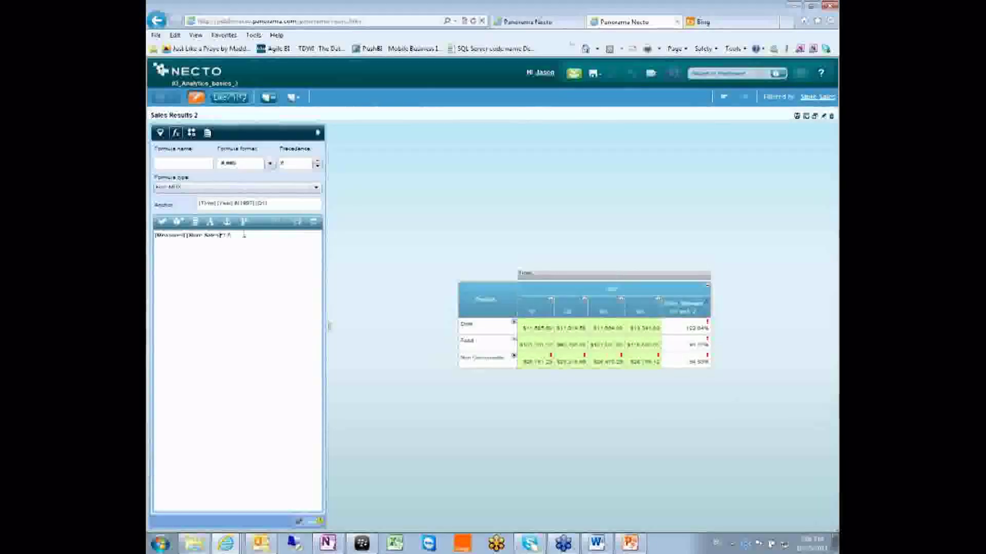
Step: Remove the multiplication so that only [Measures].[Store Sales] remains, and check the formula again
drag(232, 235, 222, 236)
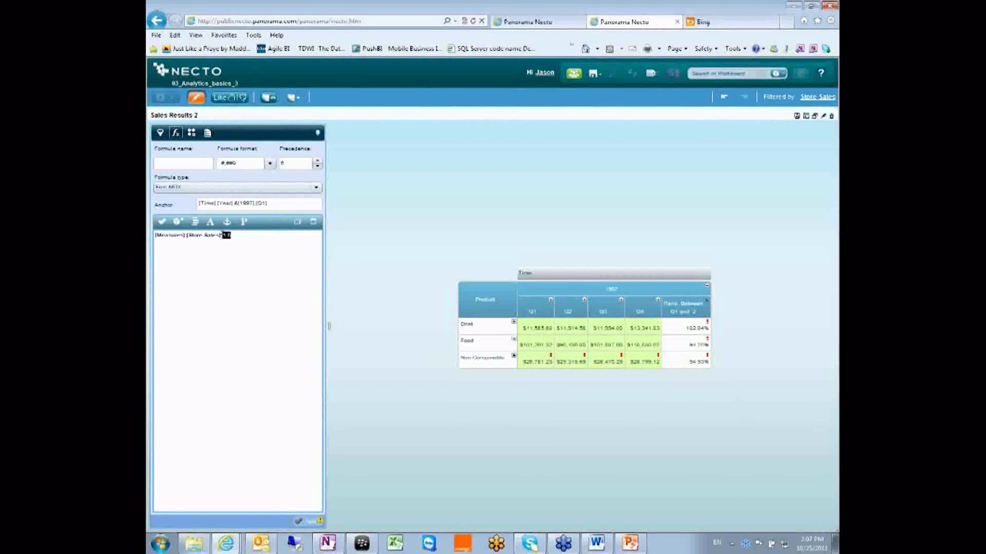
key(Delete)
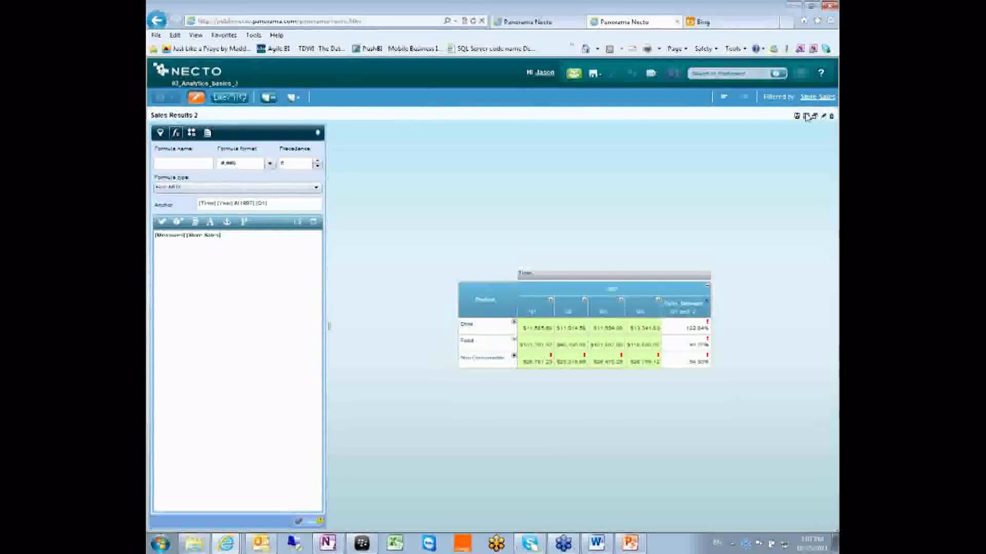
click(162, 223)
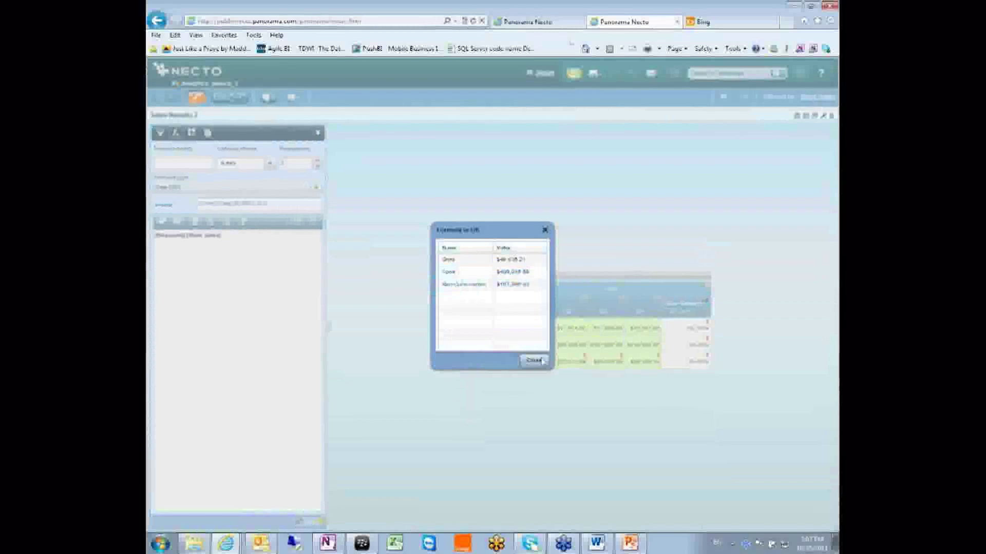
Step: Multiply the [Measures].[Store Sales] expression by 1.5 and run the formula check
click(534, 360)
text(* 1.1)
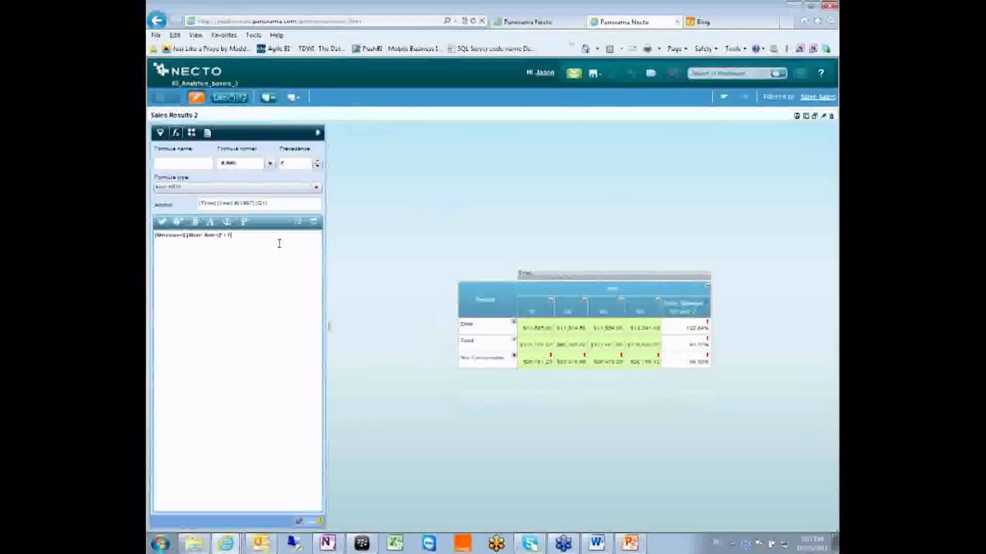
click(162, 222)
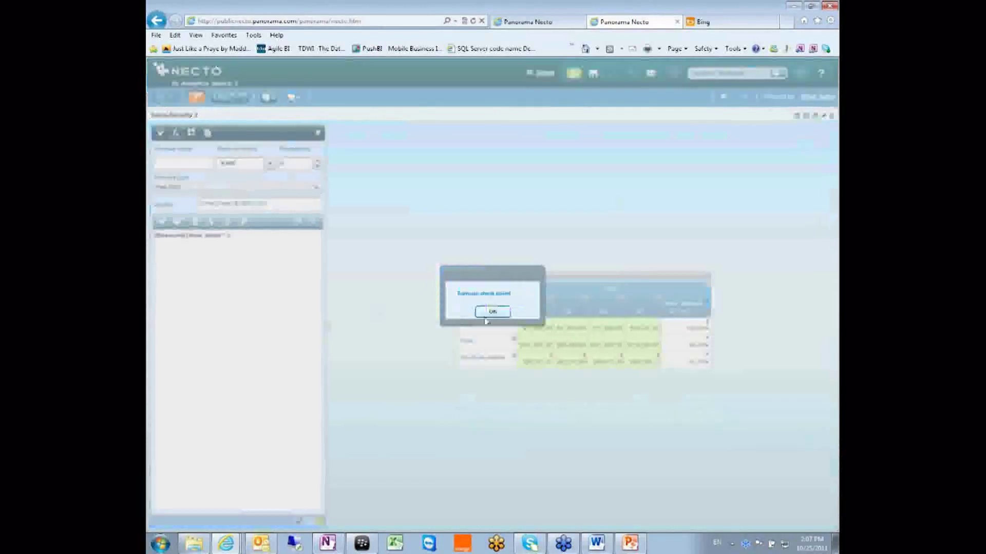
click(492, 323)
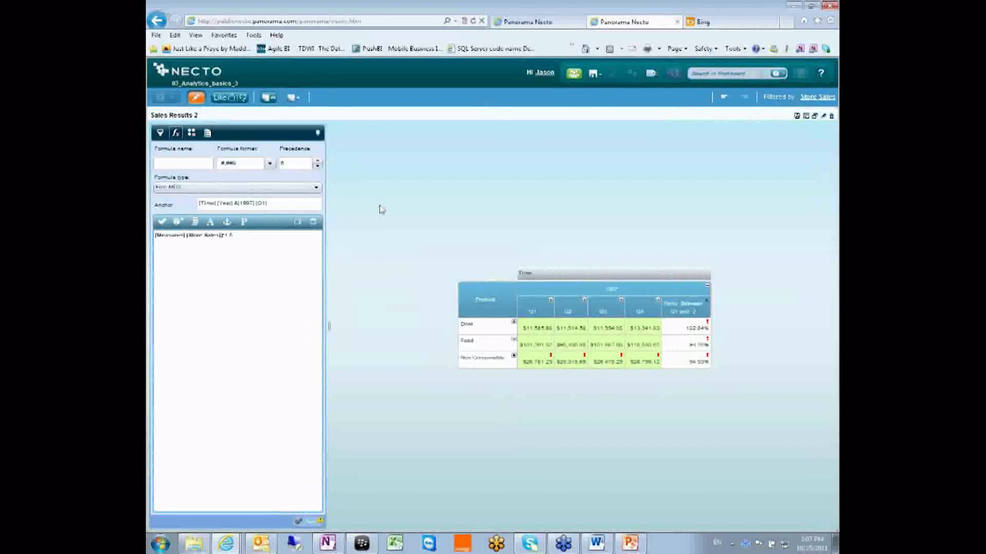
Step: Try wrapping the Store Sales expression in a Sum over [Time].[Year].currentmember, and check the formula
text(um()
drag(534, 308, 169, 235)
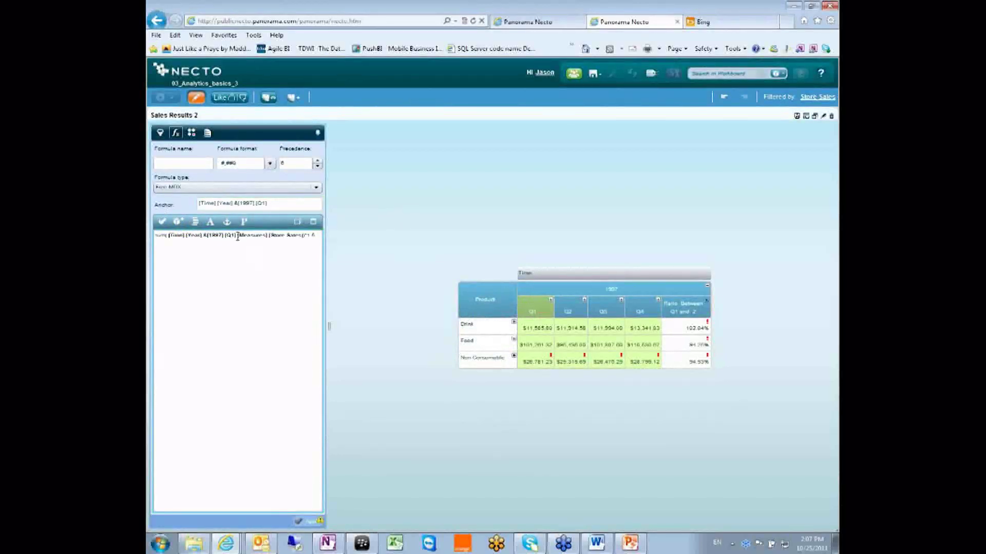
drag(208, 235, 237, 236)
text(currentmember,)
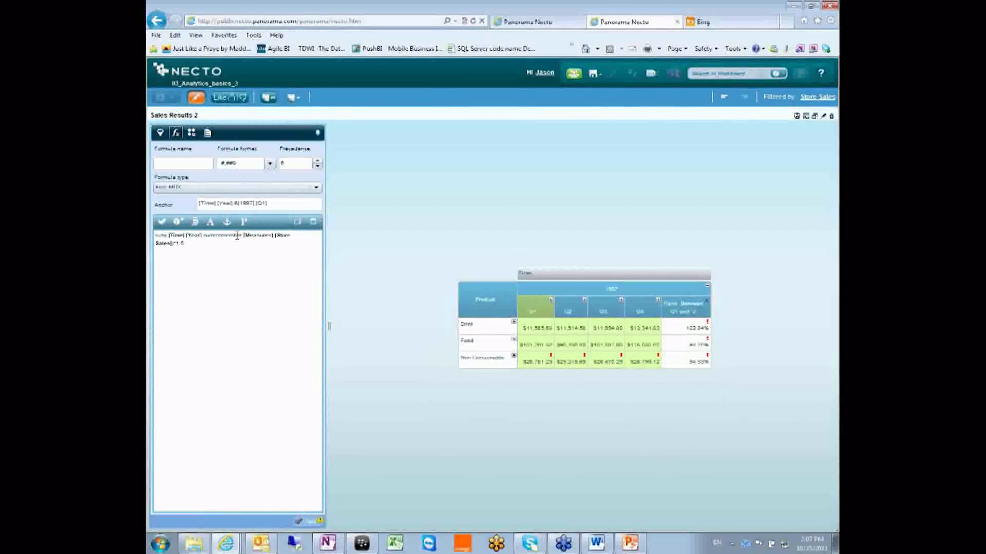
click(162, 221)
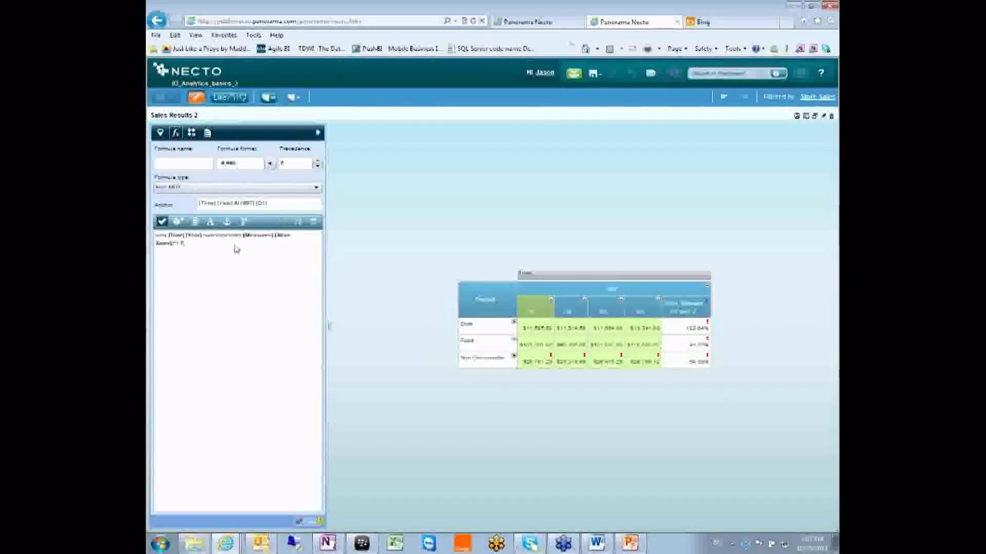
click(493, 312)
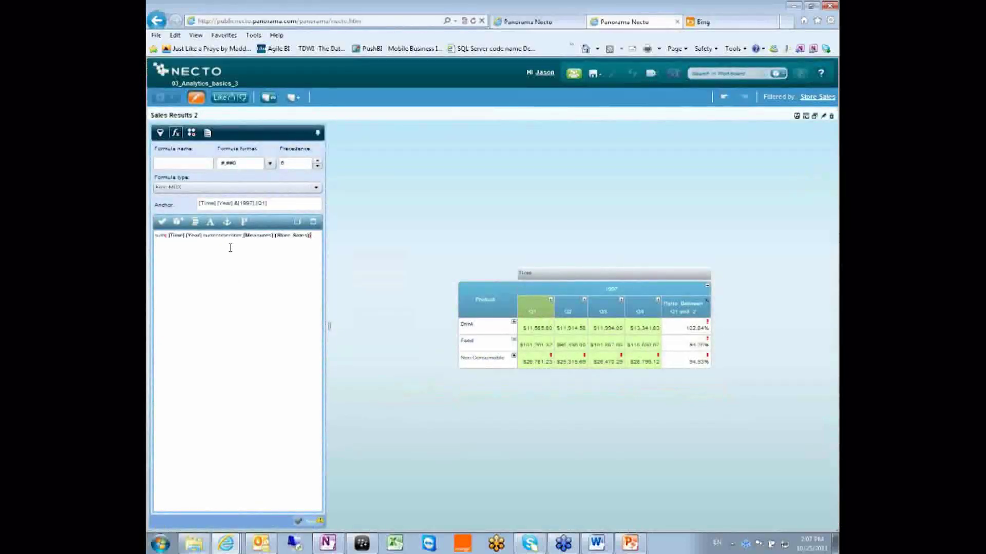
Step: Remove the Sum and Time current-member part so only [Measures].[Store Sales] remains, and check the formula
drag(243, 235, 154, 235)
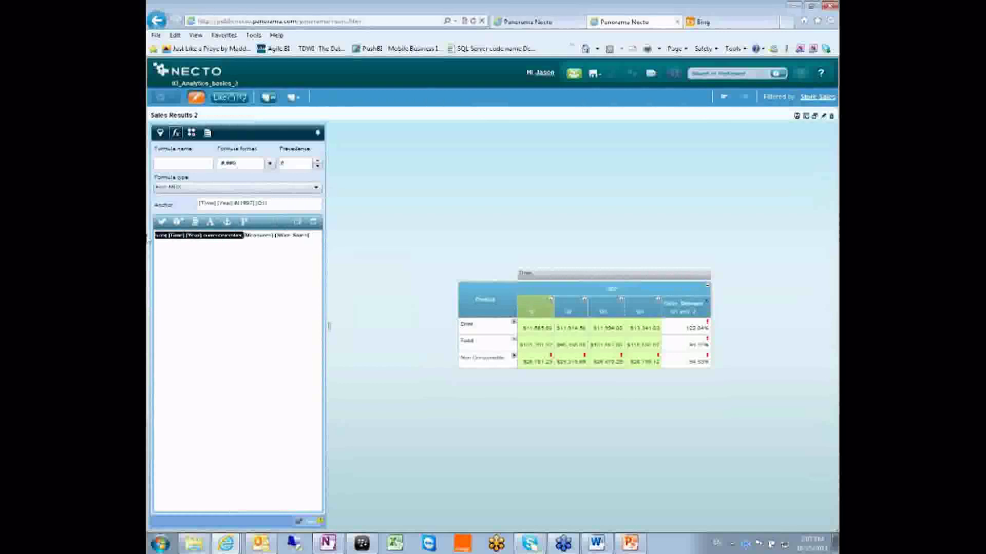
key(Delete)
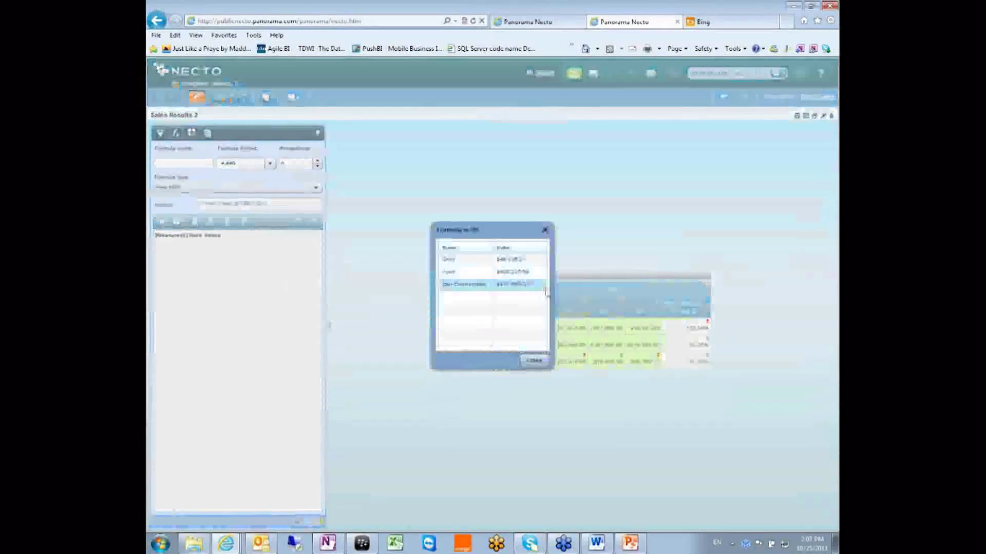
click(537, 361)
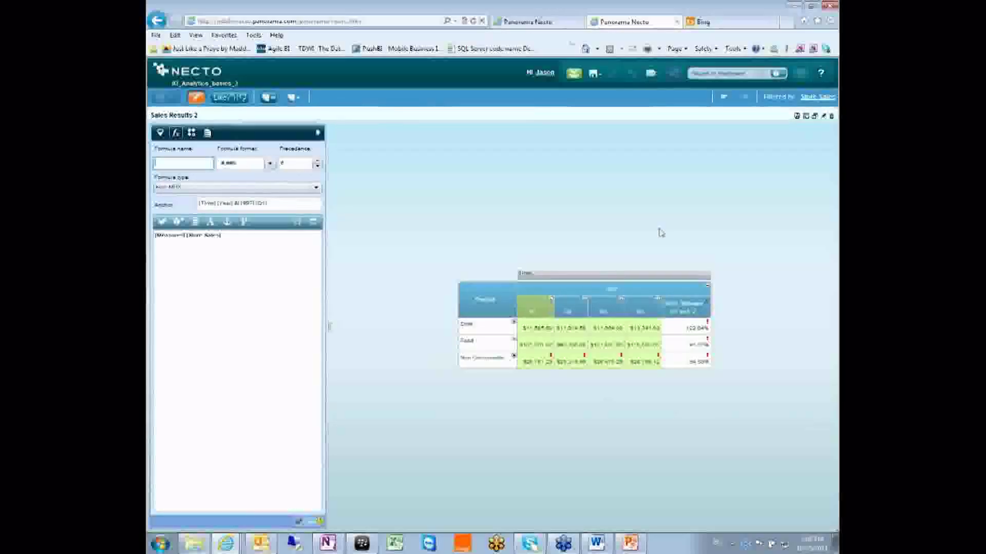
Step: Name the formula Store Sales and try to apply it to the table
text(Ble)
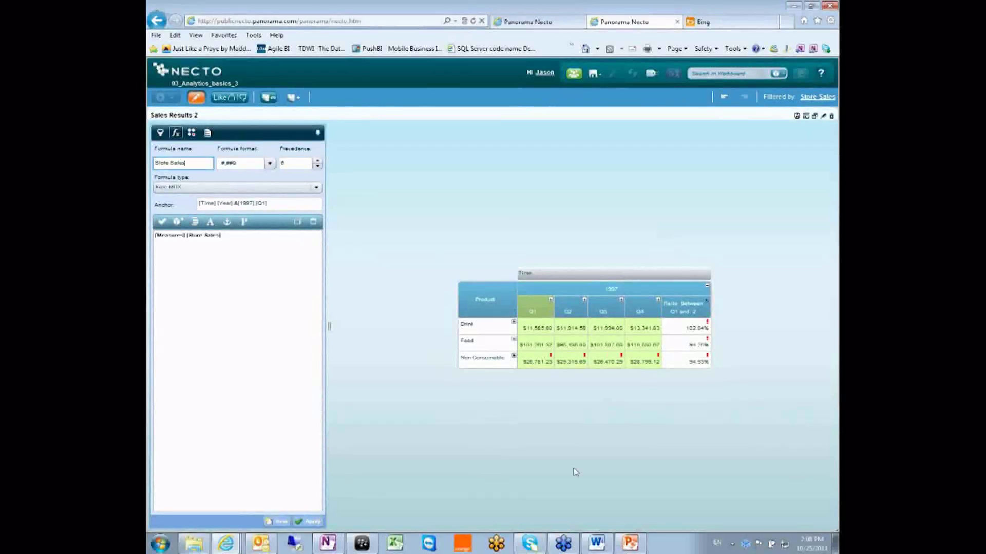
click(308, 521)
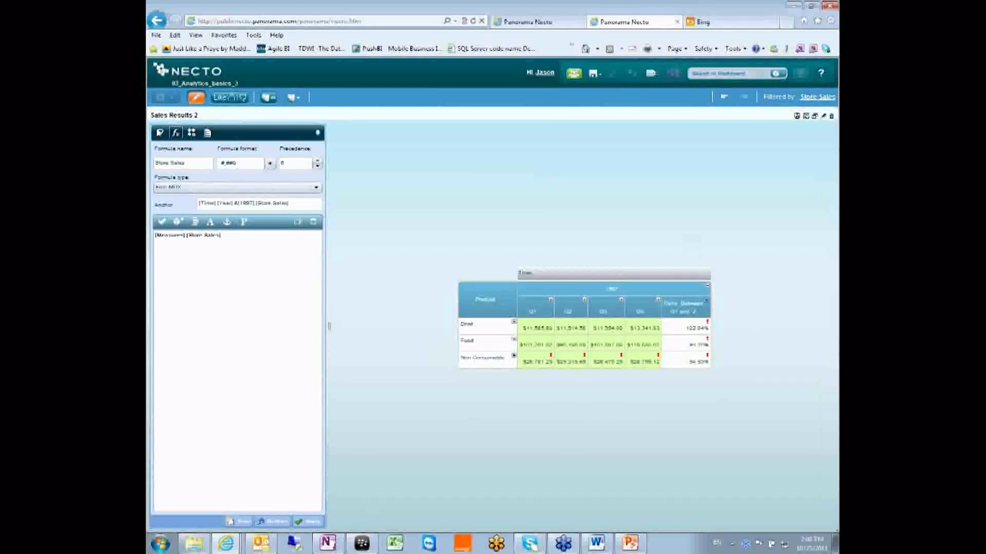
click(484, 319)
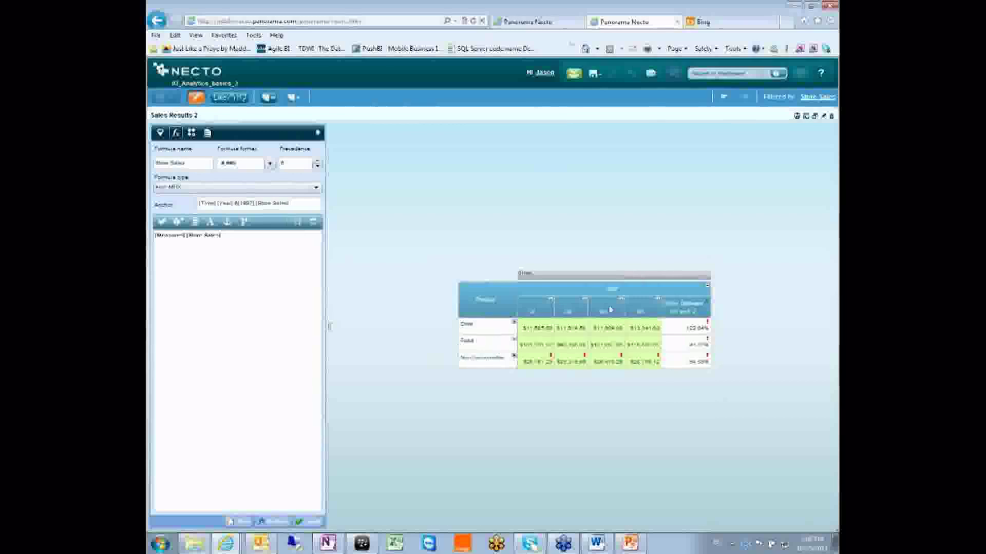
Step: Replace the Time dimension on the table's columns with Measures
right_click(537, 275)
mouse_move(570, 284)
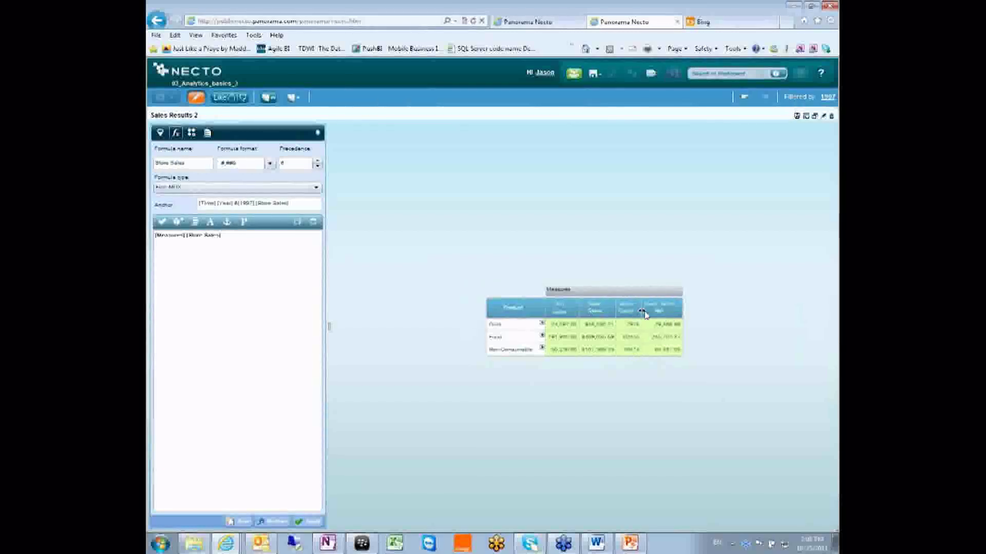
Step: Create a new Sum formula from the Store Sales Net measure and convert it to a Free MDX expression
mouse_move(678, 317)
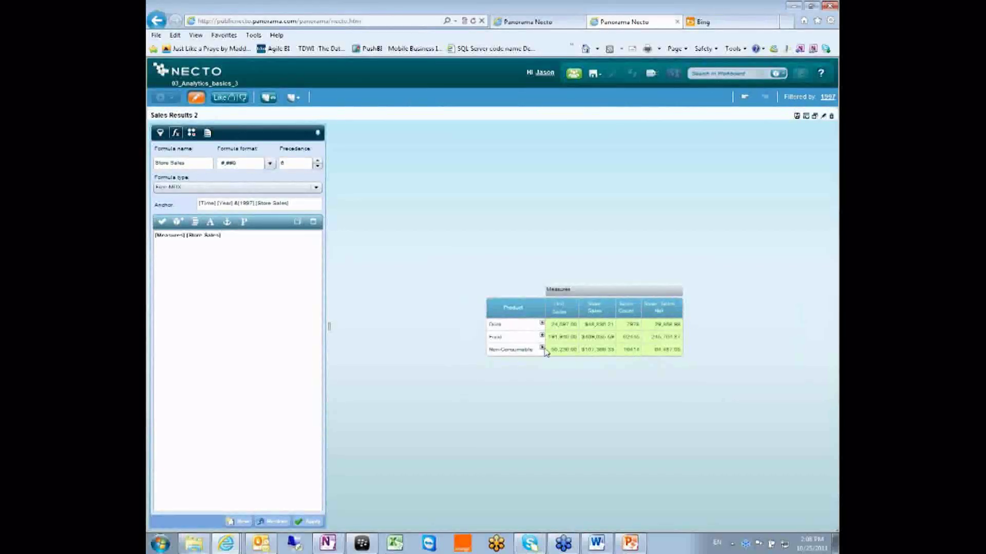
right_click(680, 319)
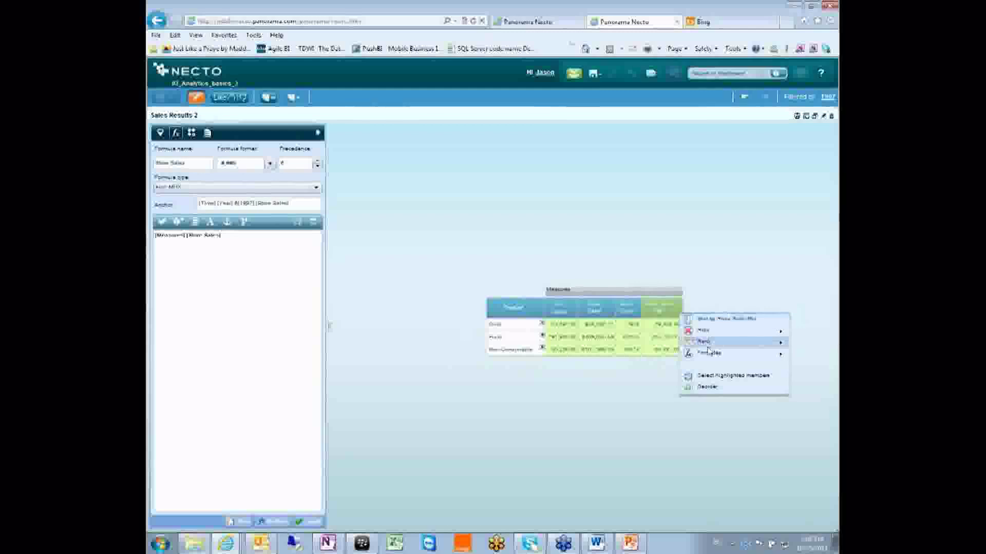
mouse_move(733, 355)
click(642, 354)
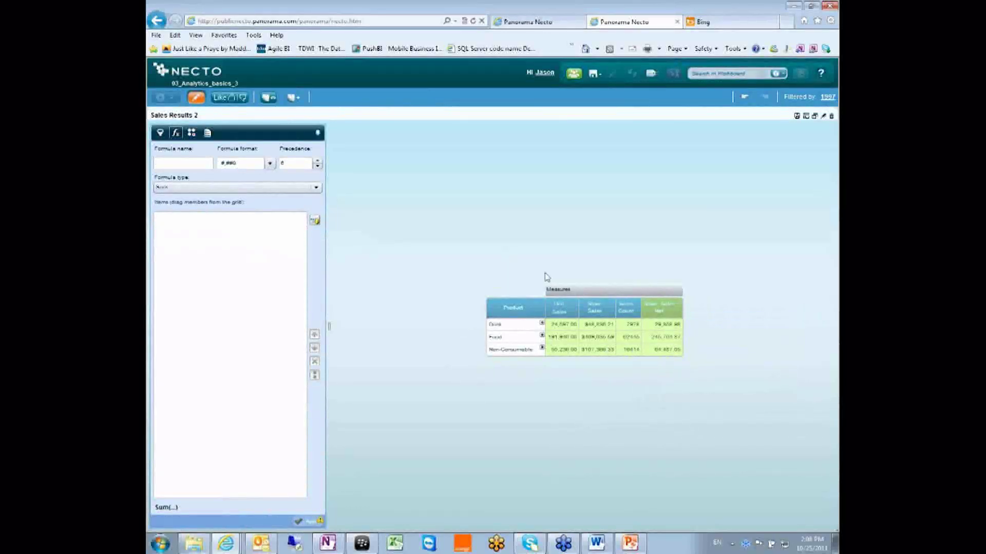
drag(665, 311, 214, 244)
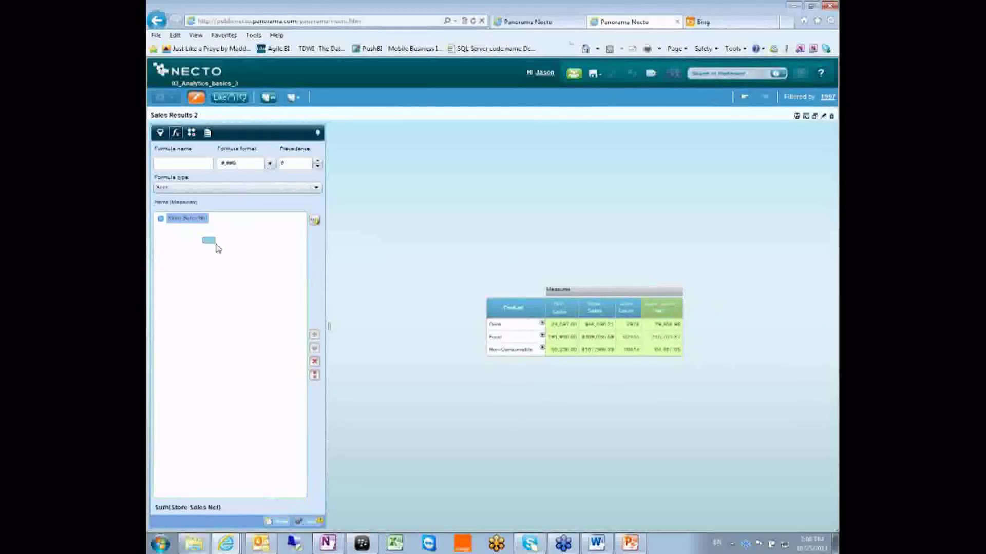
click(314, 220)
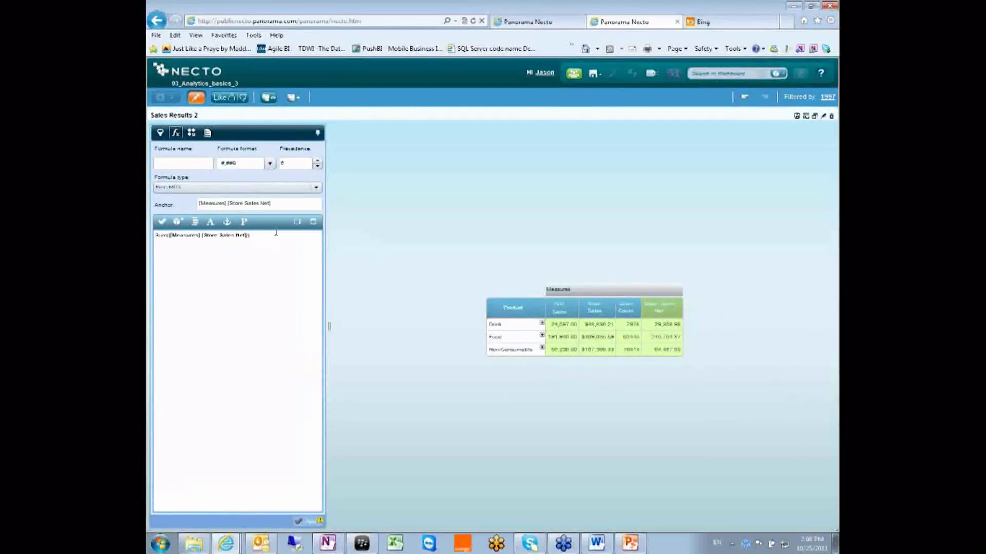
Step: Multiply the Store Sales Net sum expression by 1.5 and run the formula check
text(*1.6)
click(161, 221)
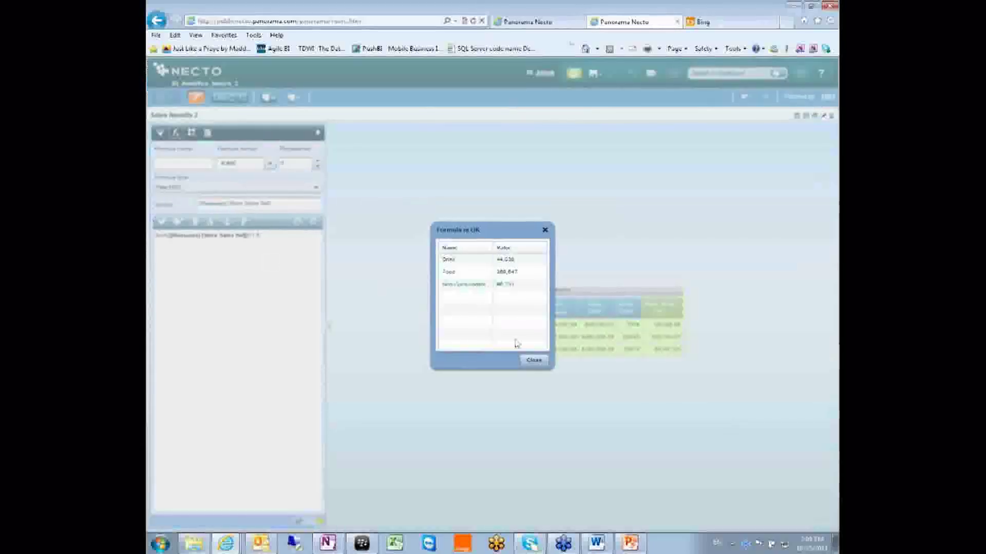
click(534, 360)
Step: Name the formula "Store Sales net New" and apply it to the table
click(179, 163)
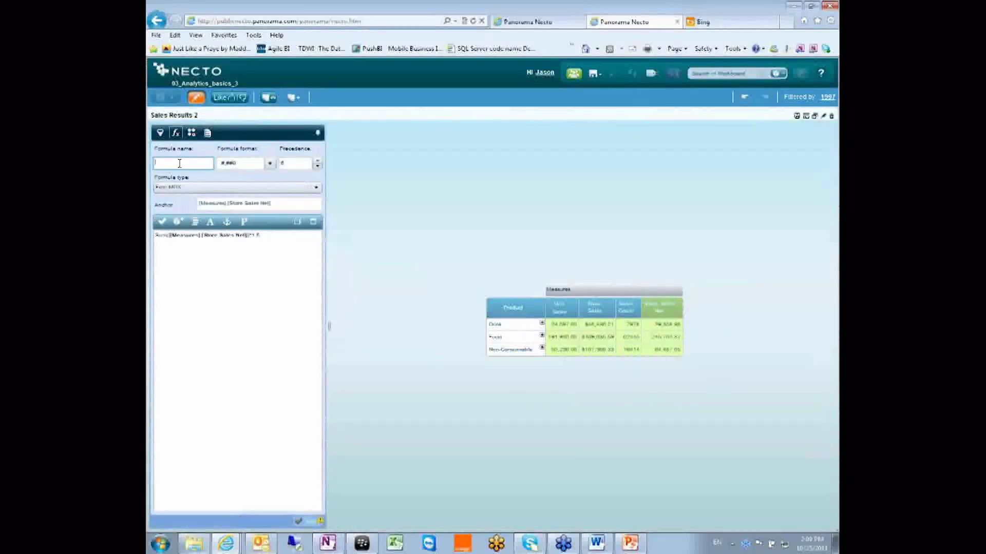
text(Store )
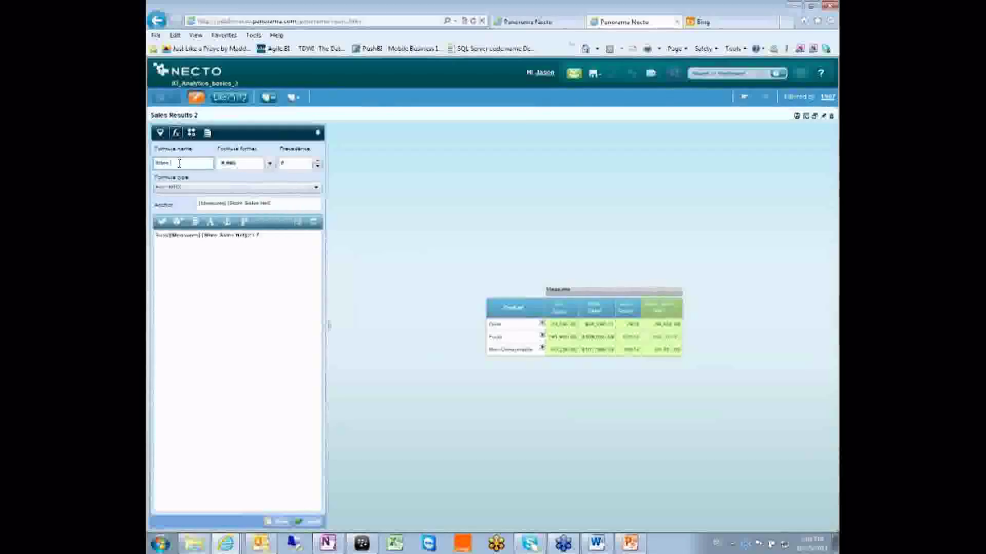
text(Netes)
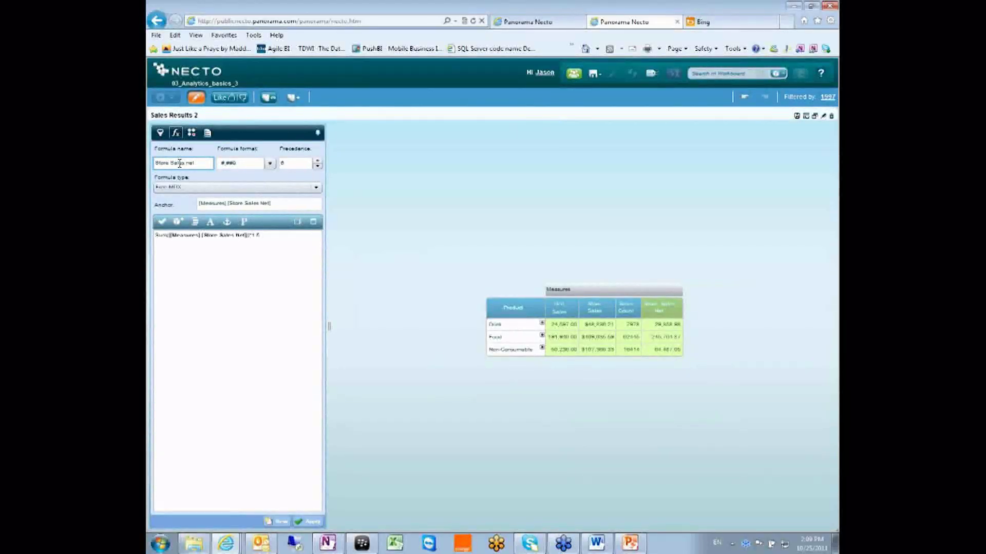
text(Net)
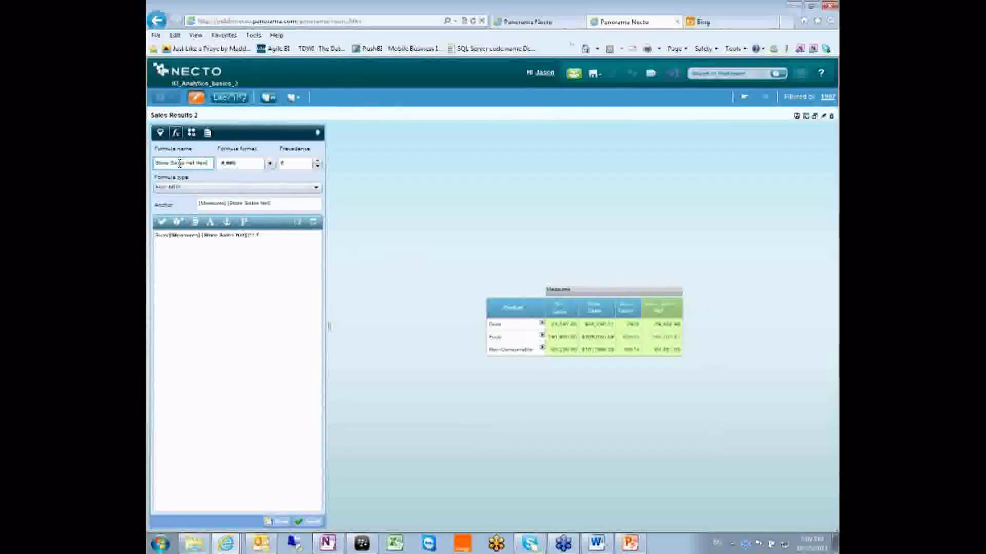
click(314, 523)
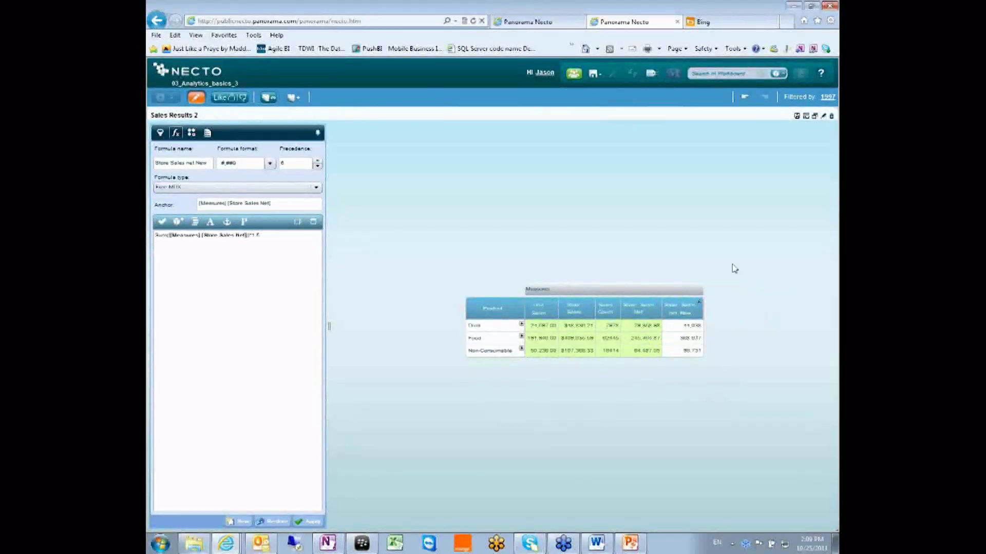
drag(272, 240, 155, 238)
click(244, 266)
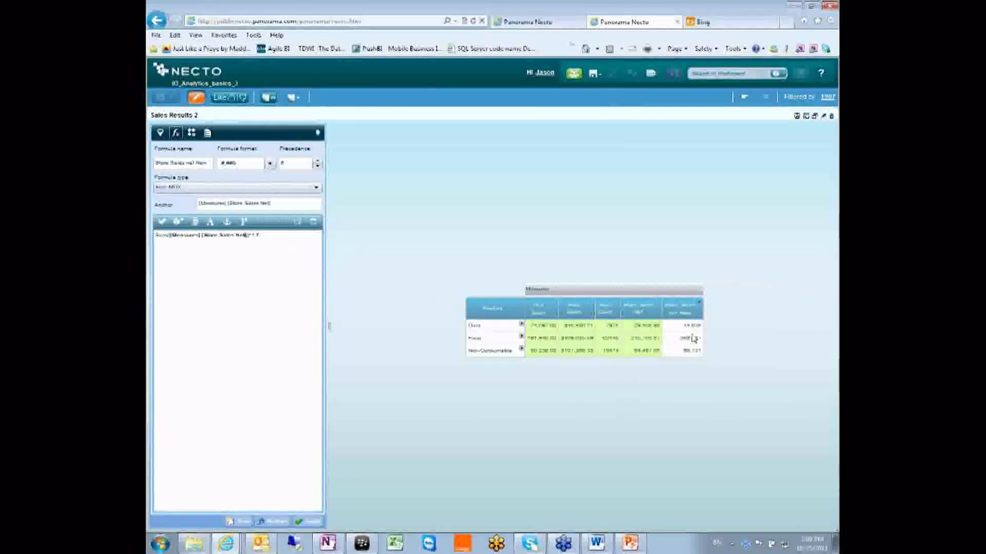
Step: Open the Parameters Designer from the formula editor and make the new parameter a Numeric Range
click(245, 223)
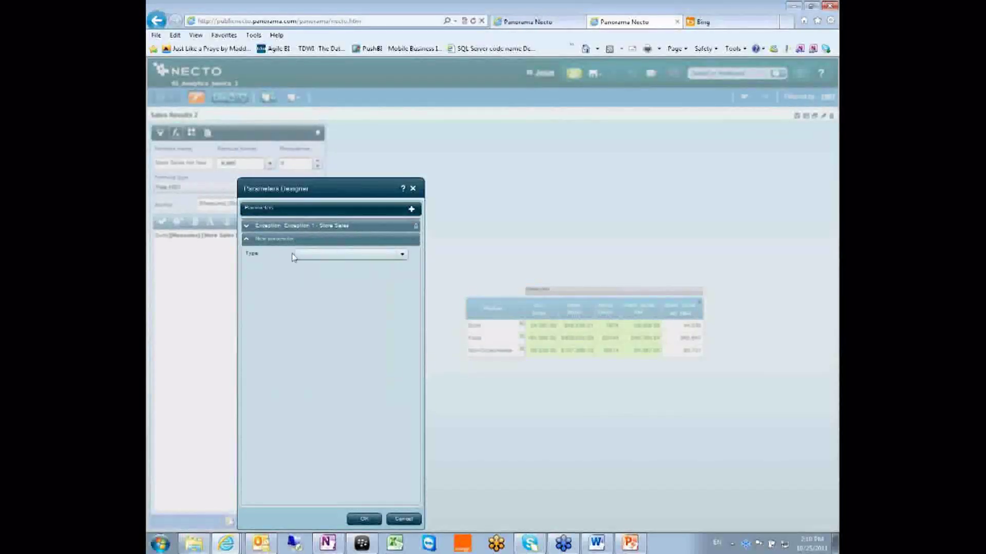
click(402, 255)
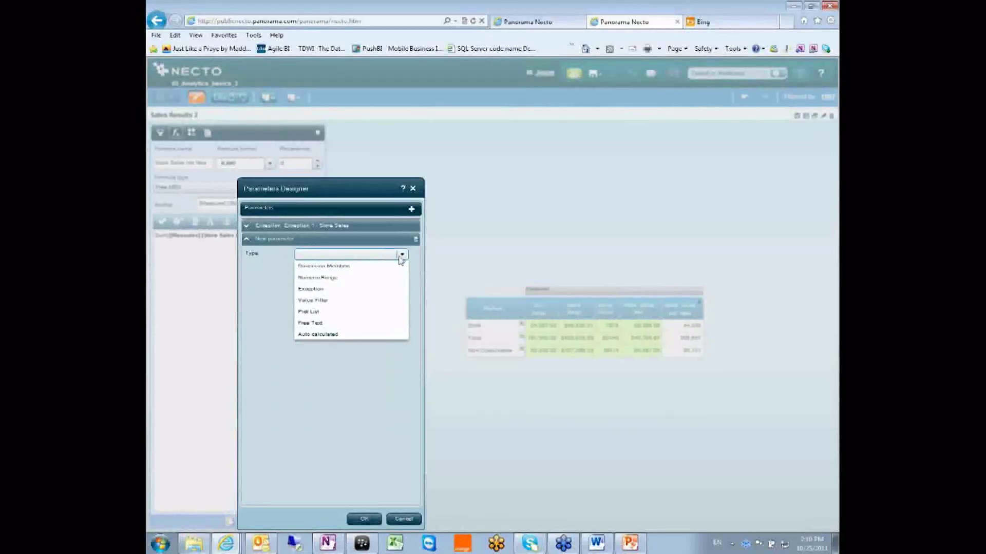
click(325, 278)
click(325, 285)
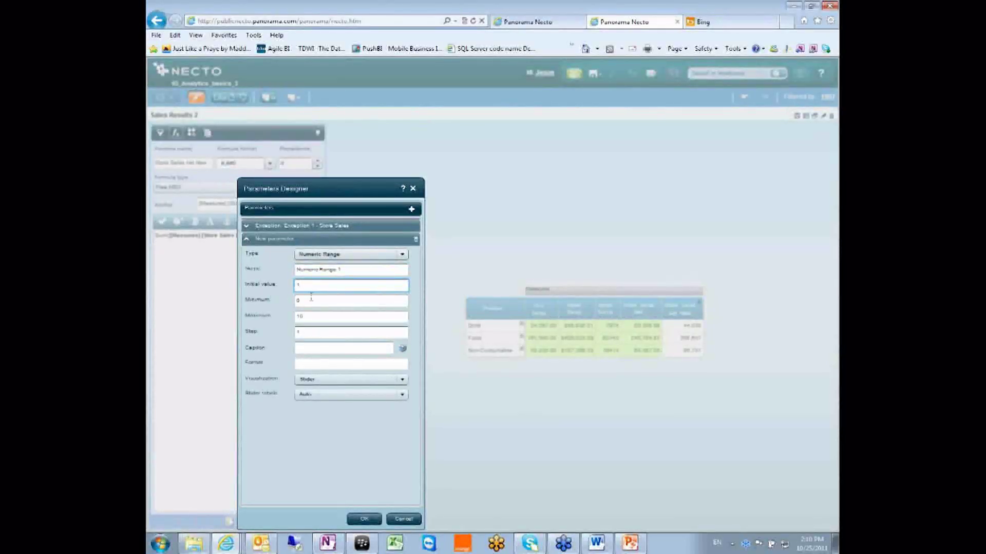
Step: Set the numeric range parameter's minimum to 1 and its step to 1.5
click(311, 299)
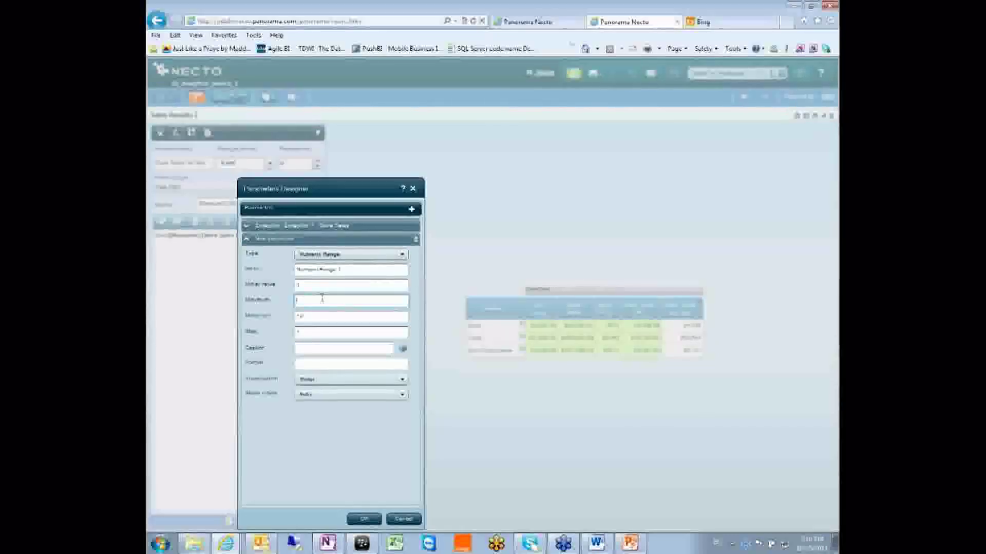
key(BackSpace)
text(1)
click(315, 331)
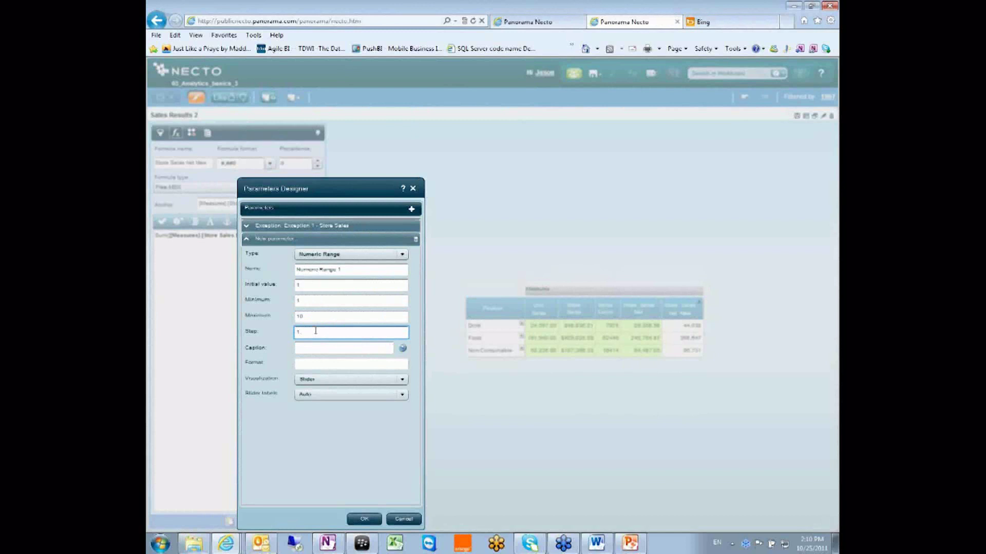
text(.5)
Step: Set the parameter's visualization to Number stepper, save it, and restore the maximized Sales Results 2 component to the workboard layout
click(339, 348)
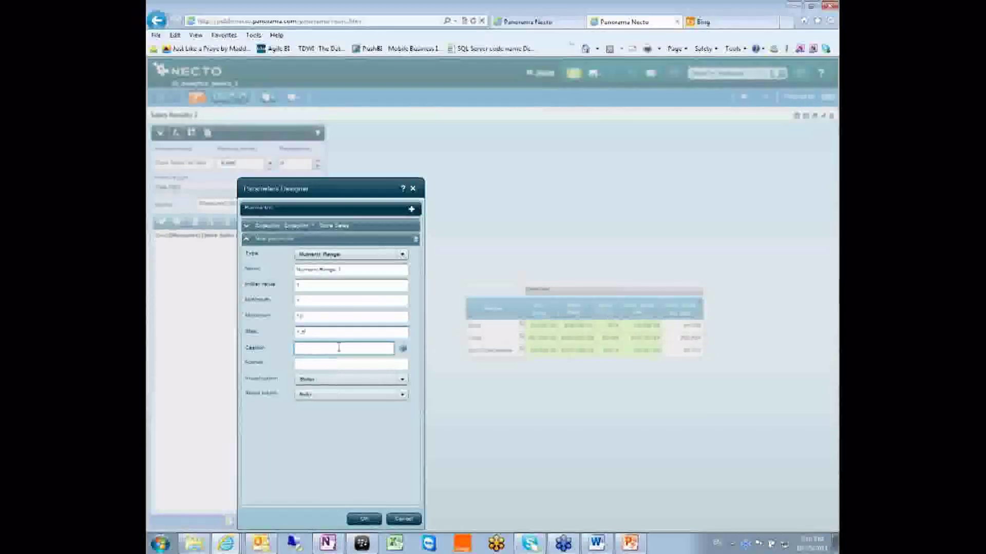
click(347, 380)
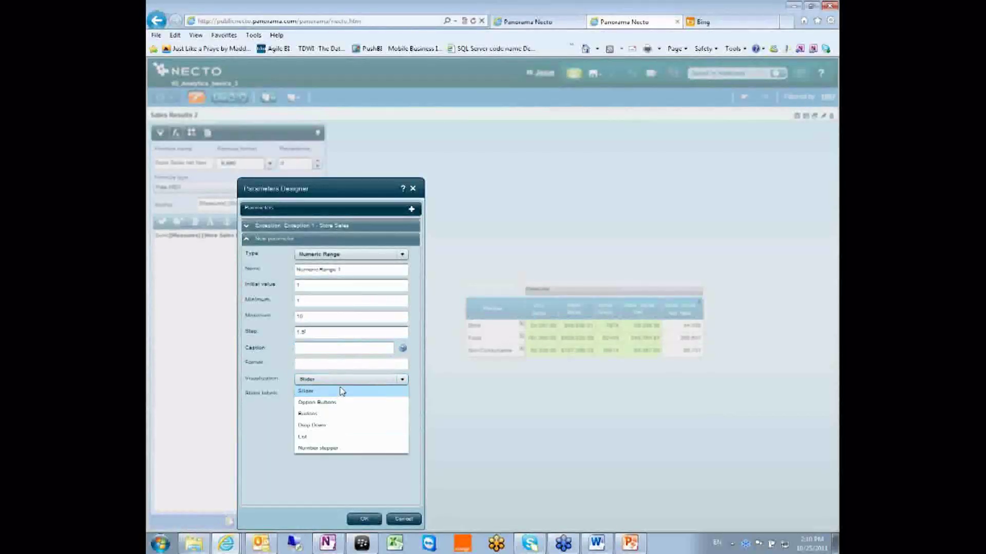
click(318, 449)
click(366, 519)
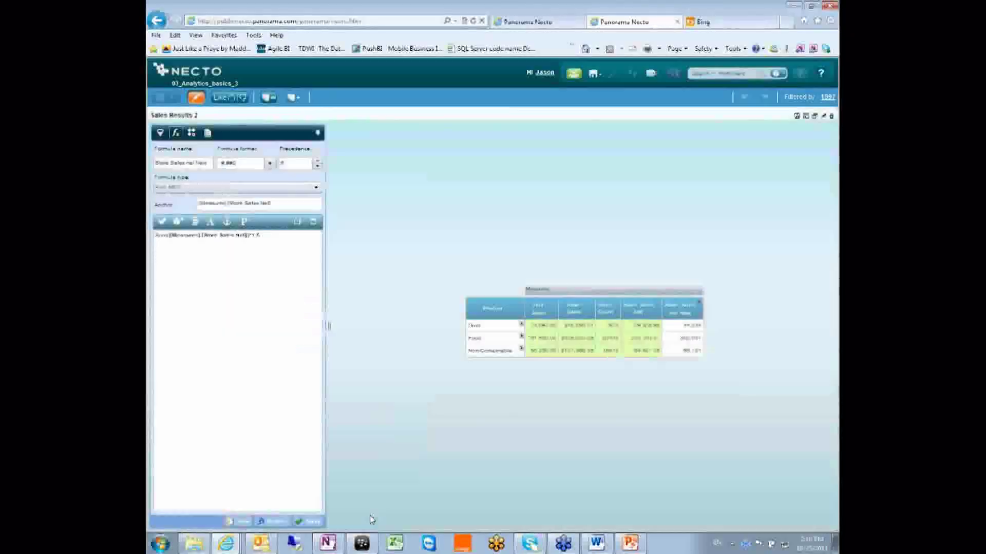
click(815, 117)
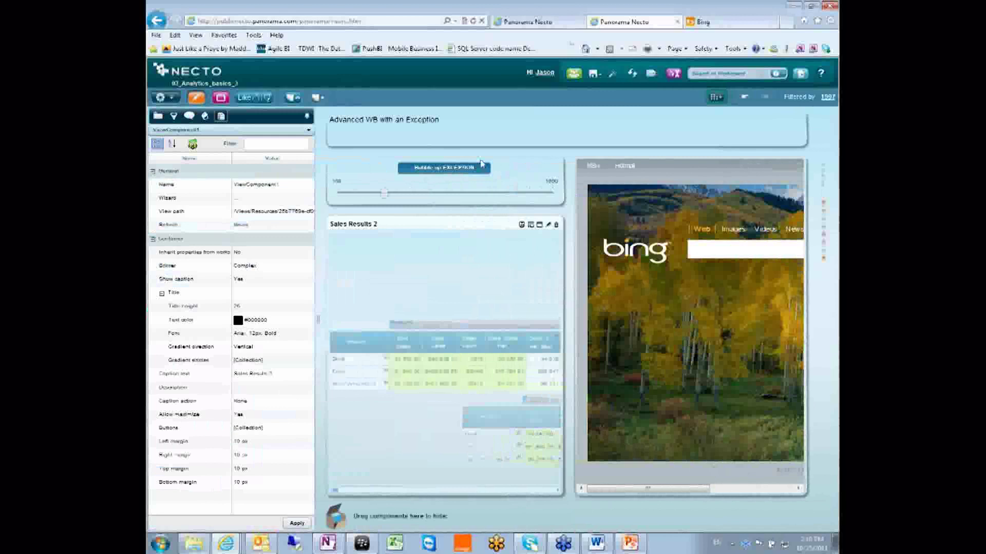
Step: Include Numeric Range 1 in the exception slider's navigation component and make that component taller to fit both parameters
mouse_move(463, 194)
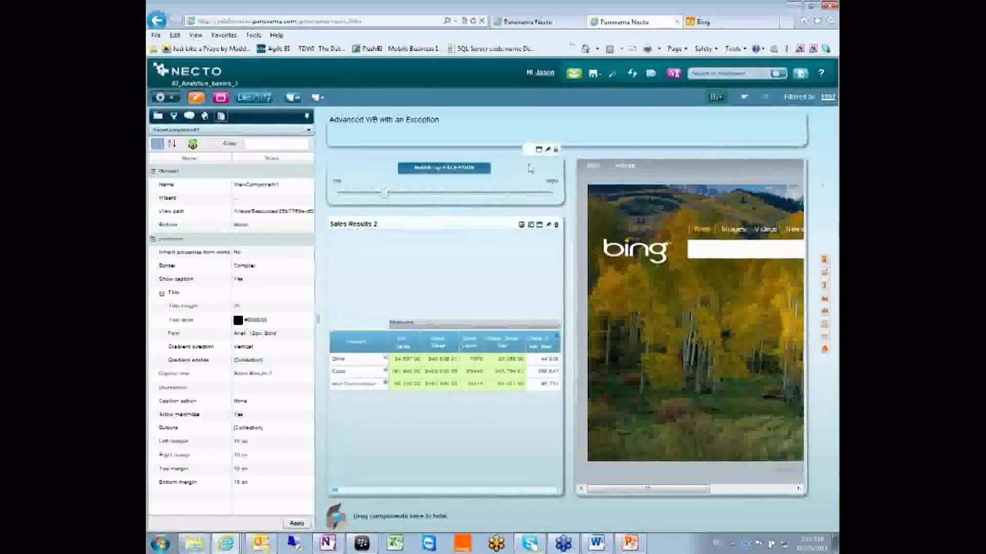
click(547, 150)
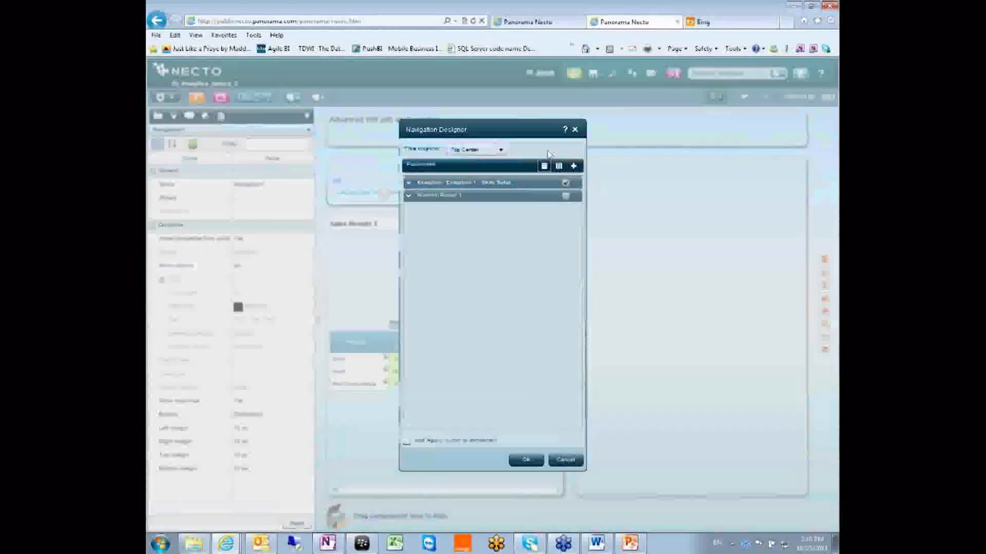
click(566, 197)
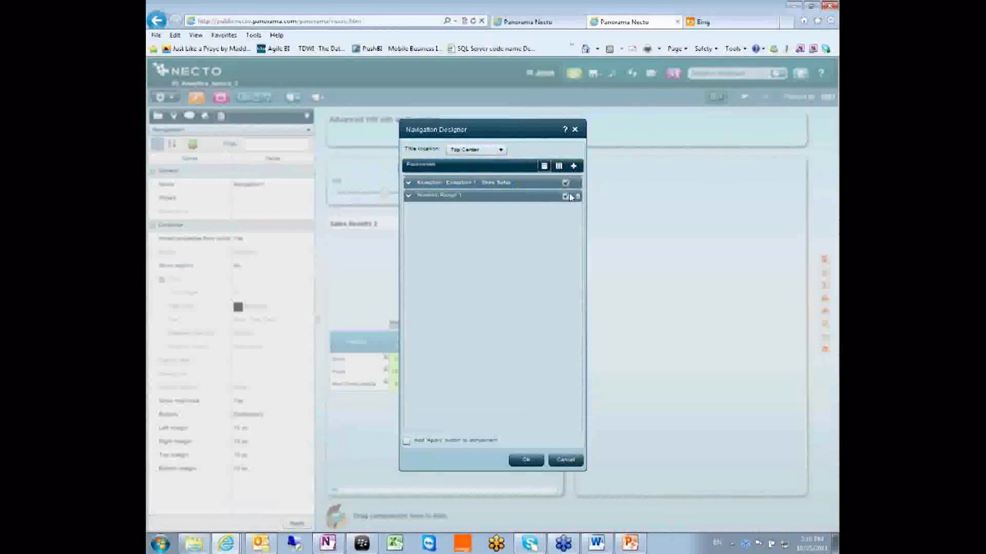
click(529, 459)
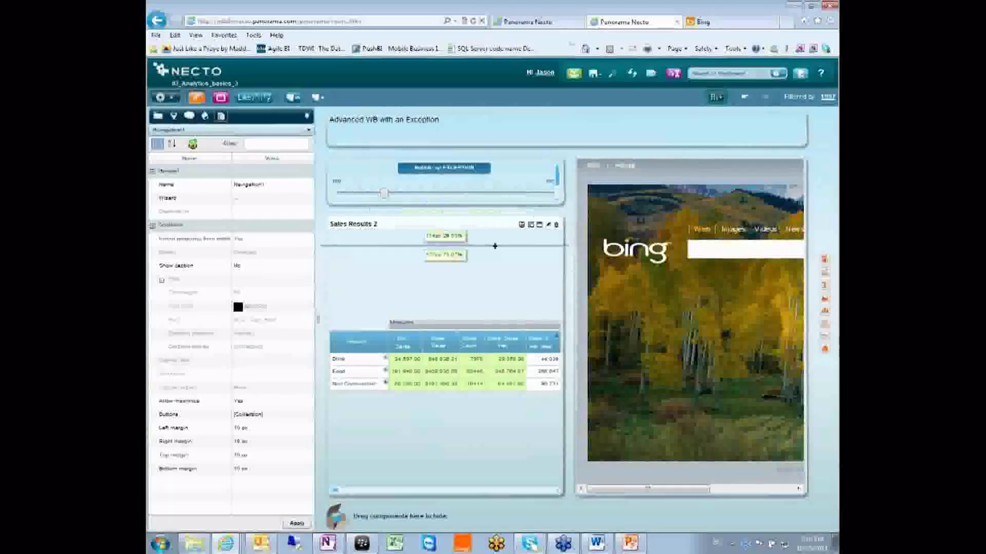
drag(446, 249, 445, 274)
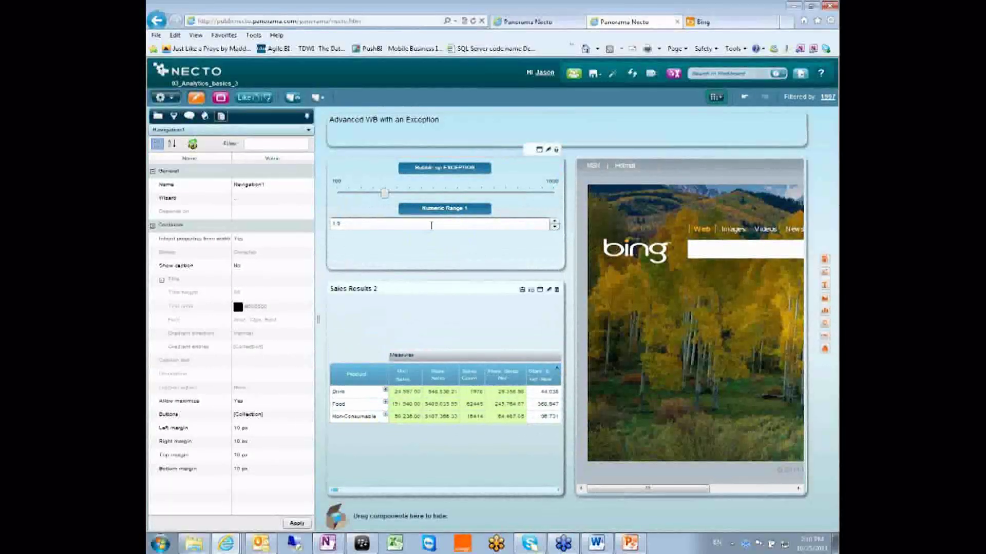
Step: Try different positions of the exception slider and step Numeric Range 1 to 3
drag(384, 194, 455, 194)
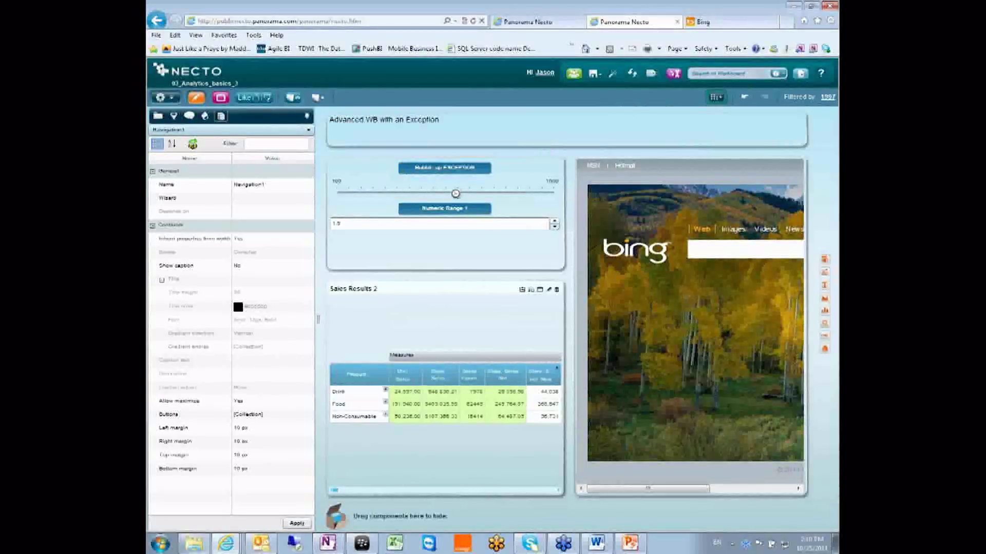
drag(456, 193, 408, 193)
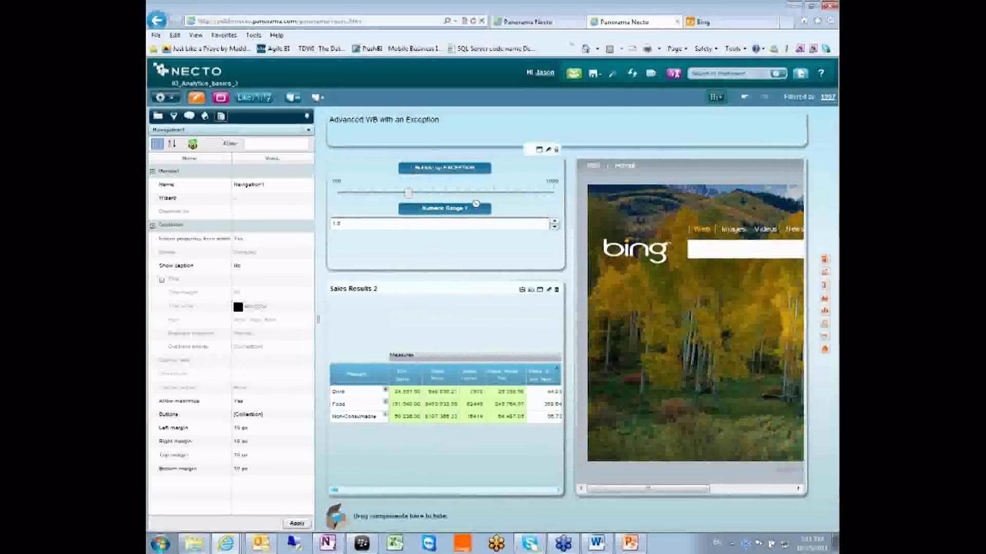
click(552, 224)
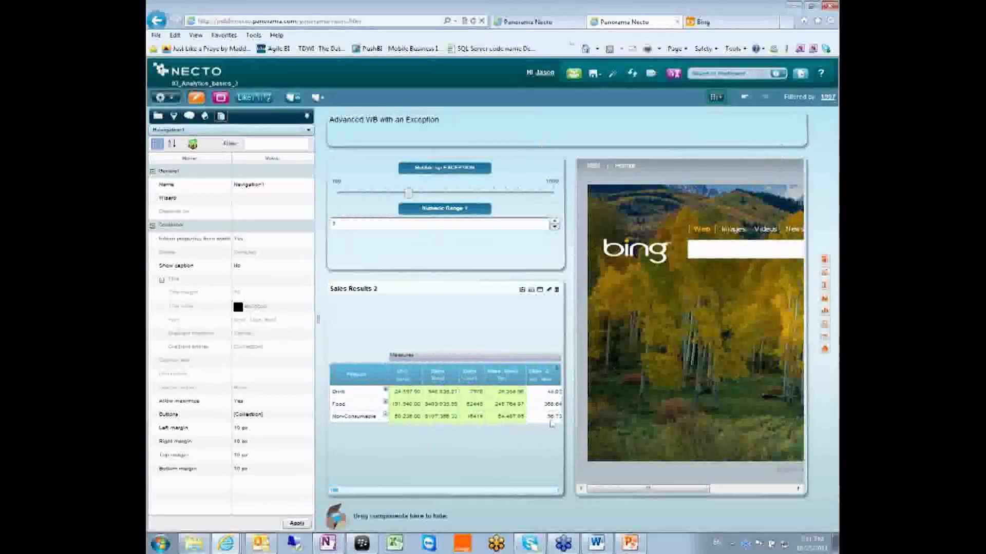
click(554, 219)
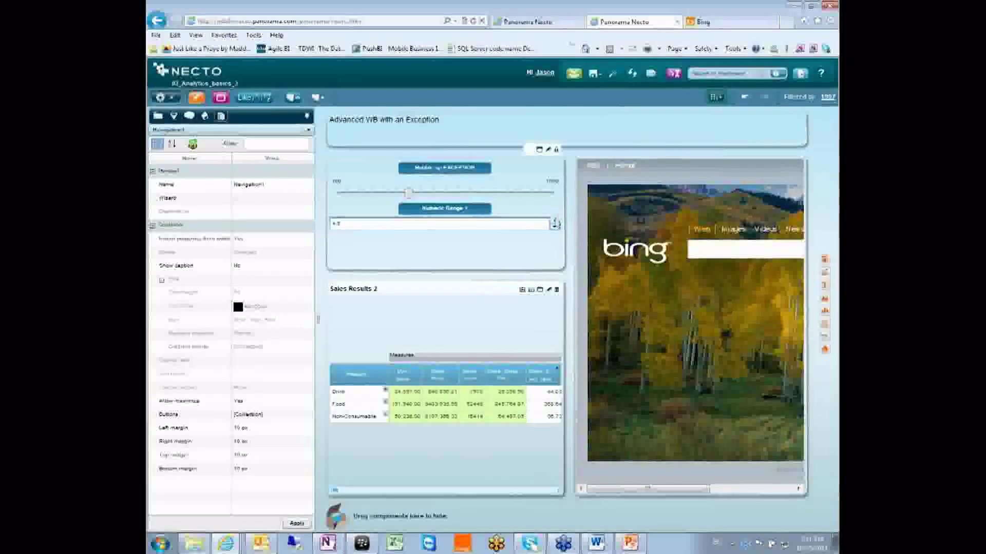
click(555, 227)
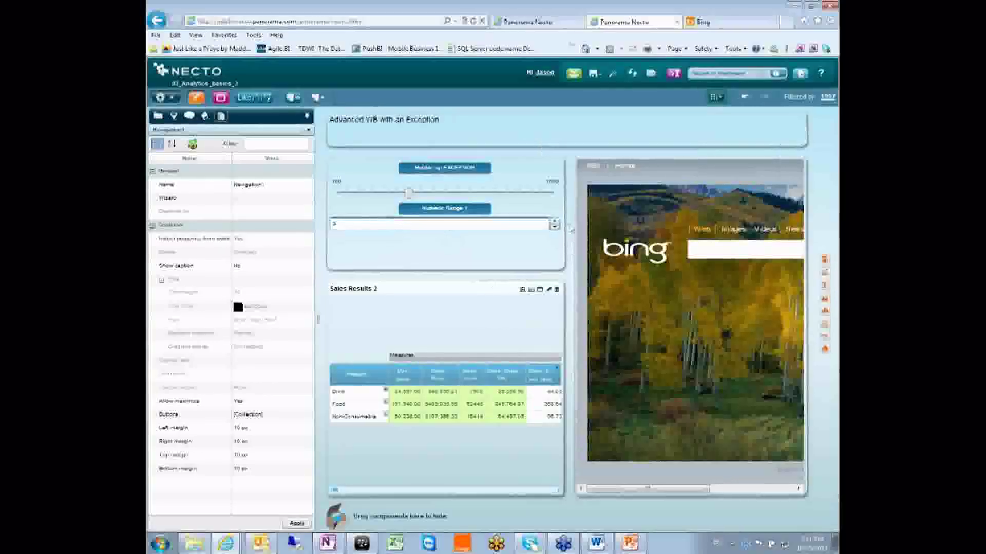
click(346, 224)
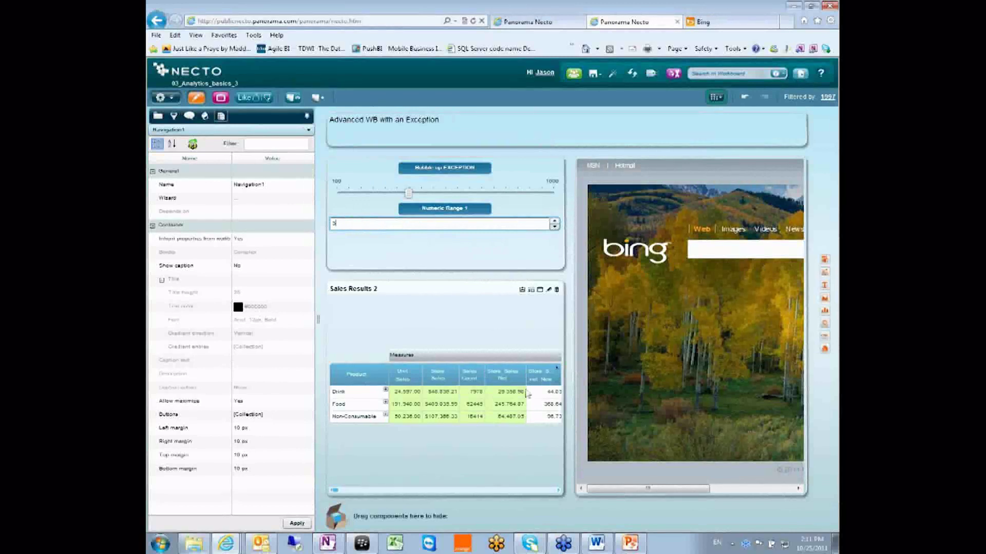
Step: Replace the fixed multiplier in the Store Sales net New formula with the Numeric Range 1 placeholder, apply it and restore the workboard layout
click(559, 381)
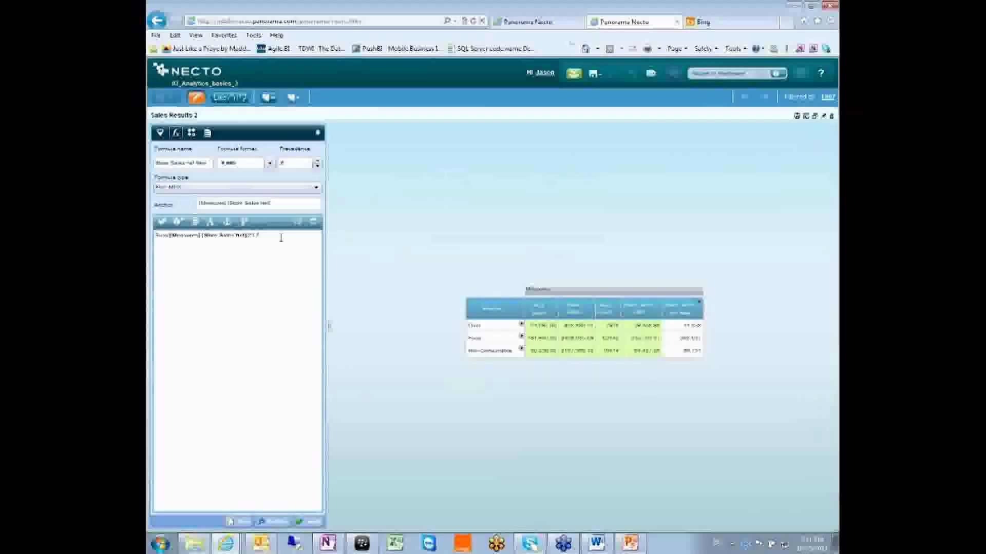
key(BackSpace)
key(BackSpace)
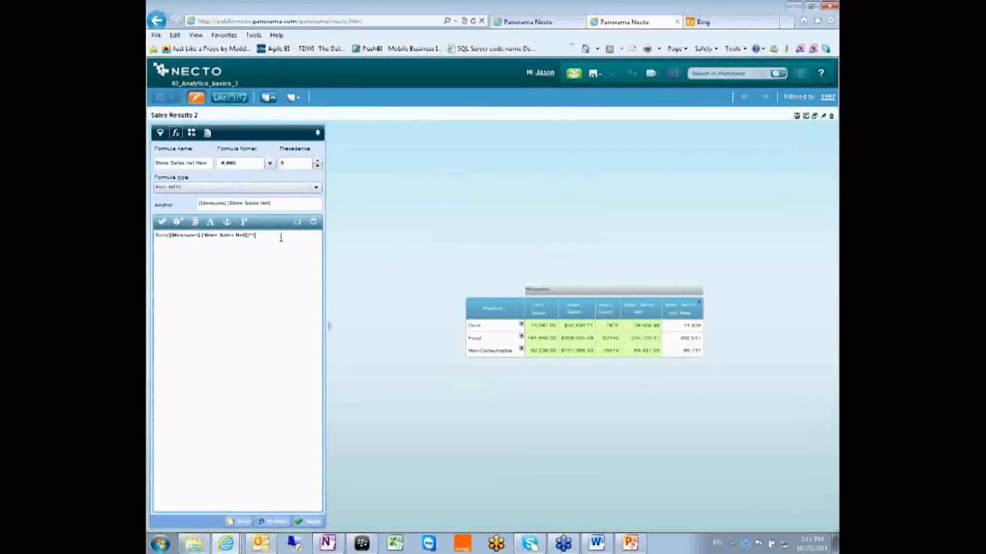
click(244, 223)
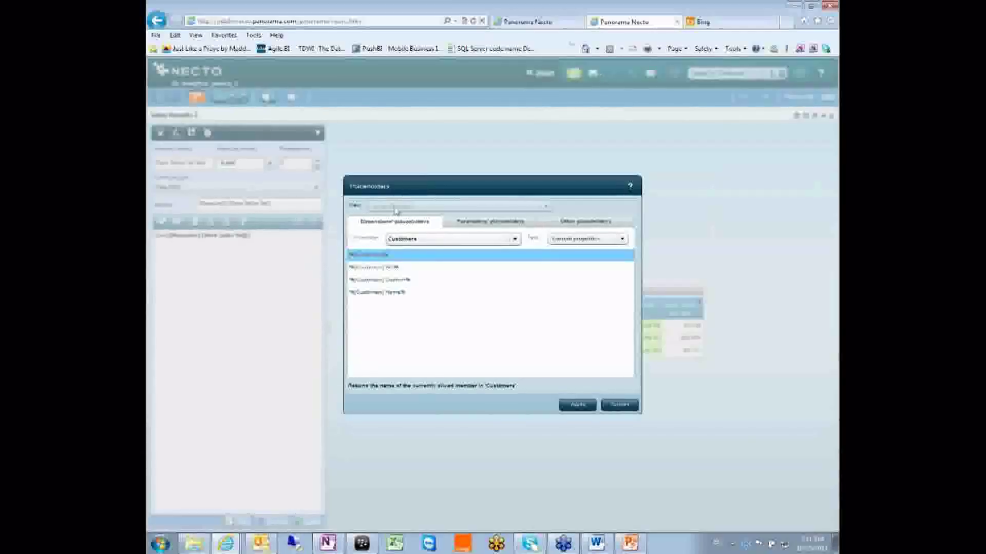
click(559, 224)
click(501, 225)
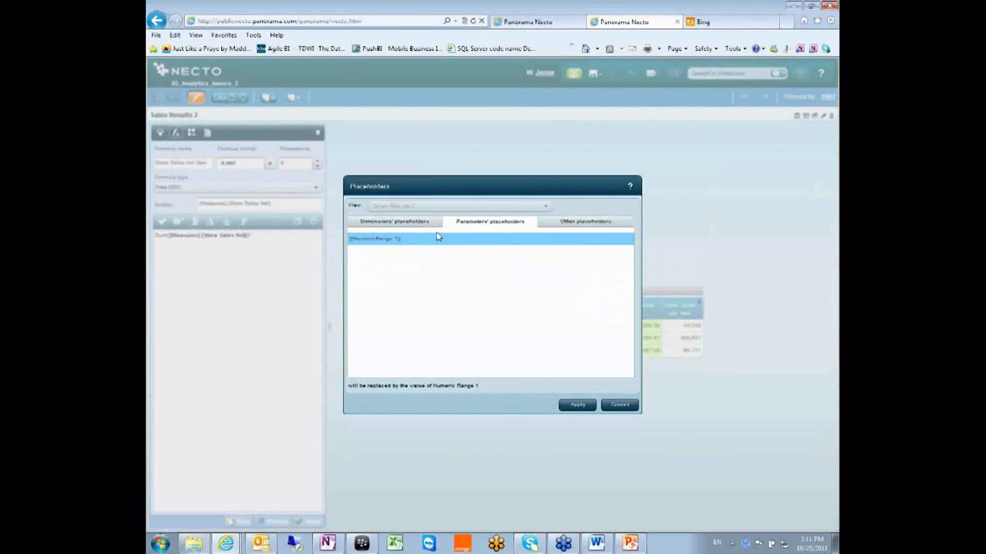
click(371, 239)
click(577, 405)
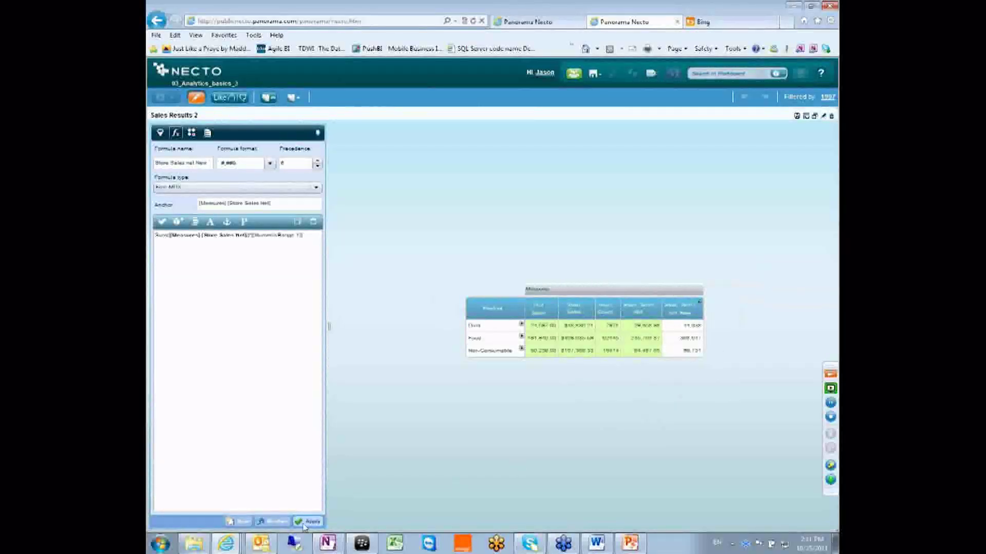
click(308, 522)
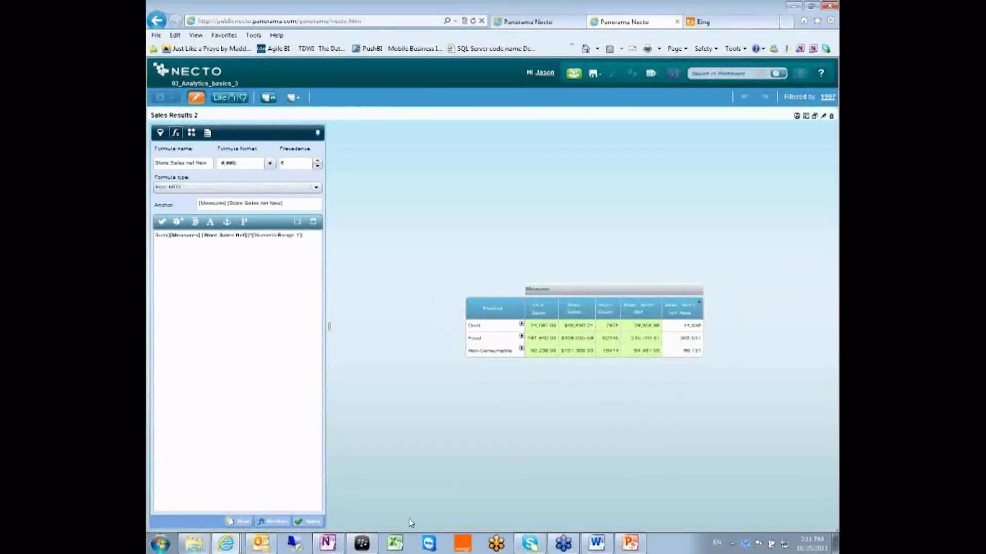
click(815, 117)
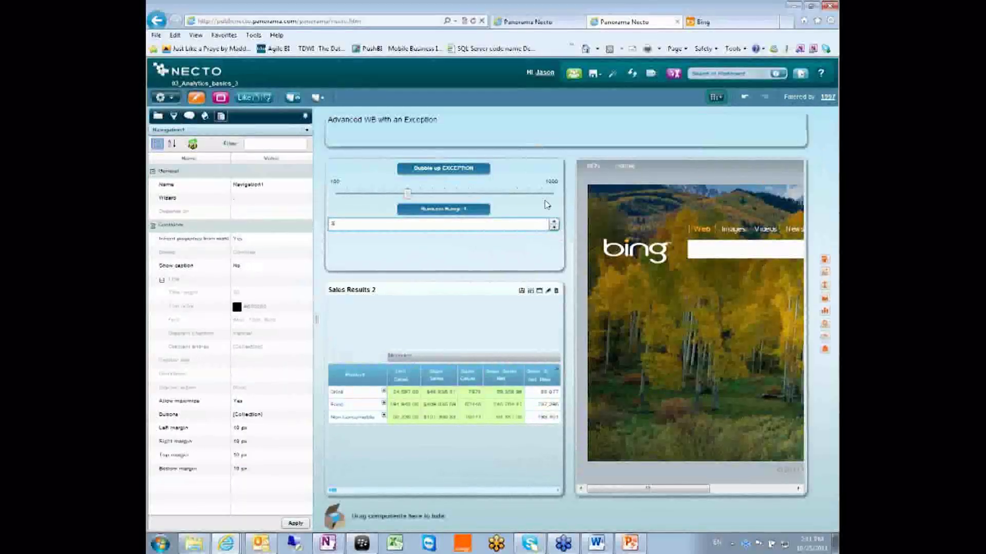
Step: Set Numeric Range 1 to 1.5 and widen the navigation and Sales Results 2 components
click(555, 229)
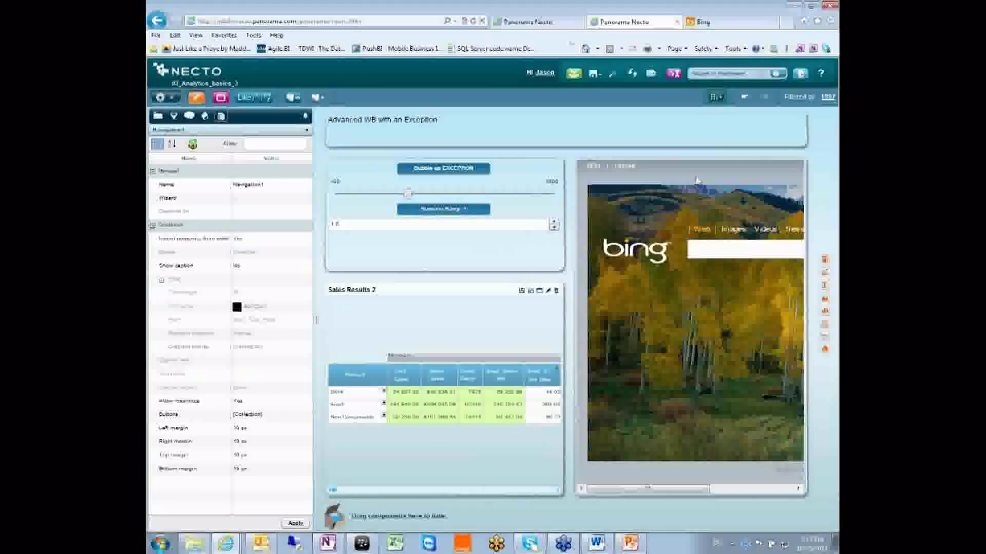
drag(569, 205, 784, 206)
drag(784, 278, 709, 277)
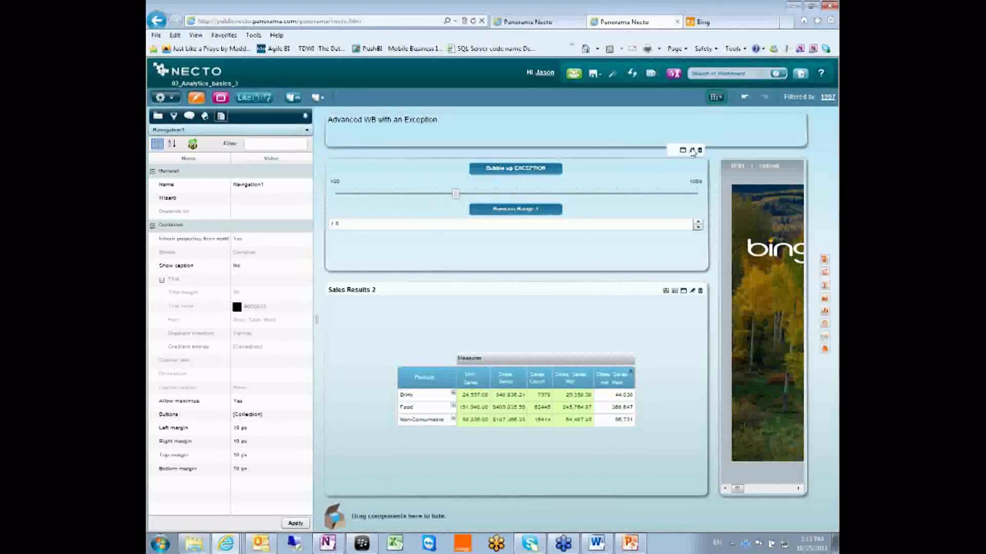
Step: Add a new parameter to the navigation component and make it a Pick List
click(692, 149)
click(573, 166)
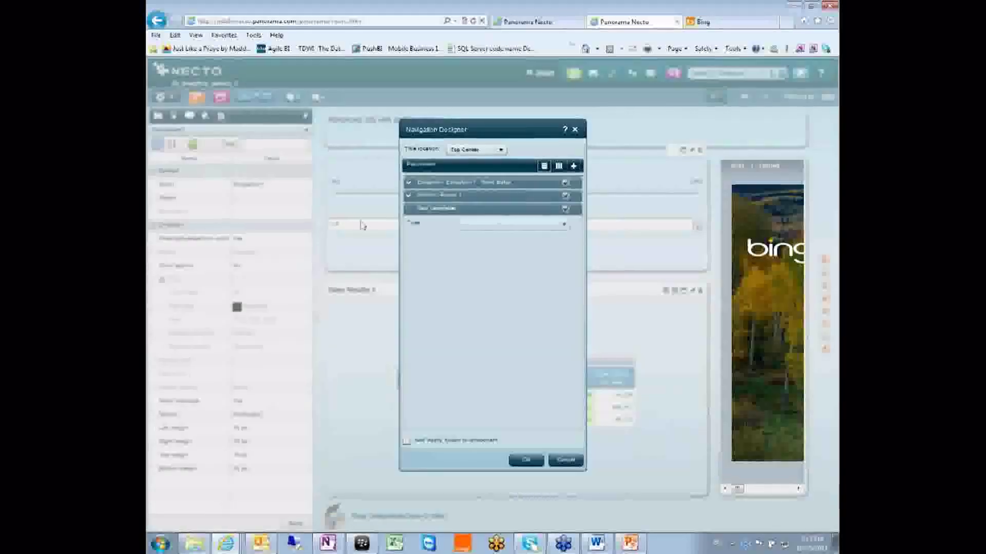
click(492, 226)
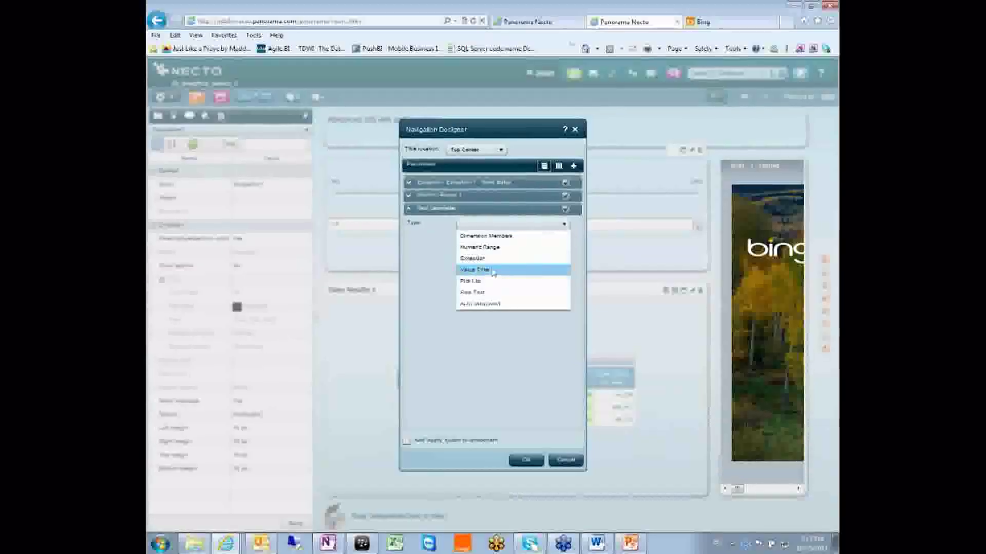
click(493, 270)
click(492, 311)
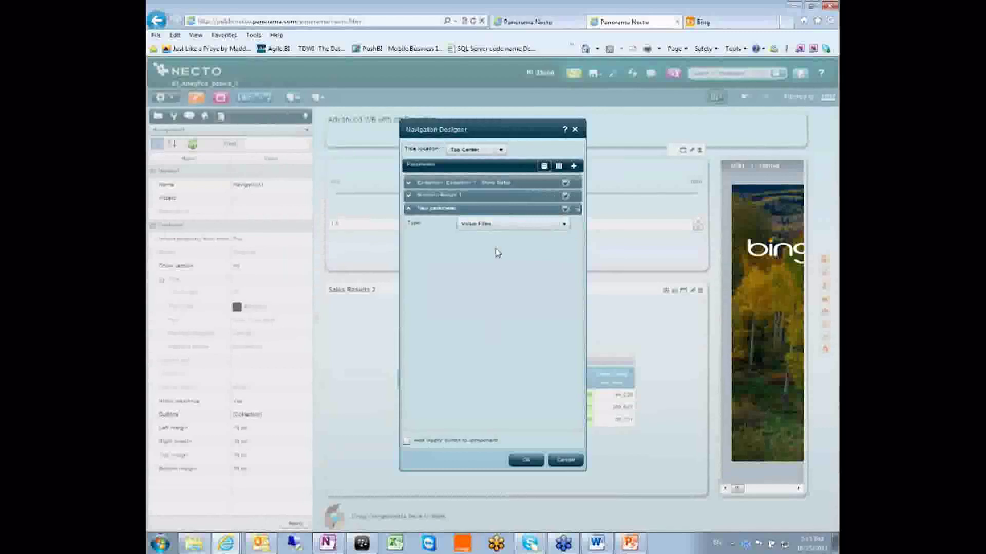
click(563, 225)
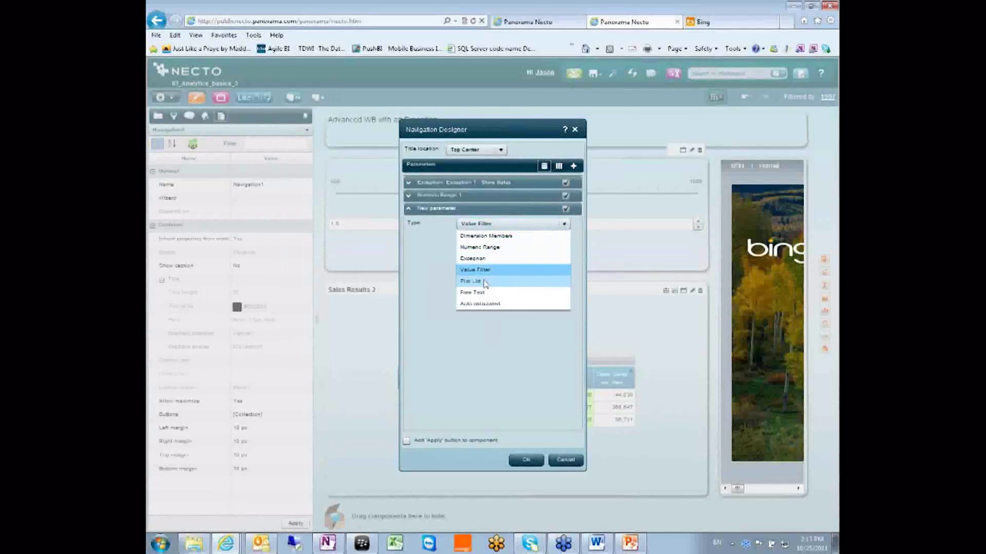
click(484, 280)
click(450, 298)
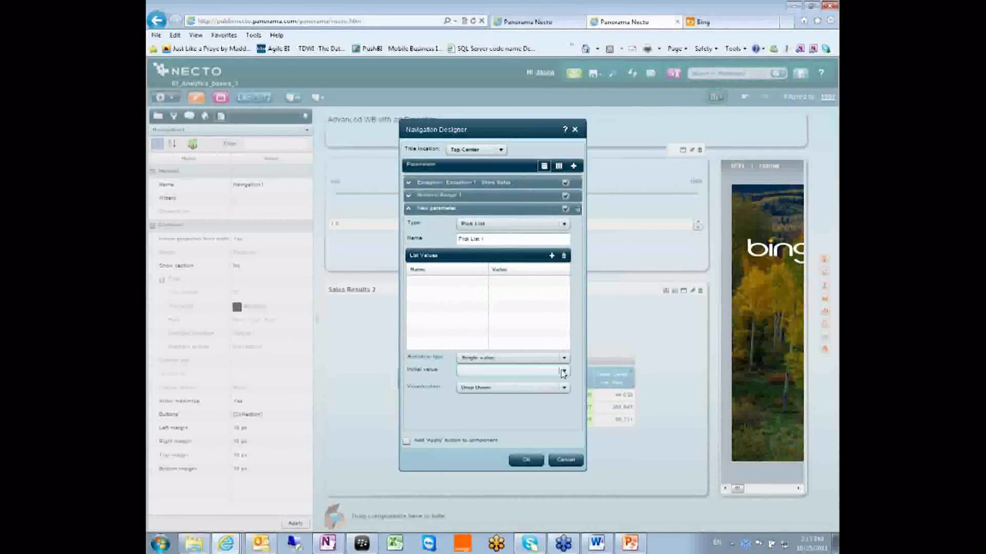
Step: Add two entries named USA and Russia to the pick list's values
click(552, 256)
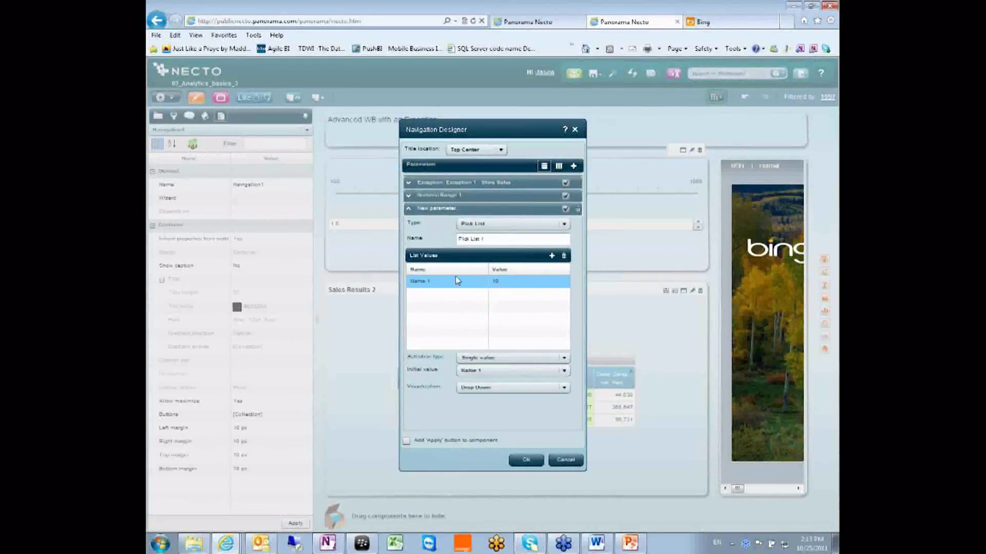
click(458, 280)
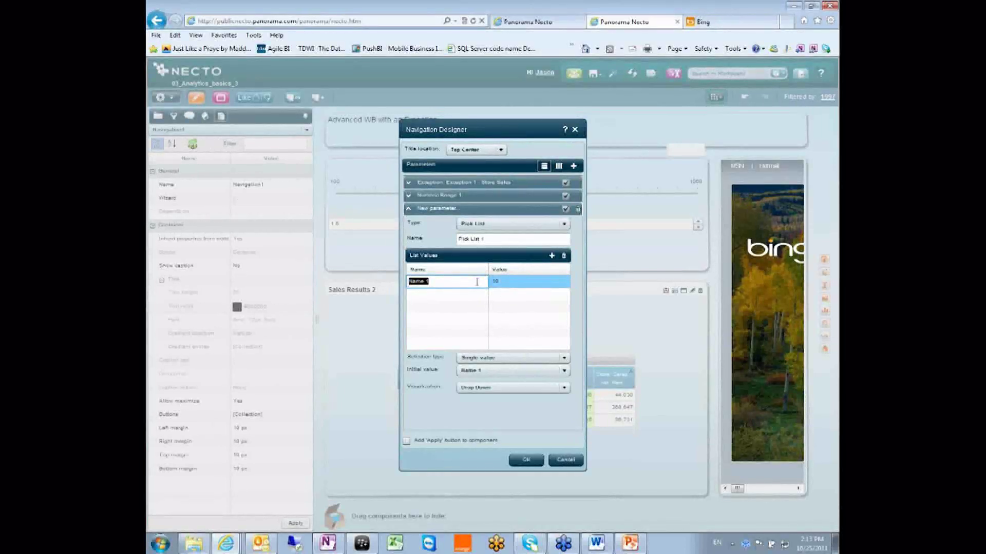
text(USA)
key(Return)
click(551, 255)
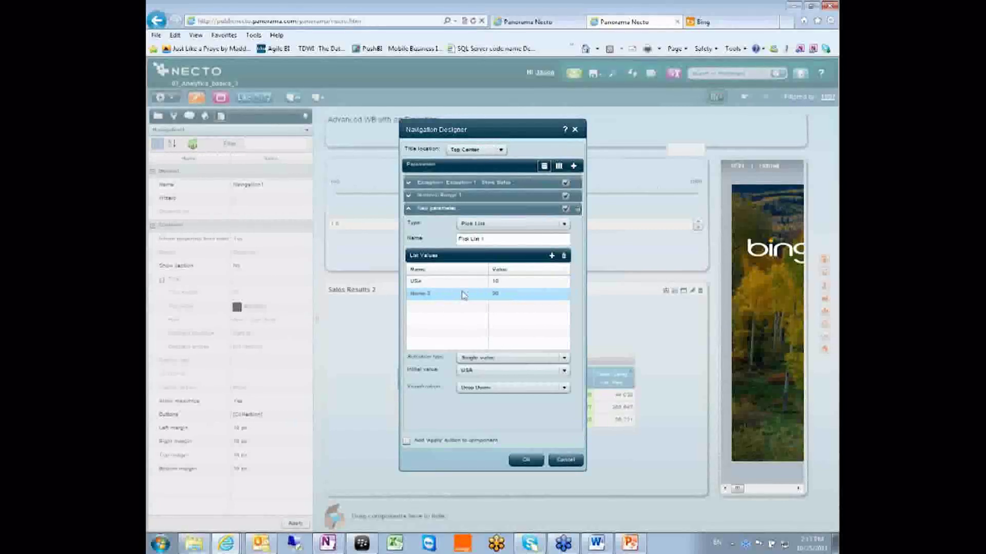
click(436, 294)
key(ctrl+a)
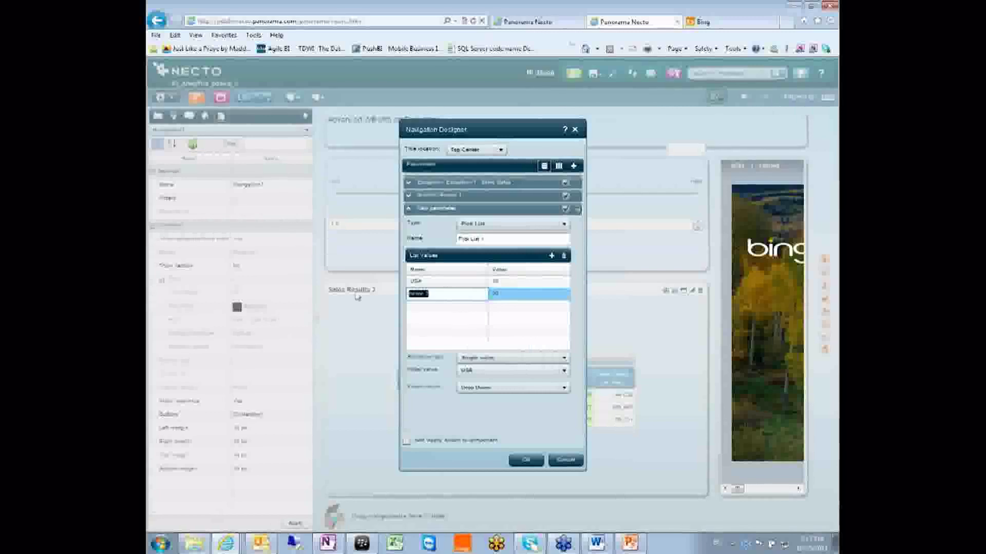
text(RL)
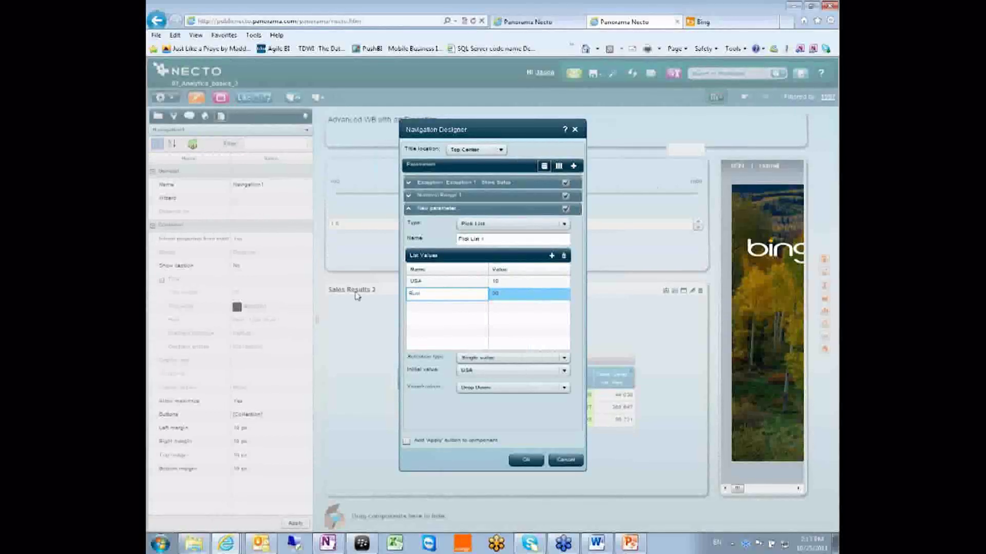
click(503, 301)
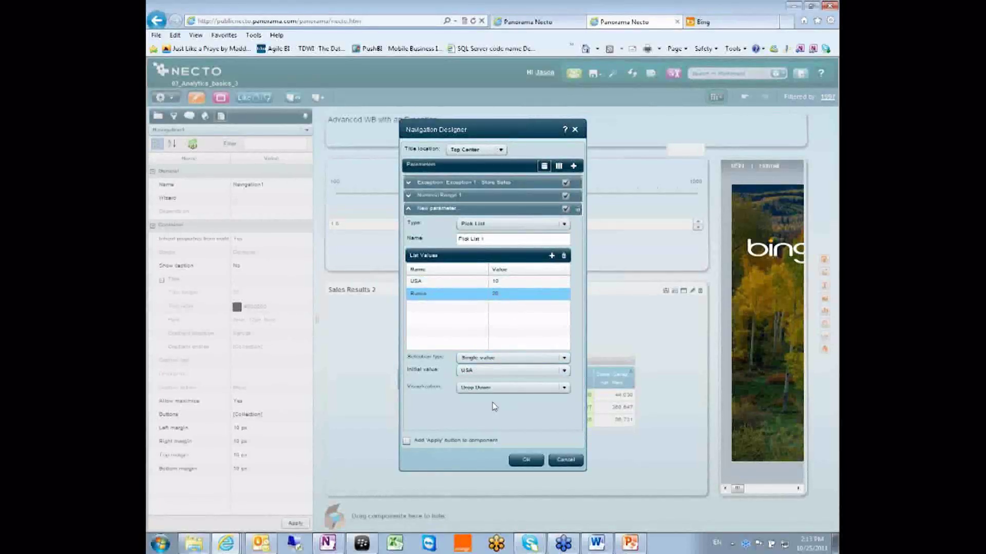
Step: Set the pick list's visualization to Buttons and save the navigation component
click(511, 388)
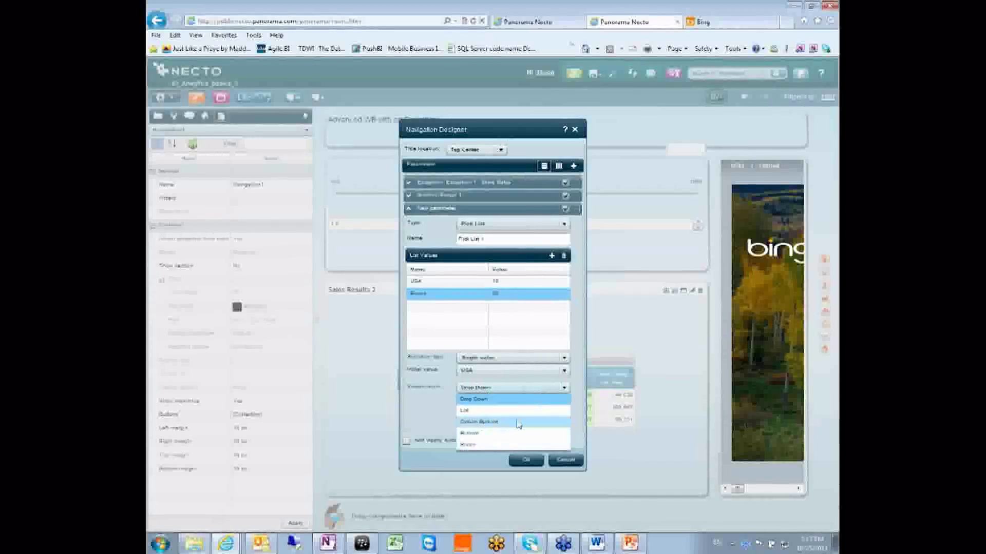
click(518, 434)
click(526, 460)
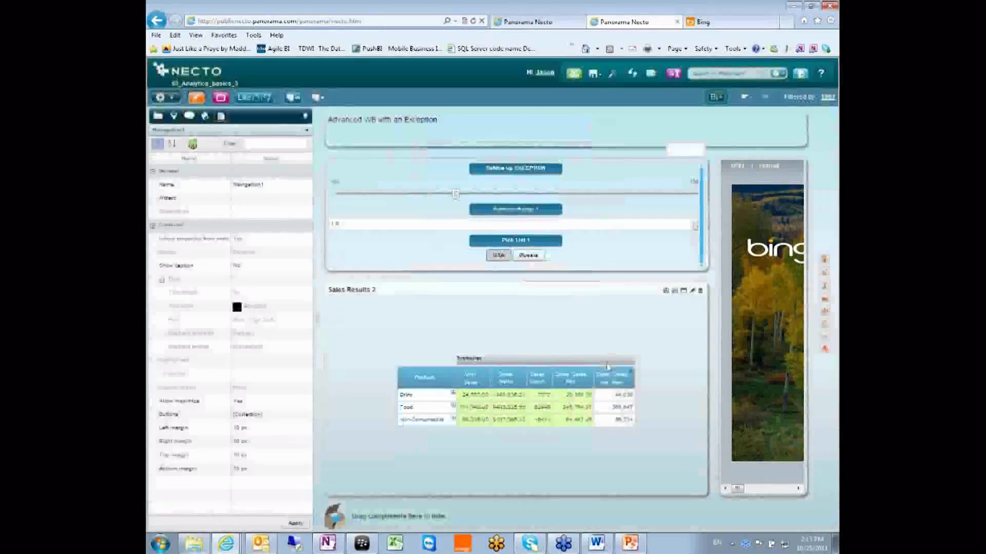
Step: Try the Russia and USA choices of Pick List 1 and narrow its column to about 47% of the layout width
click(539, 258)
click(501, 256)
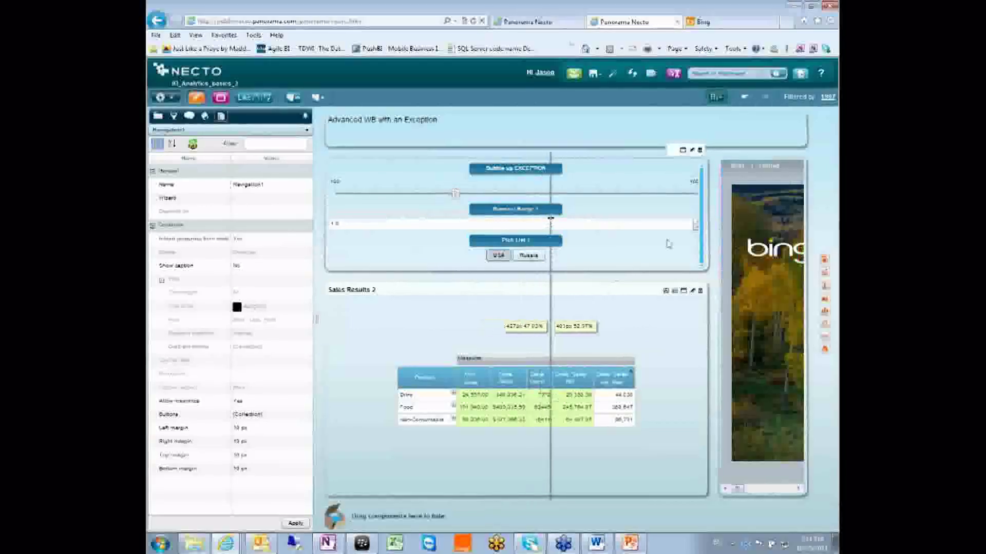
drag(714, 218, 550, 218)
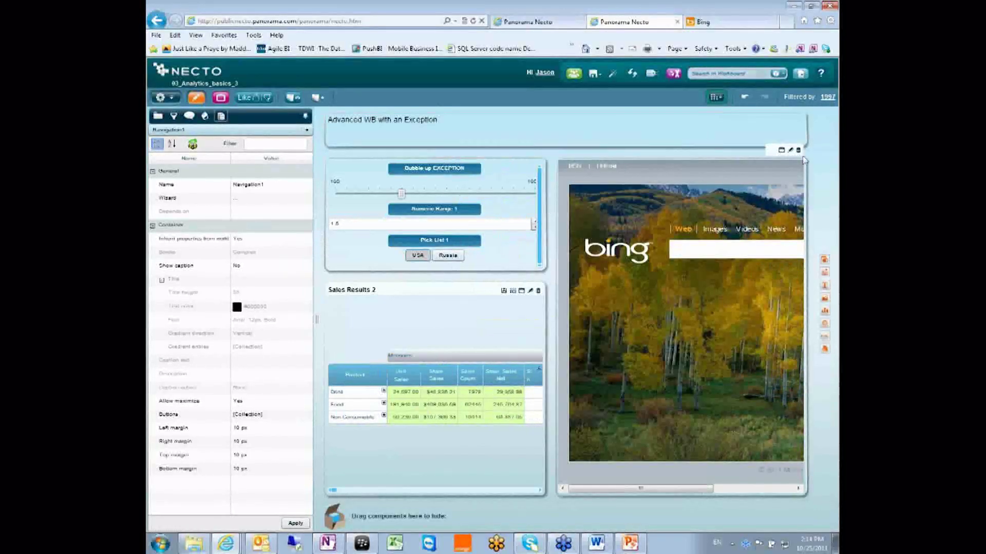
click(790, 151)
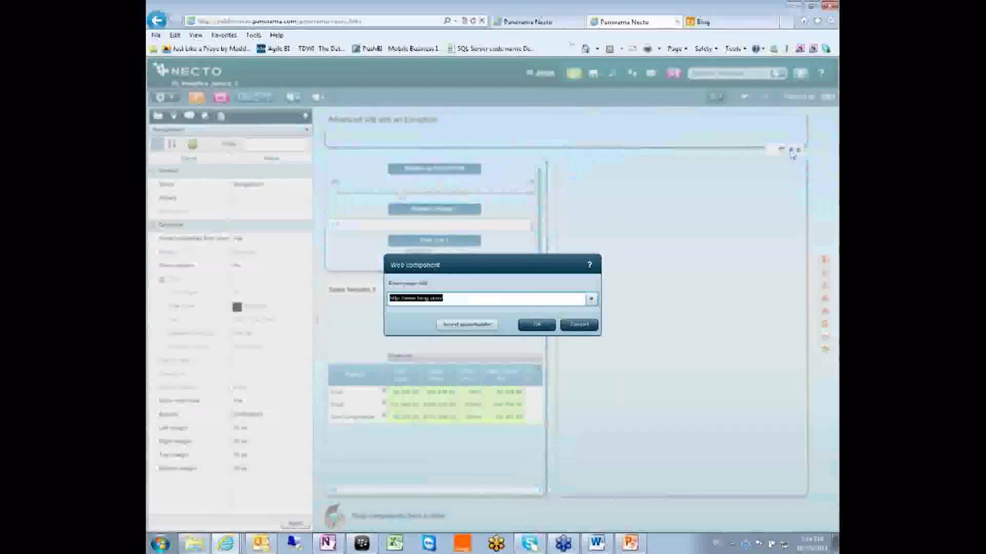
click(468, 325)
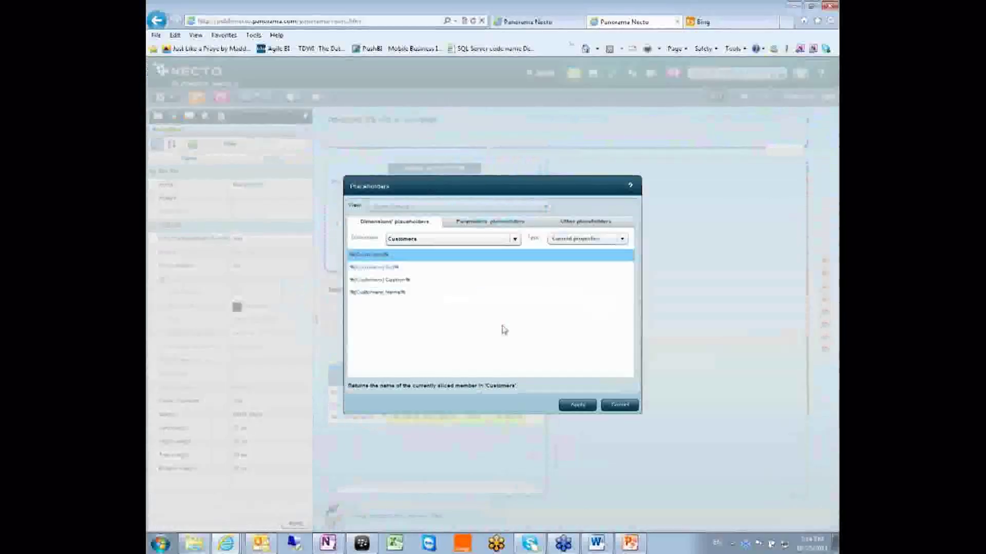
click(455, 222)
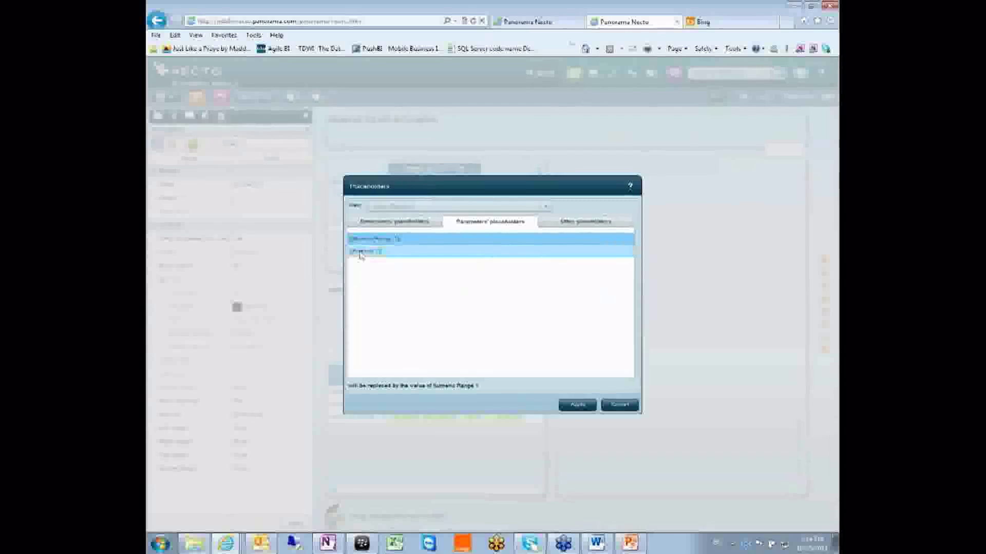
click(472, 251)
click(579, 405)
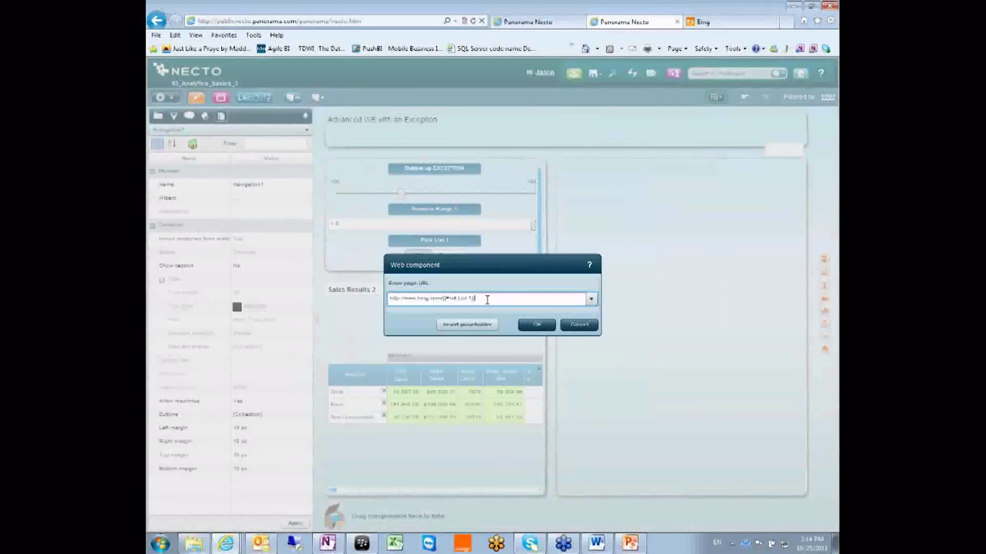
Step: Search for usa in the separate Bing browser tab and copy the results page's full URL
drag(443, 297, 343, 296)
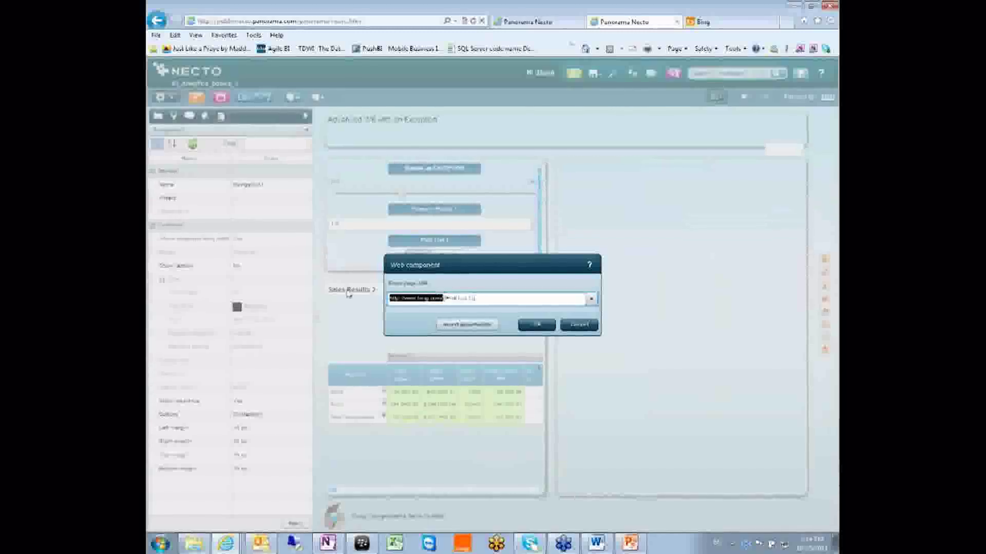
click(728, 23)
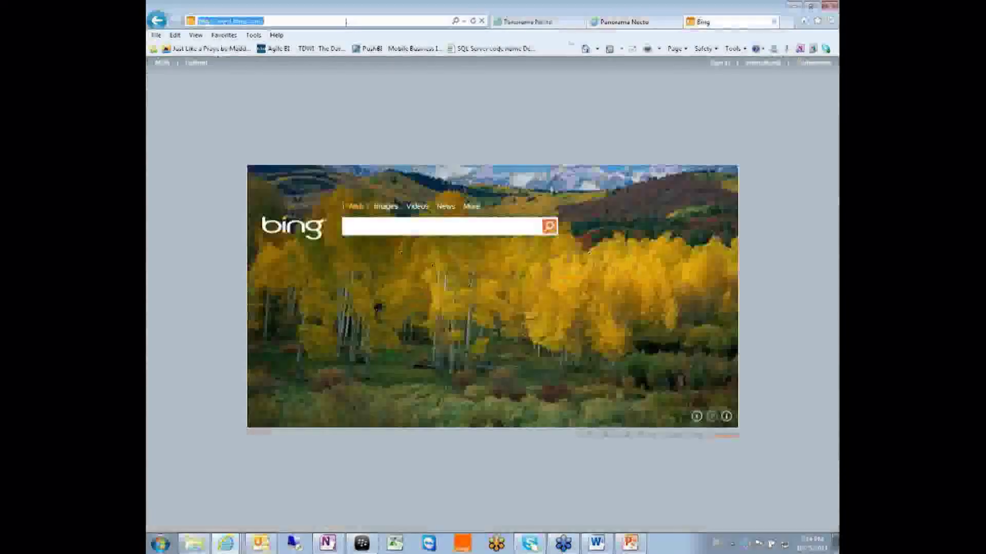
click(394, 226)
text(usa)
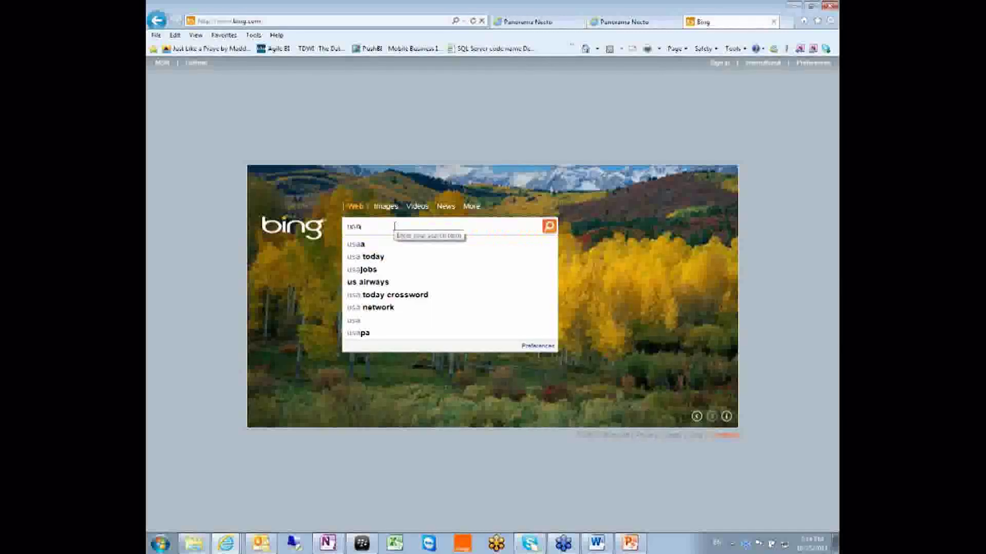
key(Return)
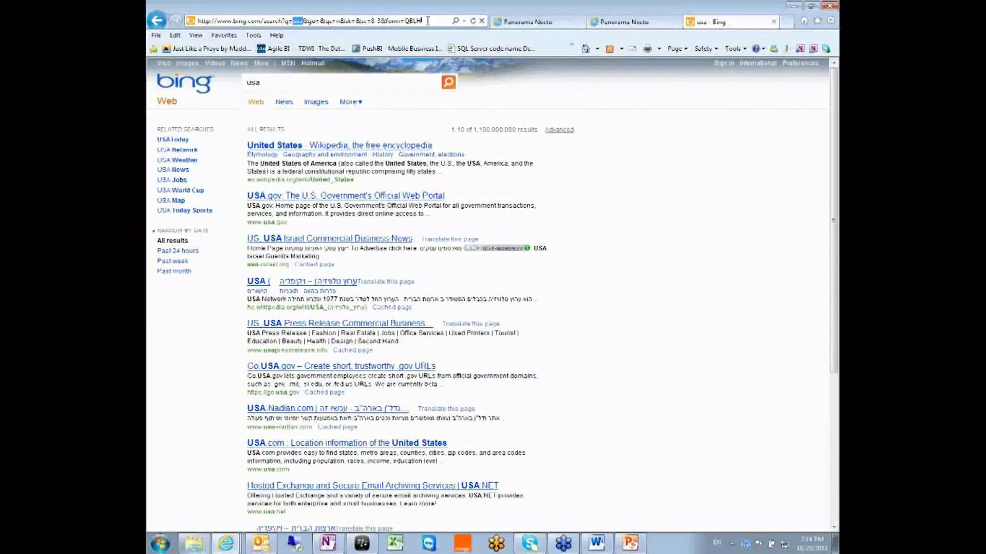
drag(427, 21, 148, 21)
key(Escape)
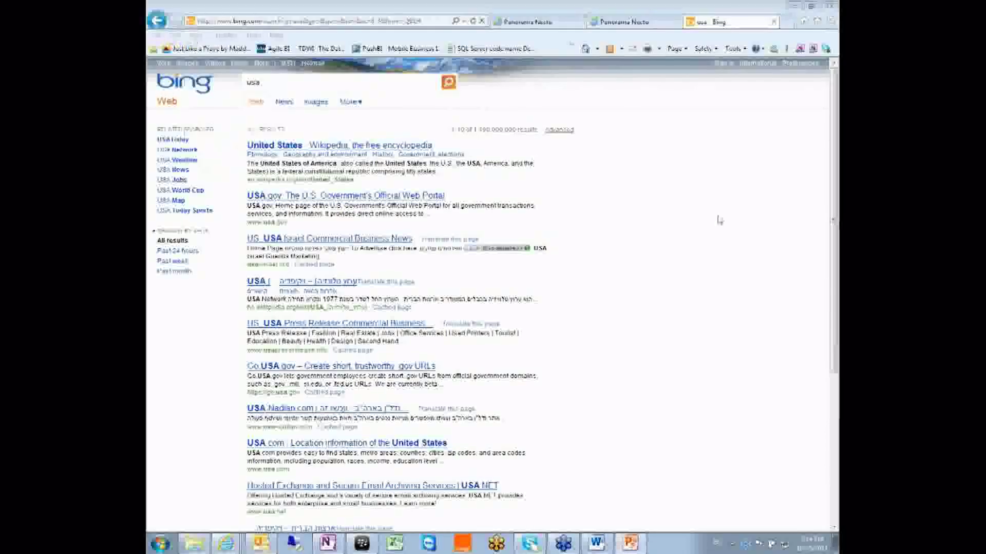
Step: Return to the workboard and replace the web component's page URL with the copied Bing search URL, leaving the search term after q= empty
key(ctrl+shift+Tab)
key(ctrl+shift+Tab)
click(632, 22)
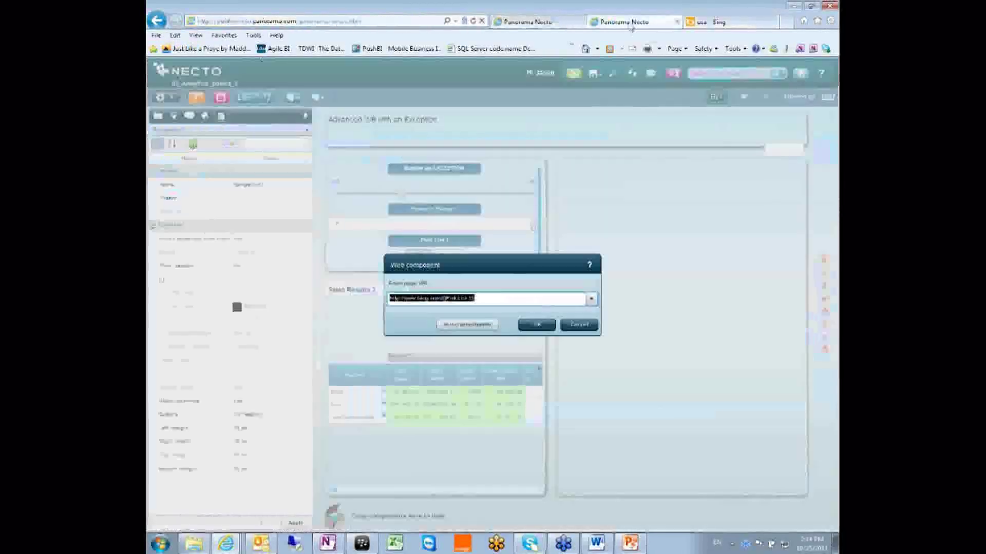
drag(443, 298, 337, 297)
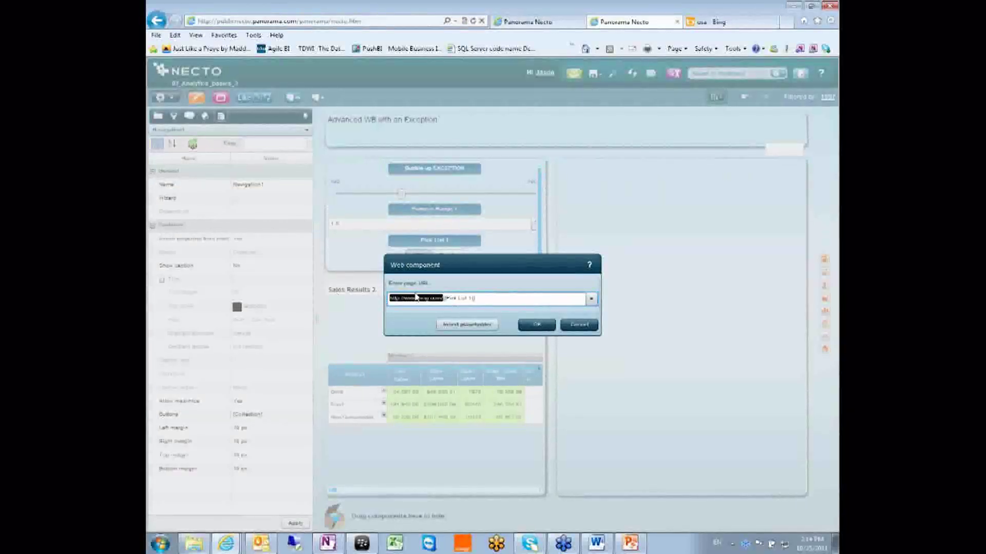
click(715, 23)
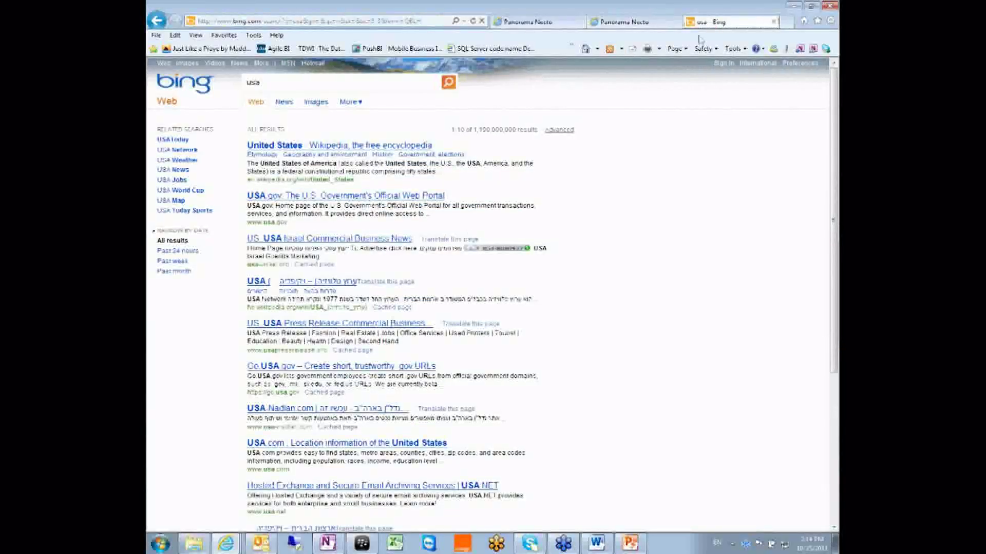
click(539, 22)
click(626, 23)
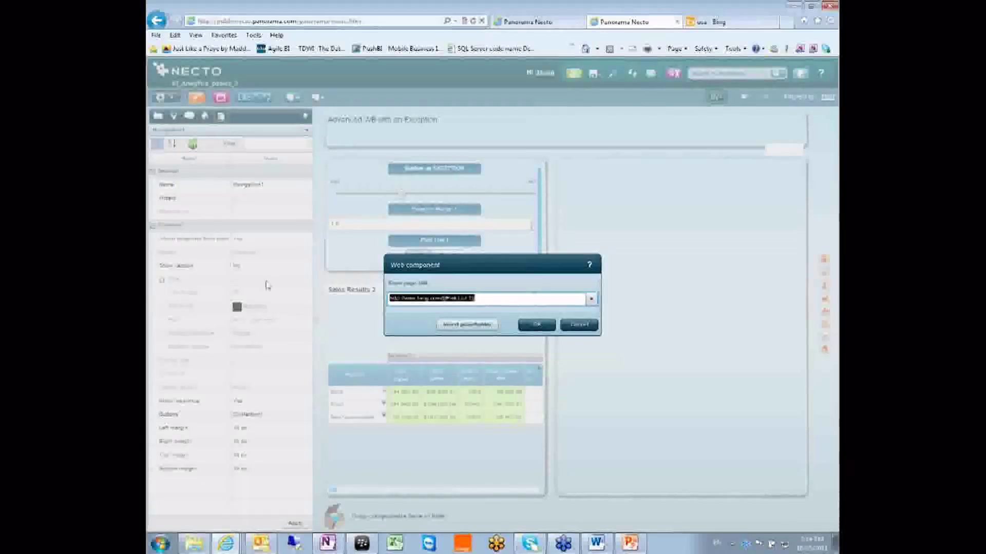
key(ctrl+v)
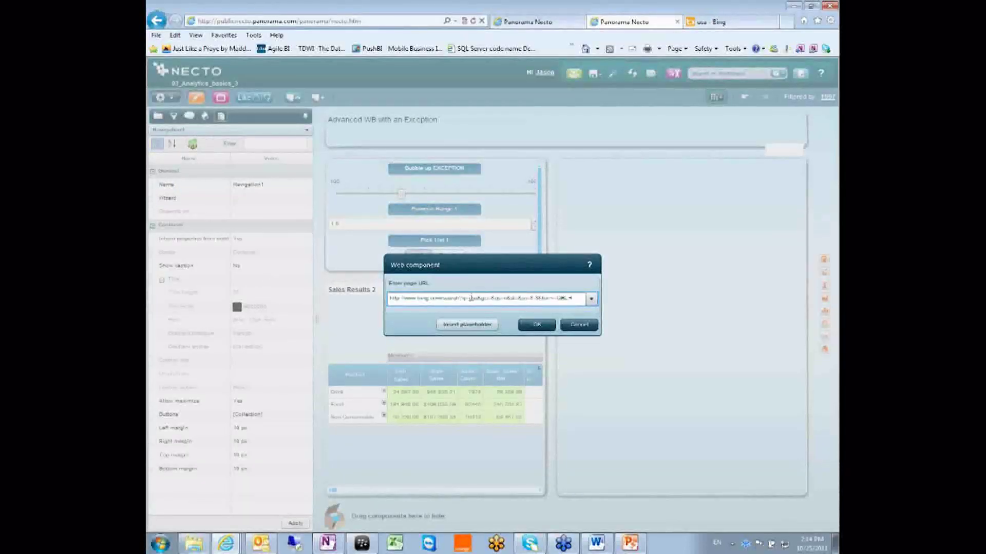
Step: Insert the Pick List 1 parameter placeholder as the search term in the web component's URL and apply the URL
click(467, 324)
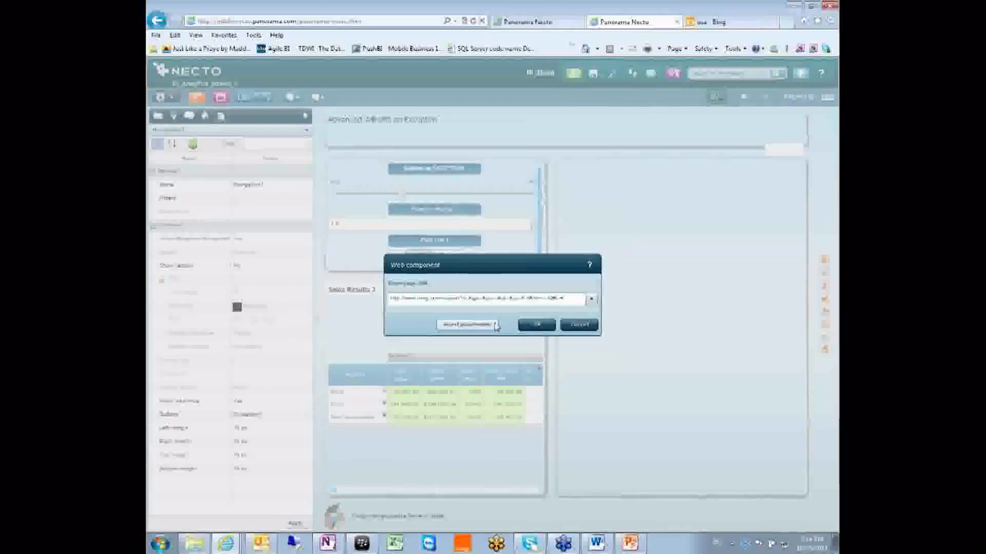
click(496, 223)
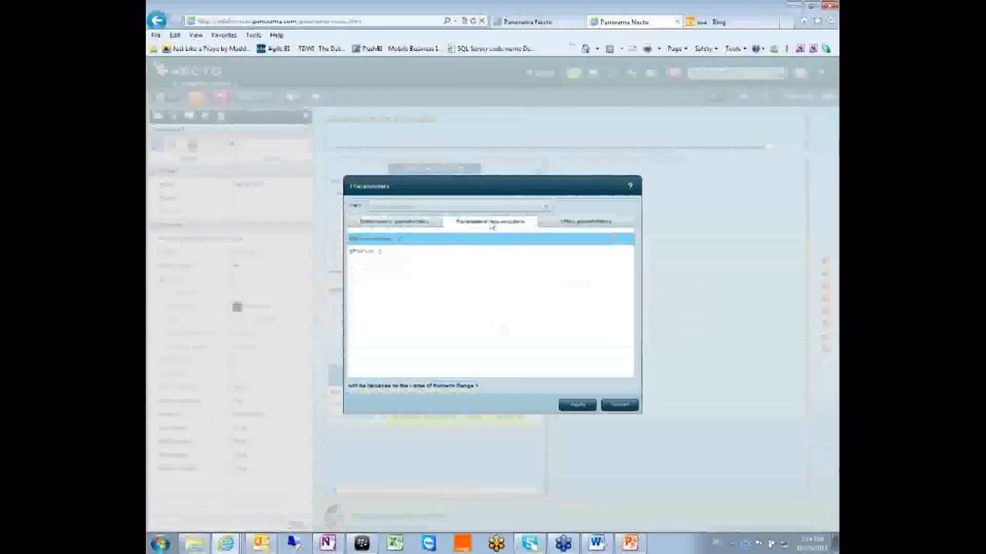
click(378, 252)
click(576, 405)
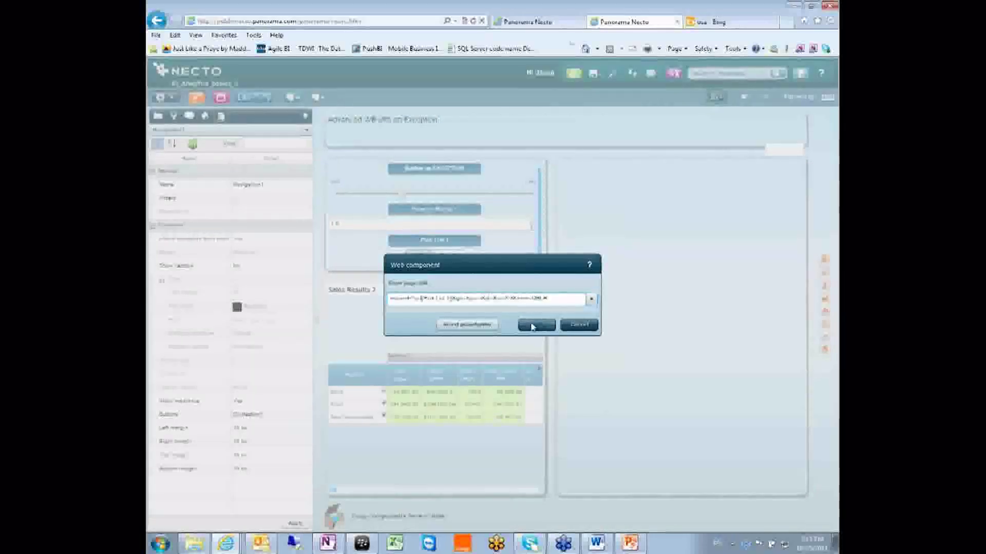
click(533, 327)
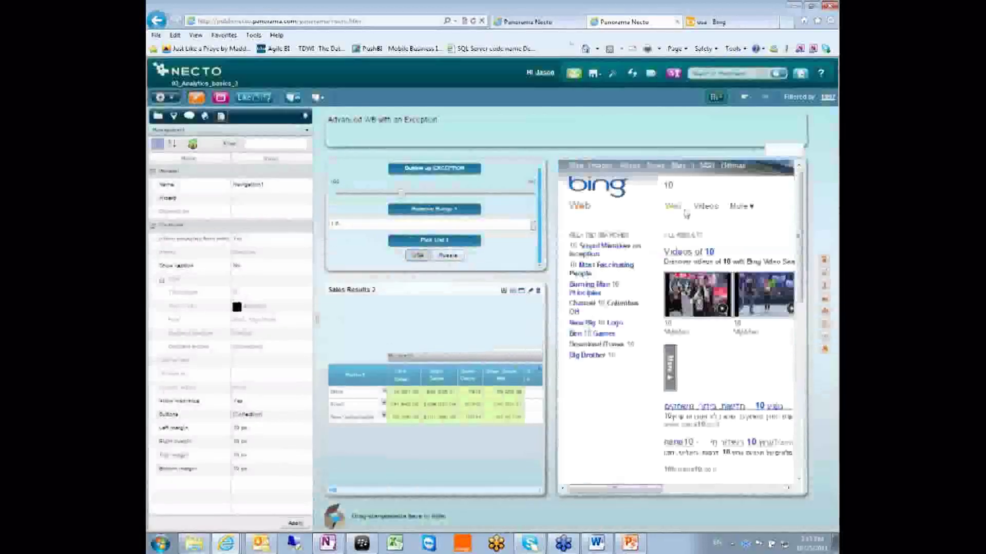
Step: Test the Russia and USA choices of Pick List 1 against the search term in the Bing web component
click(678, 186)
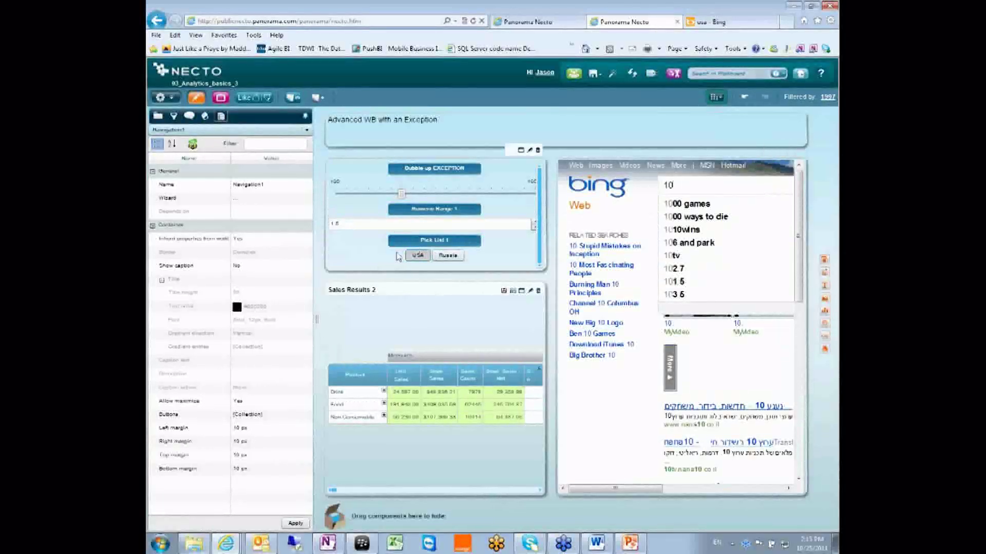
click(447, 255)
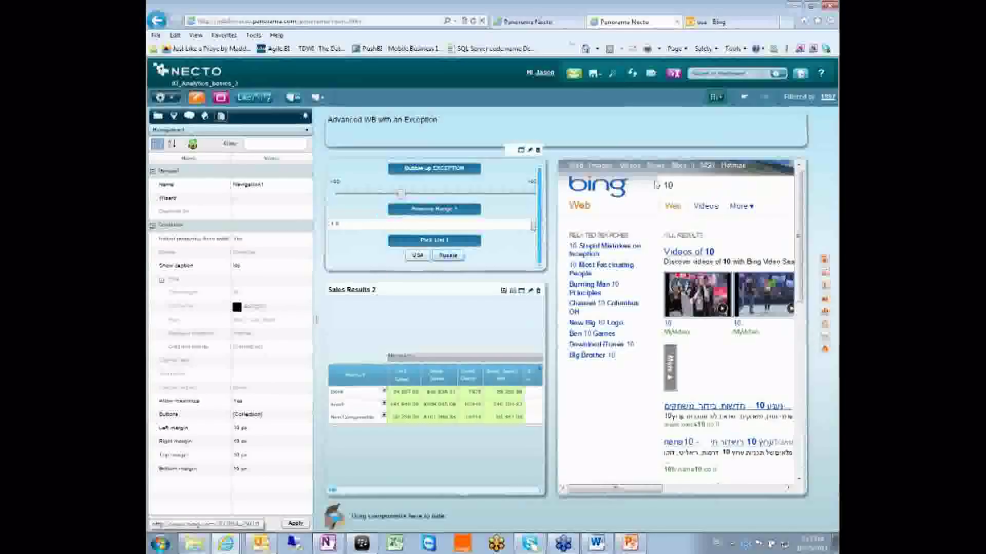
click(448, 256)
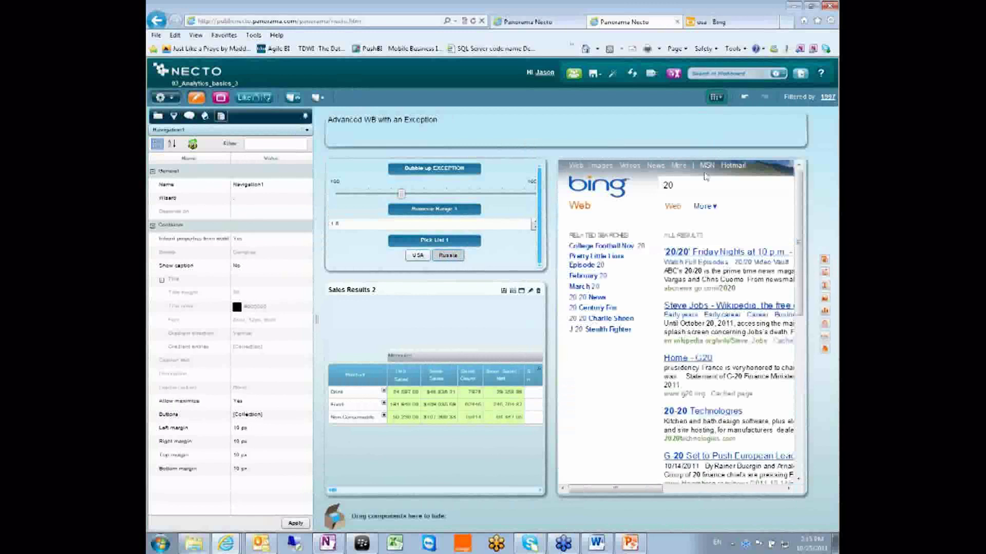
click(417, 256)
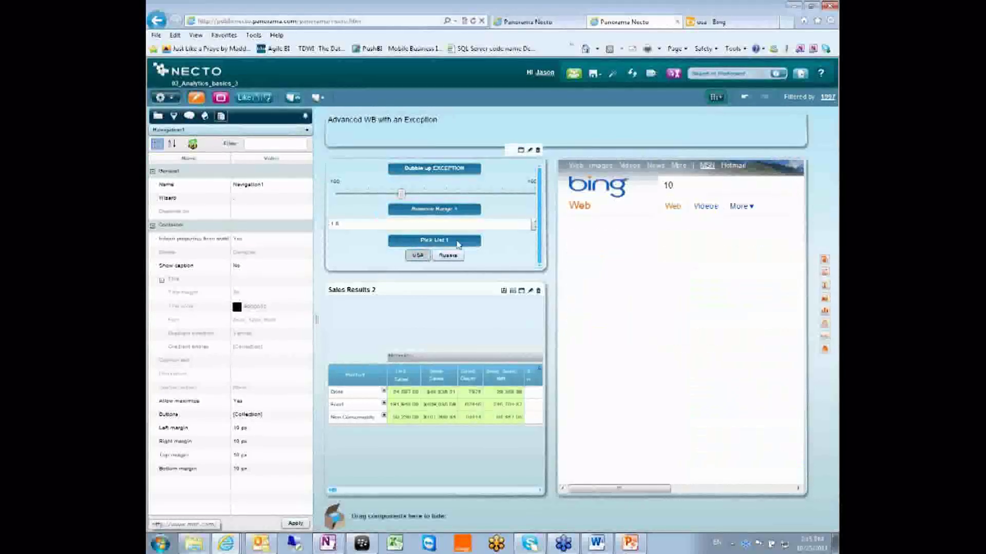
Step: Review the names and values of Pick List 1's entries without saving, and compare them with the Bing component's search term
click(531, 151)
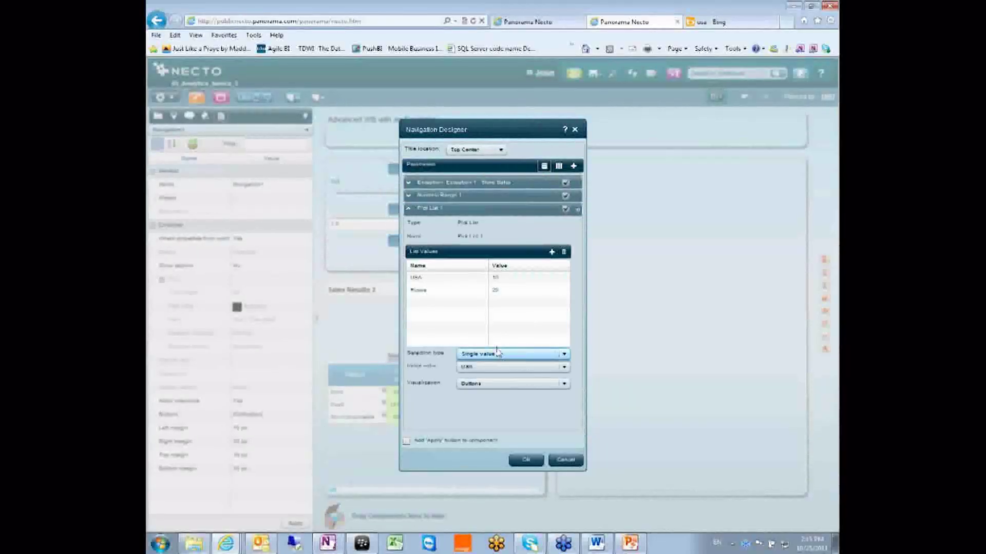
click(500, 354)
click(499, 355)
click(511, 277)
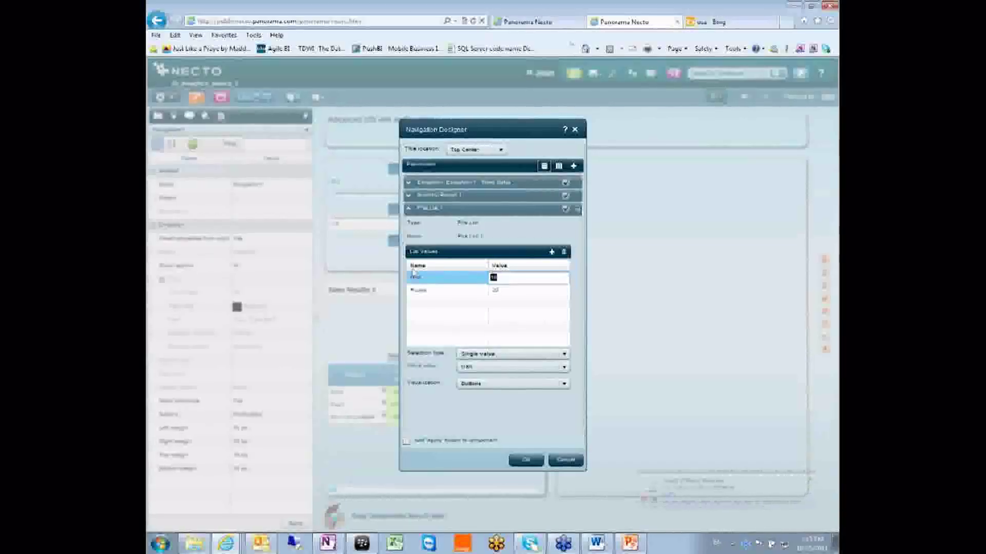
click(438, 289)
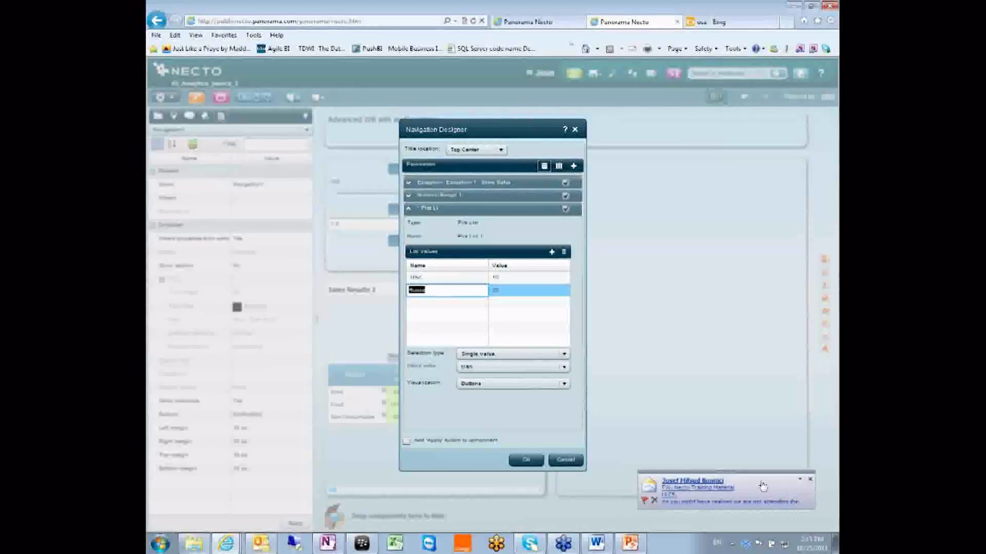
click(427, 276)
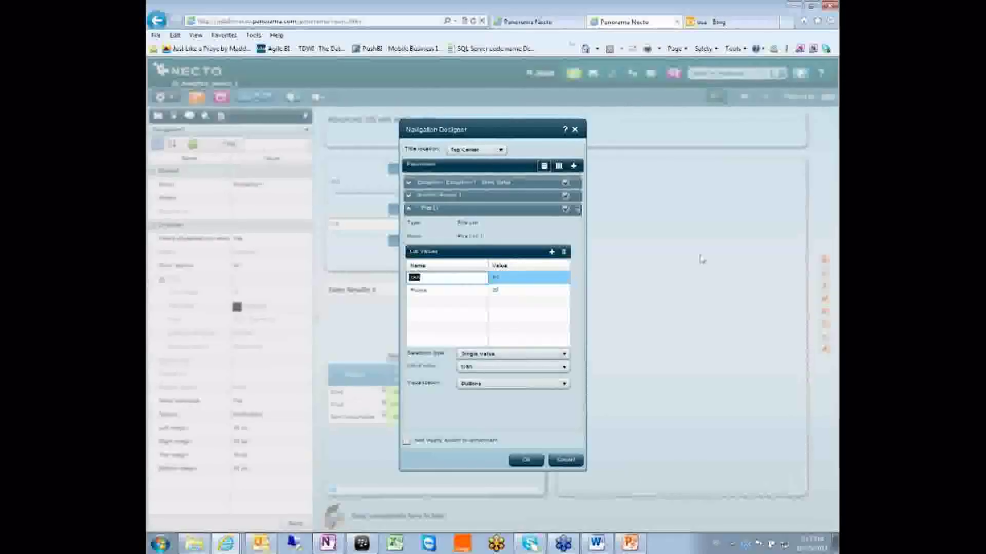
click(528, 368)
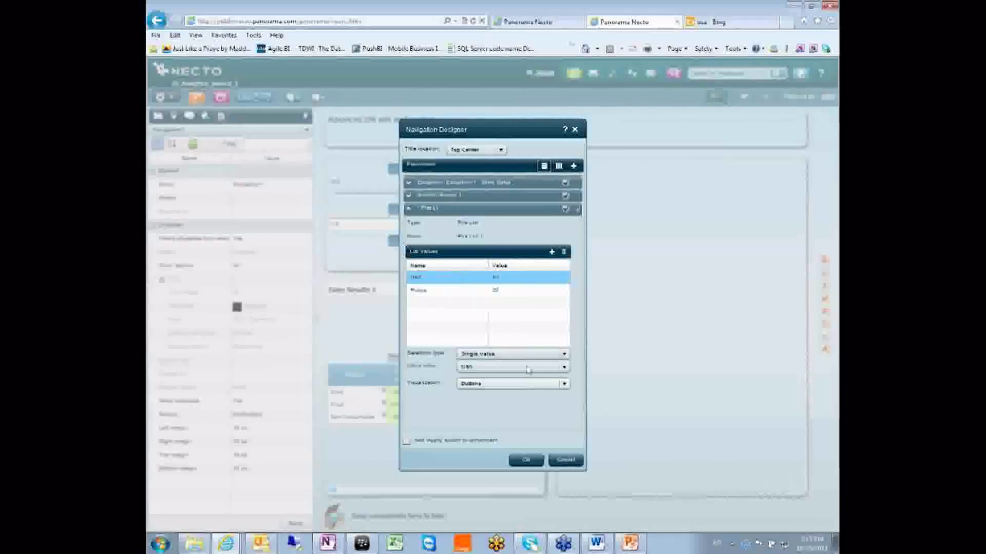
click(566, 460)
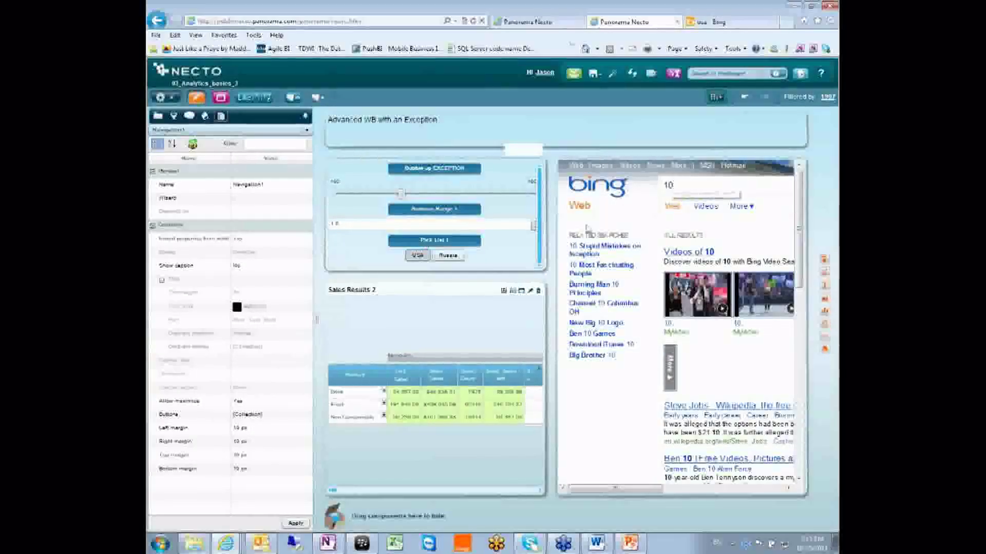
click(691, 184)
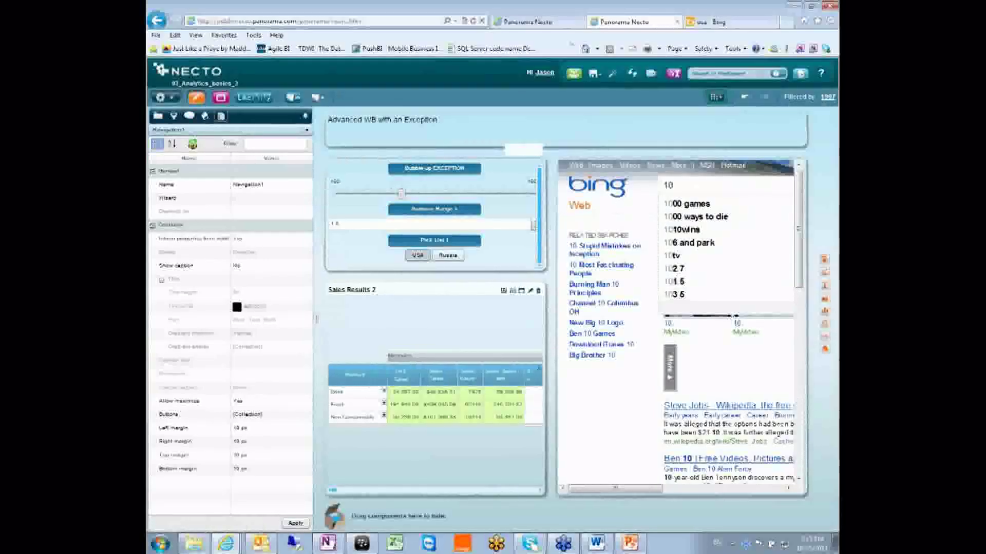
click(486, 204)
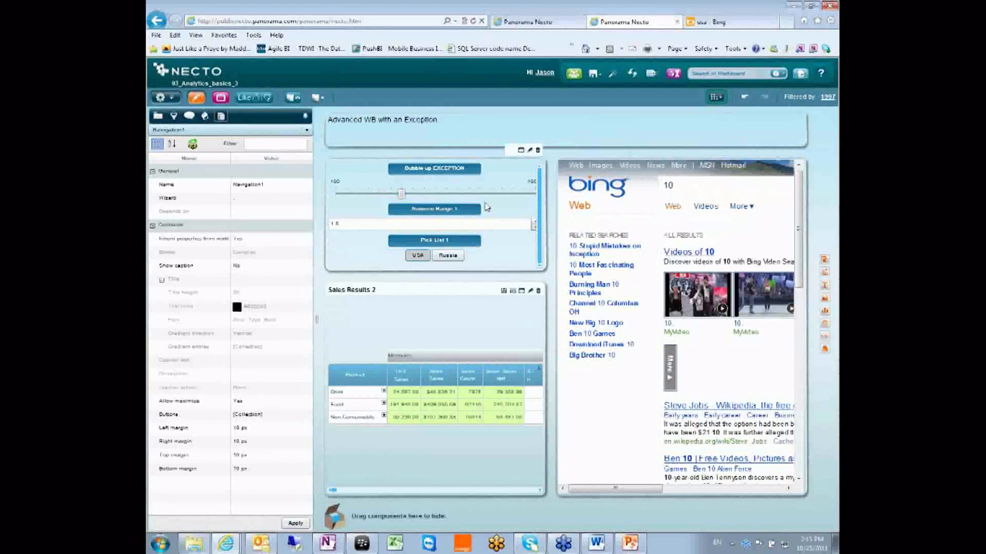
Step: Add a Free Text parameter to the navigation component and set its initial value to USA
click(530, 150)
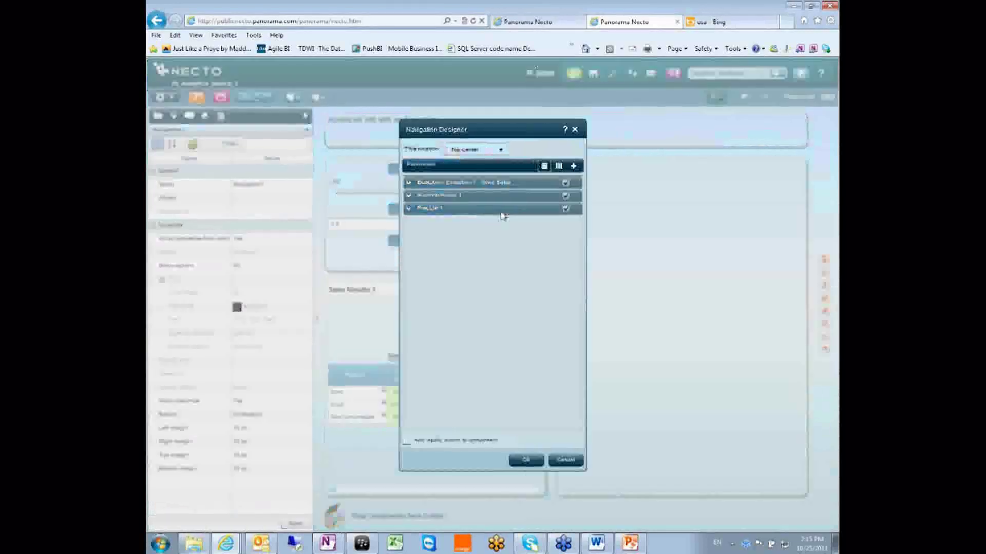
click(411, 209)
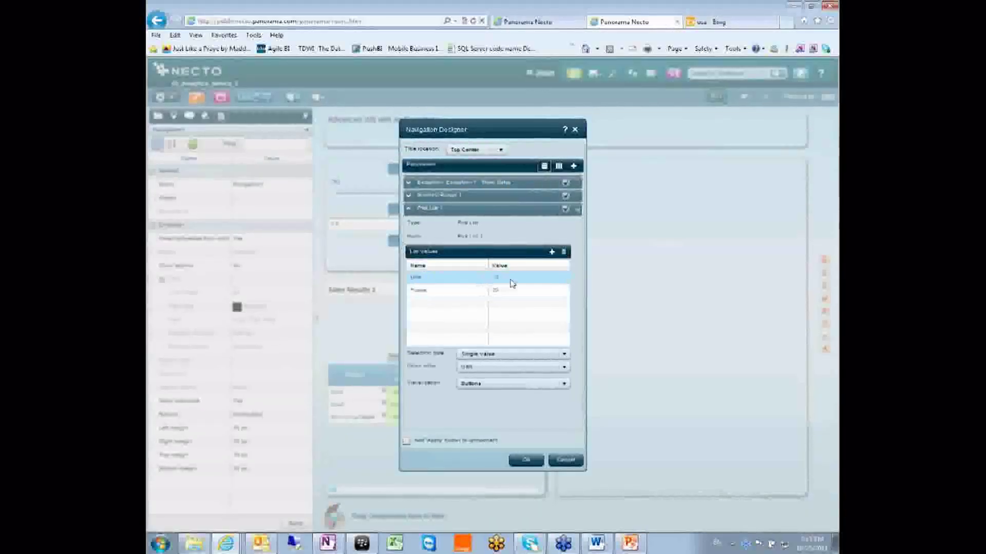
click(408, 210)
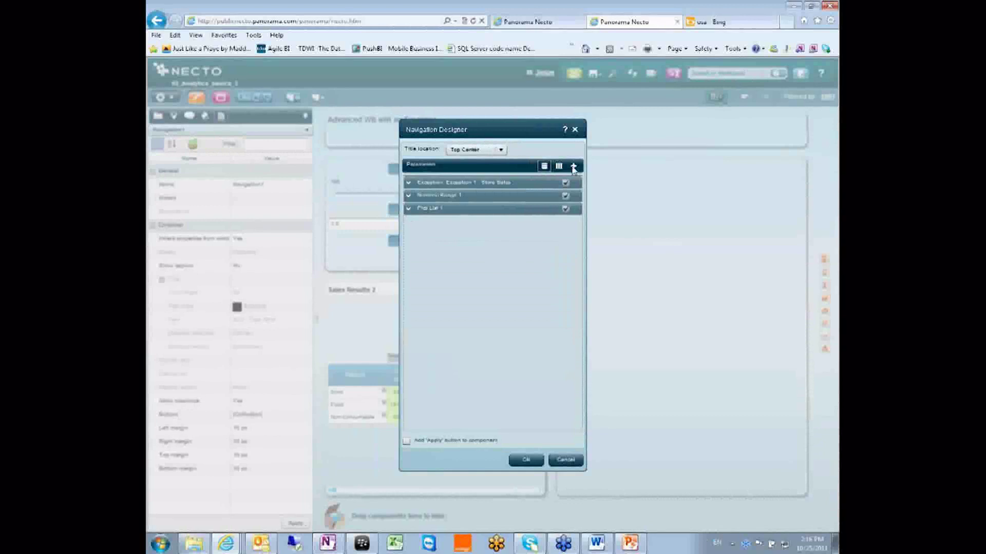
click(574, 166)
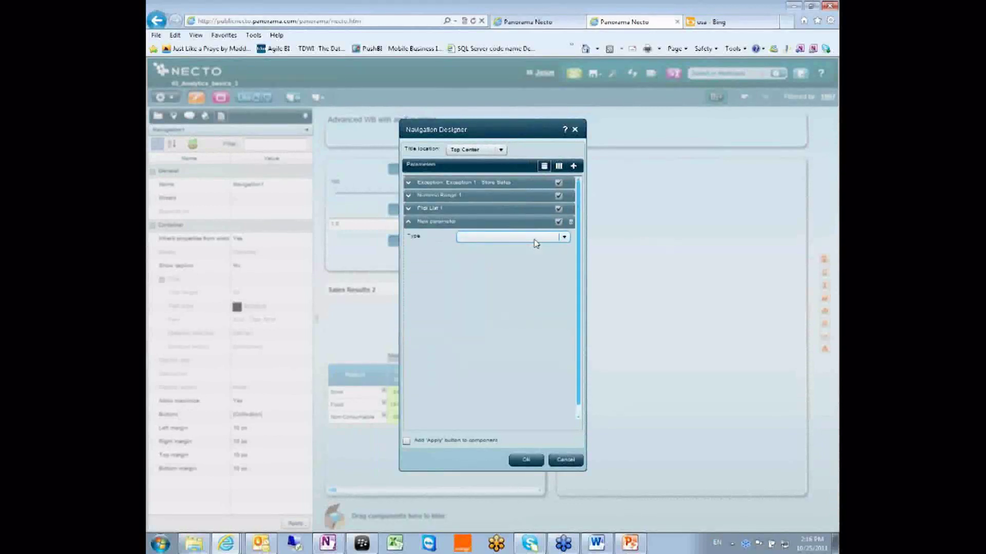
click(534, 241)
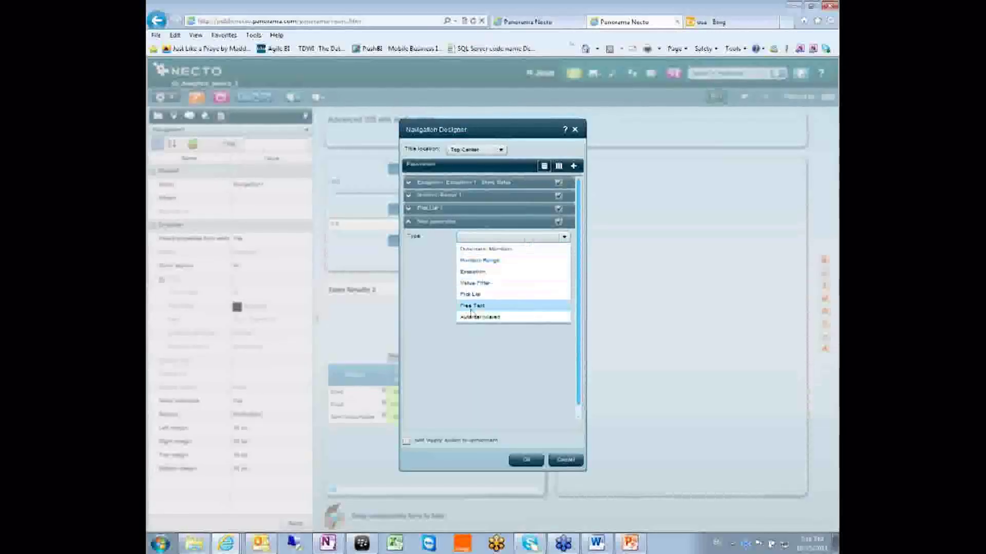
click(471, 307)
click(467, 269)
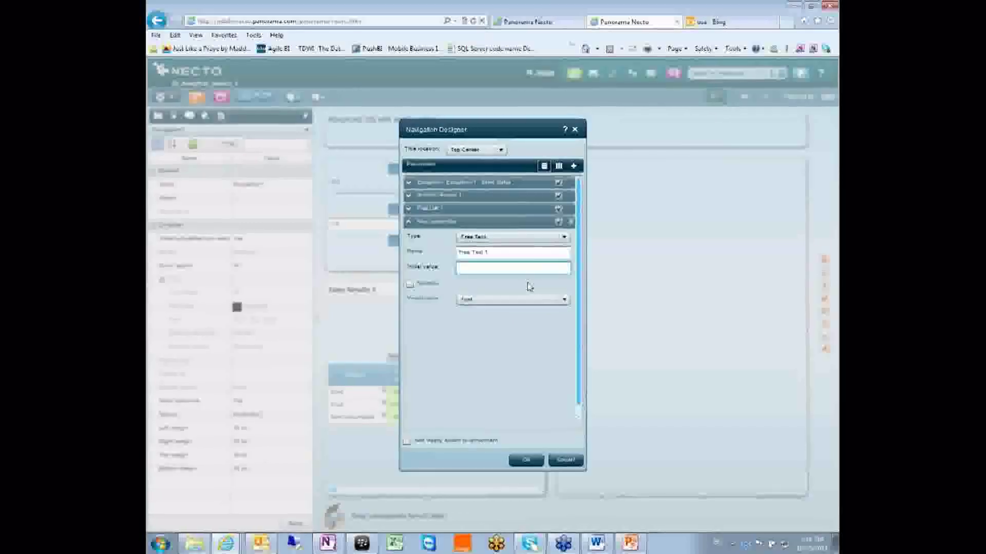
text(USA)
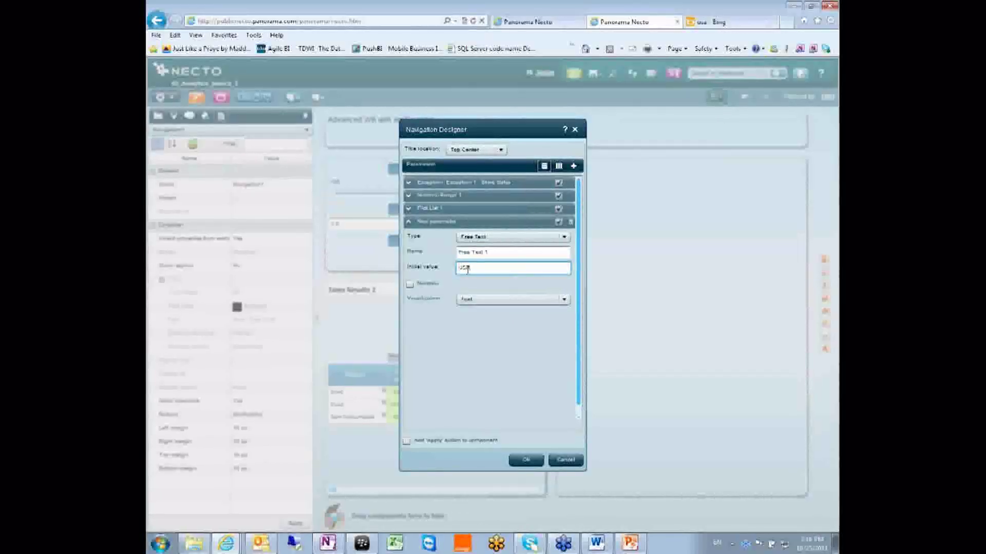
Step: Keep the Free Text 1 parameter's visualization as Text and save the navigation component's design
click(414, 289)
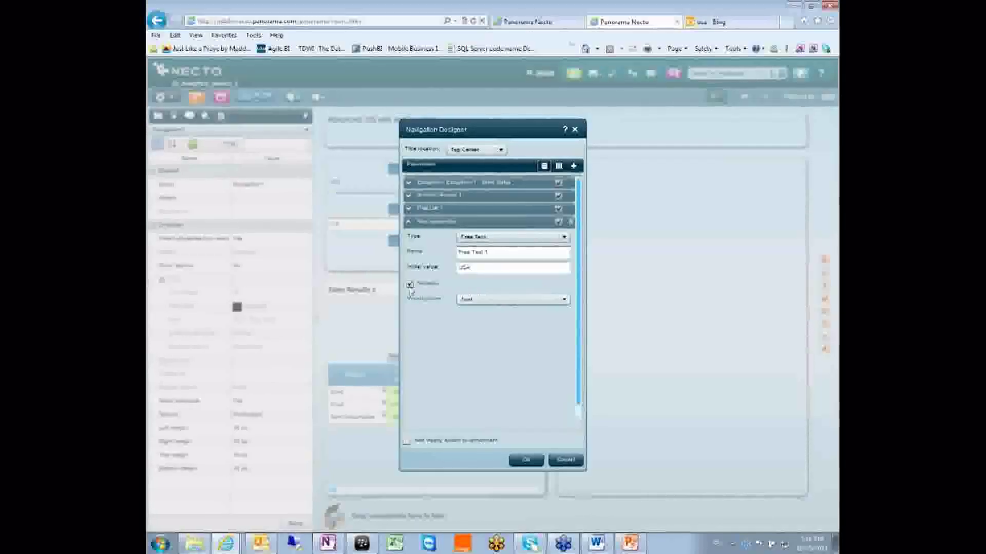
click(522, 302)
click(522, 308)
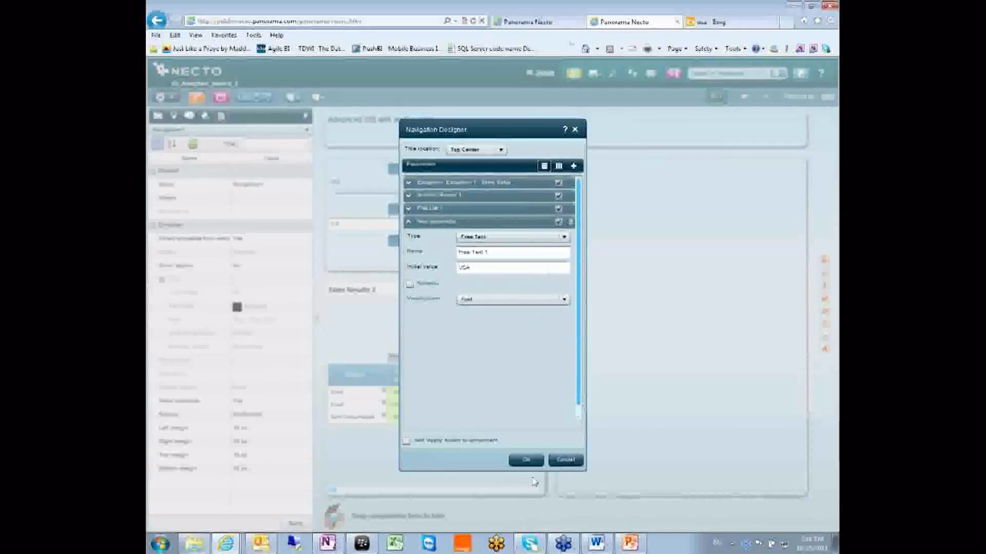
click(525, 460)
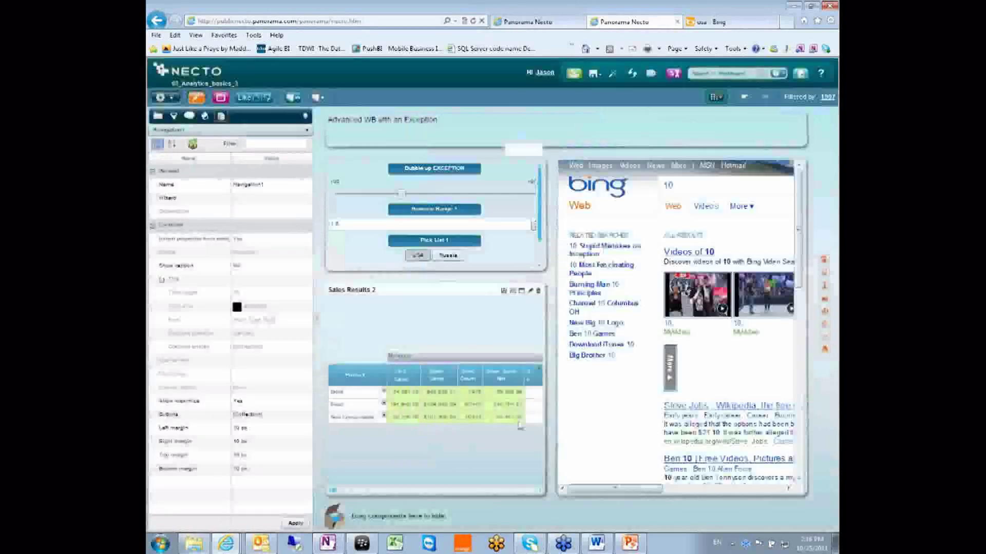
Step: Make the navigation component tall enough for Free Text 1 and replace that parameter's value with Russia
drag(496, 276, 494, 329)
drag(346, 293, 298, 294)
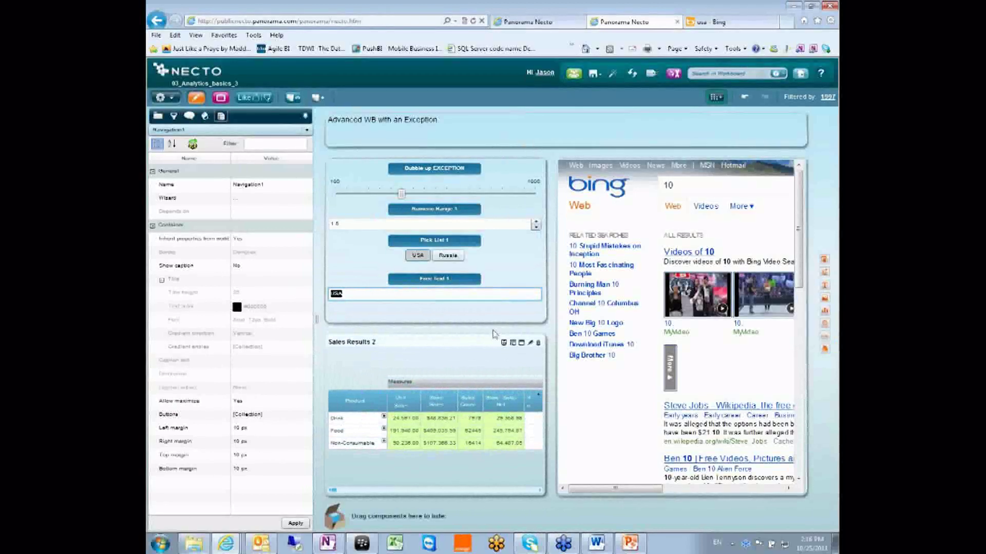
key(BackSpace)
click(493, 332)
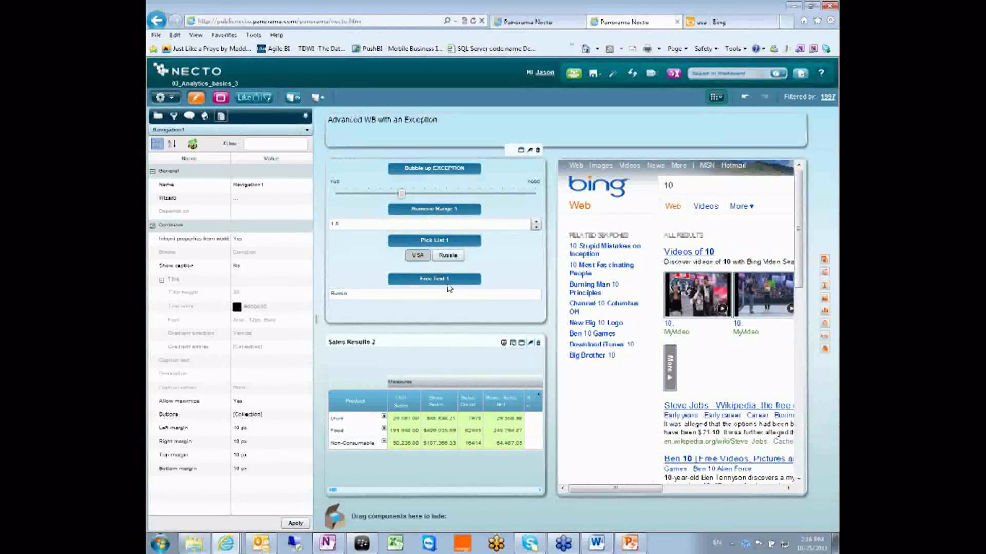
click(467, 295)
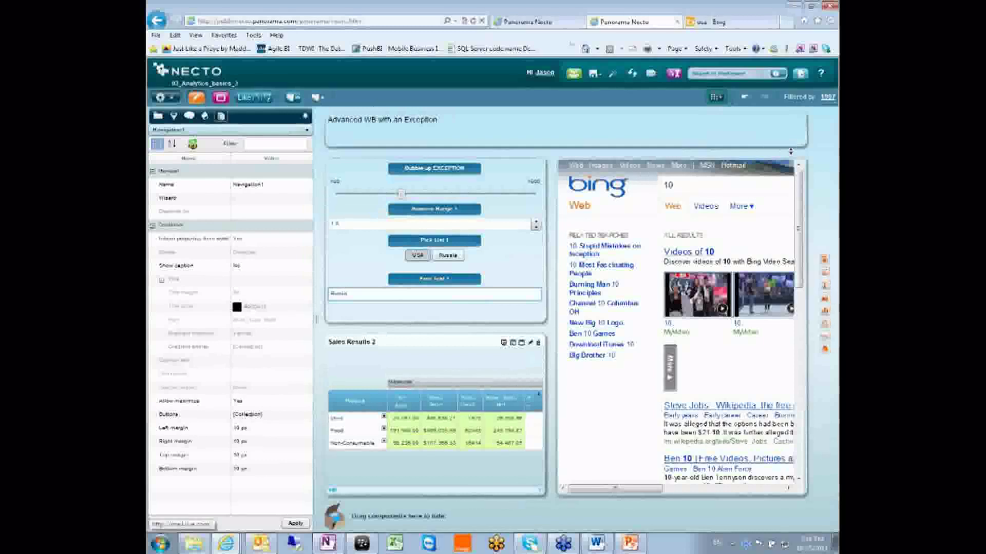
click(501, 308)
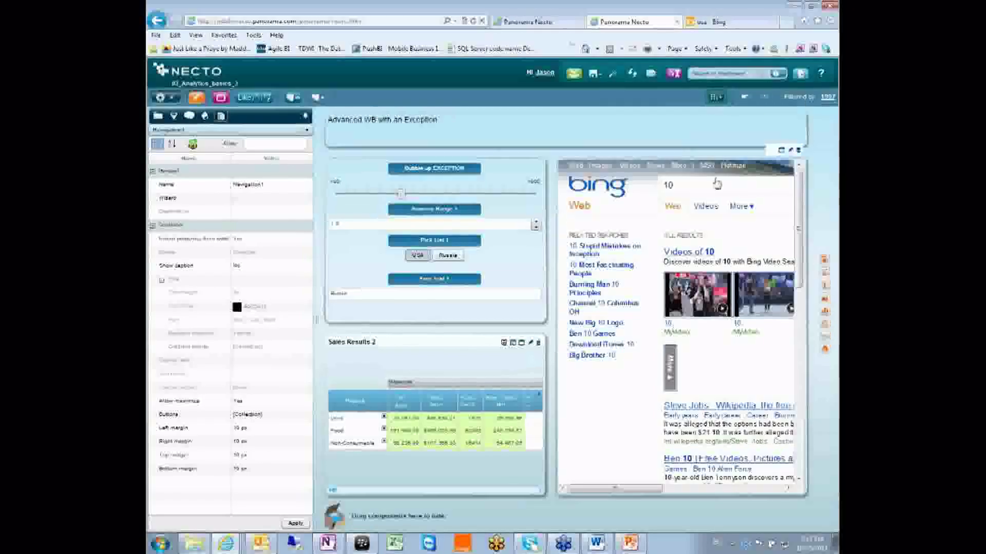
Step: Replace the Pick List 1 placeholder in the web component's URL with the Free Text 1 parameter placeholder and apply the URL
click(790, 152)
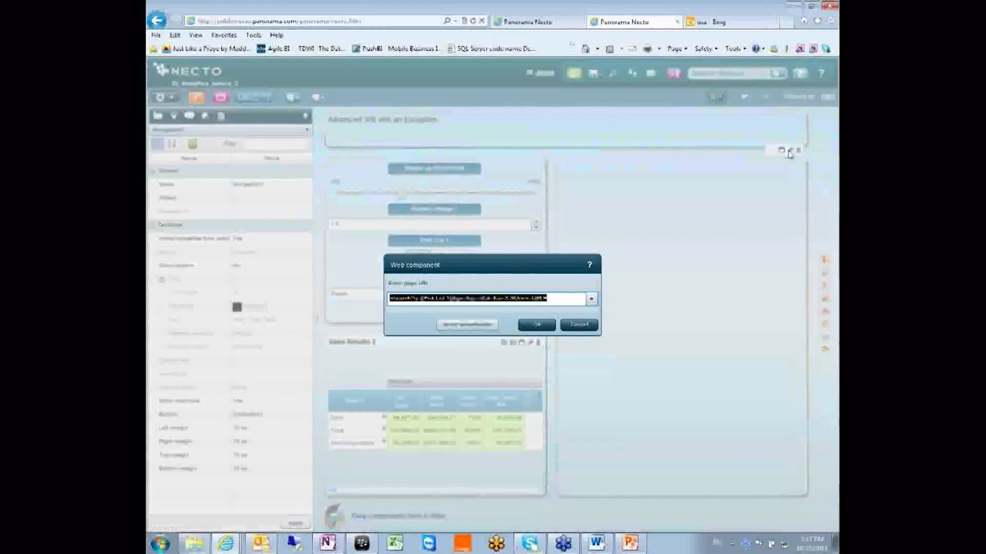
click(461, 300)
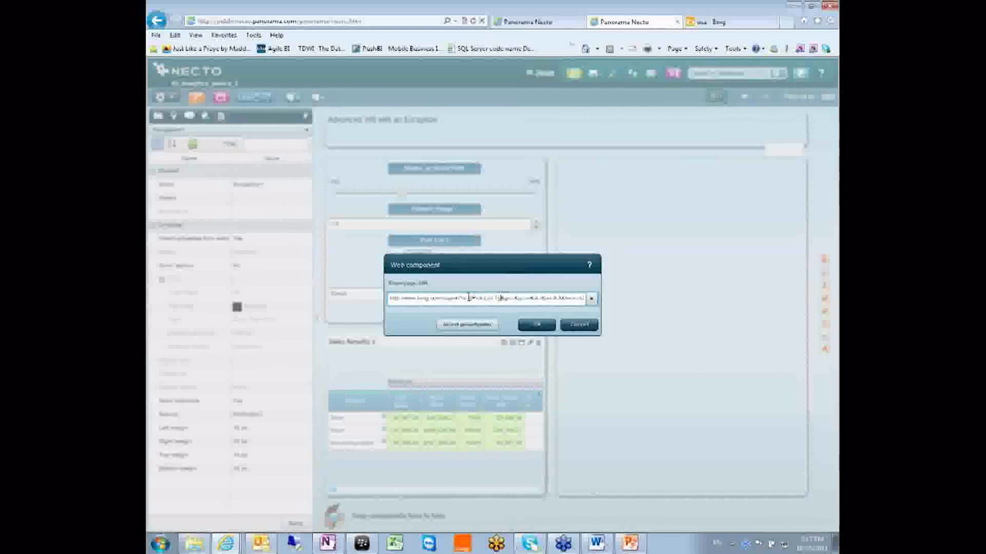
drag(508, 298, 469, 299)
key(BackSpace)
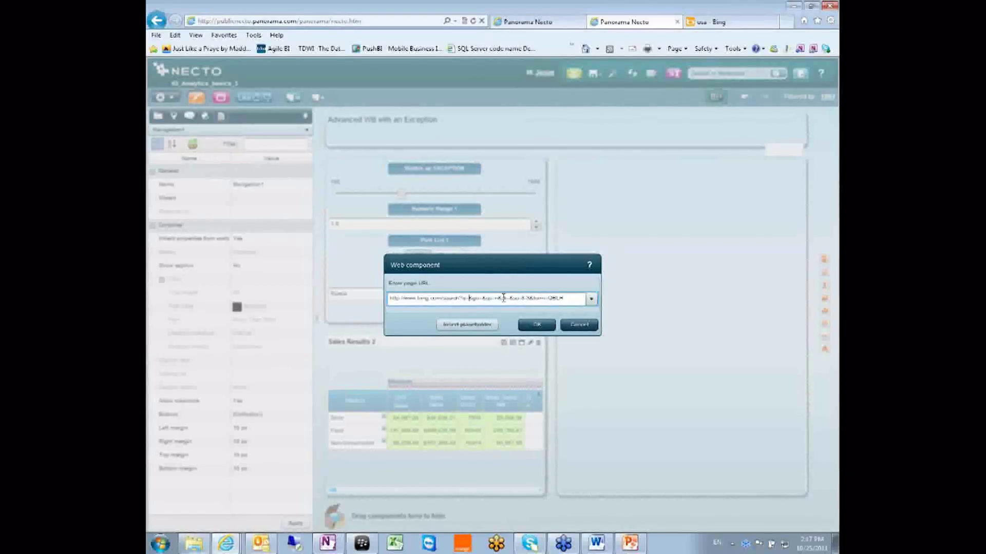
click(490, 326)
click(472, 223)
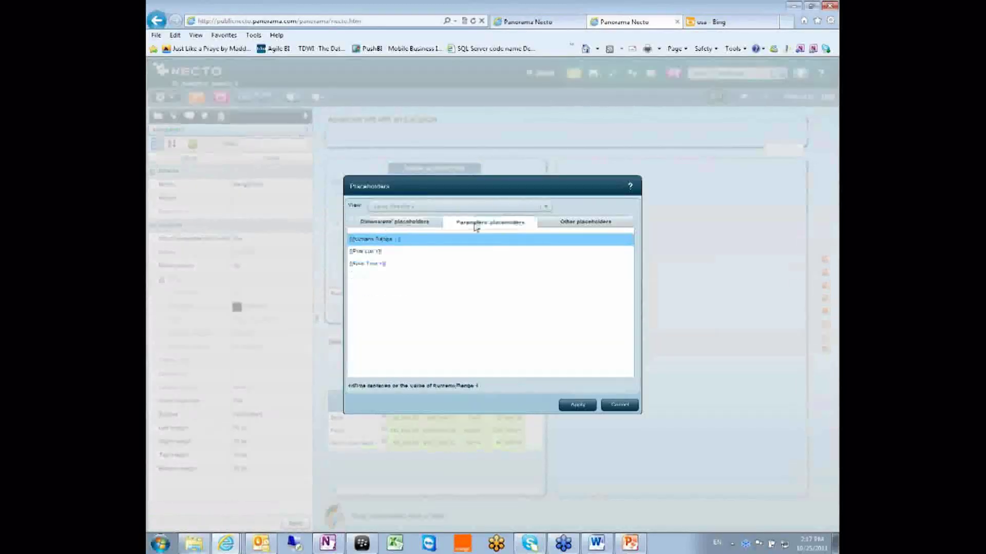
click(396, 268)
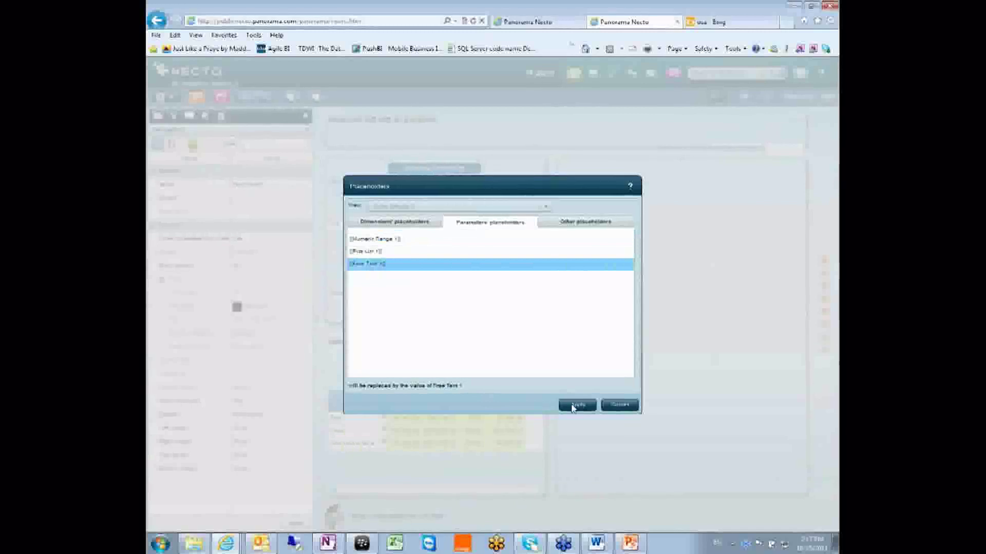
click(574, 406)
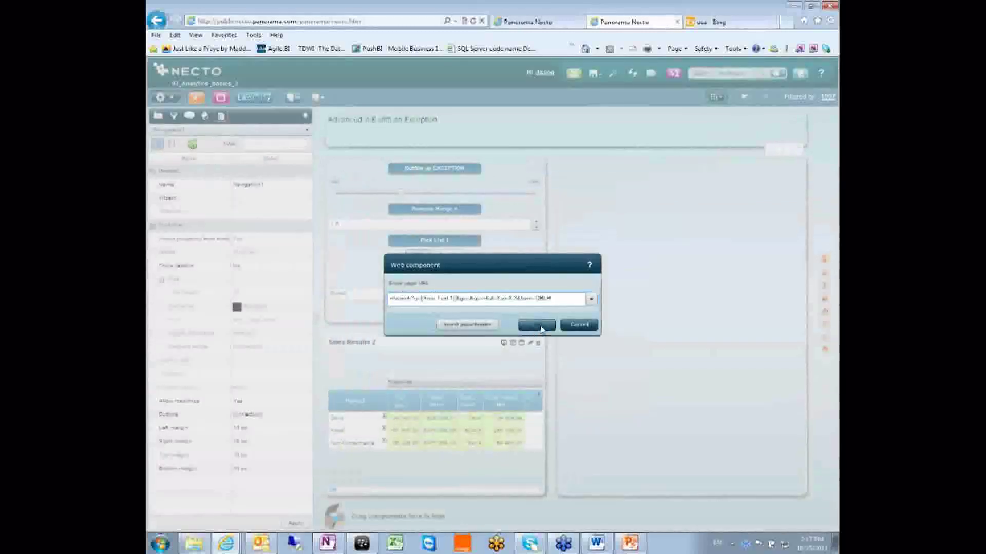
click(539, 326)
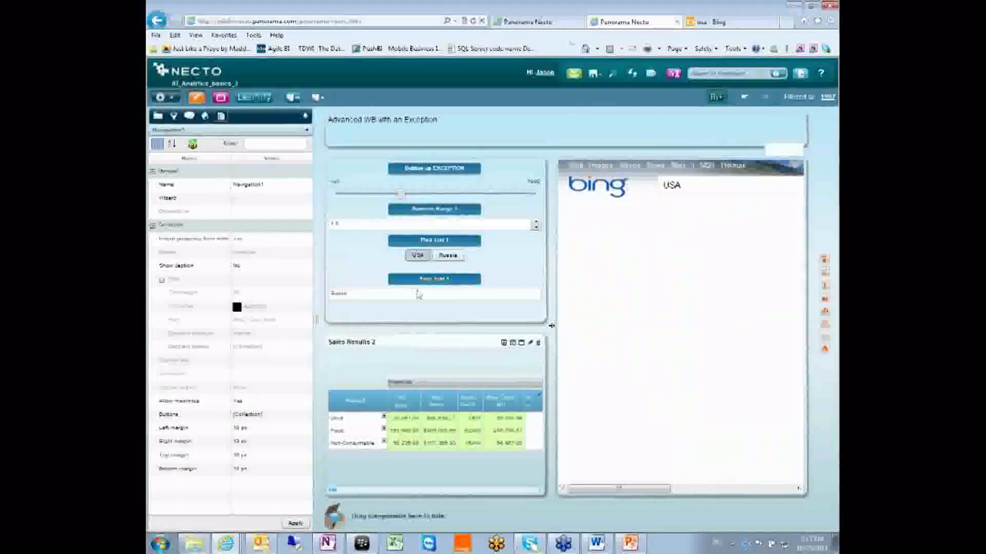
Step: Test the Bing web component by submitting Russia and Croatia as values of Free Text 1
drag(367, 295, 329, 294)
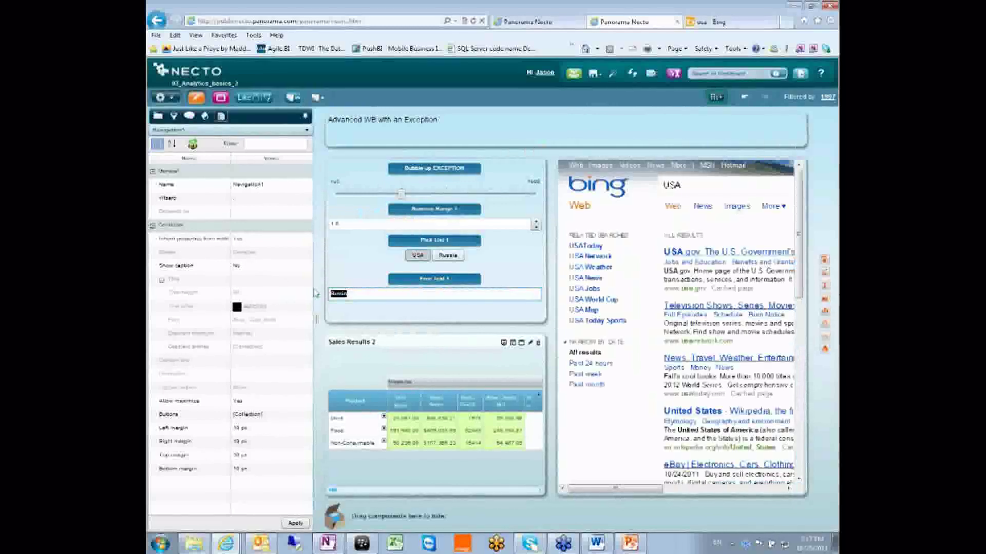
key(Return)
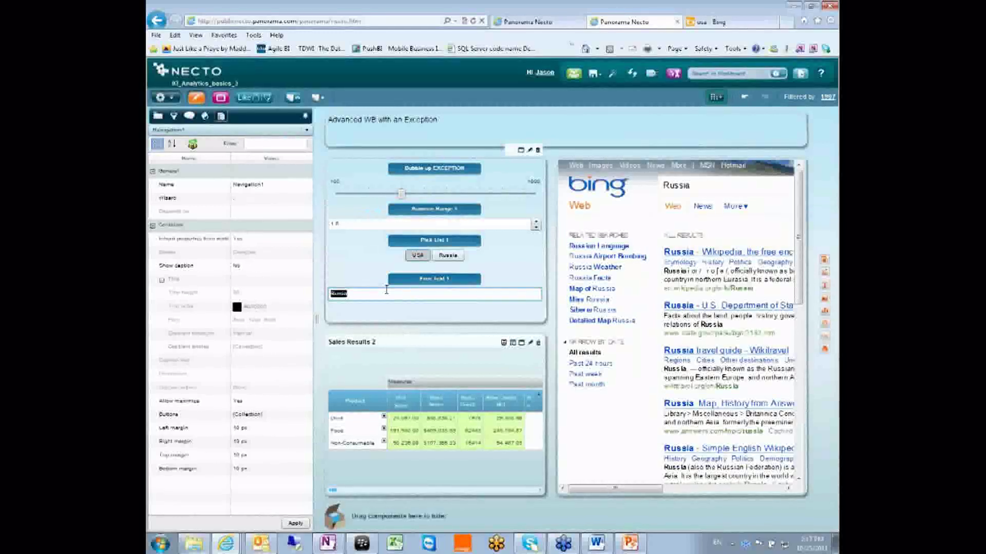
key(BackSpace)
text(usa)
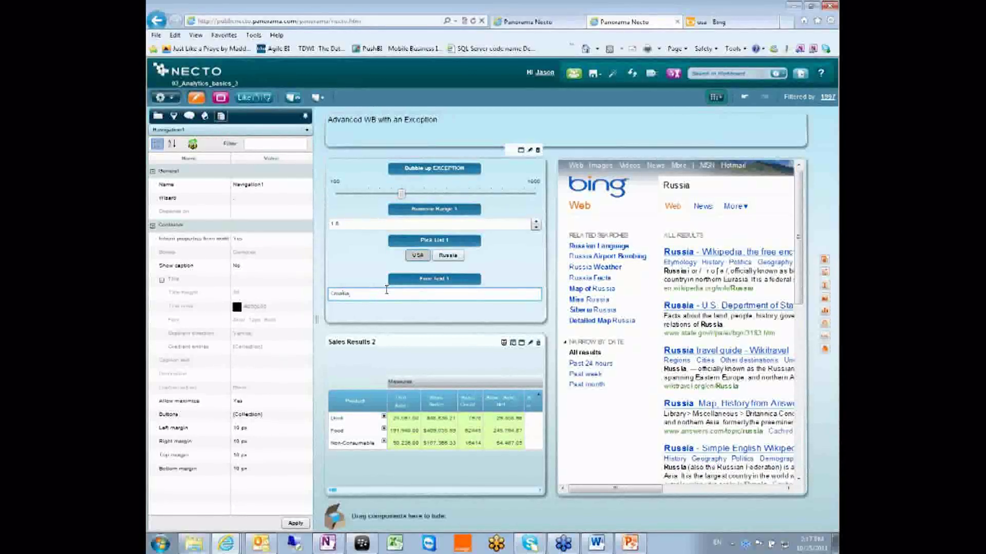
key(Return)
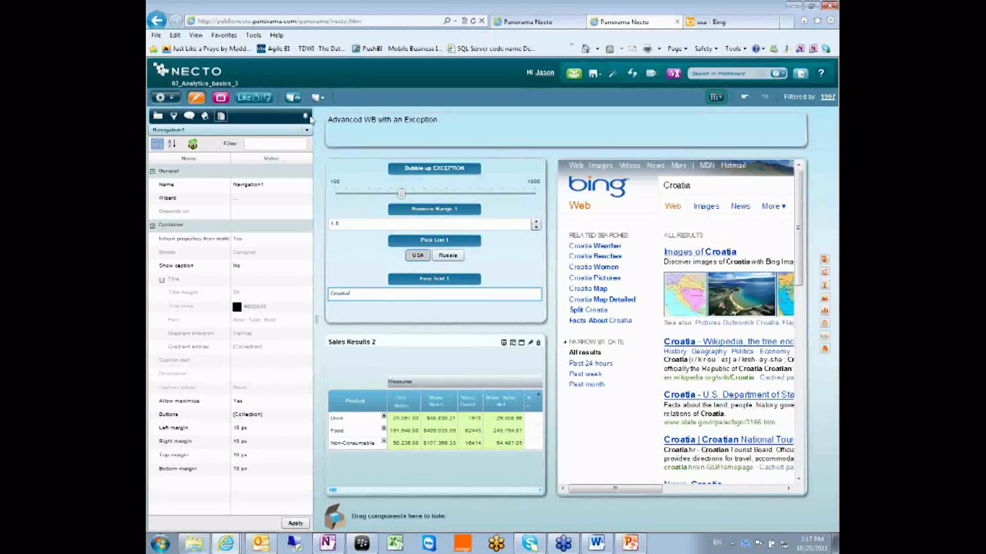
Step: Hide the properties pane, dock Sales Results 2 along the workboard's left side, and display it as grid and chart
click(306, 116)
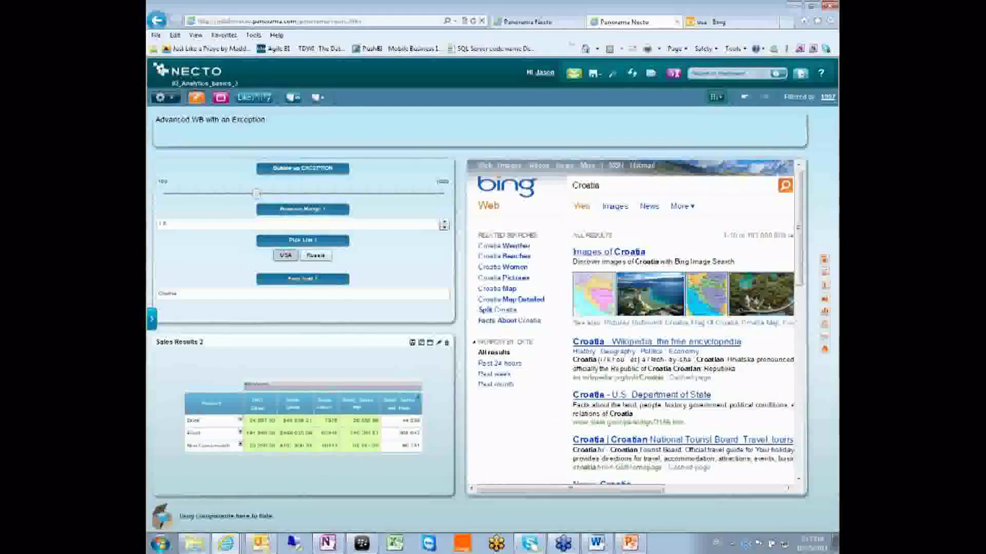
drag(460, 206, 671, 205)
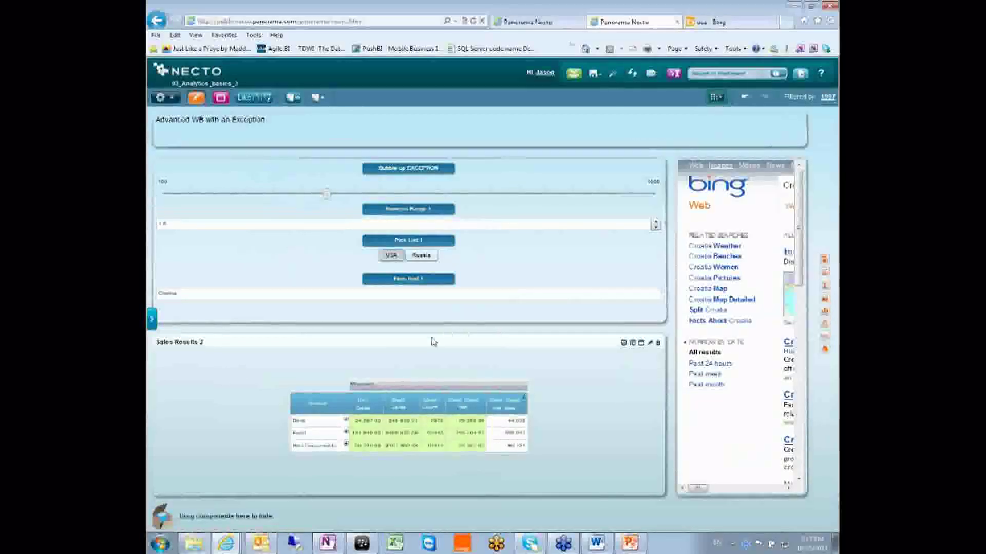
drag(425, 346, 161, 307)
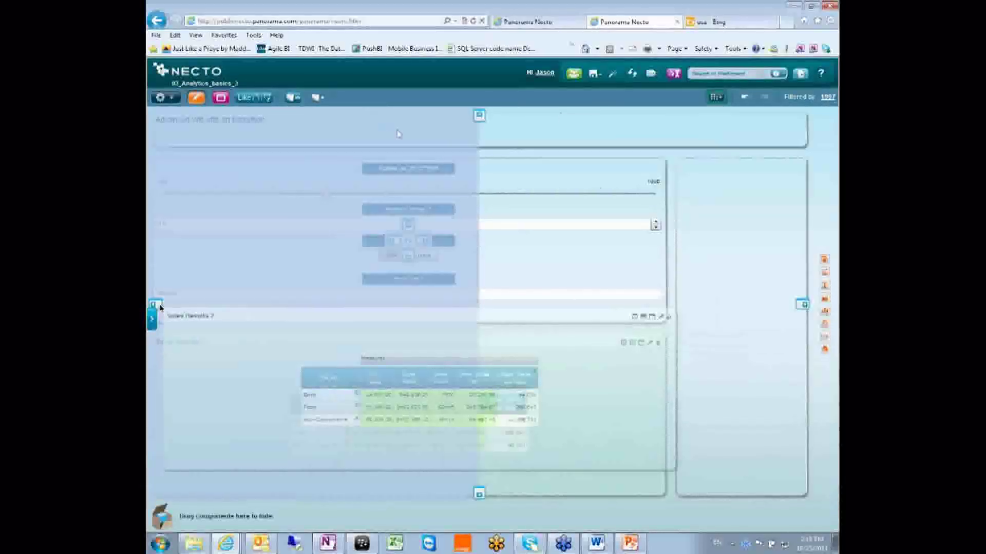
drag(398, 134, 398, 134)
click(441, 121)
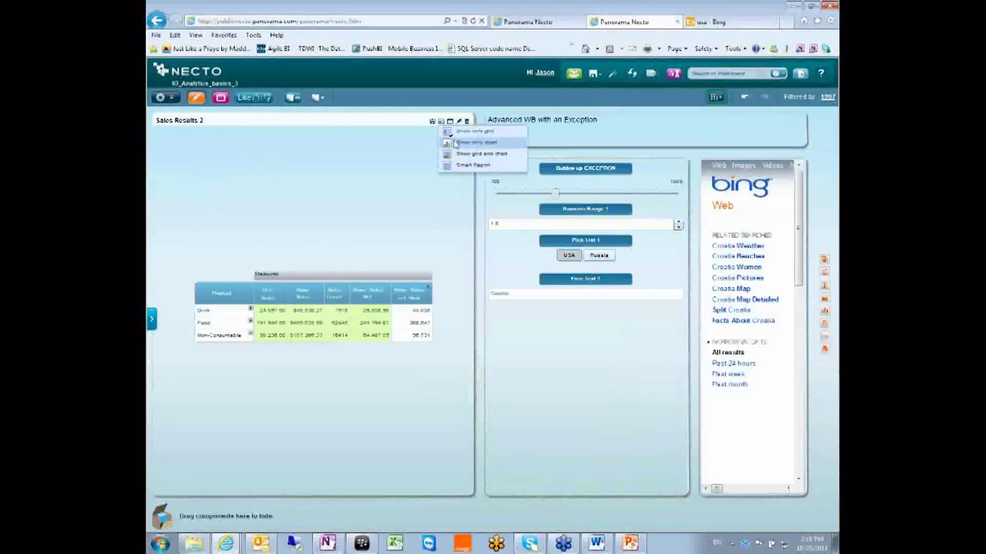
click(457, 155)
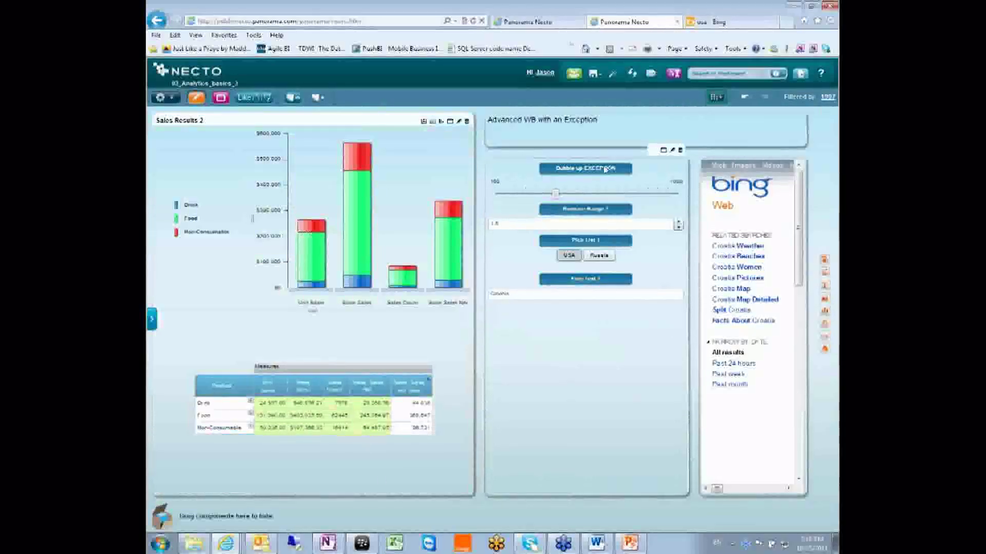
Step: Dock the Bing component below the navigation component, and enlarge the Sales Results 2 and navigation areas
drag(648, 148, 750, 315)
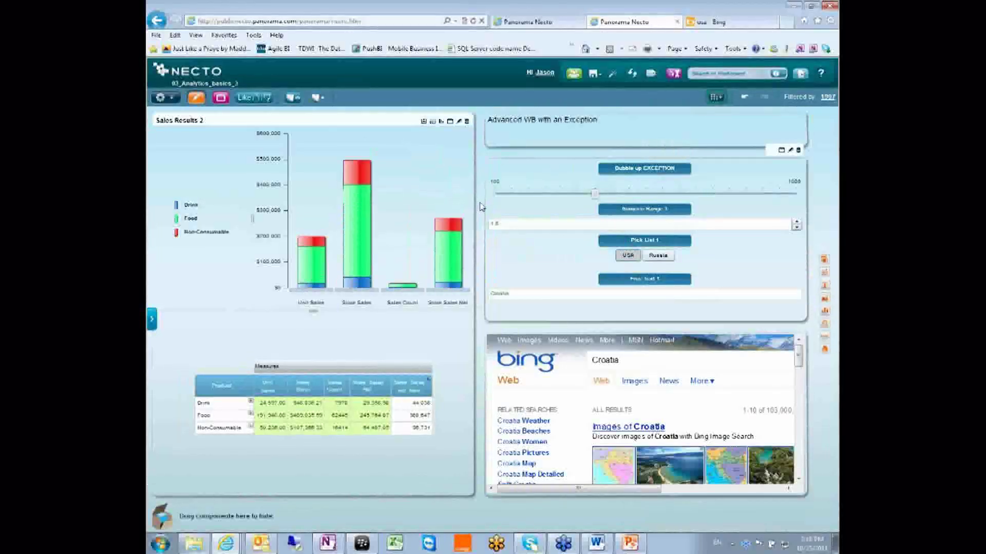
drag(479, 195, 635, 196)
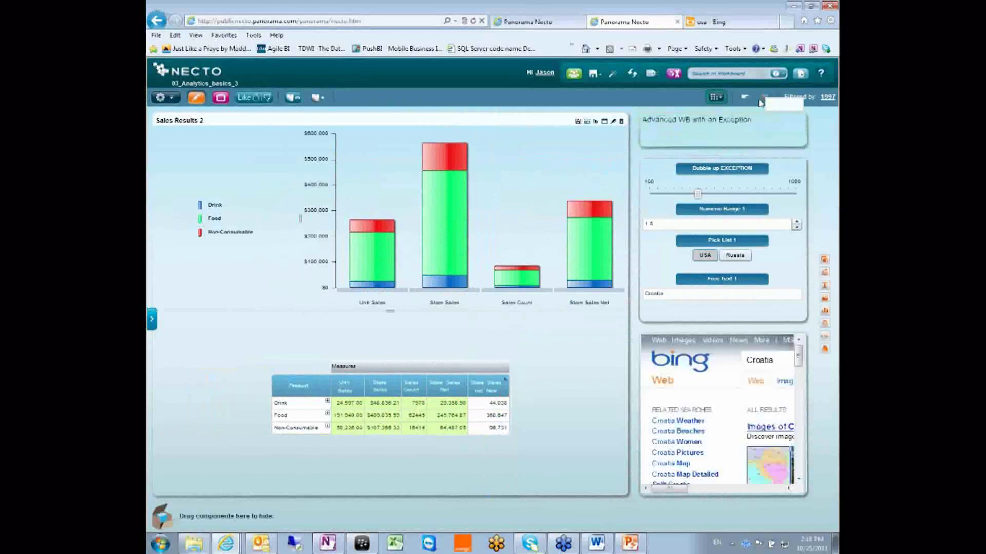
drag(713, 326, 718, 363)
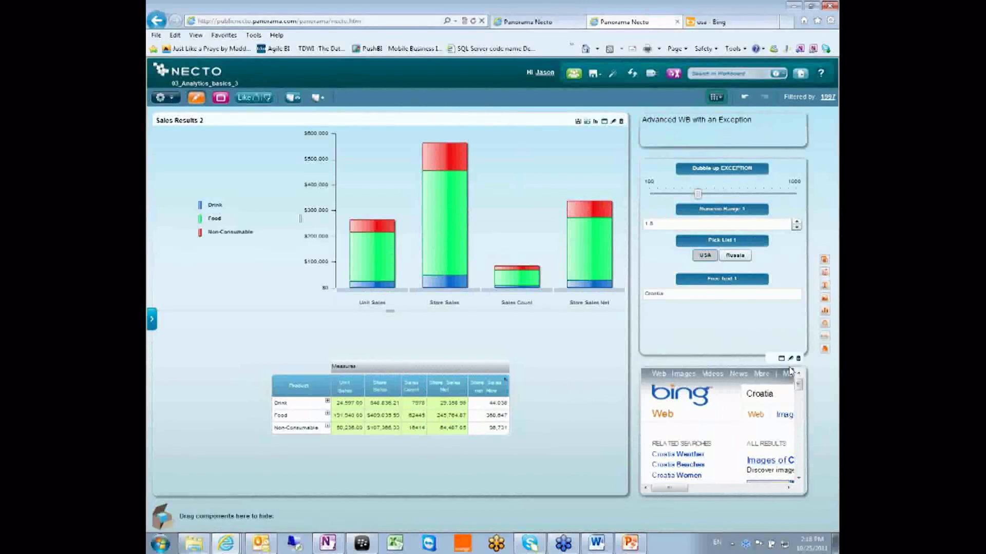
Step: View the Bing web component maximized and restore it to its place in the workboard
click(781, 359)
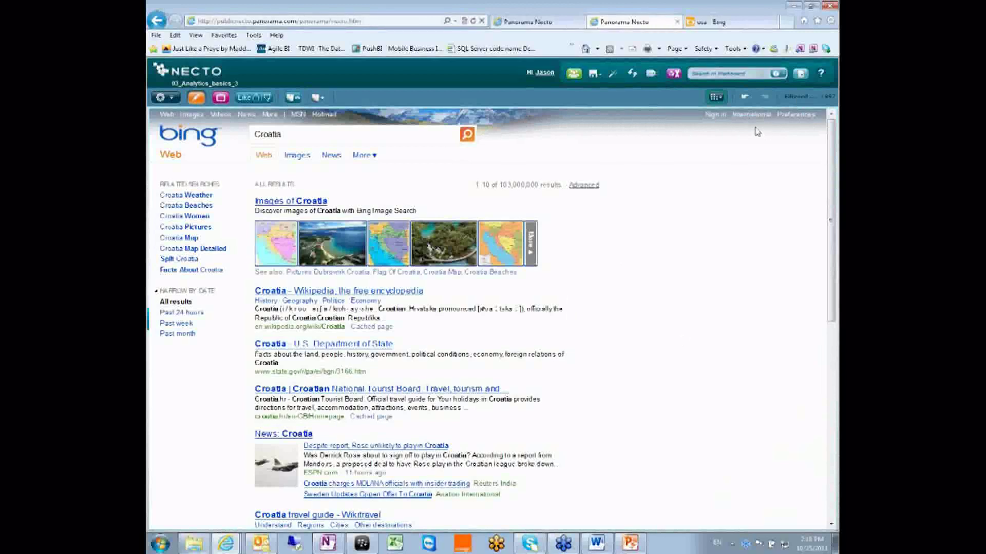
click(813, 100)
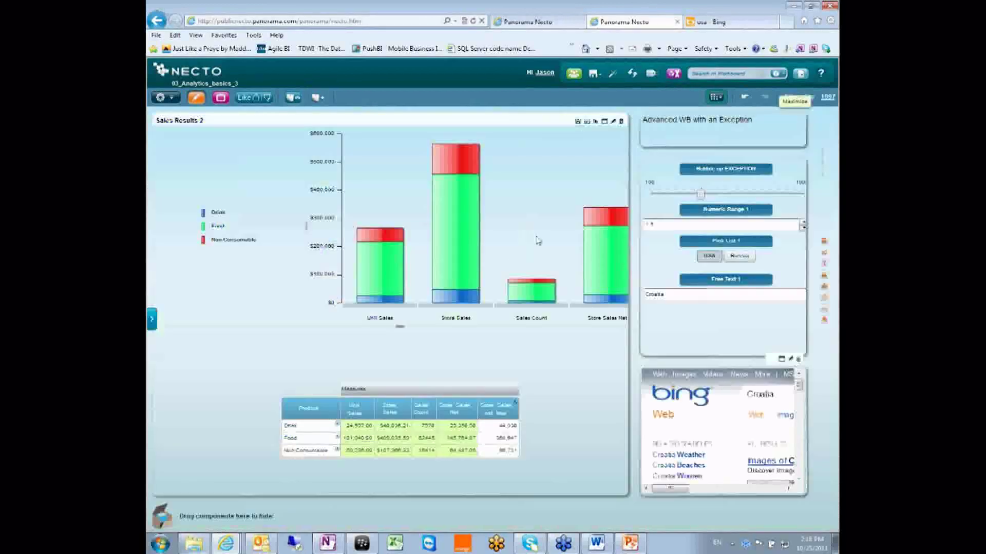